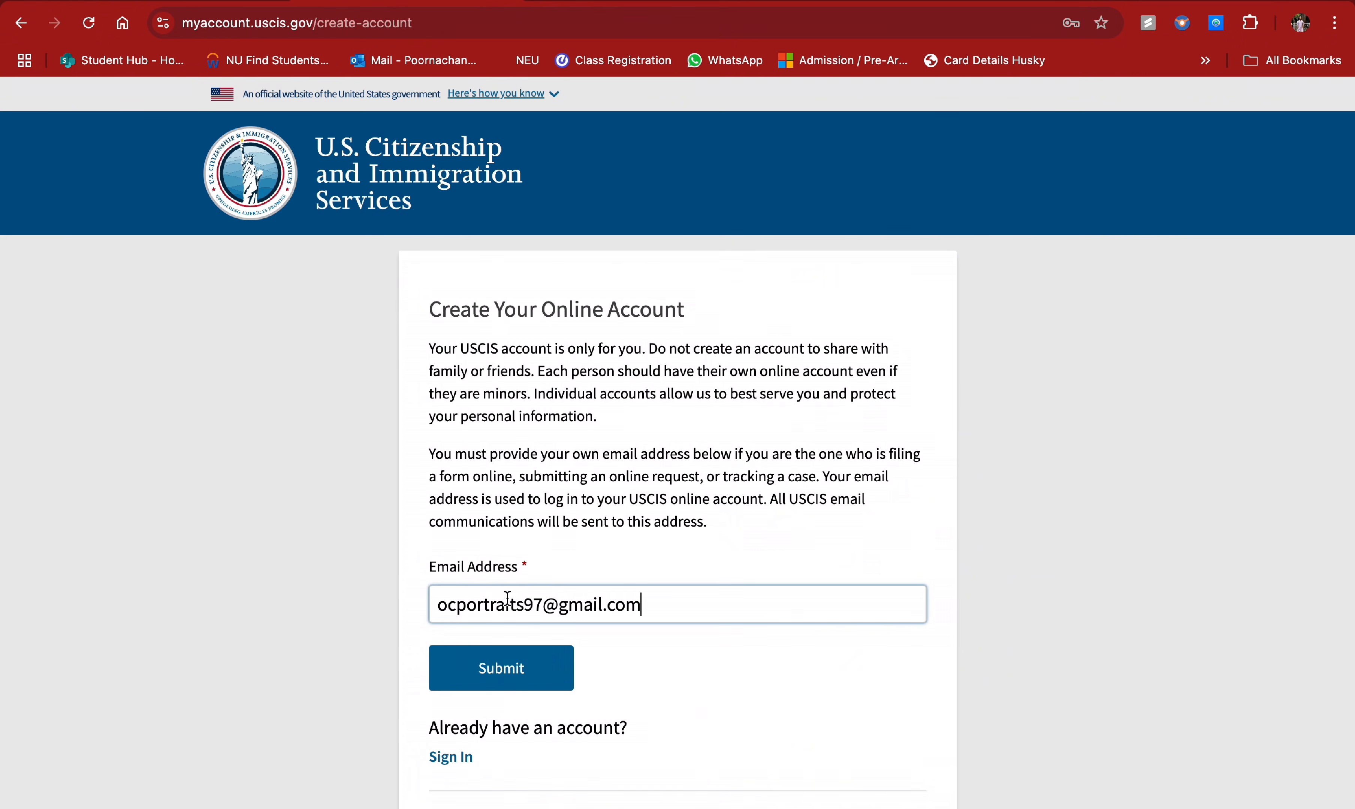
# - Submit the email to request the account confirmation message, then switch to the Gmail inbox
pyautogui.click(534, 669)
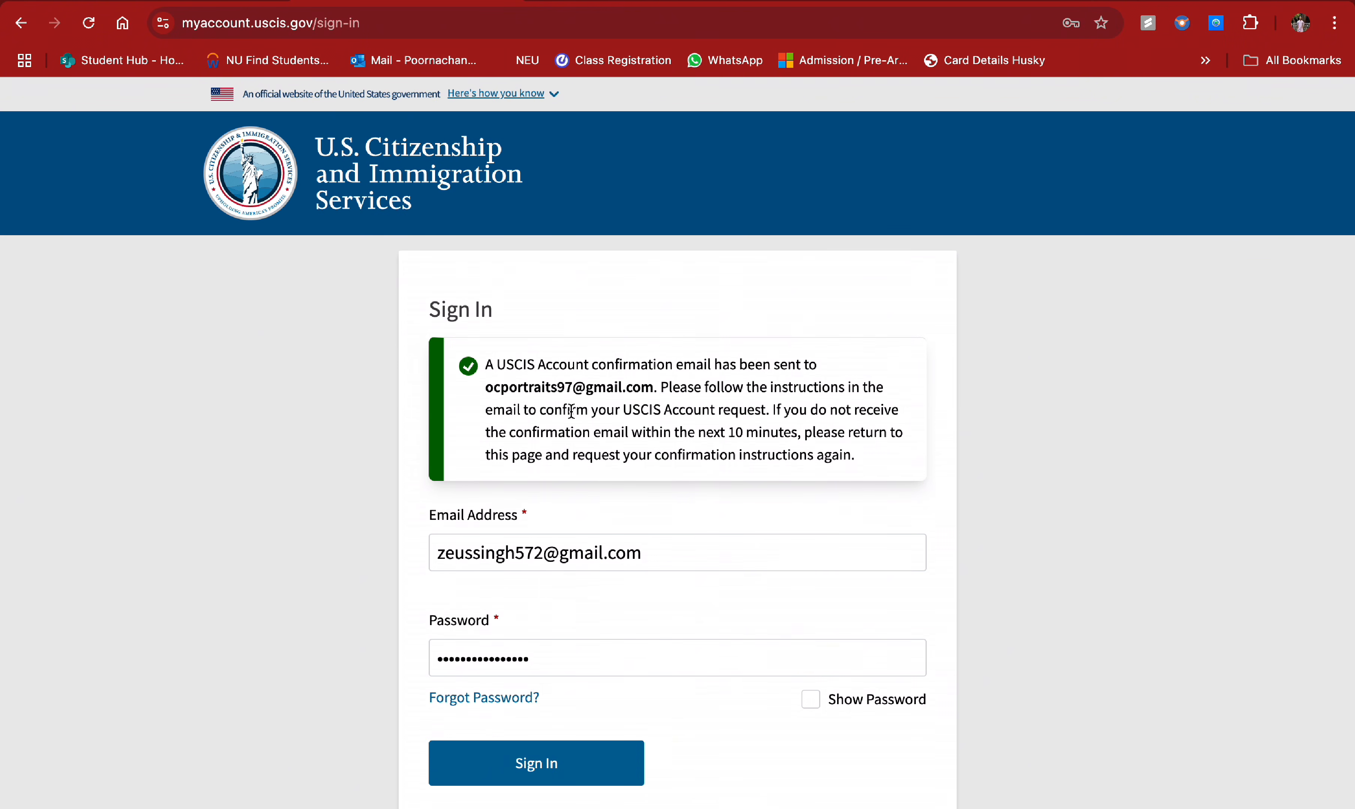
pyautogui.click(199, 1)
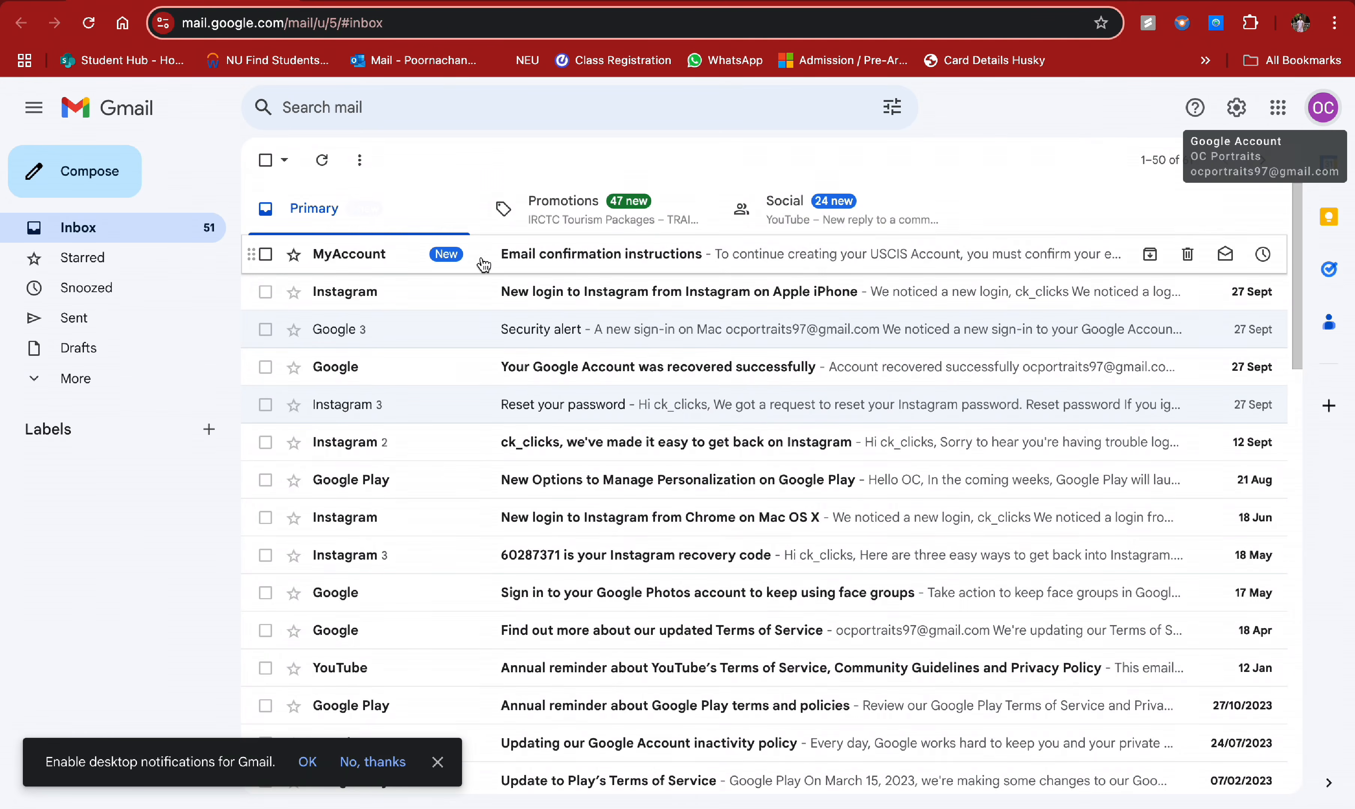
# - Open the 'Email confirmation instructions' message, dismiss the emoji tip, and follow the confirmation link
pyautogui.click(481, 256)
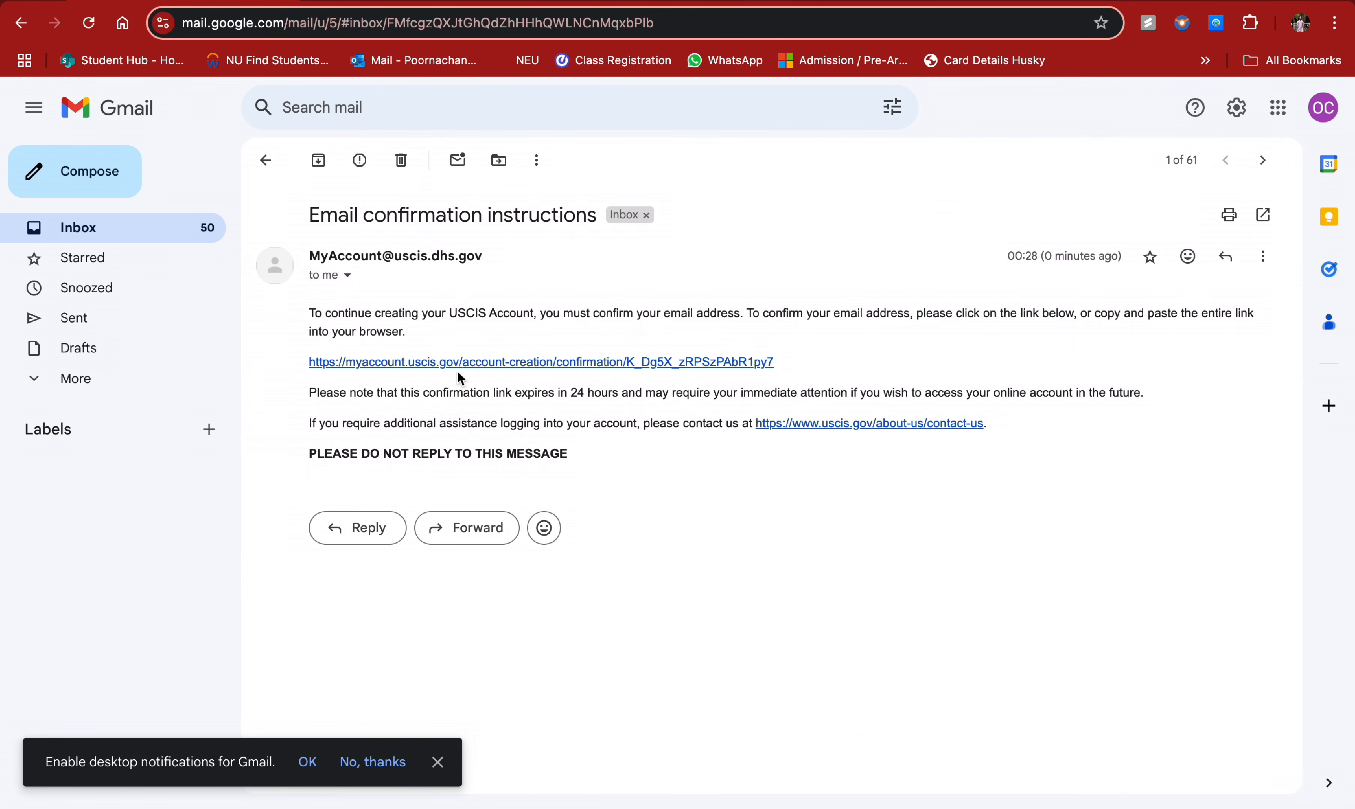
pyautogui.click(664, 367)
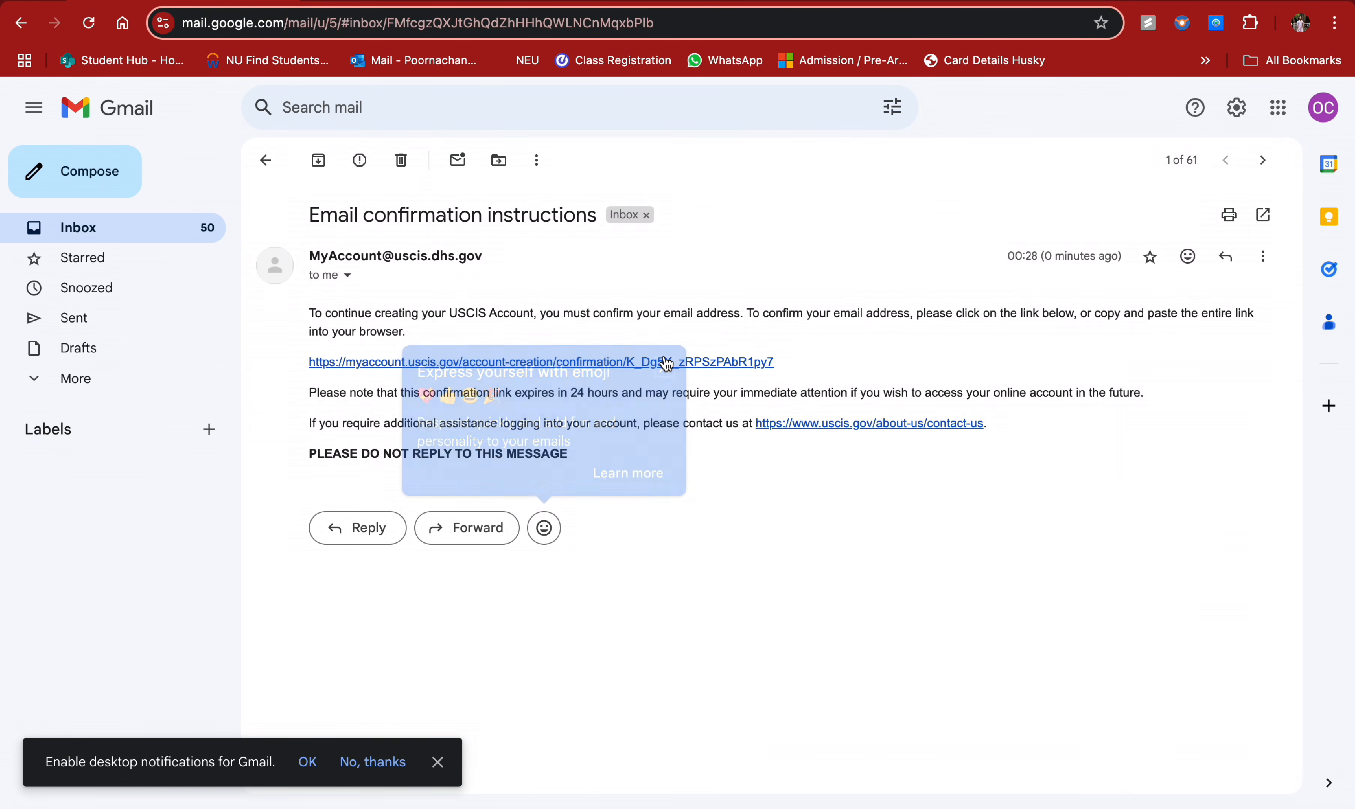
pyautogui.click(556, 366)
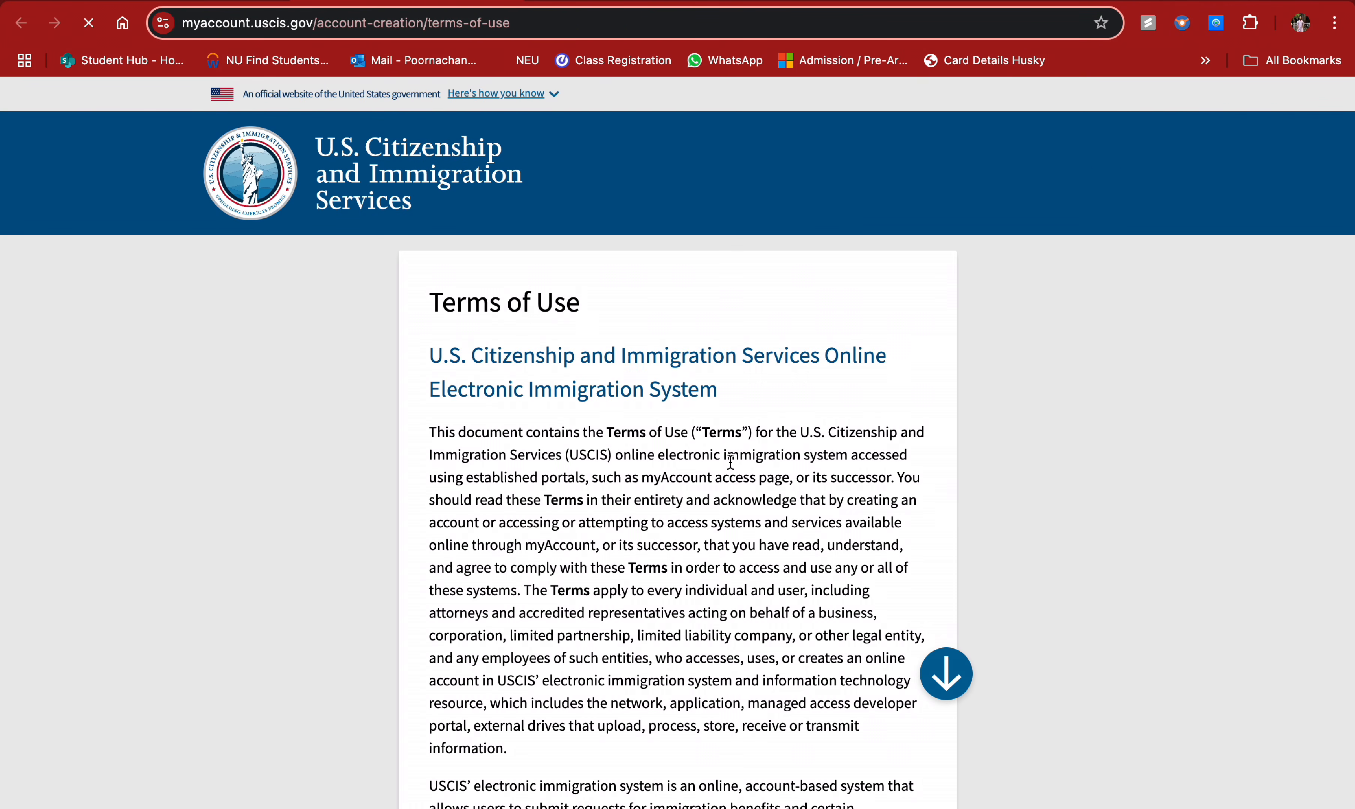
# - Read to the bottom of the Terms of Use and accept them with I Agree
pyautogui.scroll(-15, 729, 462)
pyautogui.scroll(-20, 729, 462)
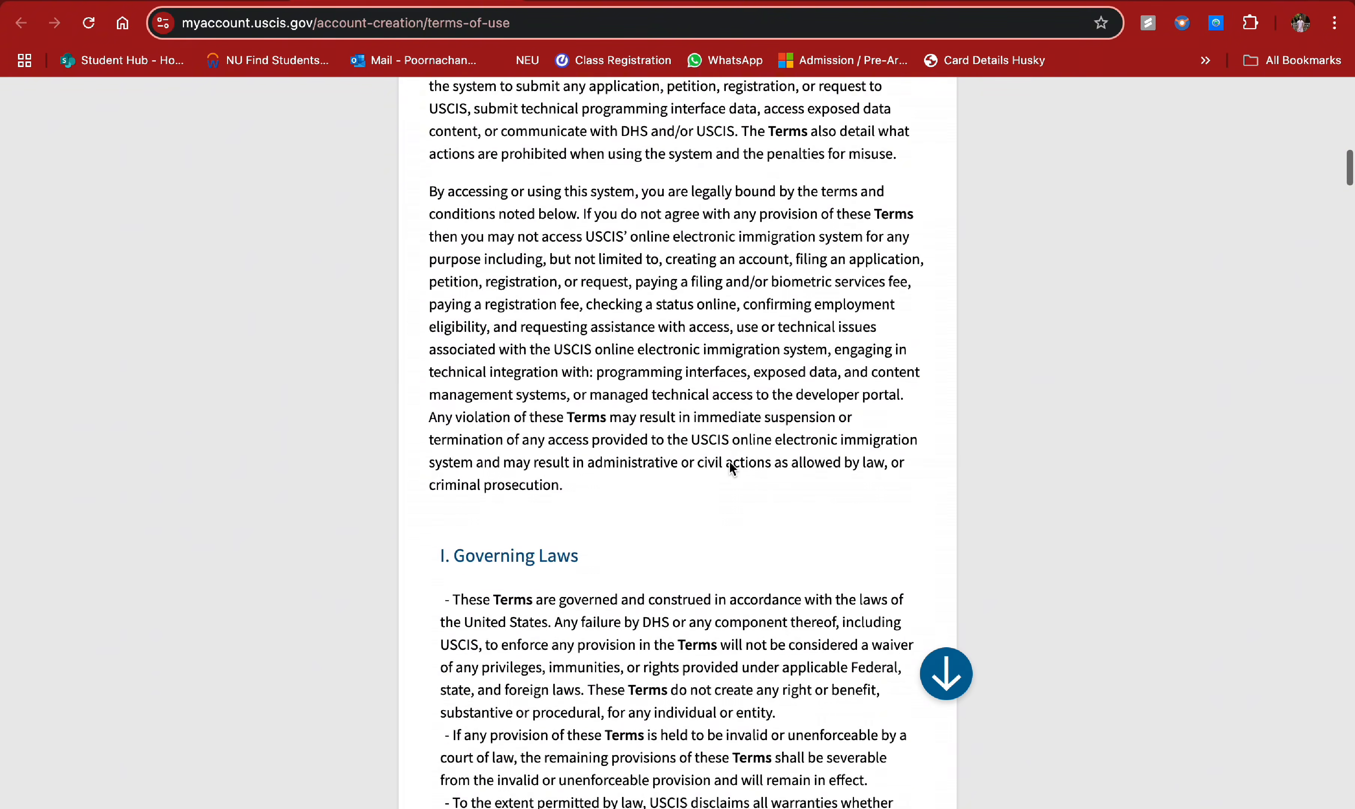
pyautogui.scroll(-20, 730, 464)
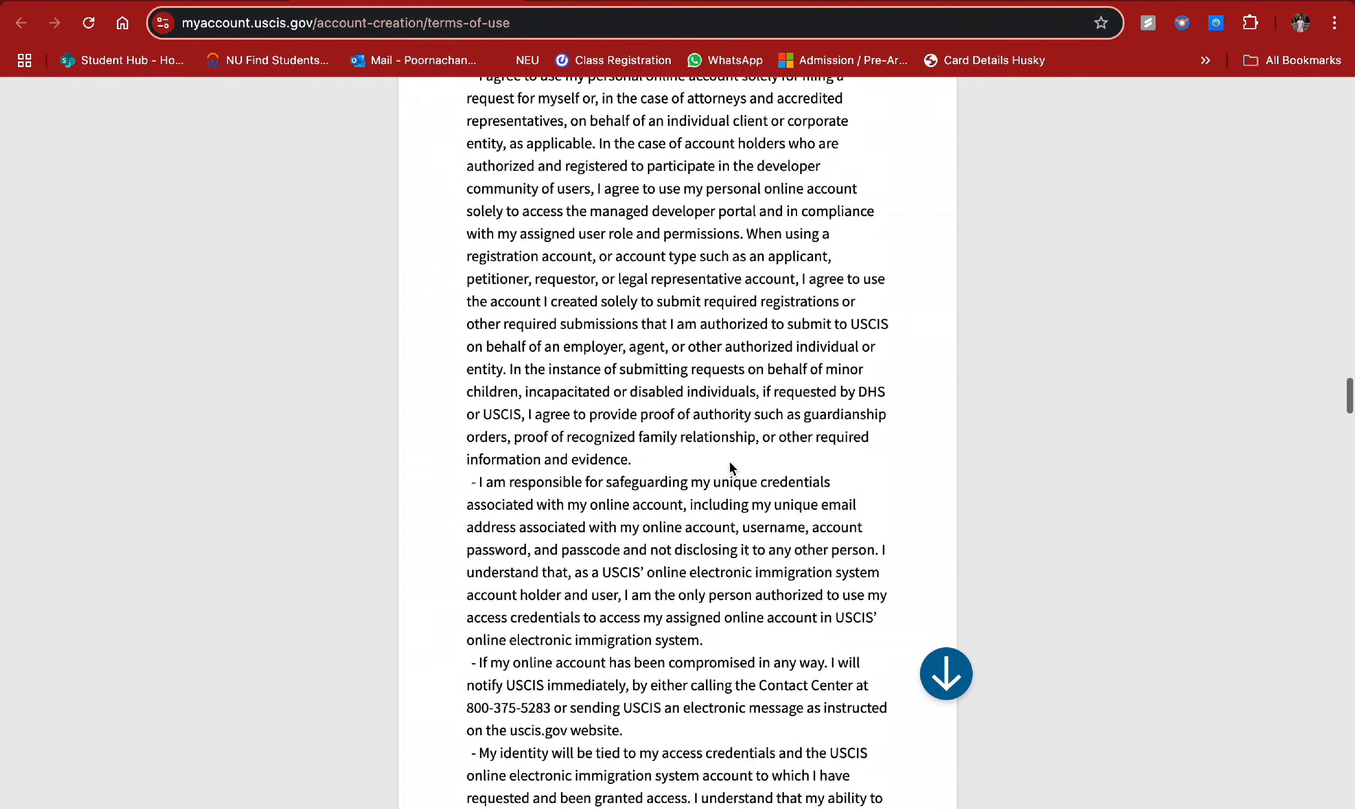
pyautogui.scroll(-20, 729, 462)
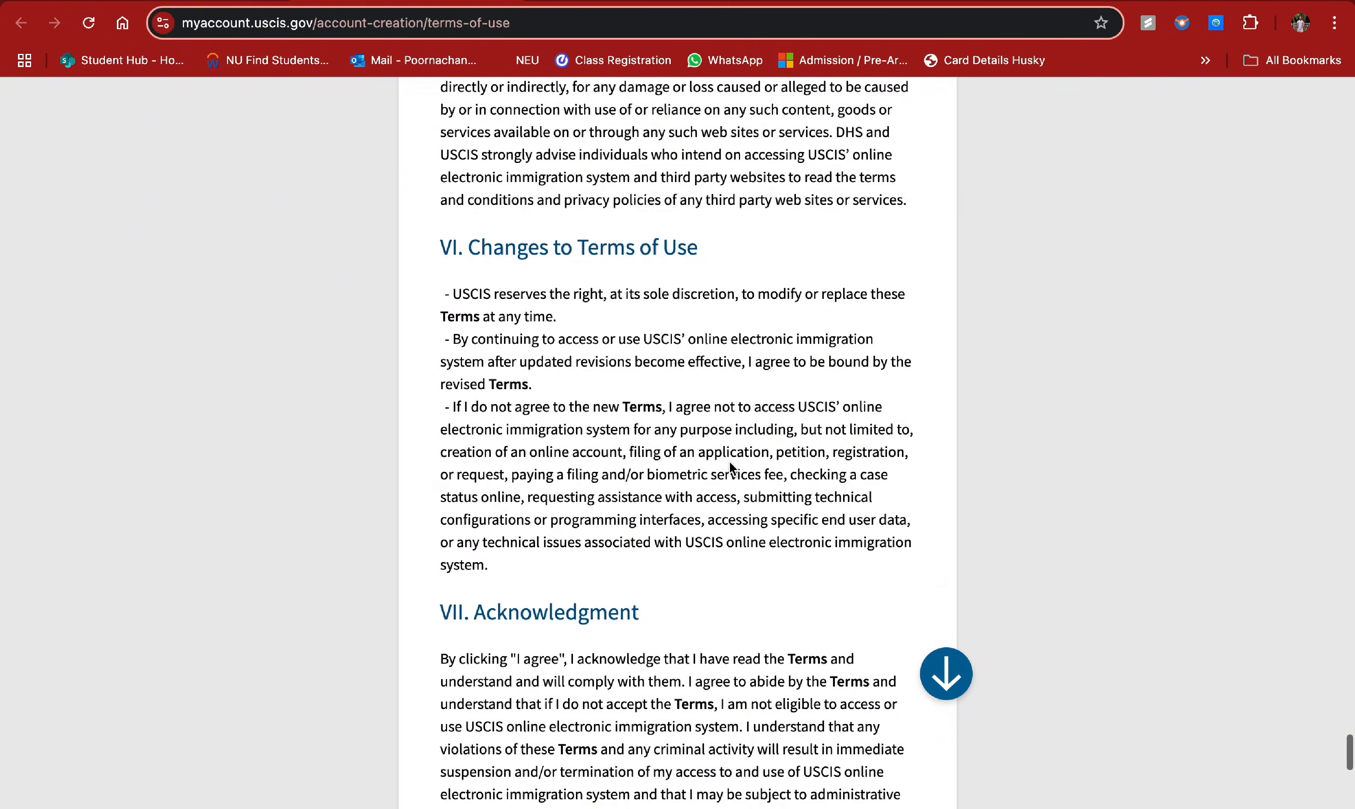
pyautogui.scroll(3, 729, 467)
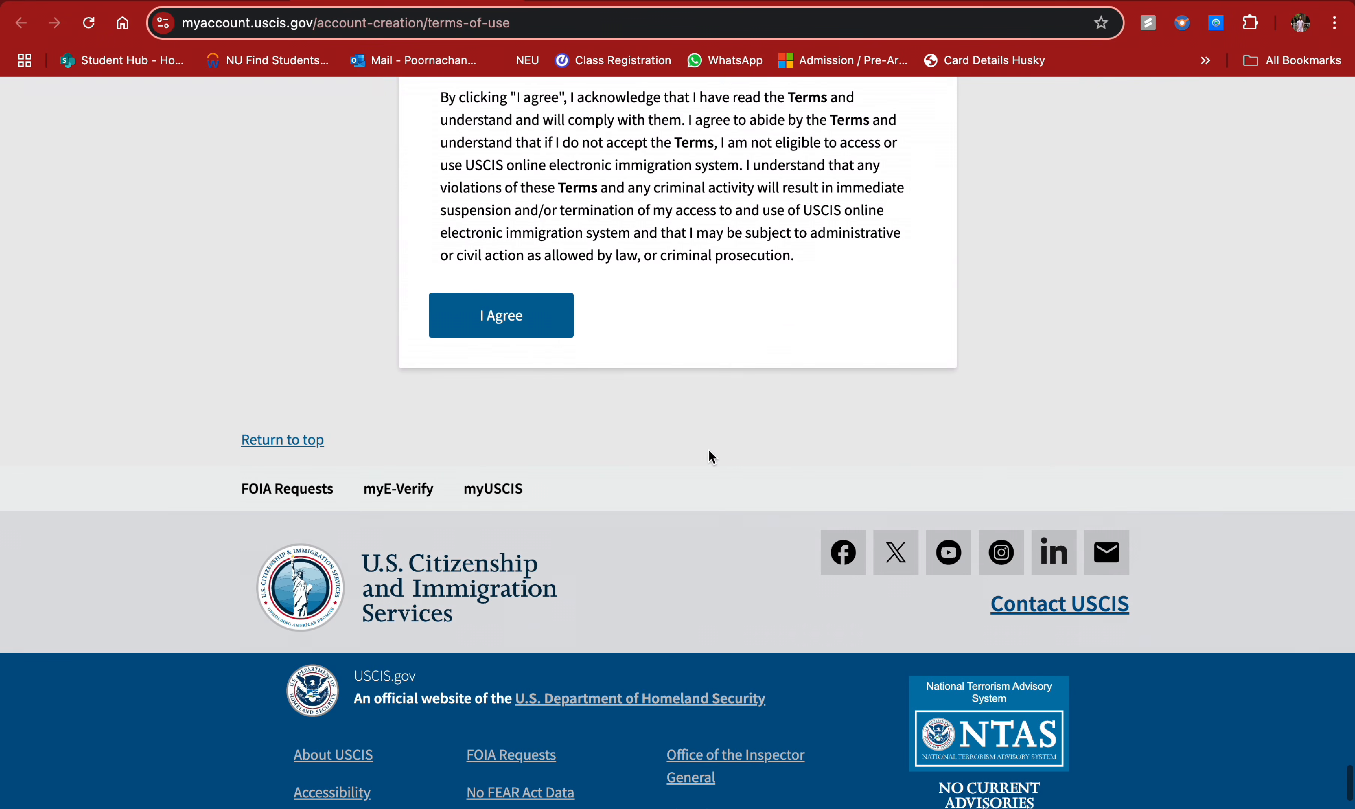
pyautogui.click(512, 325)
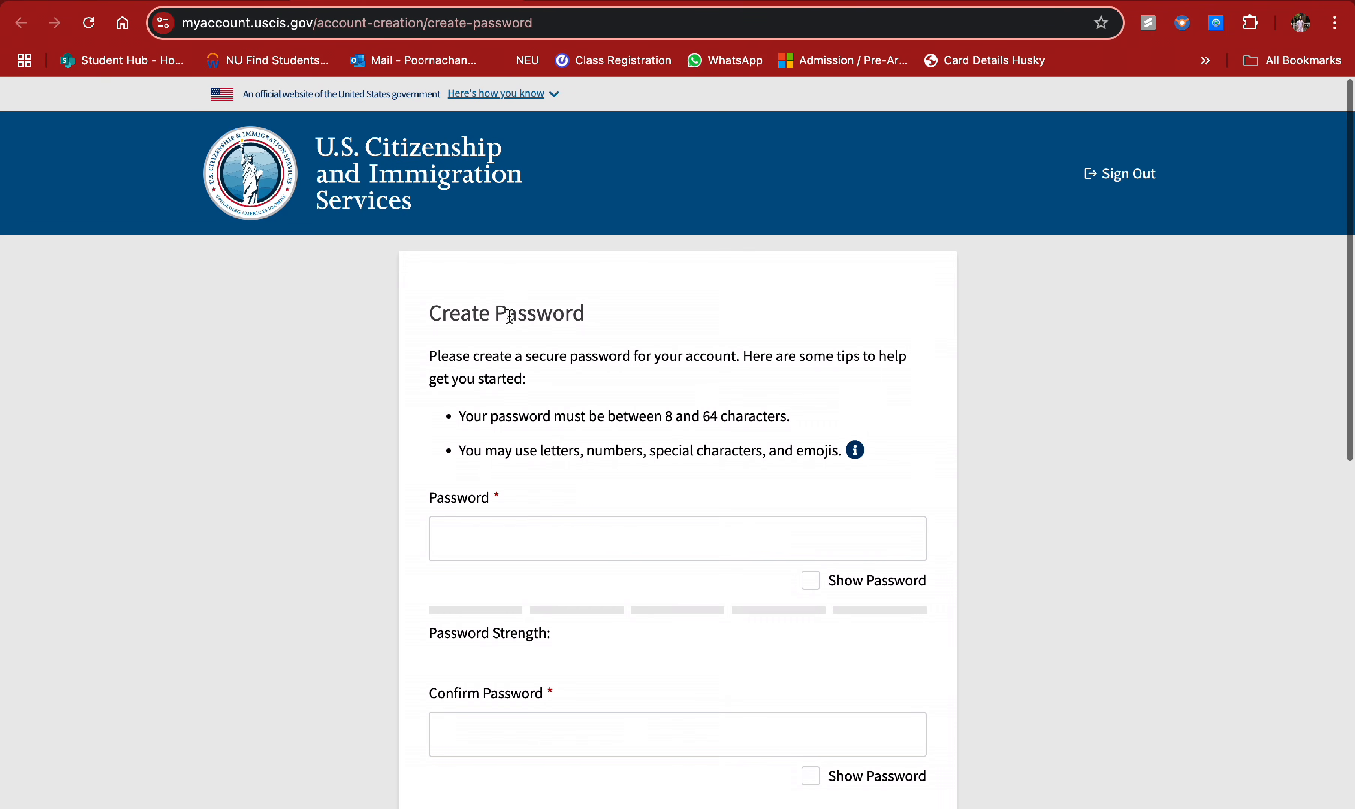
# - Enter a new password and its confirmation, then attempt to submit them
pyautogui.click(565, 537)
pyautogui.write('•••••')
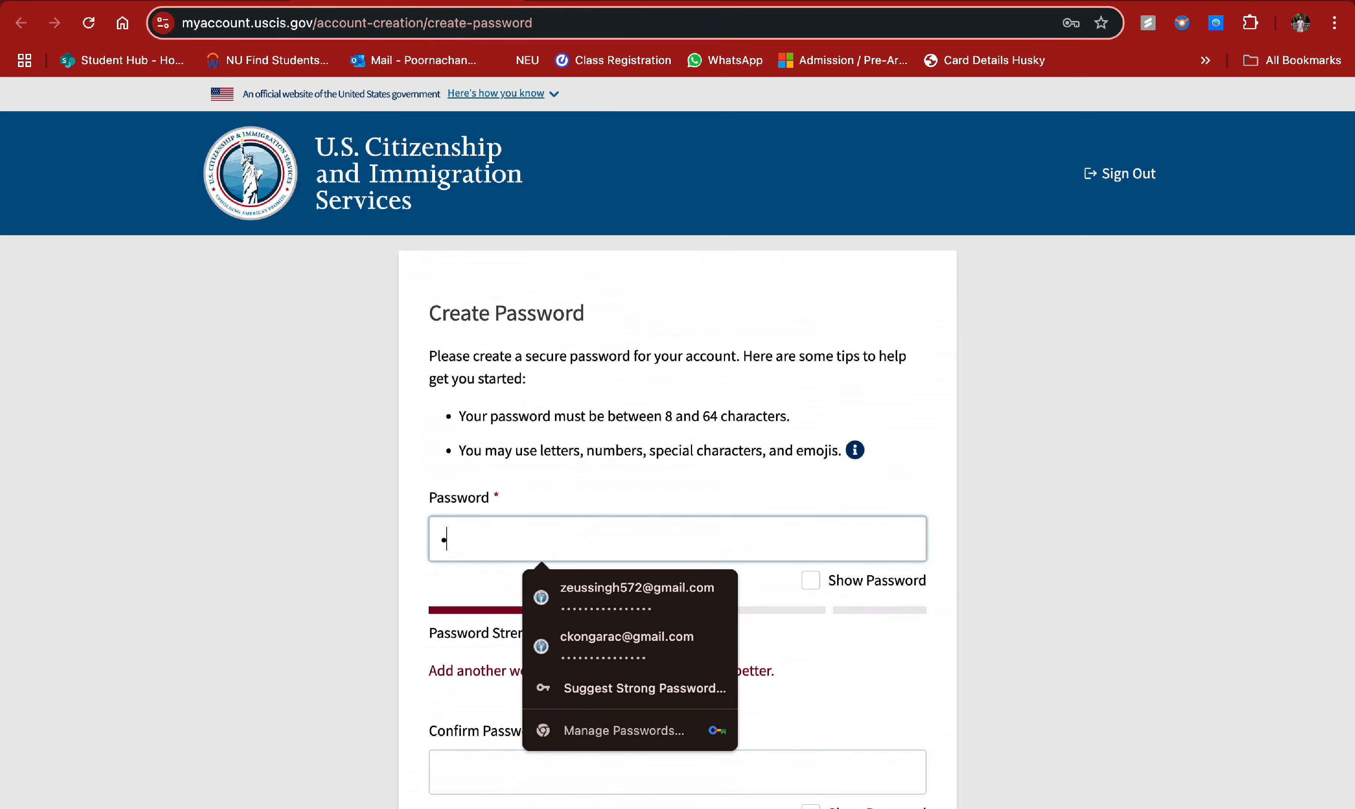
pyautogui.press('BackSpace')
pyautogui.press('BackSpace')
pyautogui.press('BackSpace')
pyautogui.press('BackSpace')
pyautogui.press('BackSpace')
pyautogui.write('••••••••')
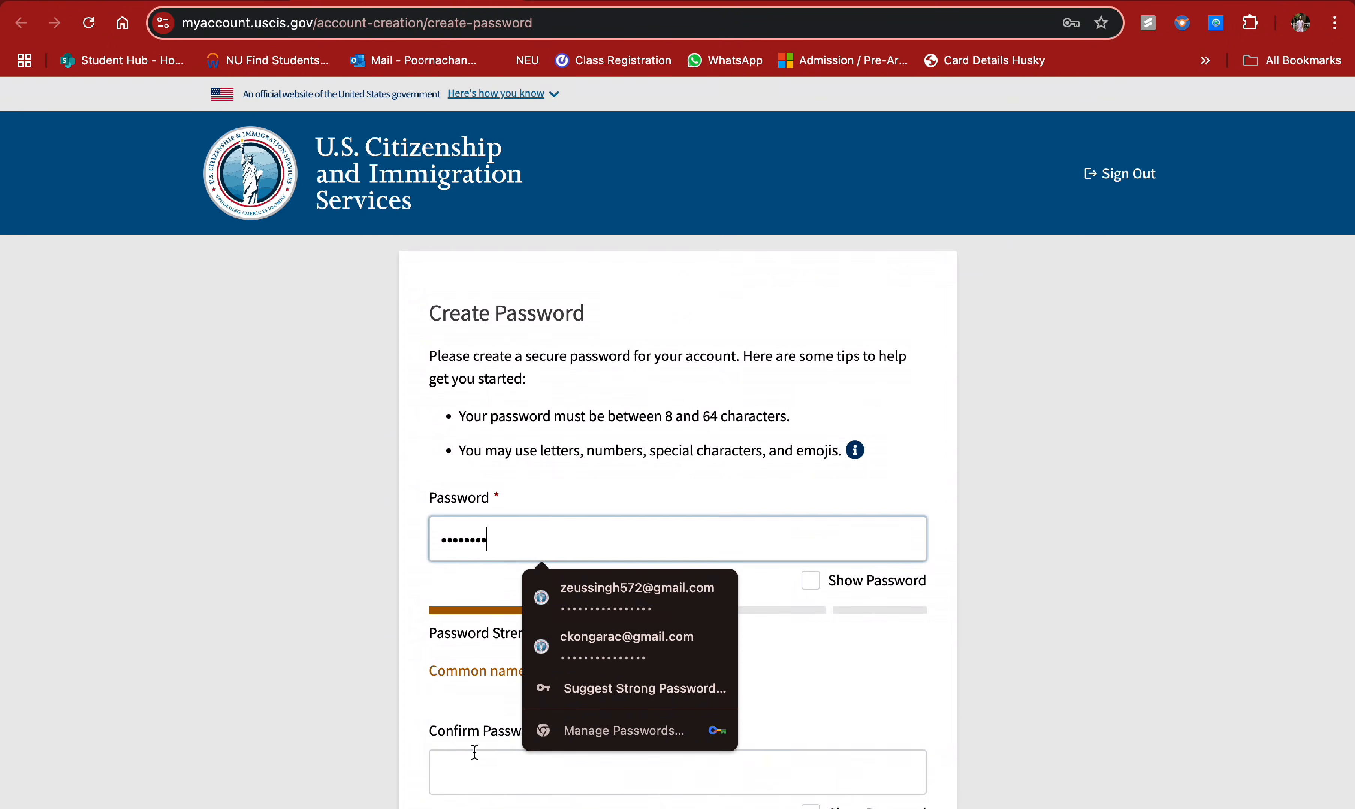
pyautogui.click(474, 767)
pyautogui.write('•••')
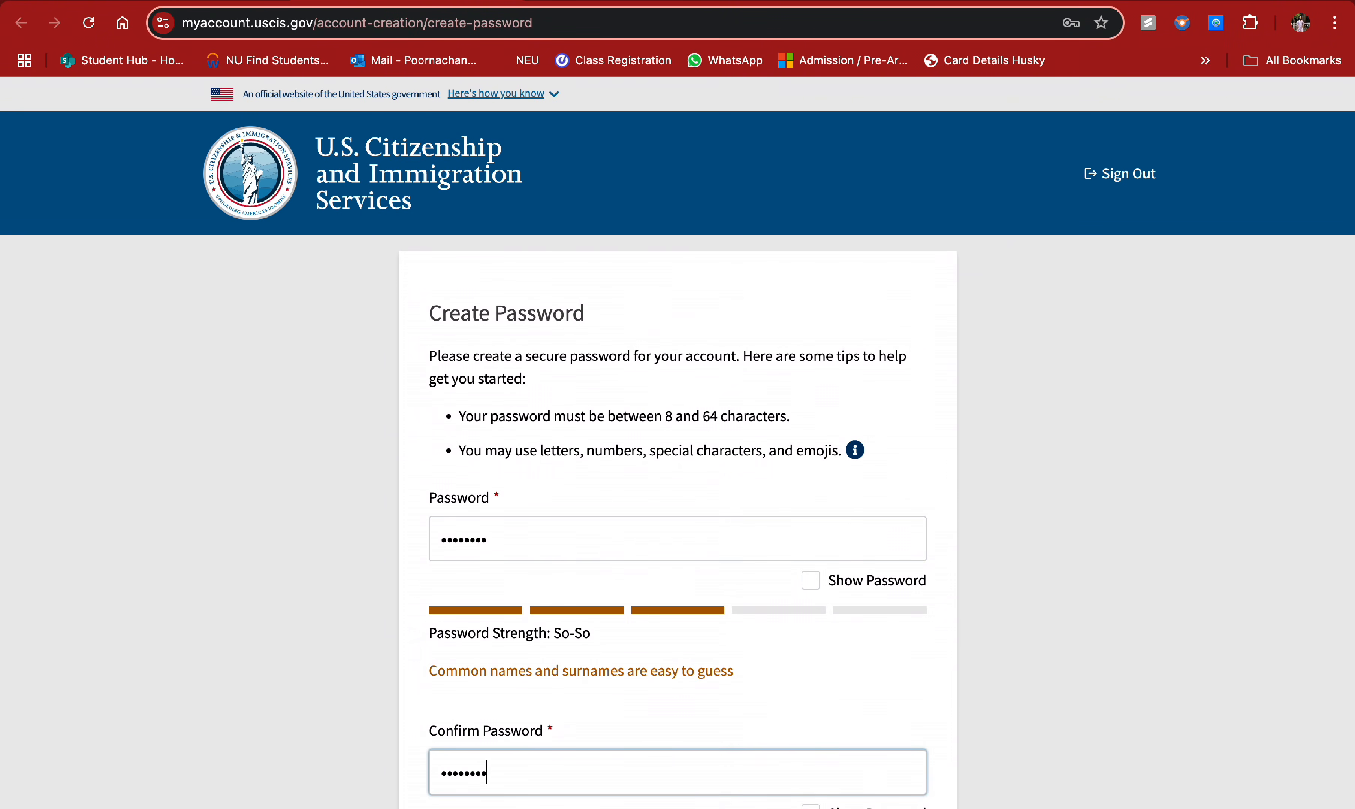
pyautogui.scroll(-8, 630, 696)
pyautogui.scroll(3, 668, 299)
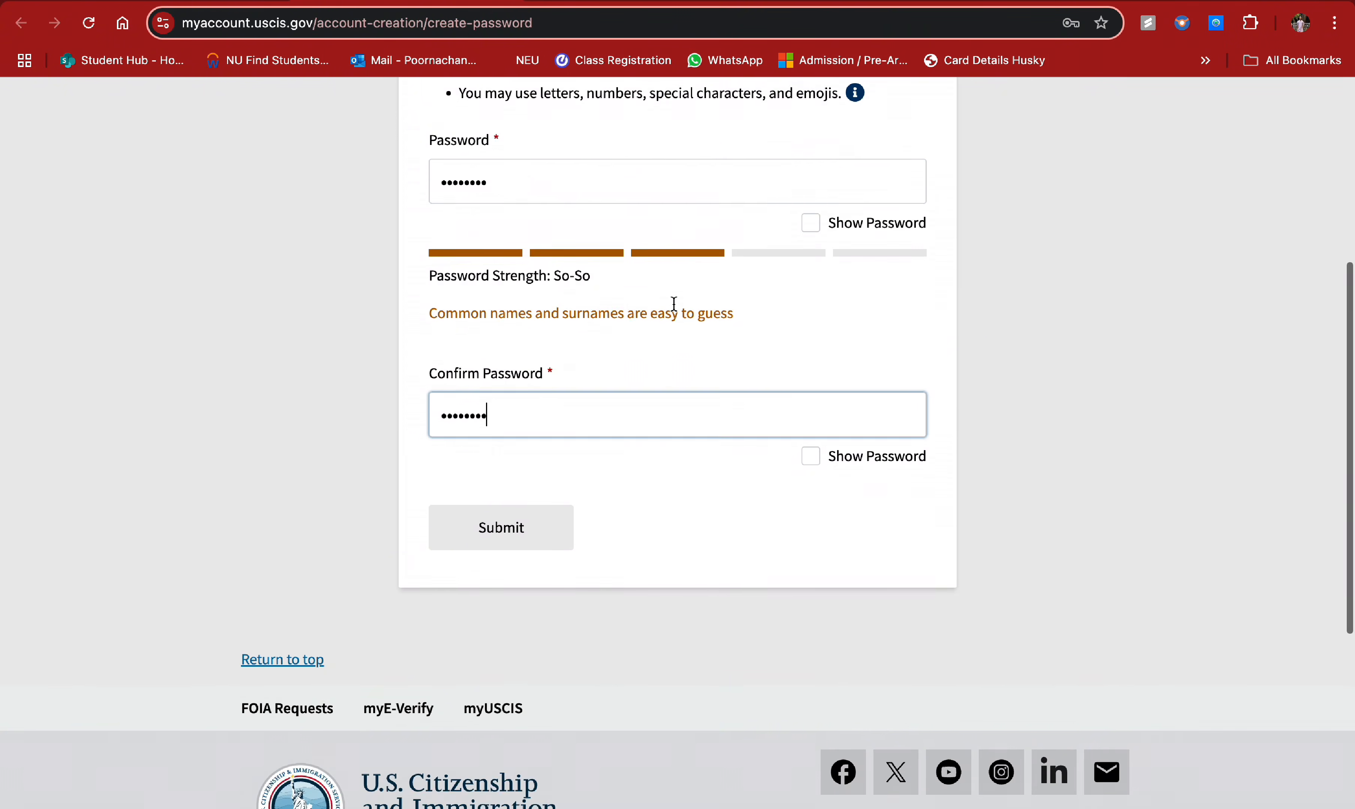
pyautogui.click(522, 554)
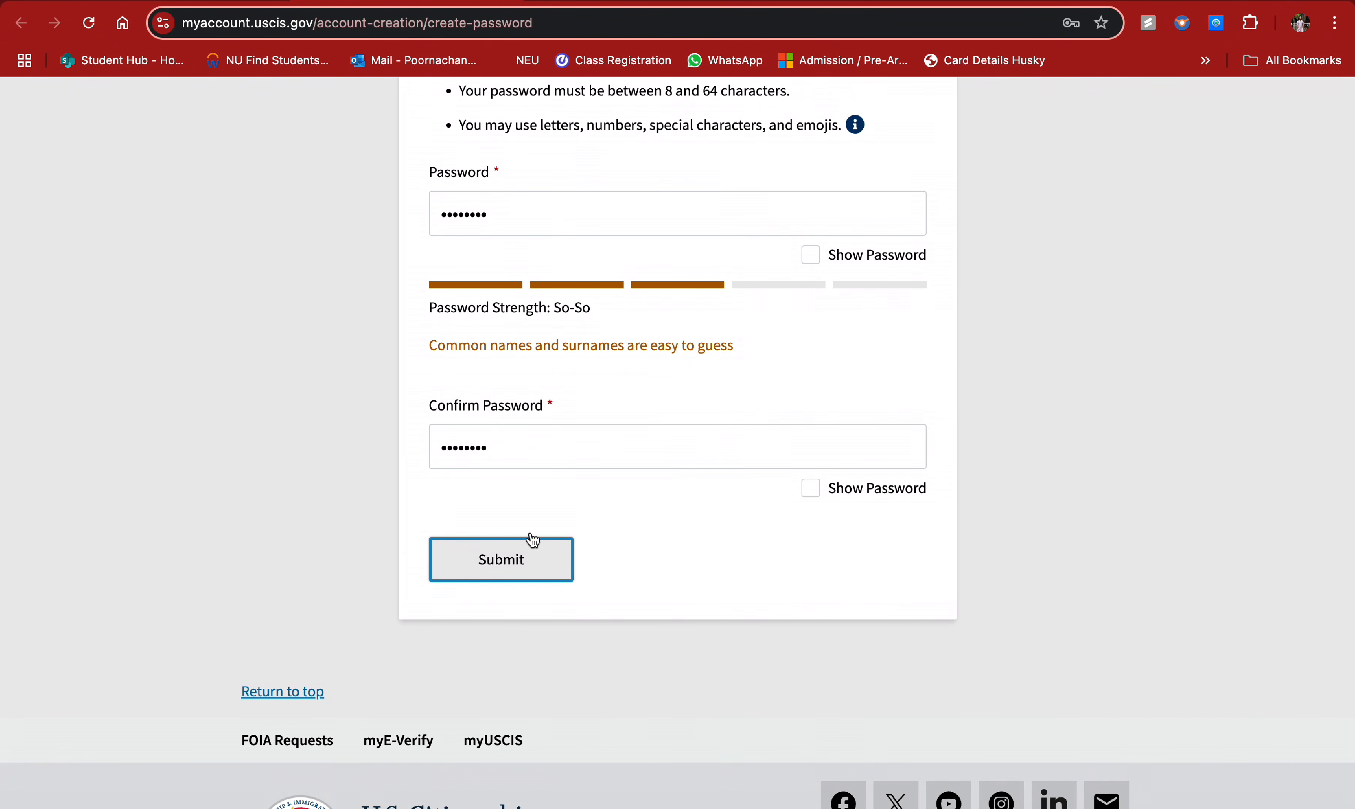
# - Retype the password and confirmation until they match, and submit the password
pyautogui.scroll(3, 705, 380)
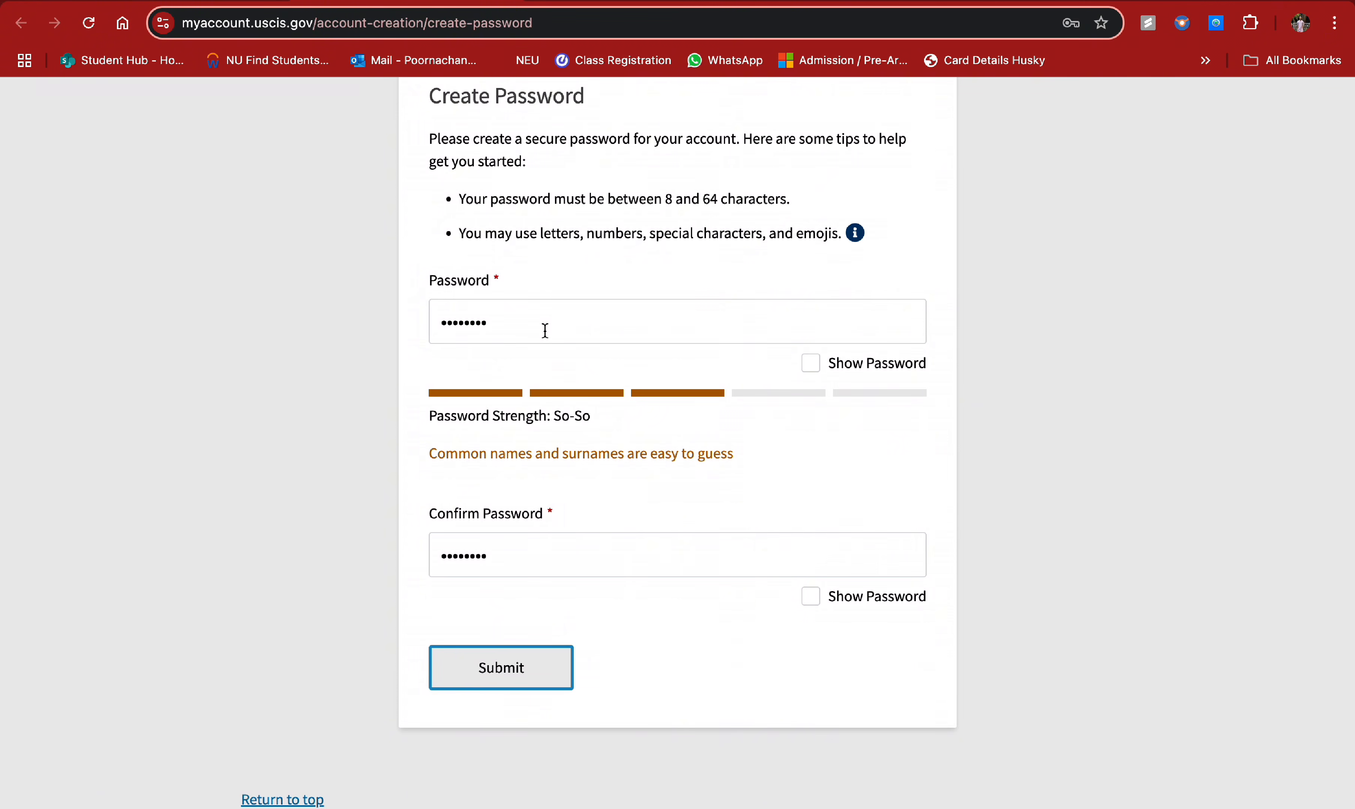
pyautogui.doubleClick(545, 331)
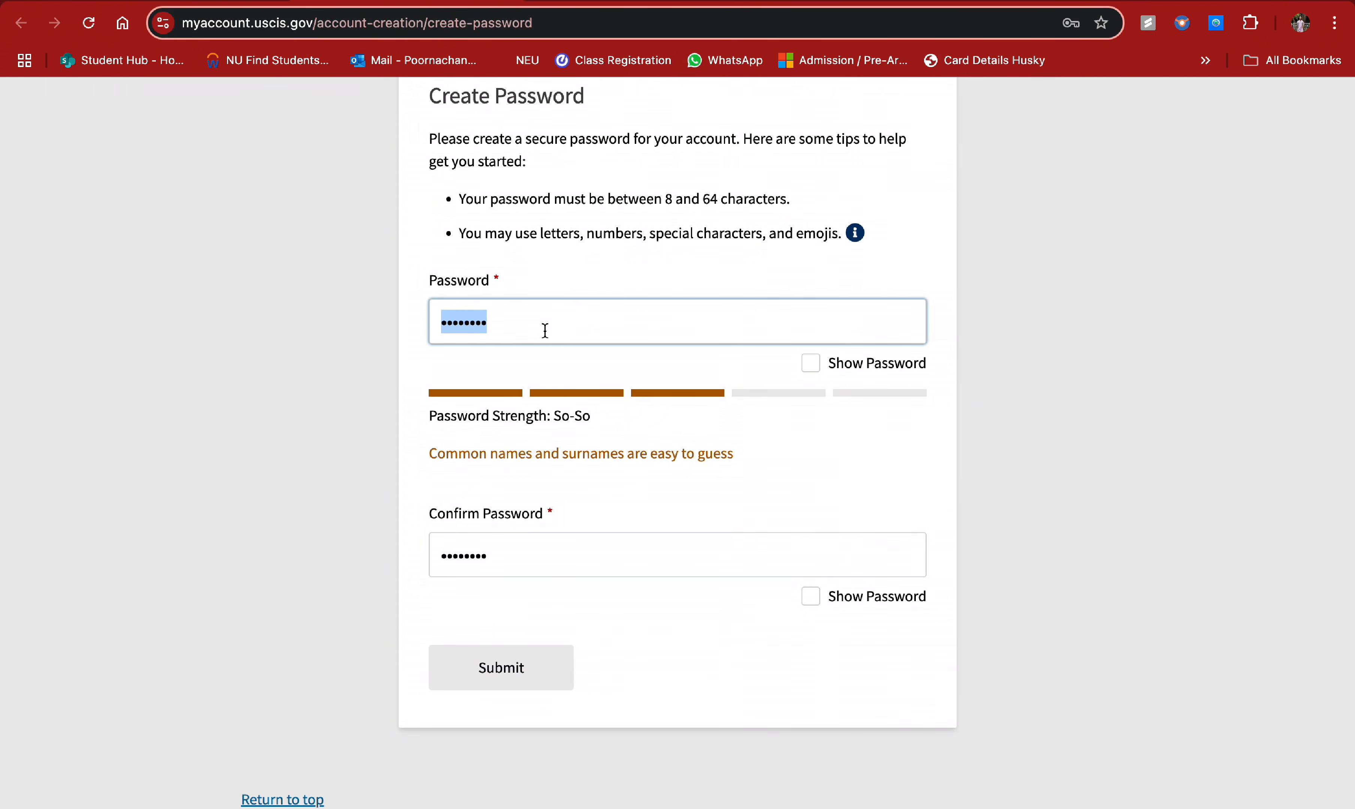
pyautogui.write('••••••••')
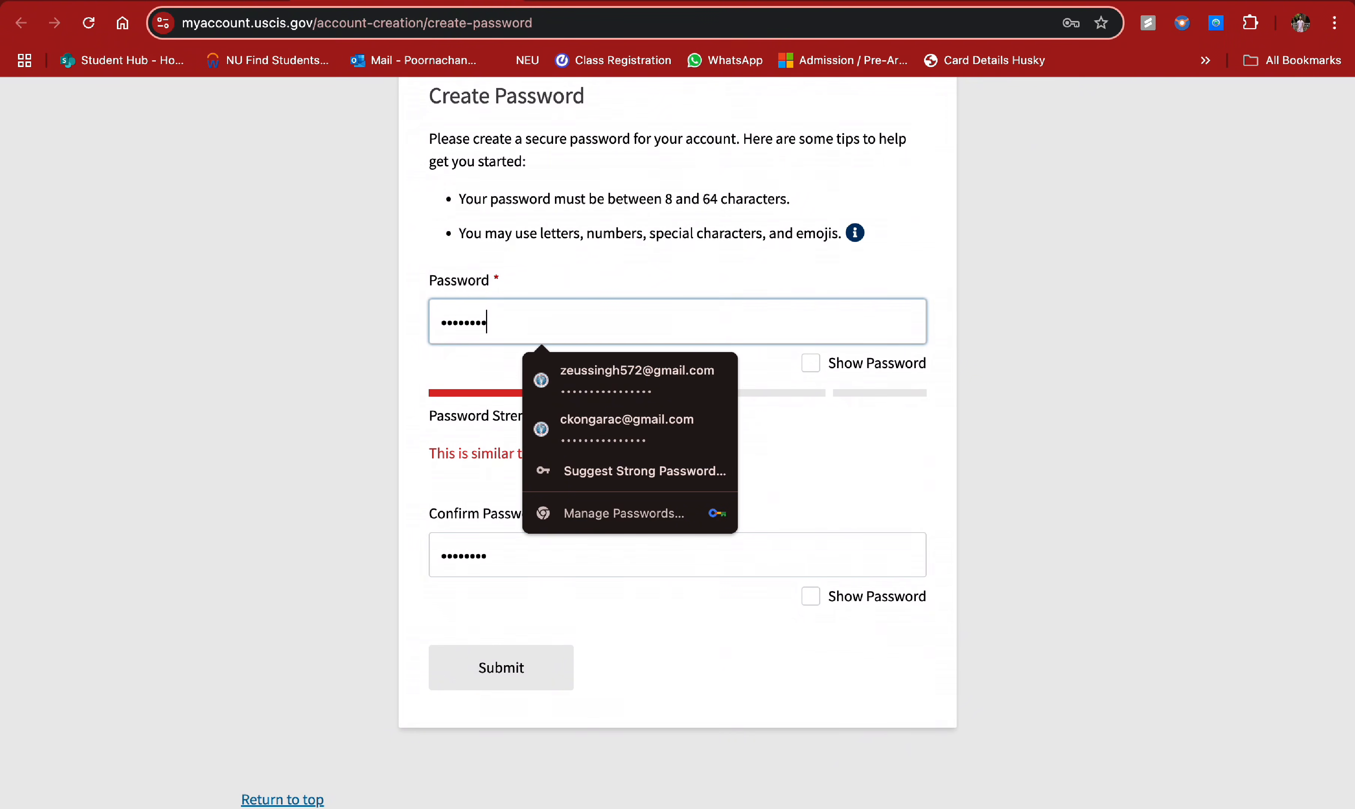
pyautogui.write('••••••')
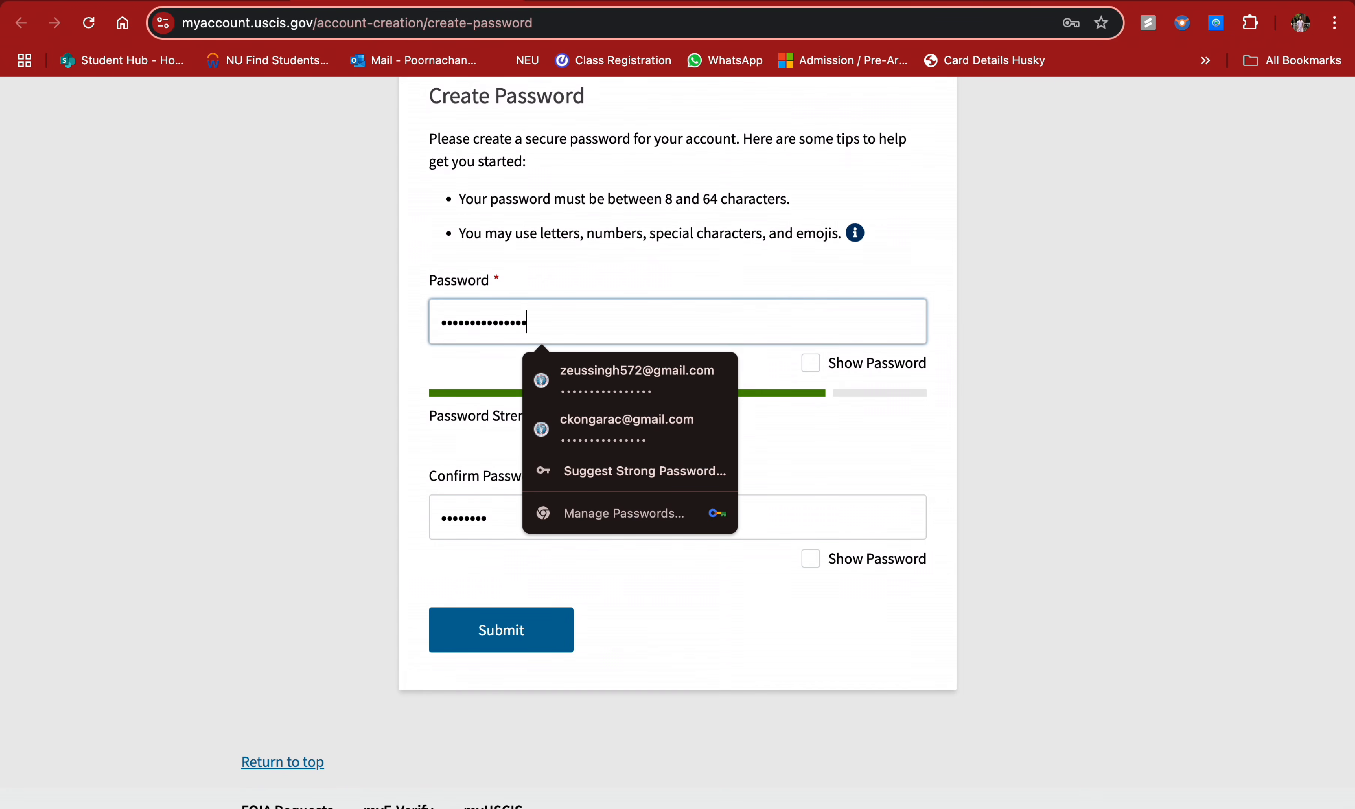
pyautogui.doubleClick(459, 520)
pyautogui.write('••••••')
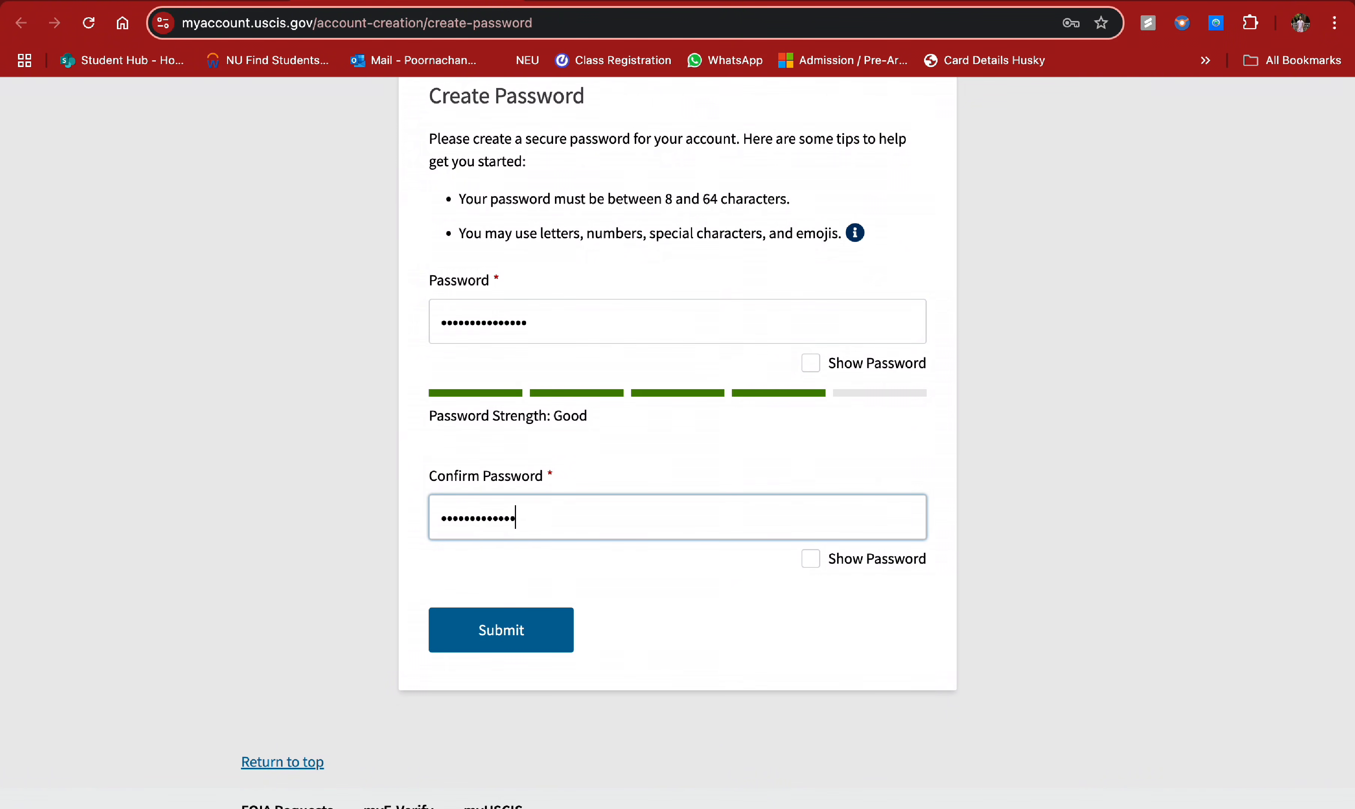
pyautogui.click(567, 622)
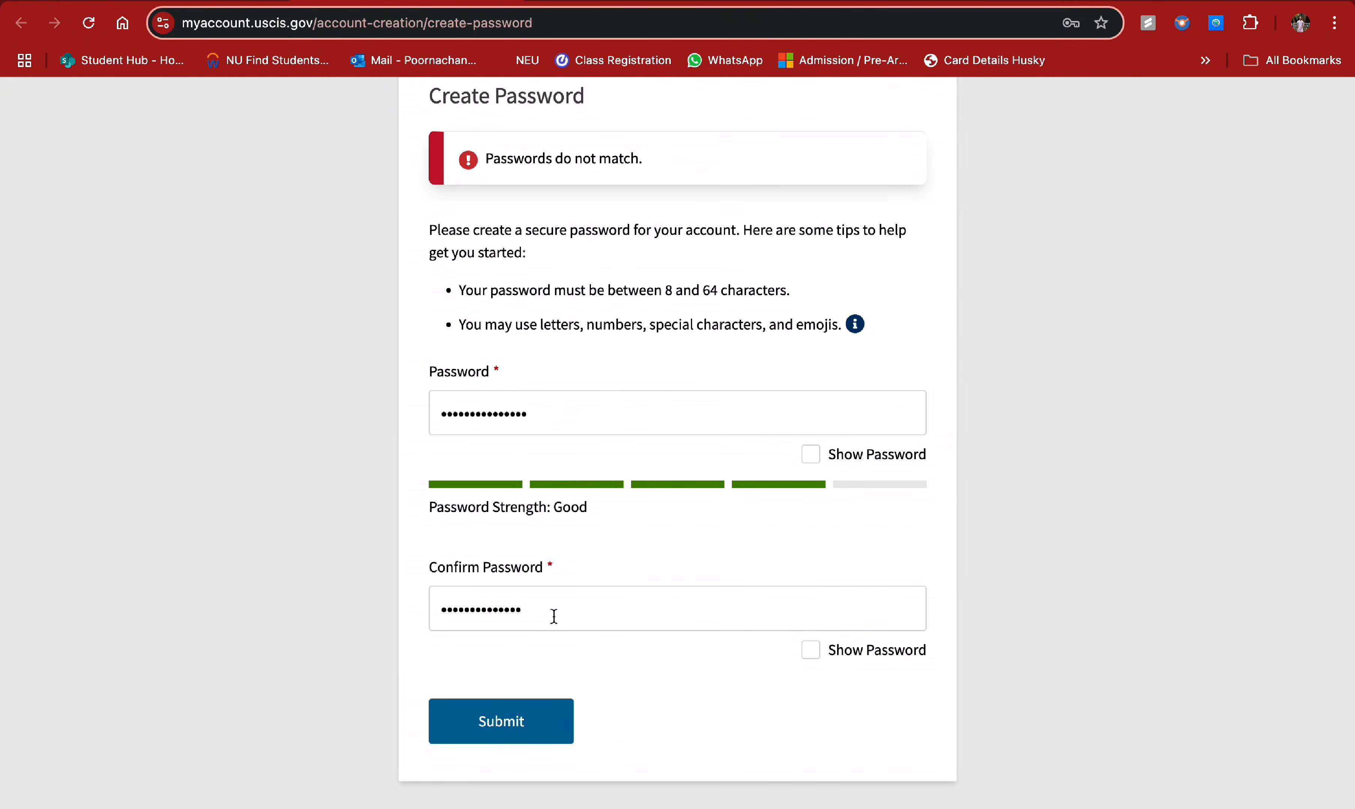
pyautogui.doubleClick(599, 407)
pyautogui.write('••••••')
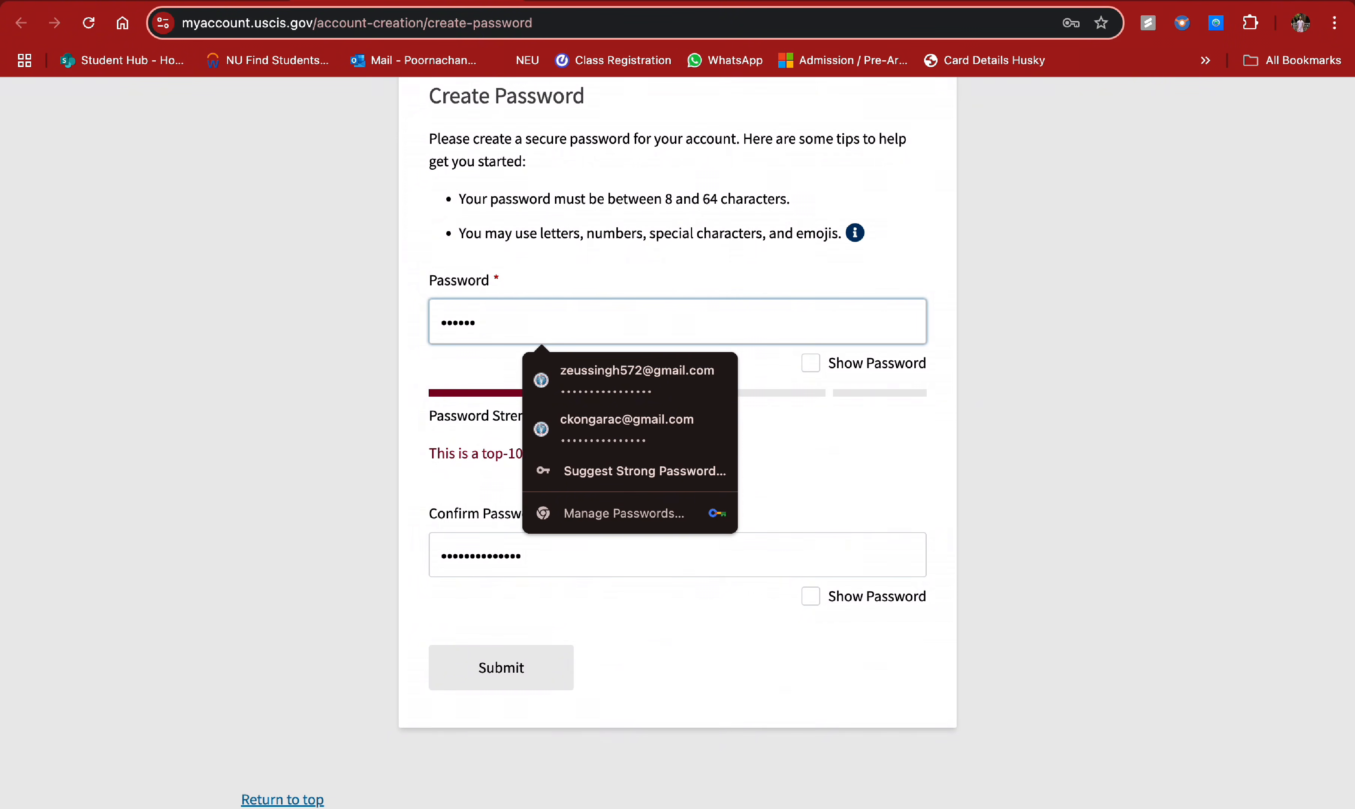
pyautogui.write('•••••••')
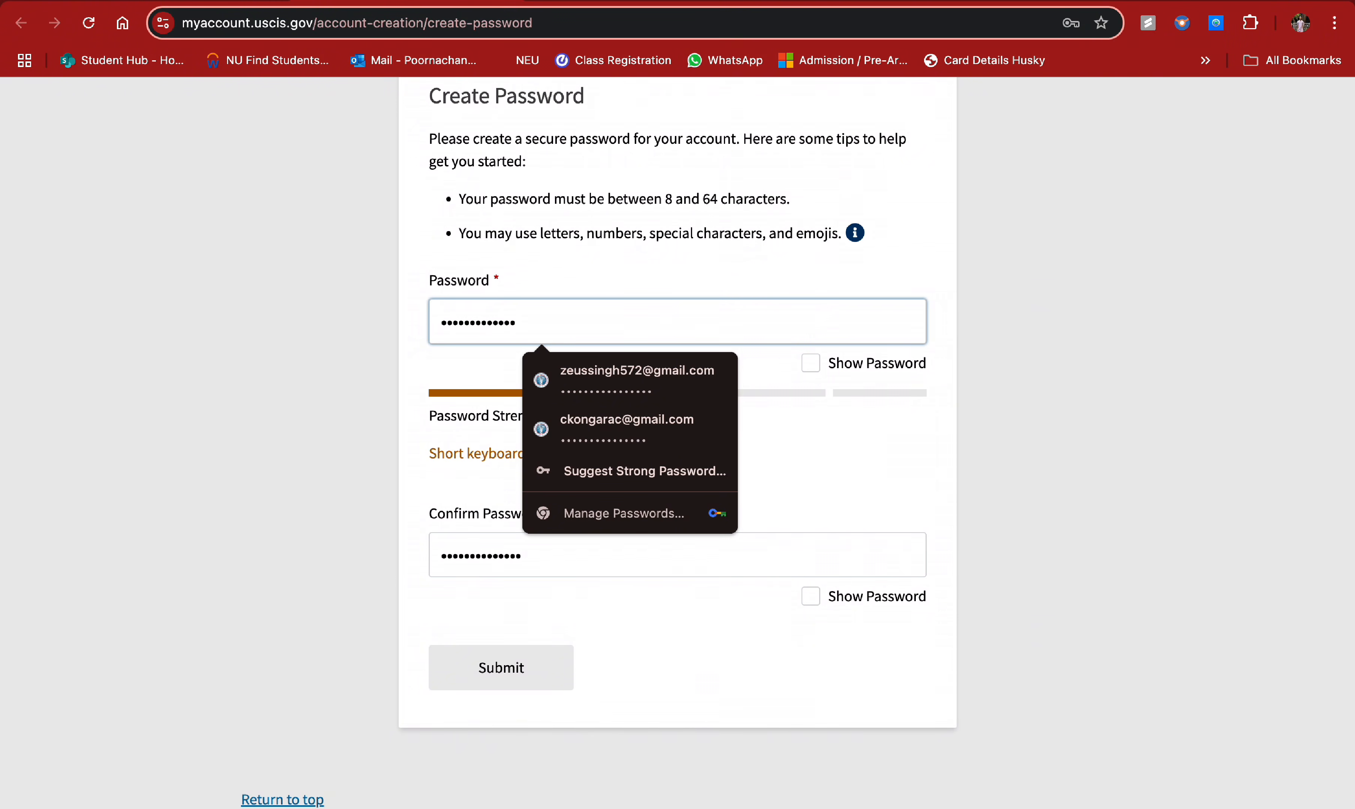
pyautogui.write('•')
pyautogui.doubleClick(488, 519)
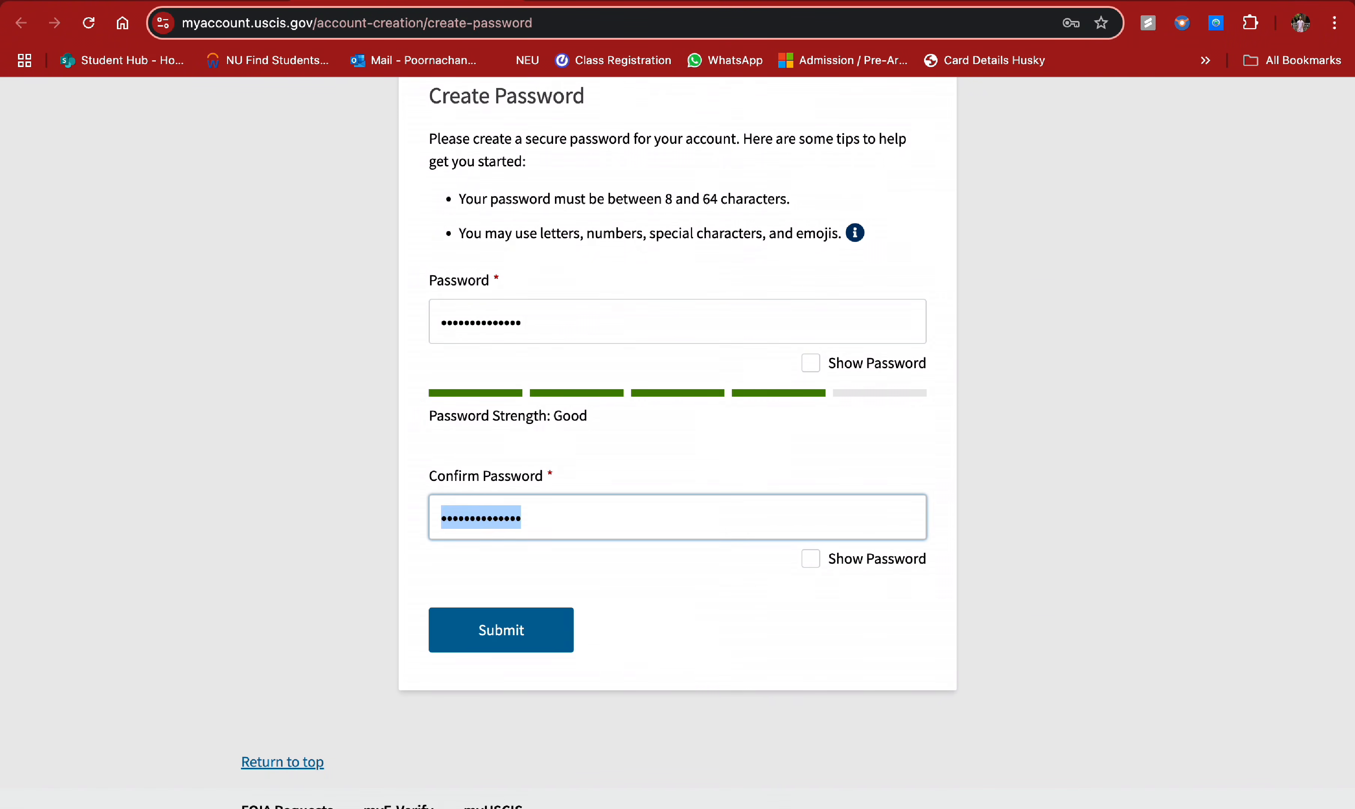
pyautogui.write('••••••')
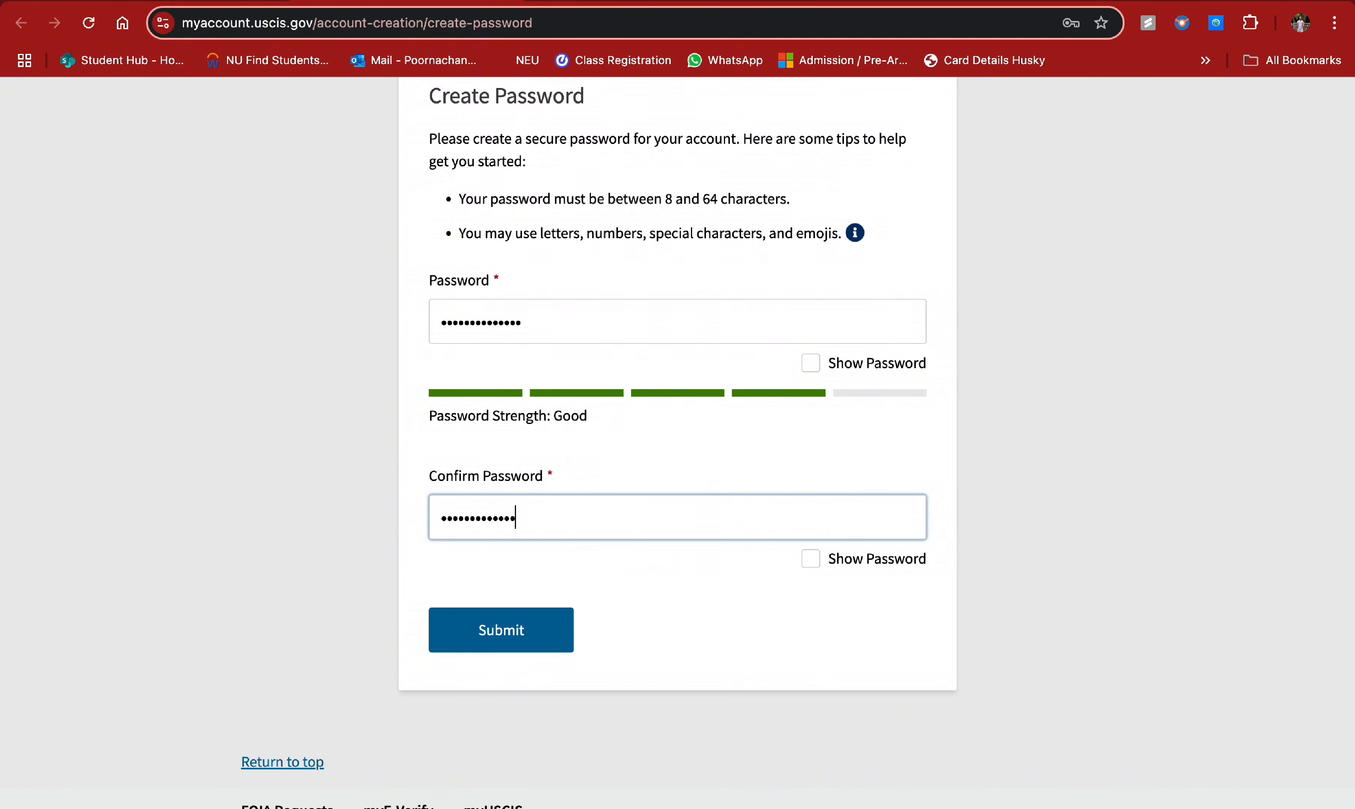
pyautogui.click(484, 620)
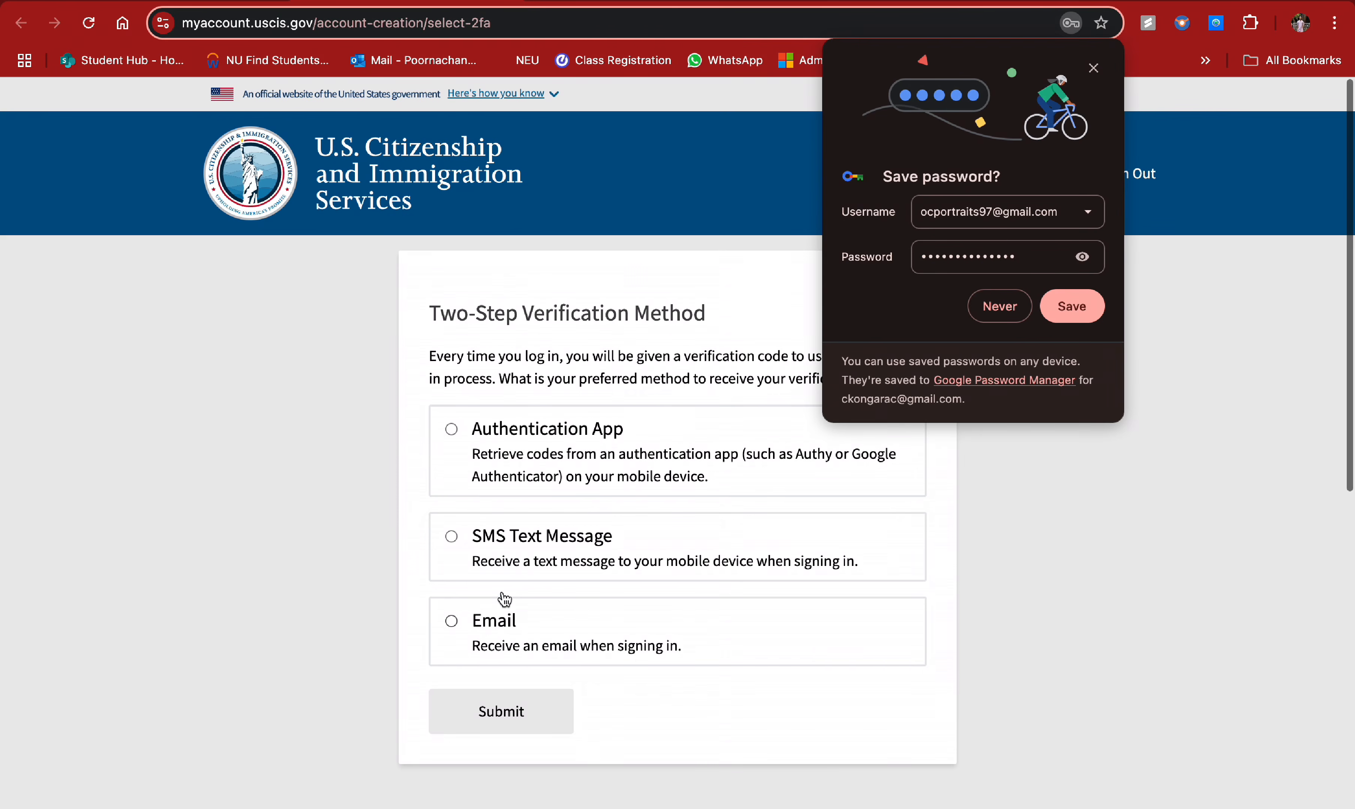
# - Save the password in the browser and choose Email as the two-step verification method
pyautogui.click(1072, 309)
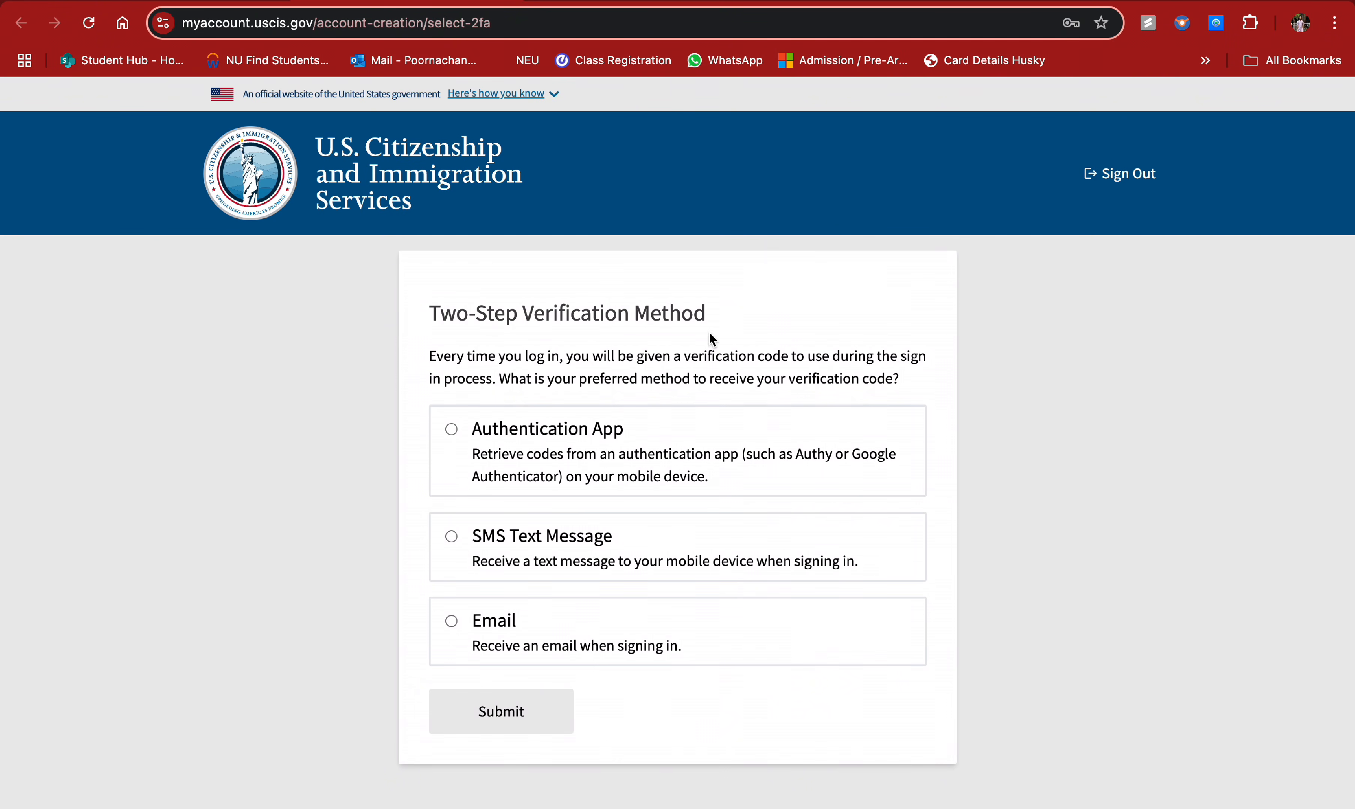
pyautogui.click(450, 621)
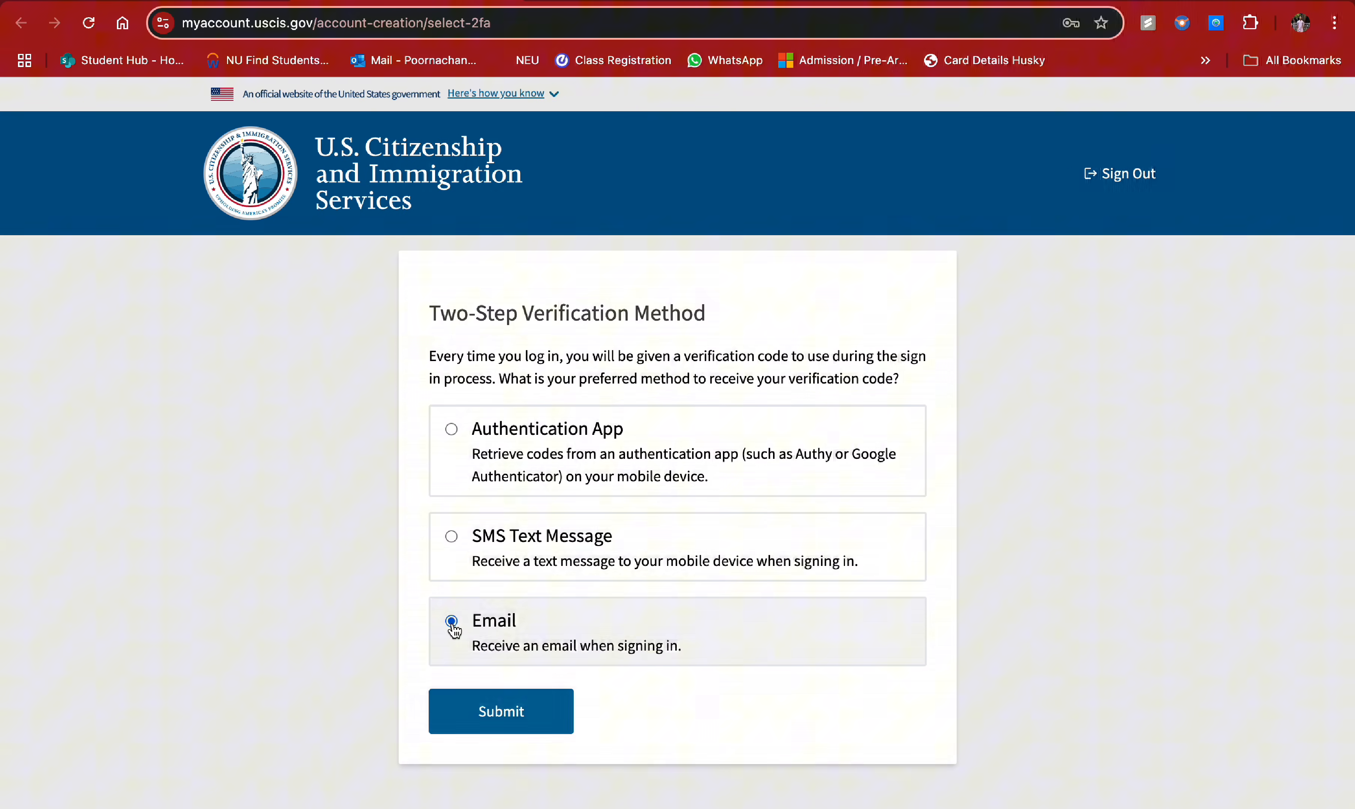
pyautogui.click(491, 712)
# - Copy the code from the Gmail two-step verification email into the Verification Code field
pyautogui.click(503, 587)
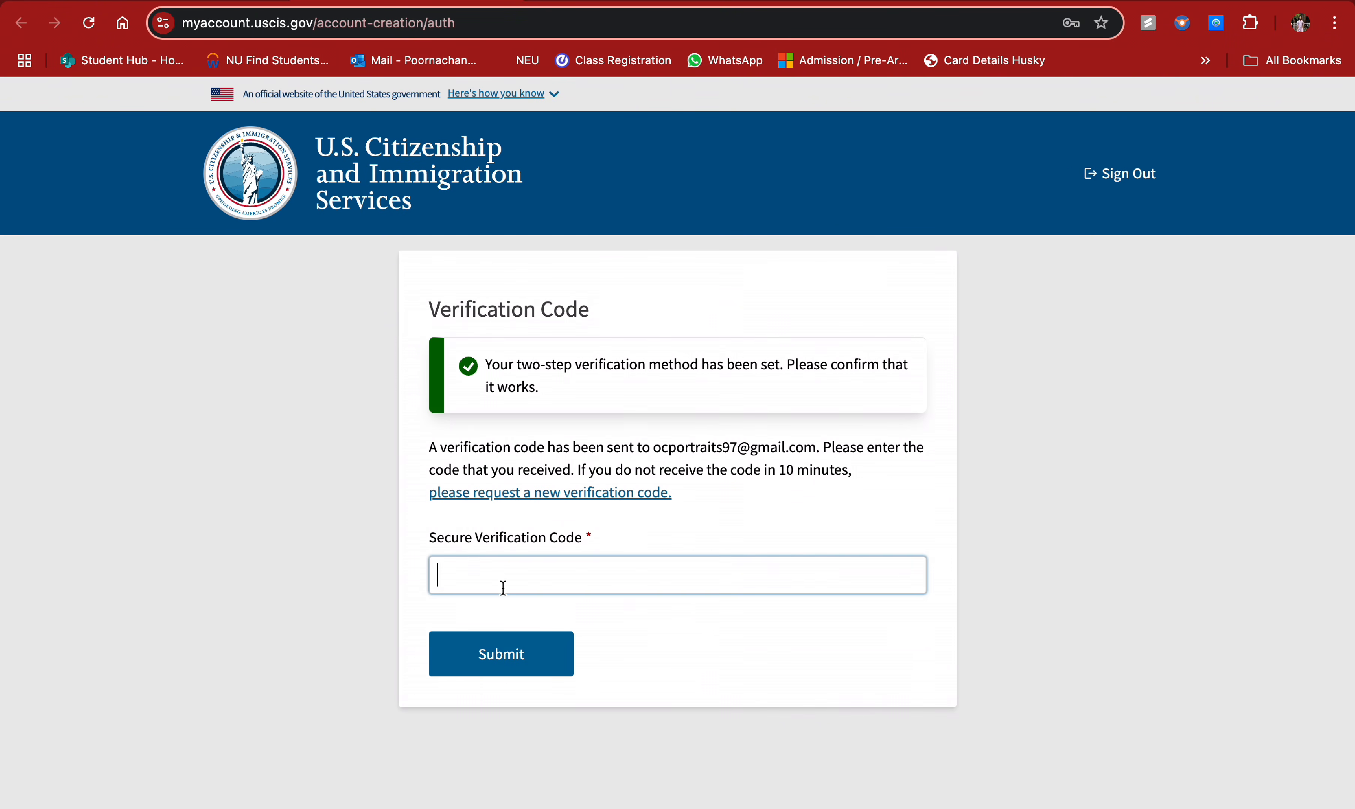
pyautogui.click(204, 2)
pyautogui.click(173, 219)
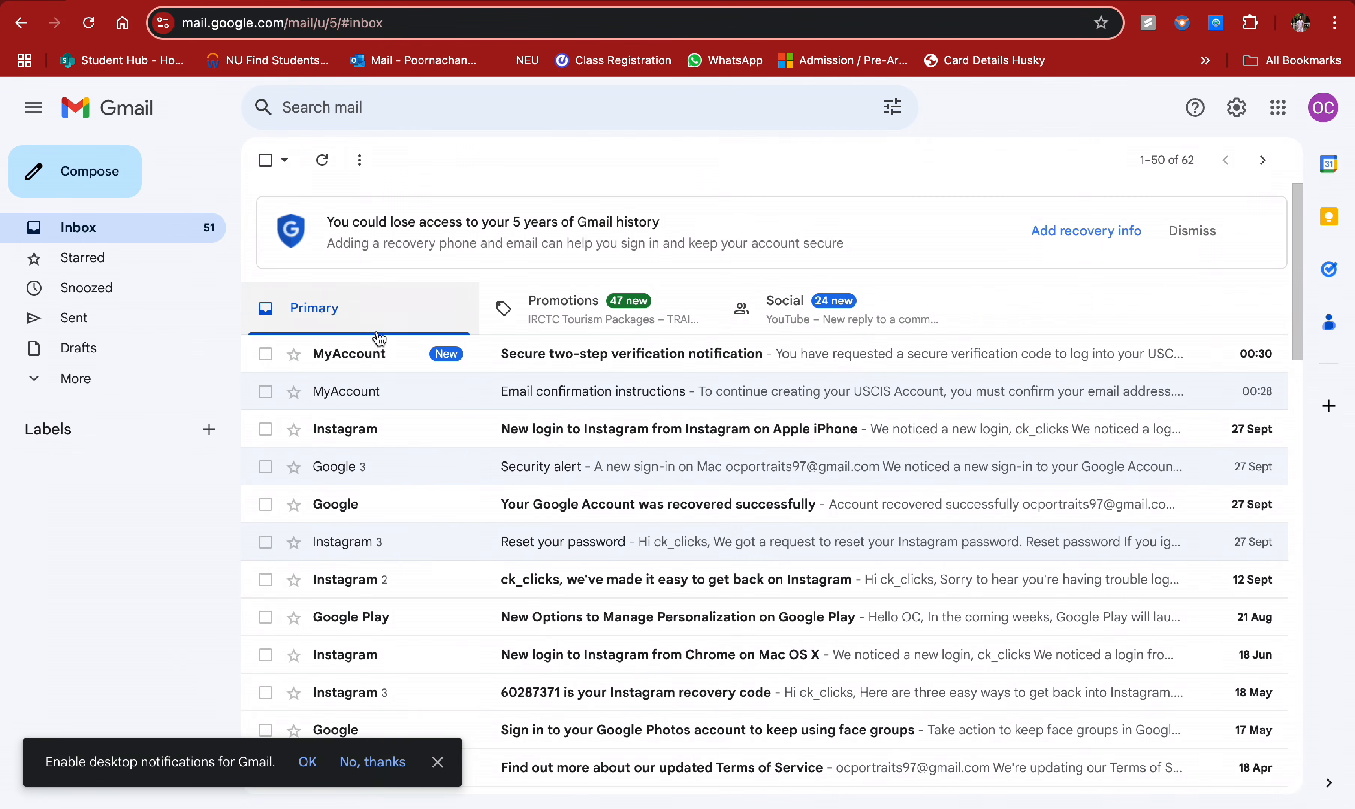
pyautogui.click(387, 345)
pyautogui.doubleClick(558, 359)
pyautogui.press('super+c')
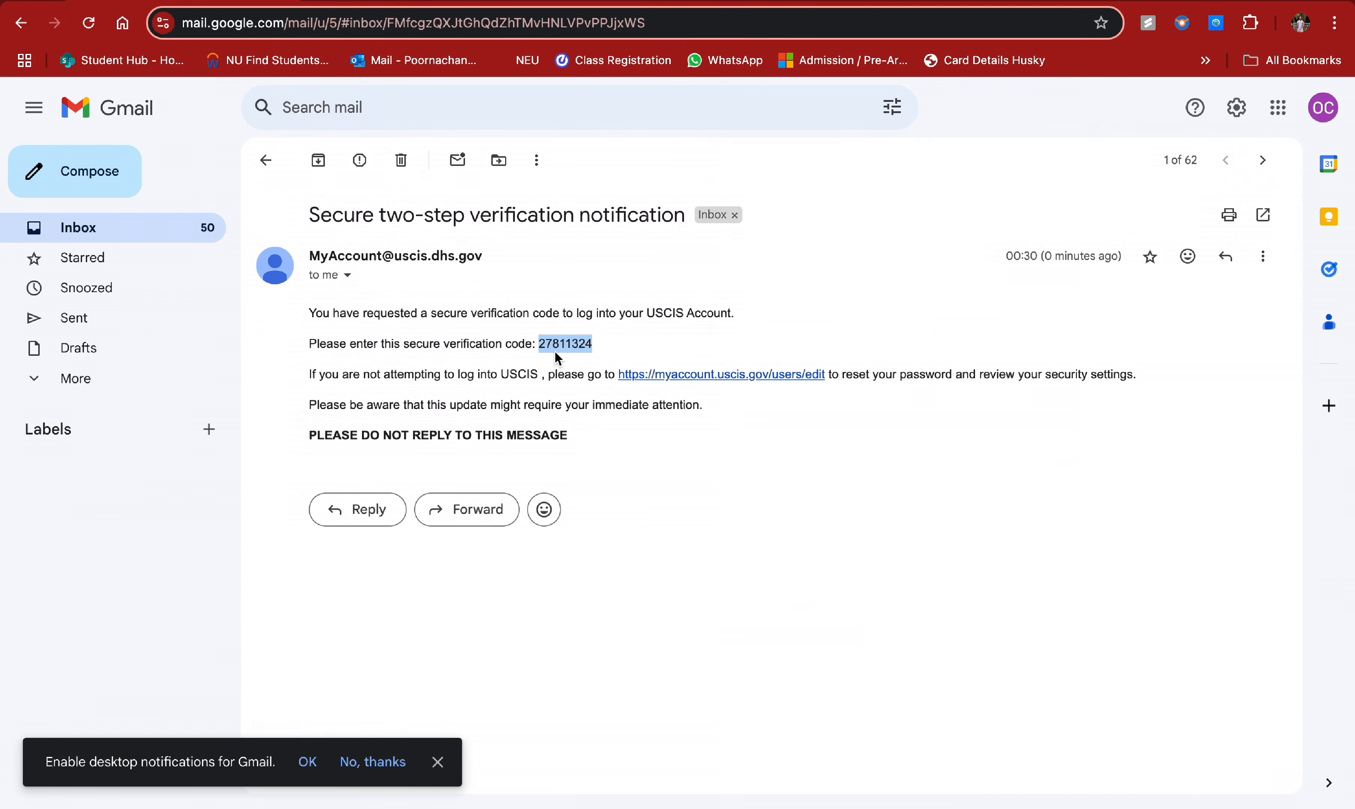
pyautogui.click(427, 1)
pyautogui.press('super+v')
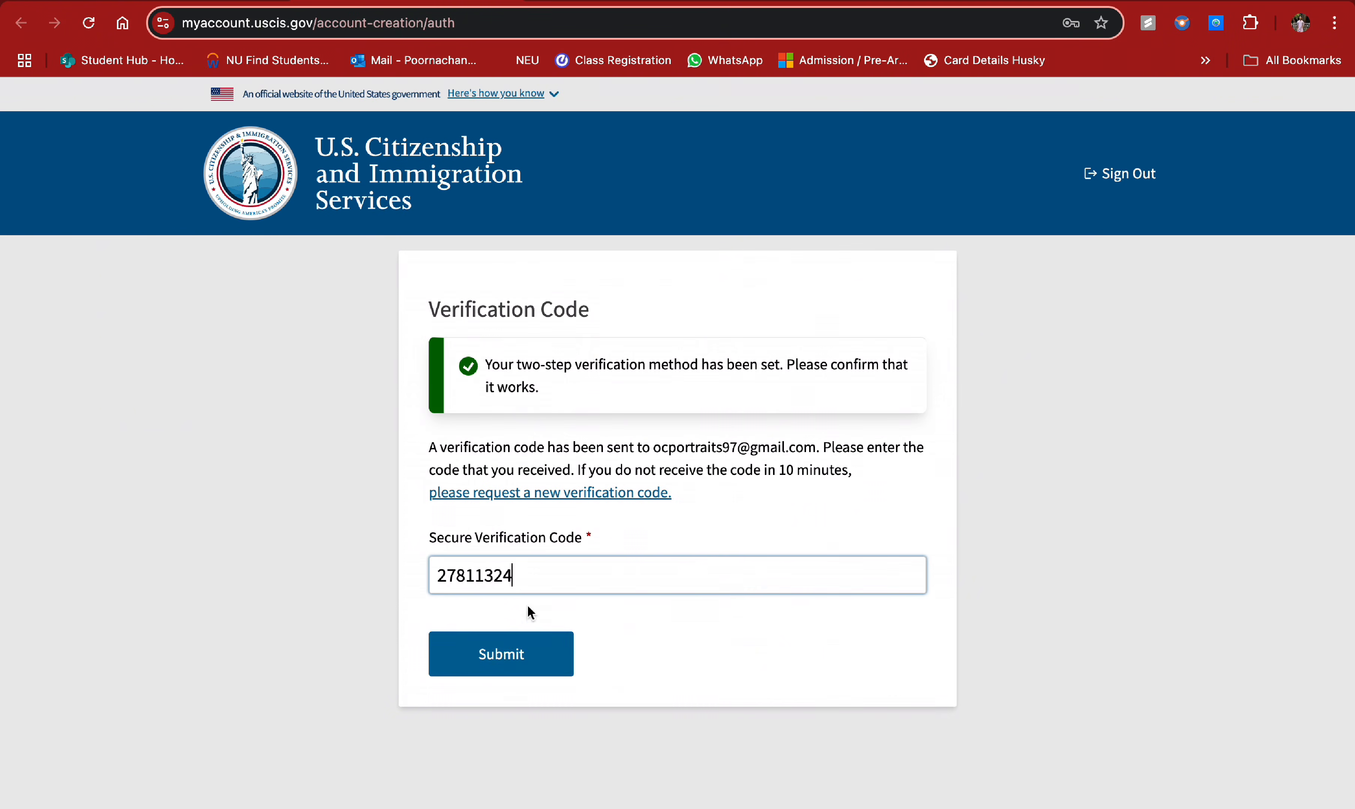
# - Submit the verification code, screenshot the backup code card, and continue past it
pyautogui.click(522, 651)
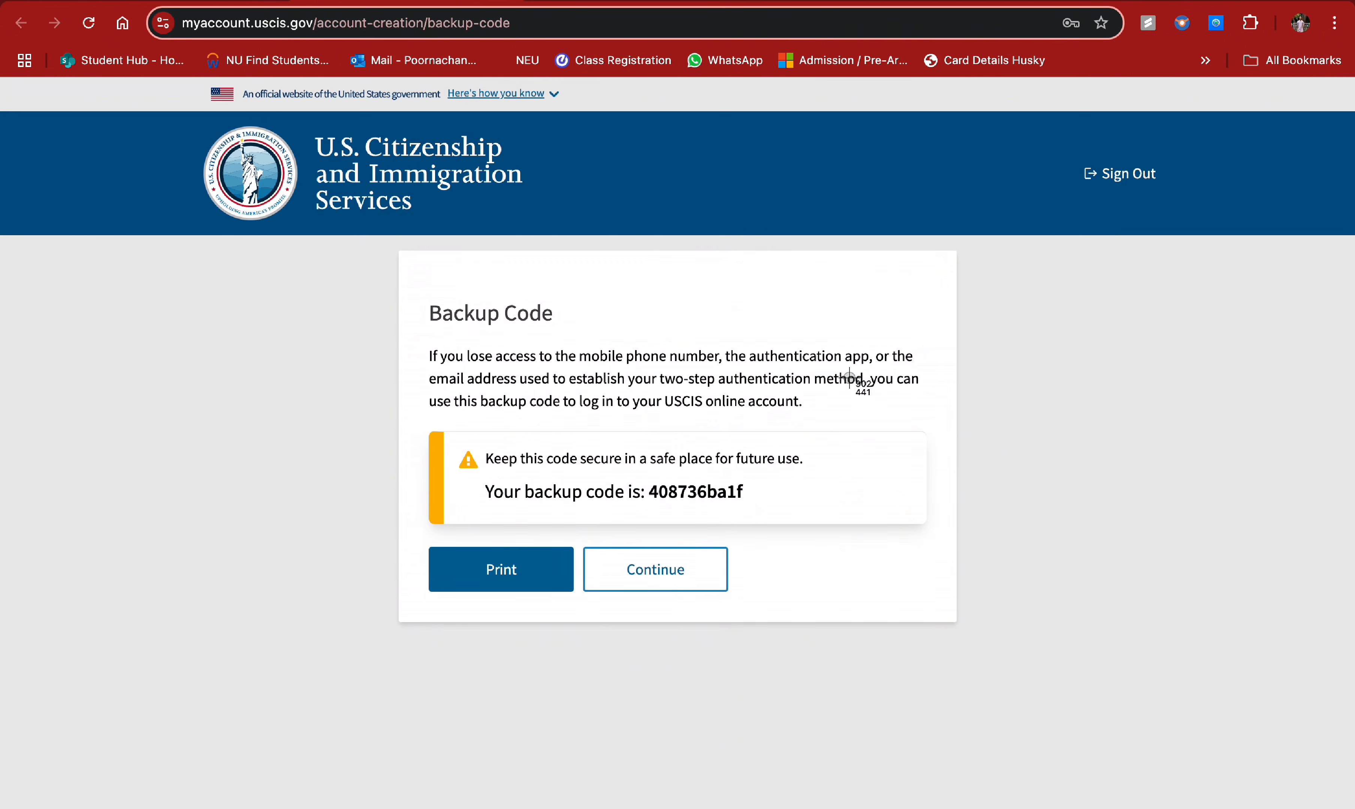
pyautogui.press('super+shift+4')
pyautogui.moveTo(400, 251); pyautogui.dragTo(958, 626)
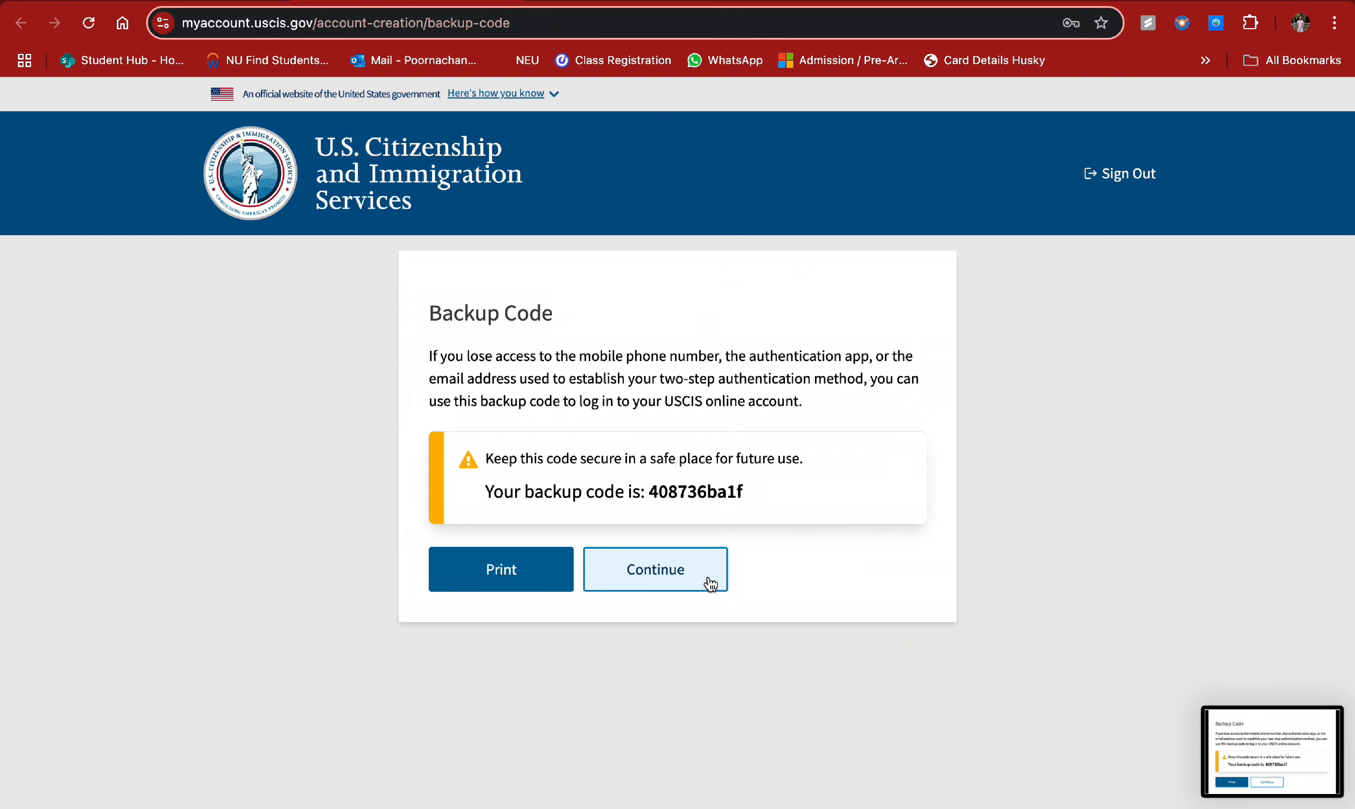
pyautogui.click(691, 583)
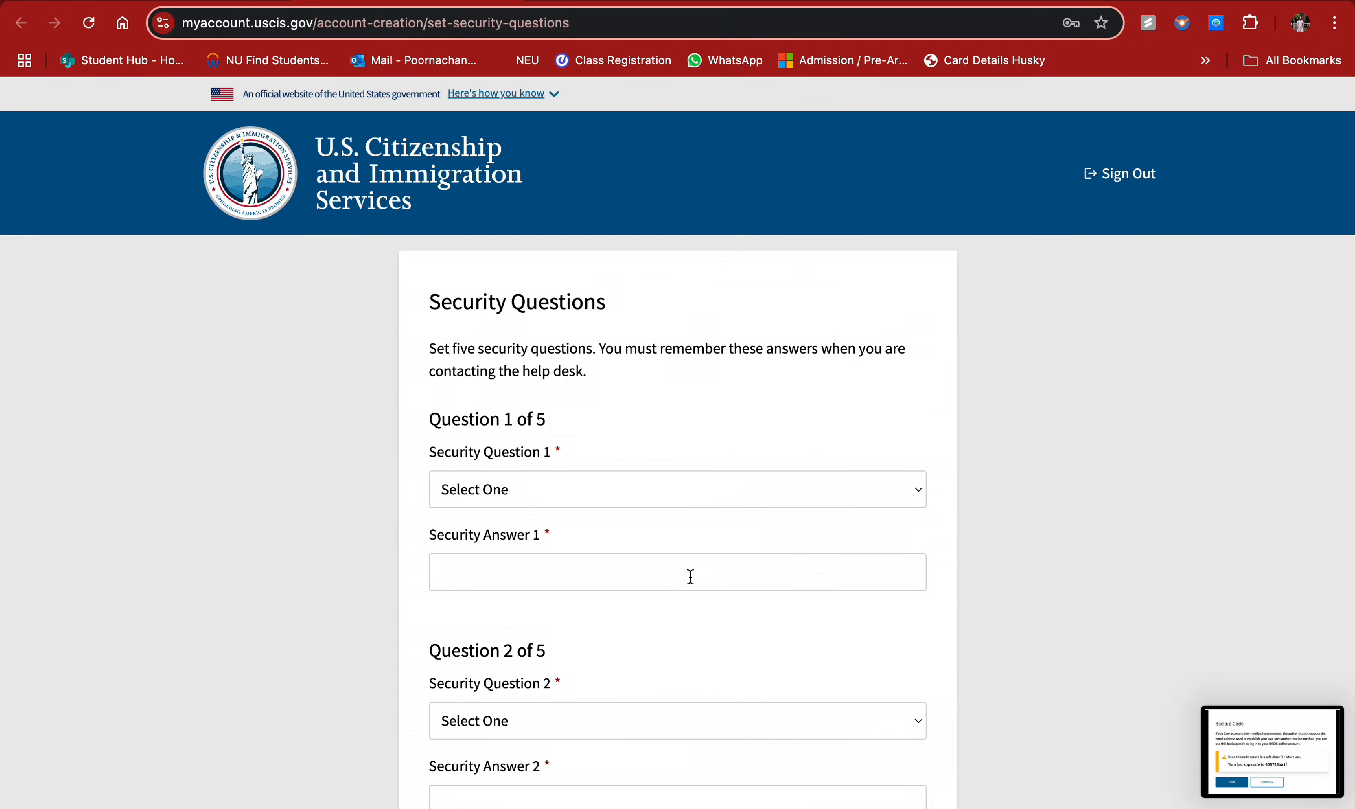
# - Set Question 1 to the favorite childhood teacher with an answer, and Question 2 to the first paid job company
pyautogui.scroll(-3, 696, 615)
pyautogui.click(690, 320)
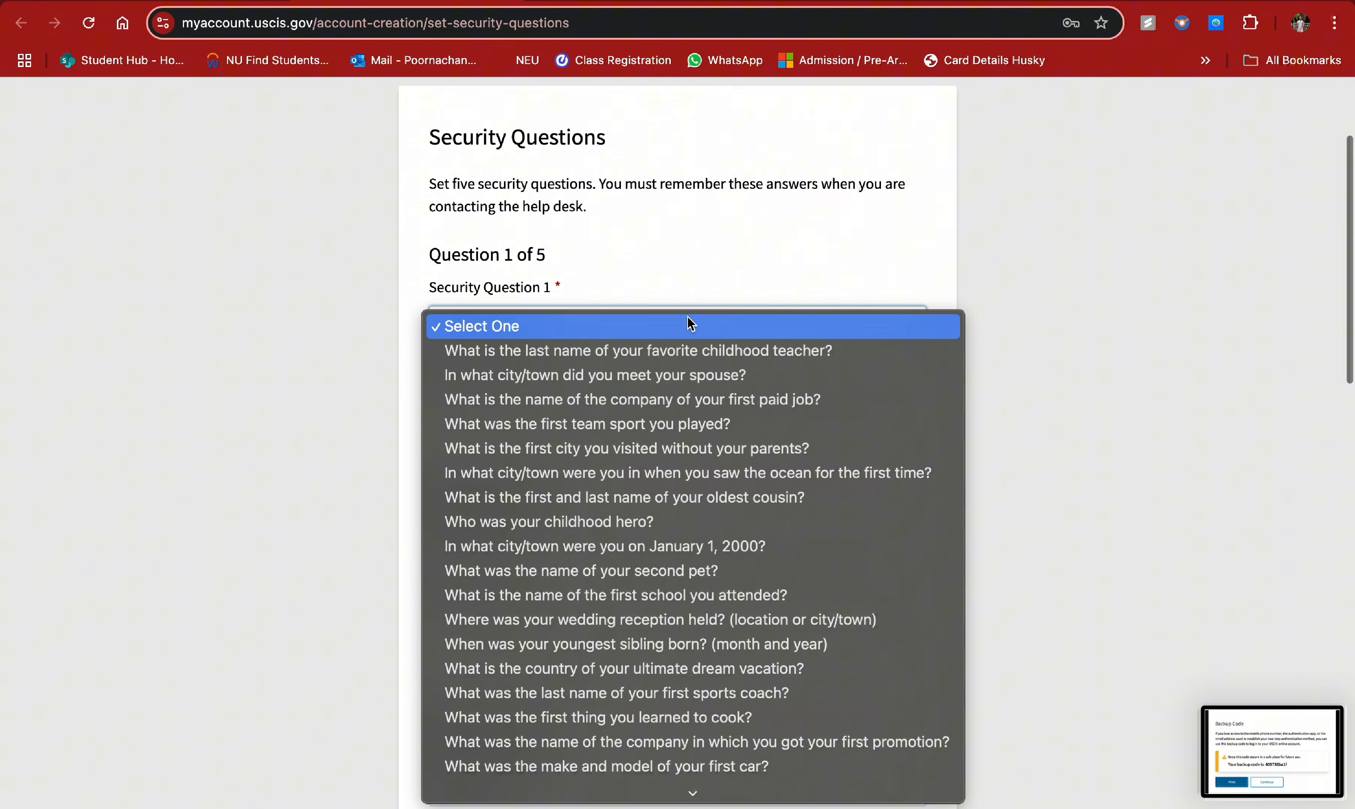
pyautogui.click(629, 350)
pyautogui.click(576, 412)
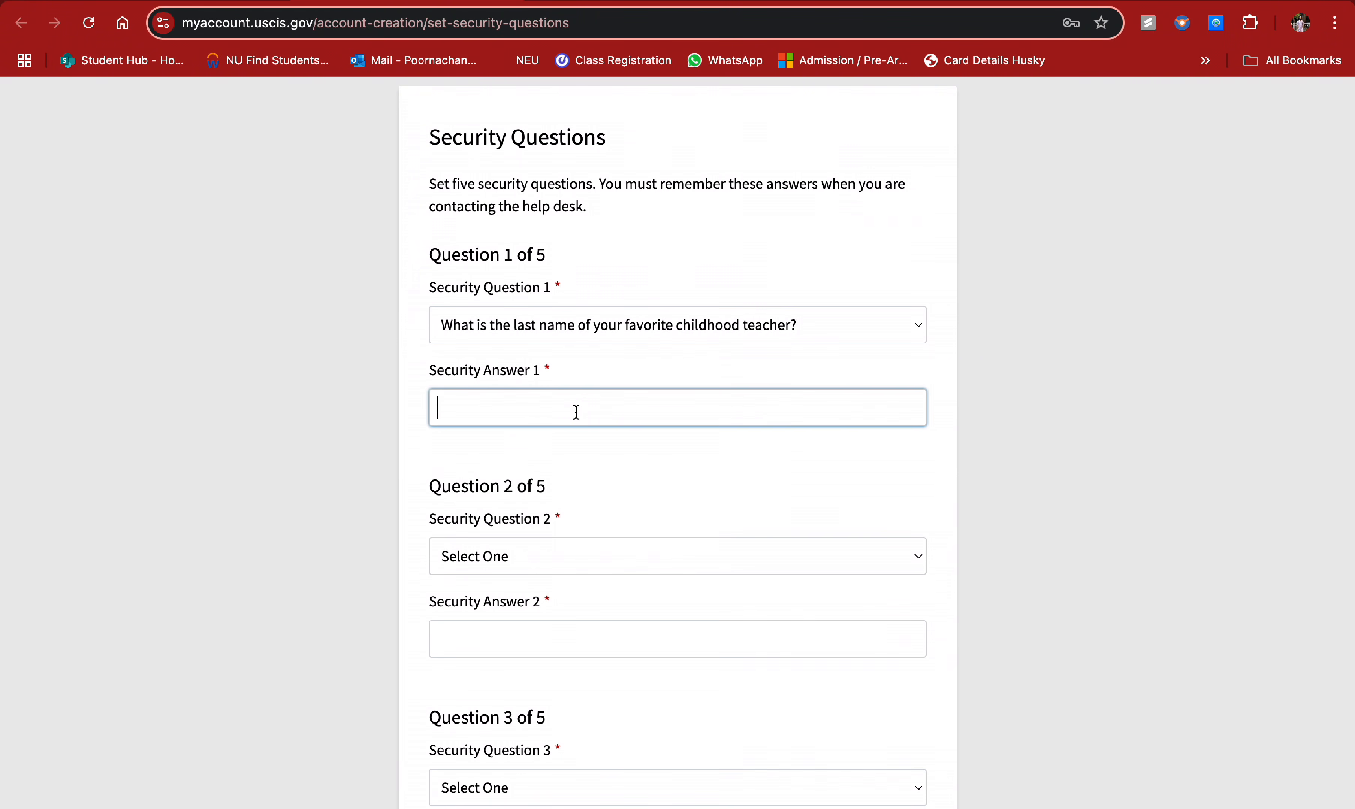
pyautogui.click(600, 569)
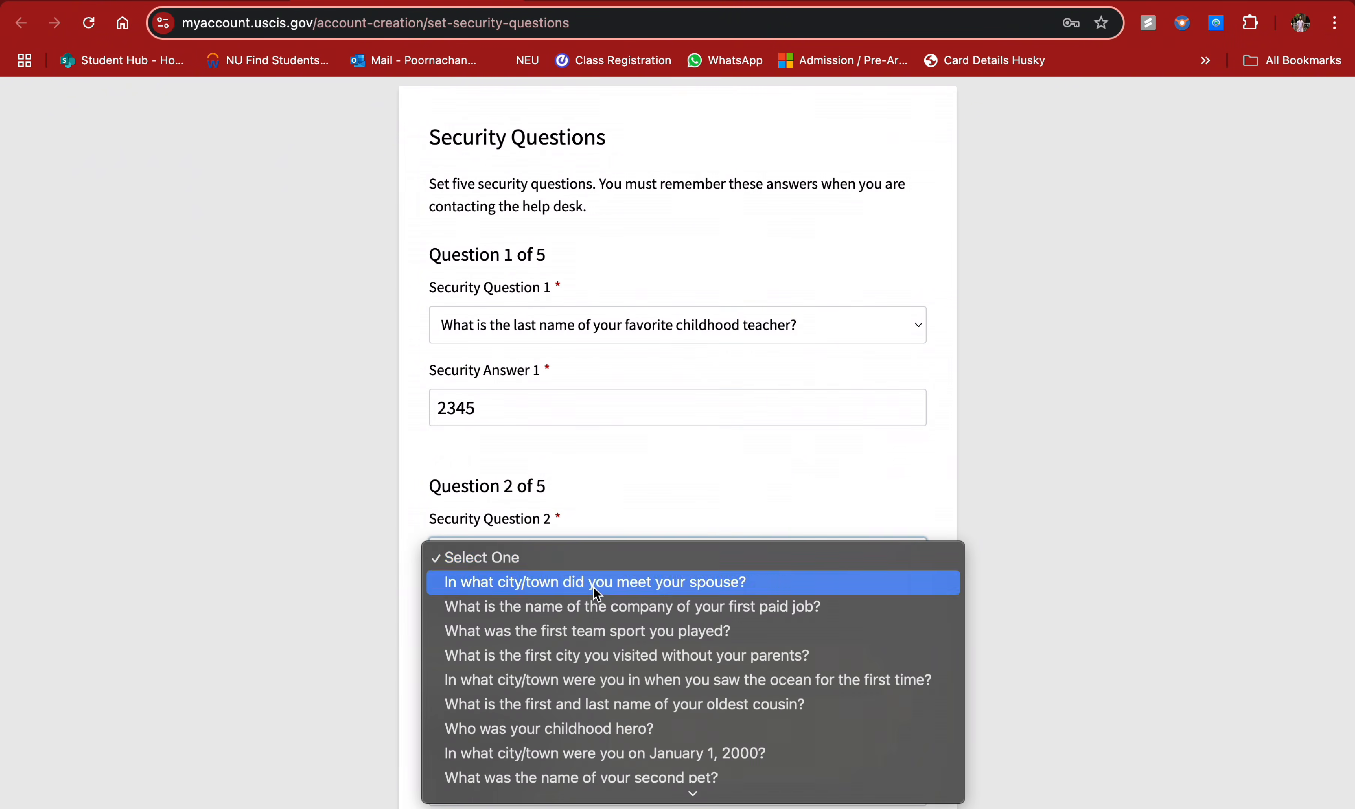
pyautogui.click(593, 607)
pyautogui.click(539, 625)
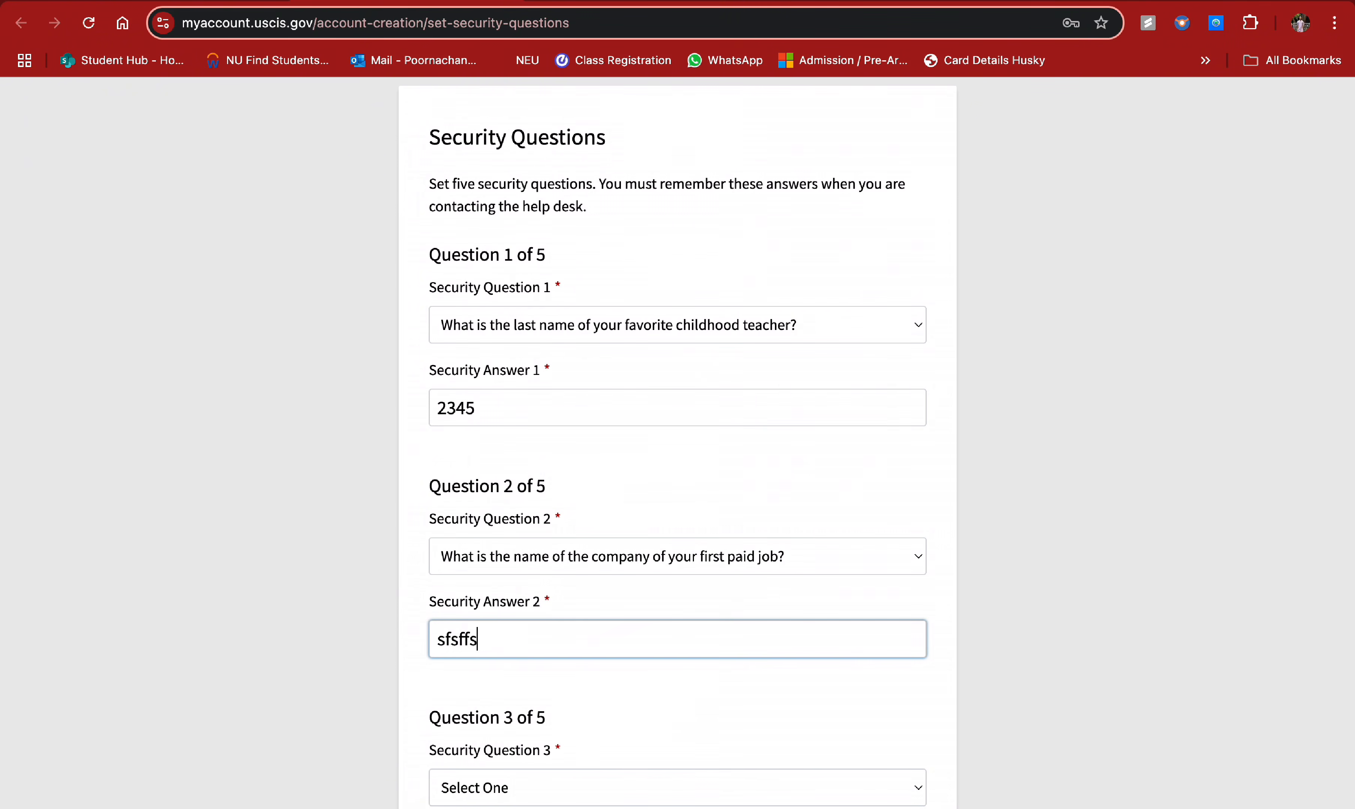
# - Set Question 3 to the first city visited without parents and enter its answer
pyautogui.scroll(-5, 558, 464)
pyautogui.click(564, 501)
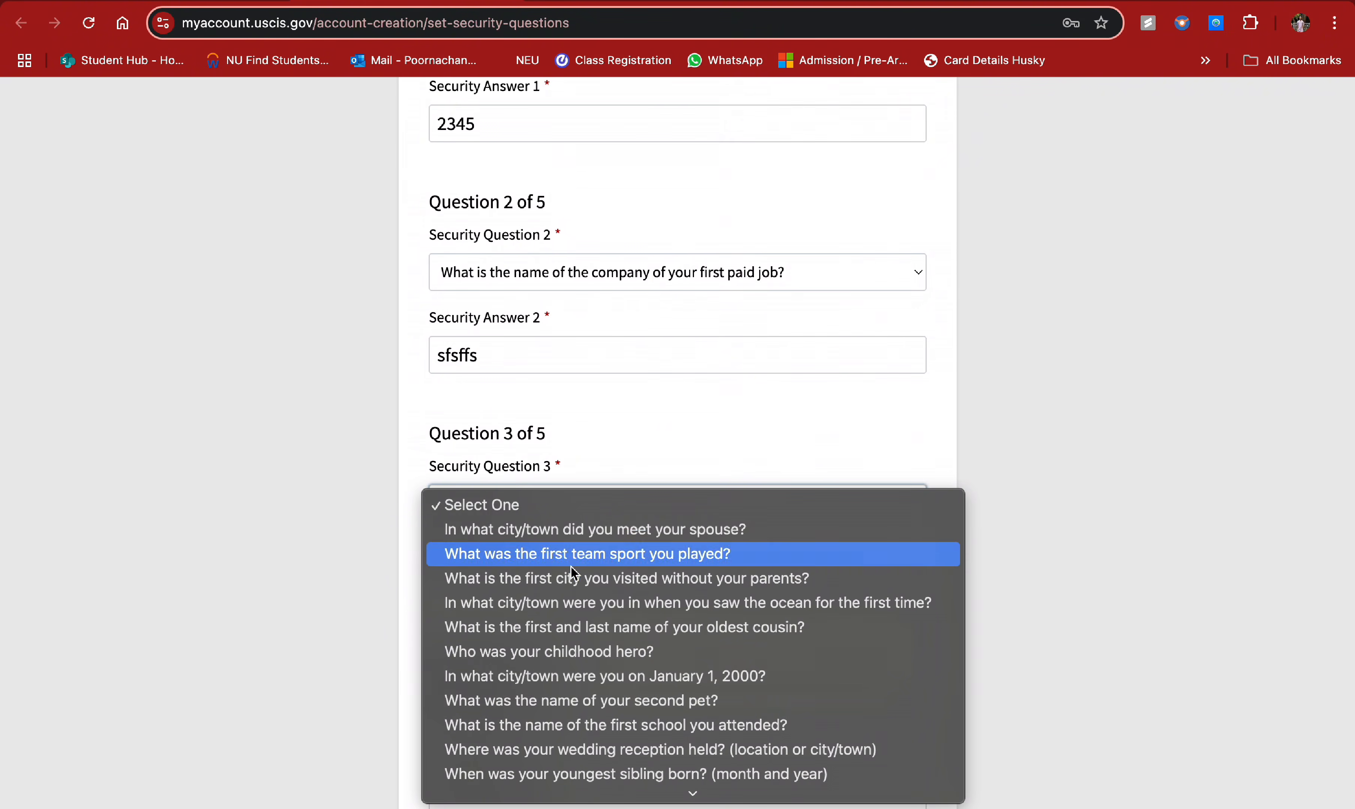
pyautogui.click(570, 577)
pyautogui.click(552, 580)
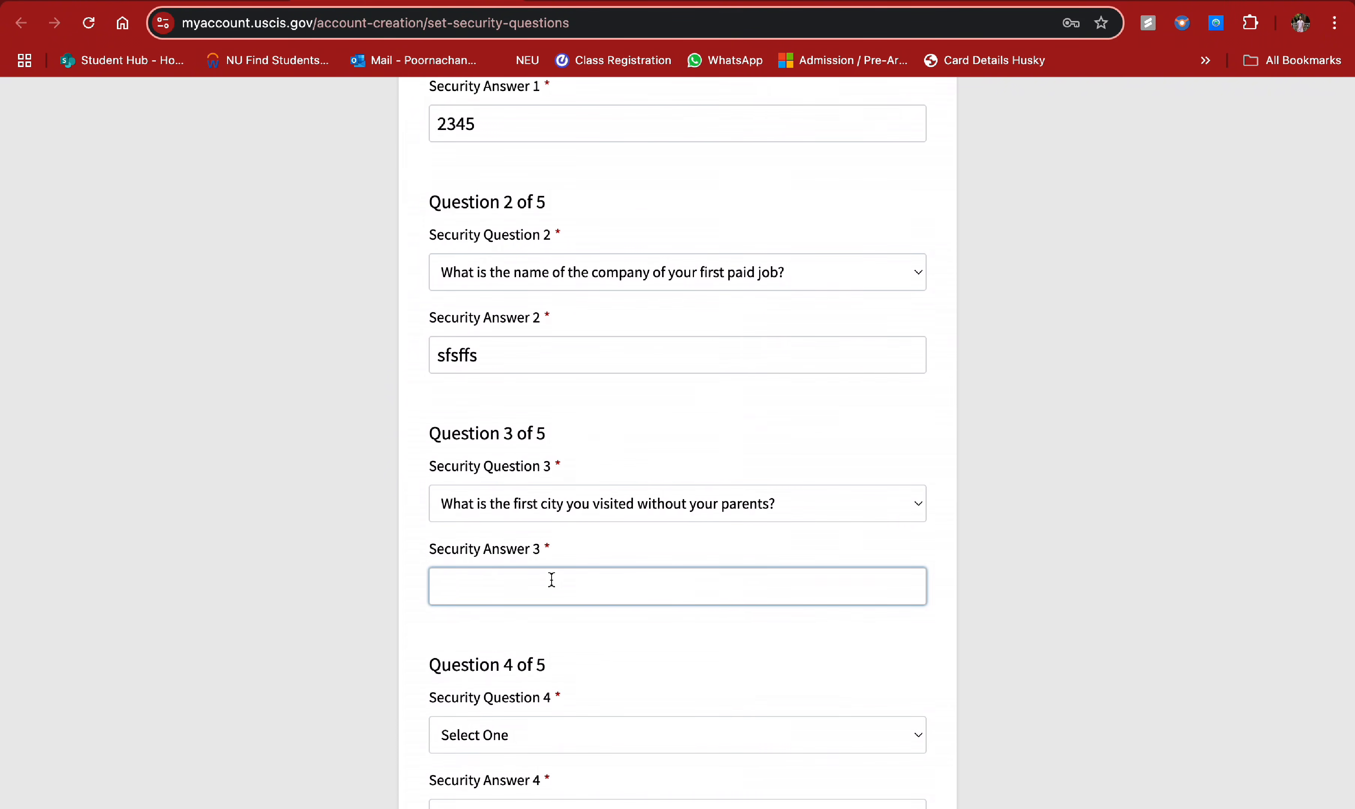
# - Set Question 4 to the oldest cousin's name and Question 5 to the January 1, 2000 city, then Finish
pyautogui.scroll(-5, 596, 445)
pyautogui.click(594, 438)
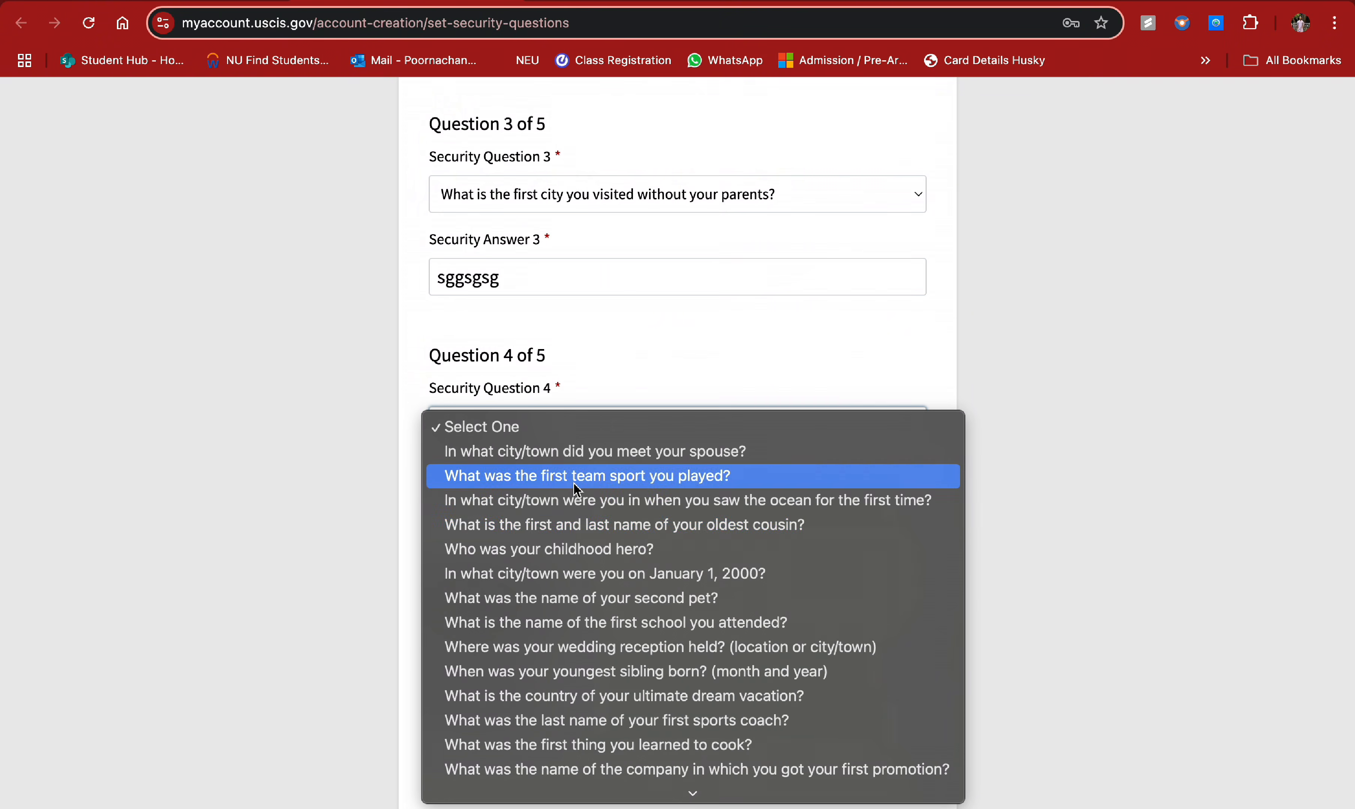
pyautogui.click(565, 531)
pyautogui.click(533, 516)
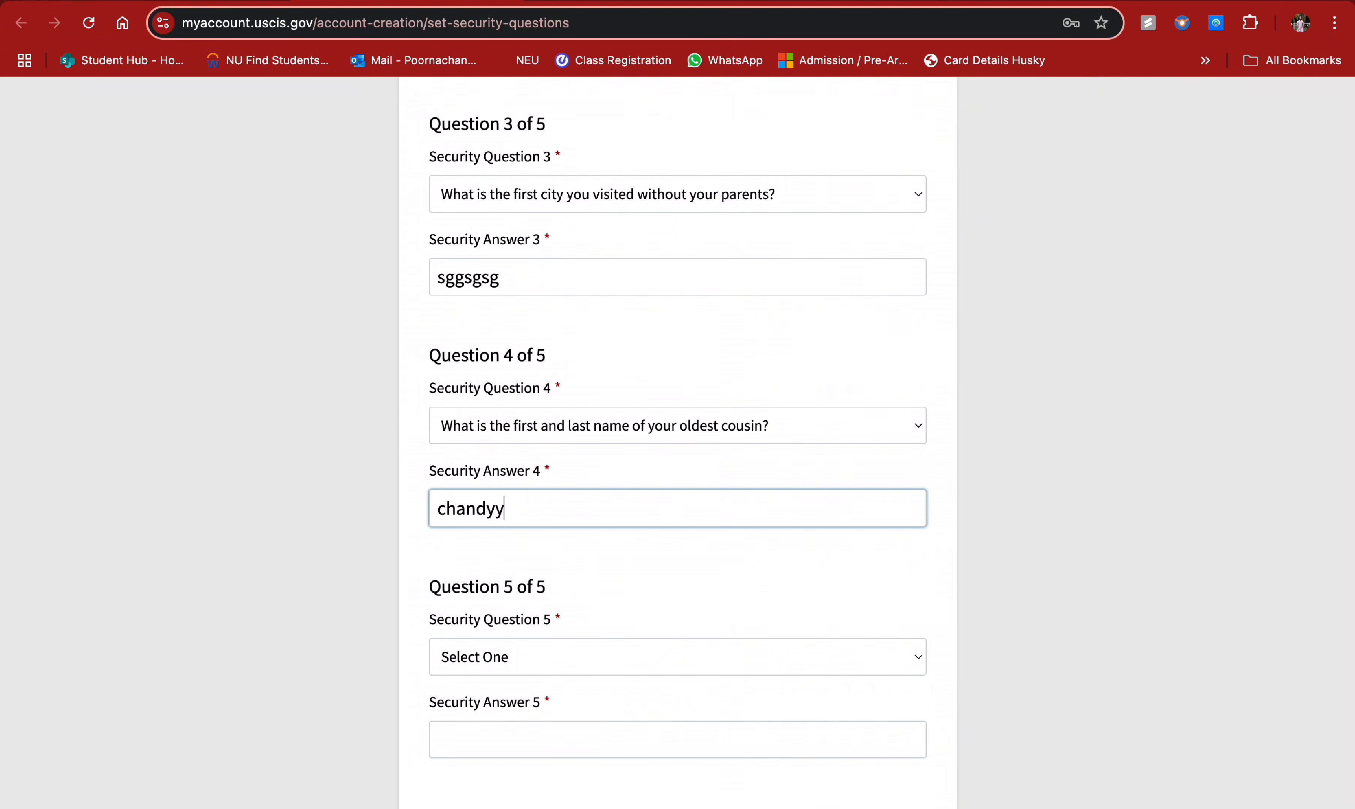
pyautogui.scroll(-5, 568, 590)
pyautogui.click(607, 346)
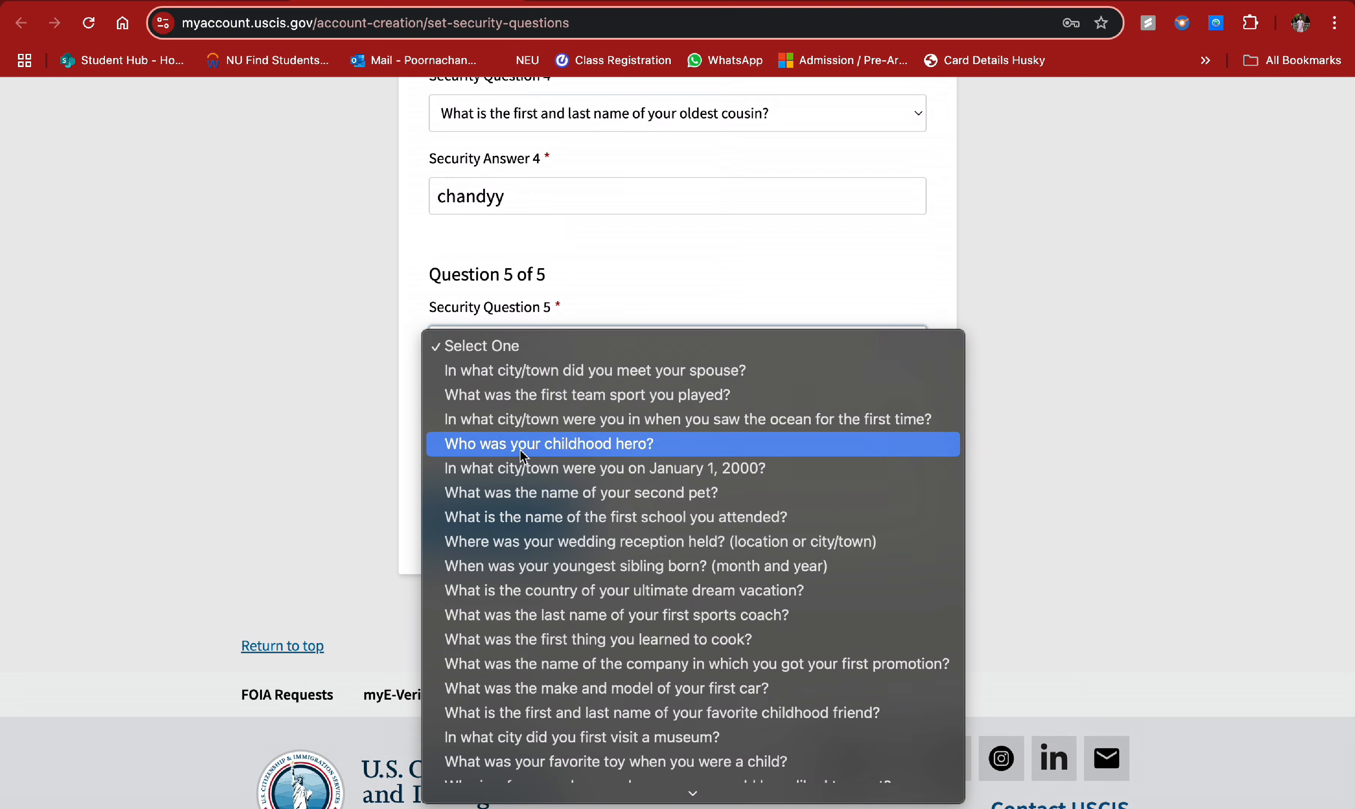
pyautogui.click(524, 467)
pyautogui.click(502, 428)
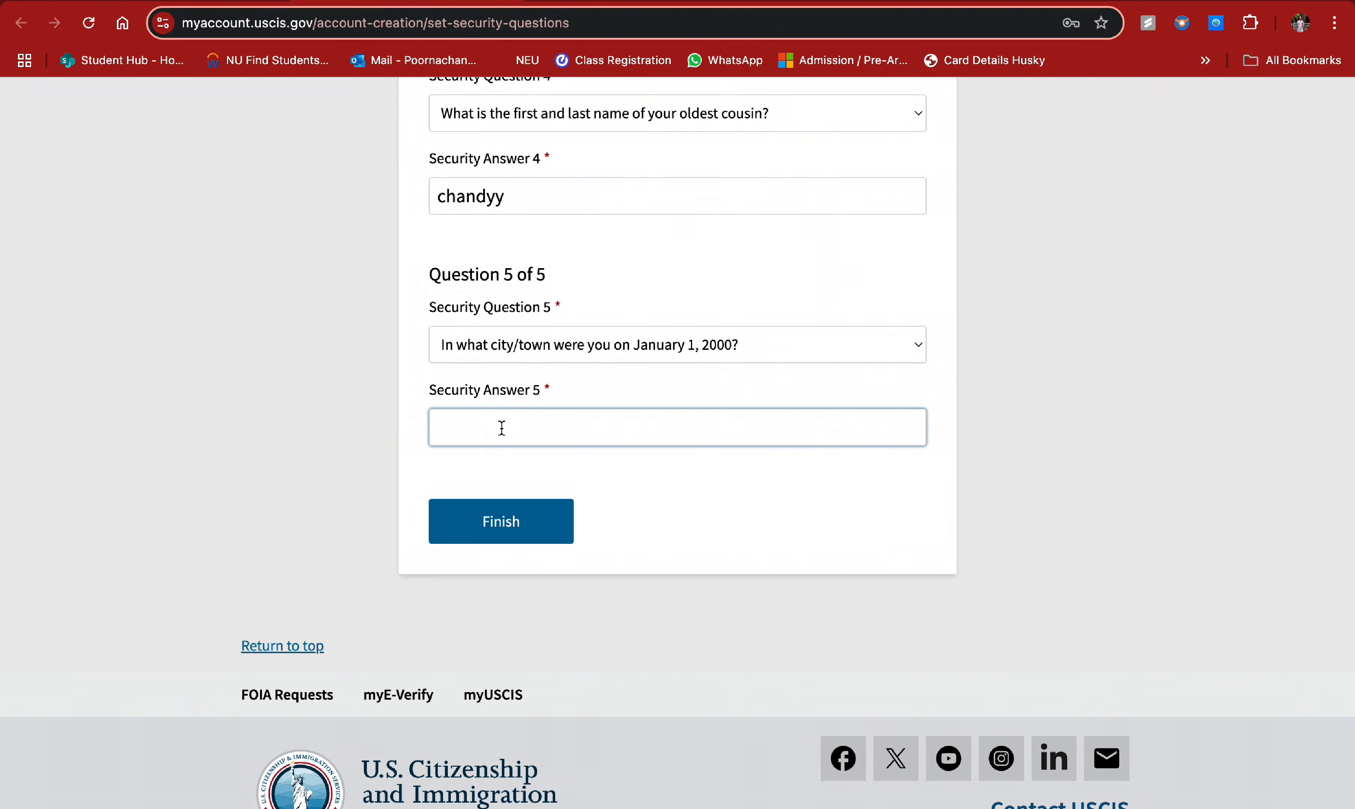
pyautogui.click(499, 520)
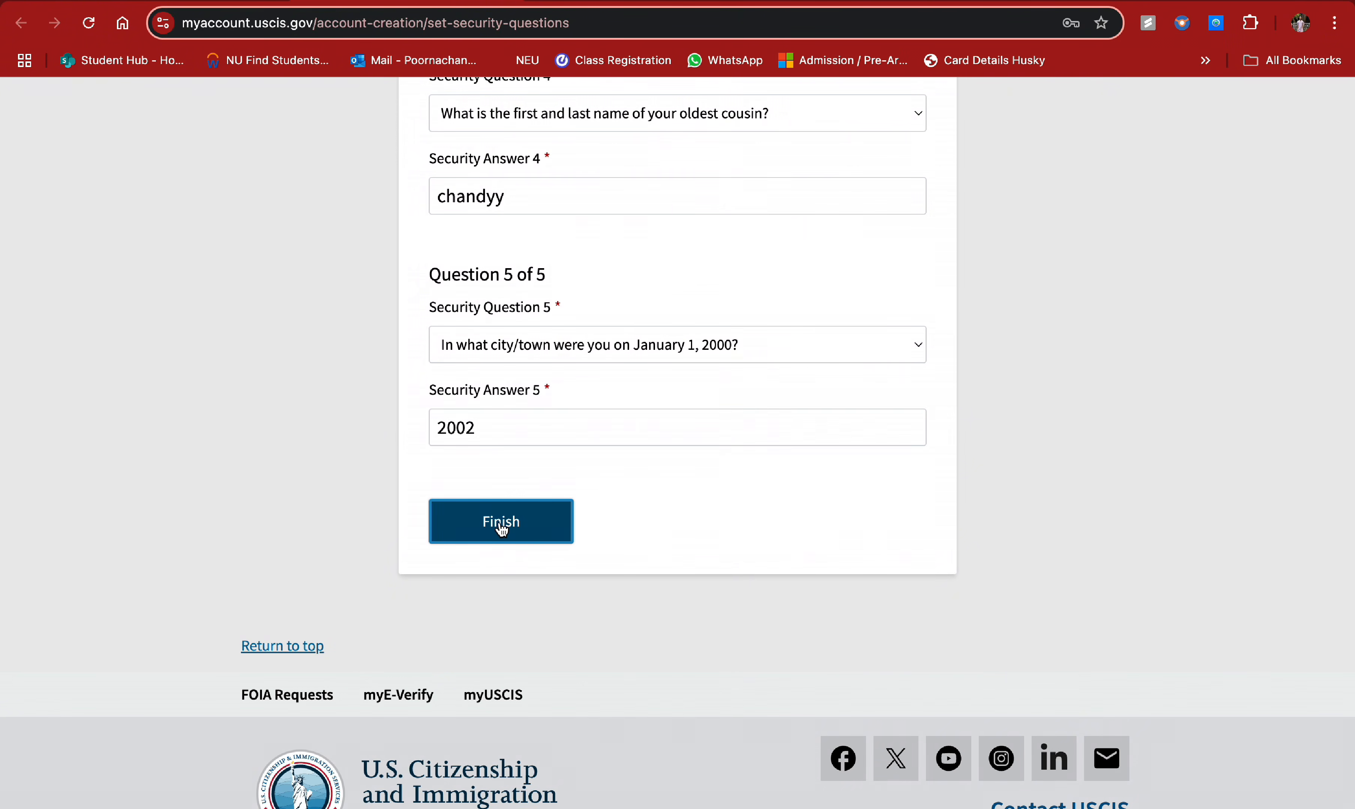
# - Go to myUSCIS and submit 'I am an individual applicant' as the account type
pyautogui.scroll(-3, 797, 432)
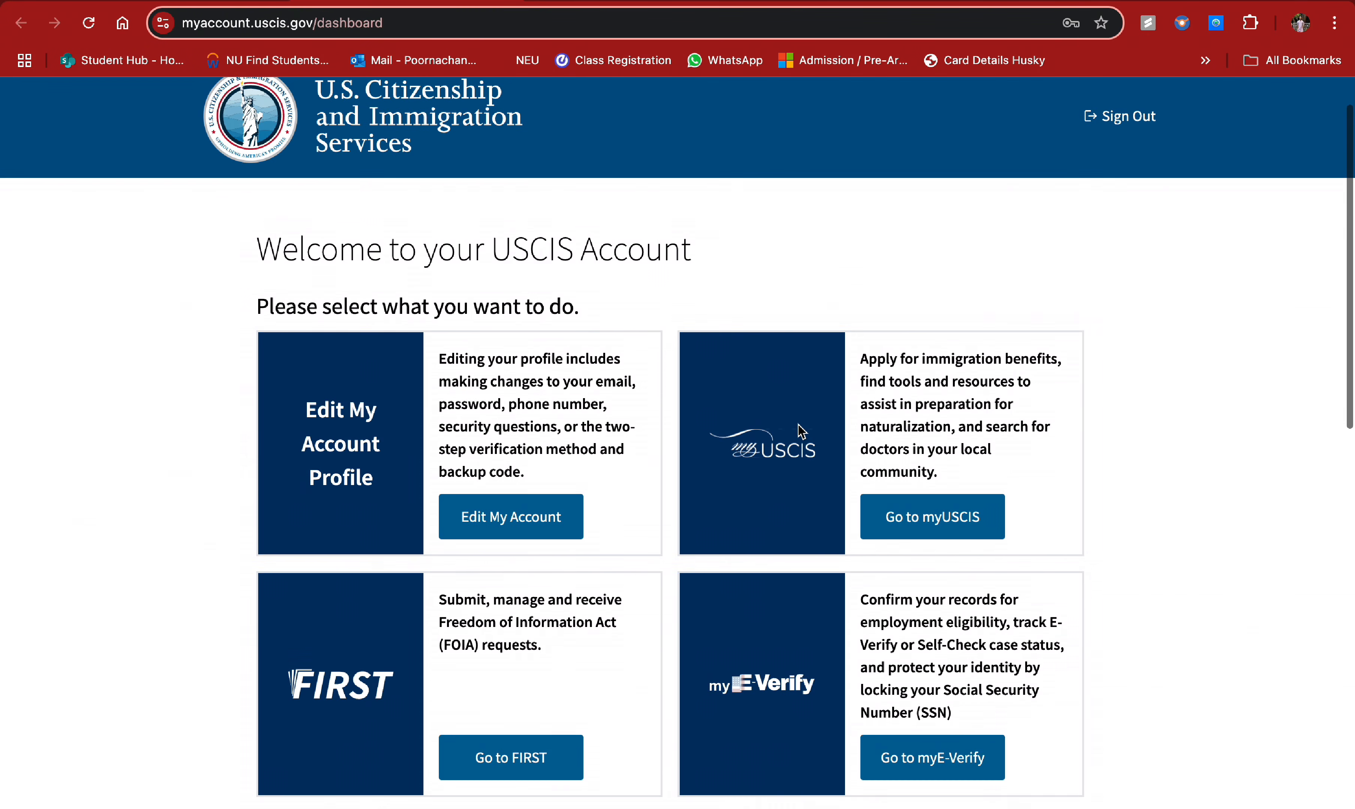
pyautogui.scroll(-5, 802, 432)
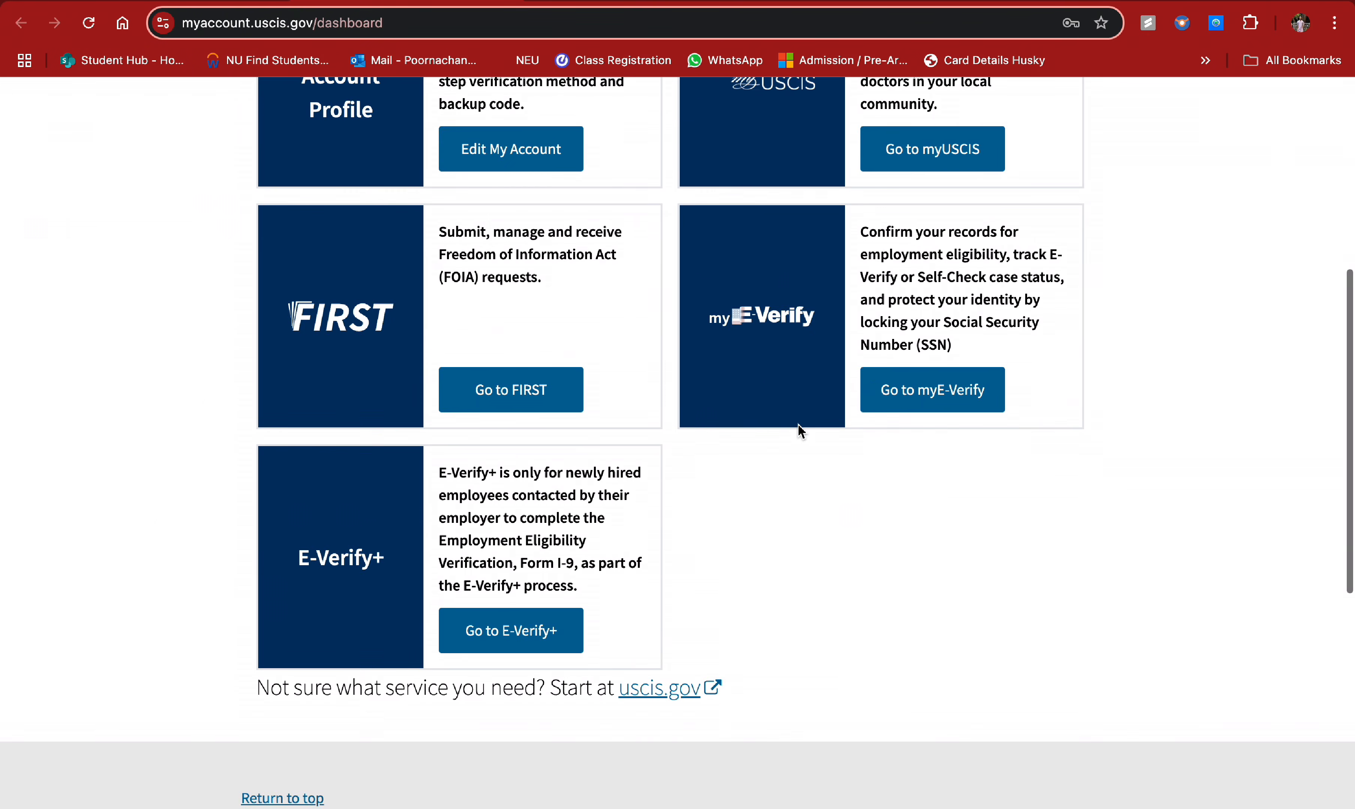
pyautogui.scroll(8, 802, 432)
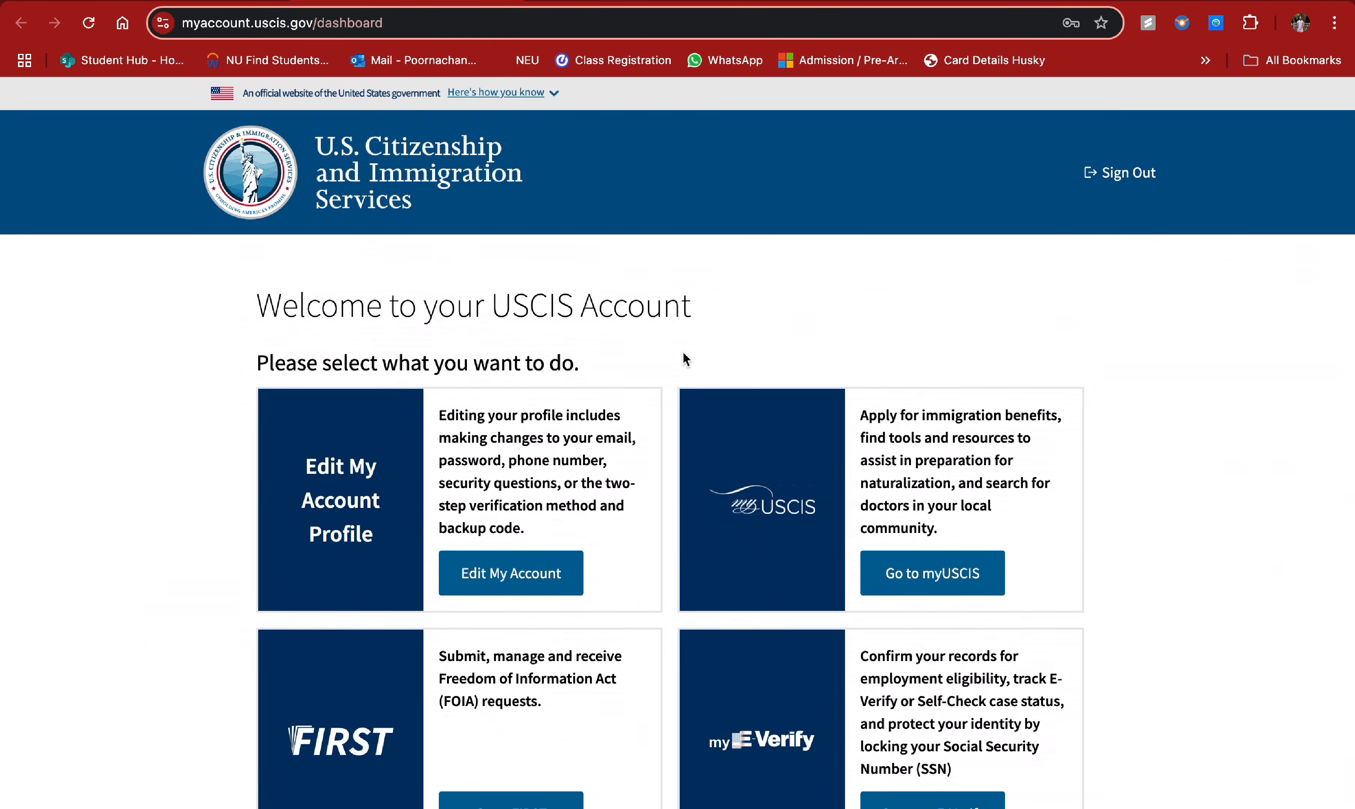
pyautogui.scroll(-2, 684, 356)
pyautogui.click(894, 495)
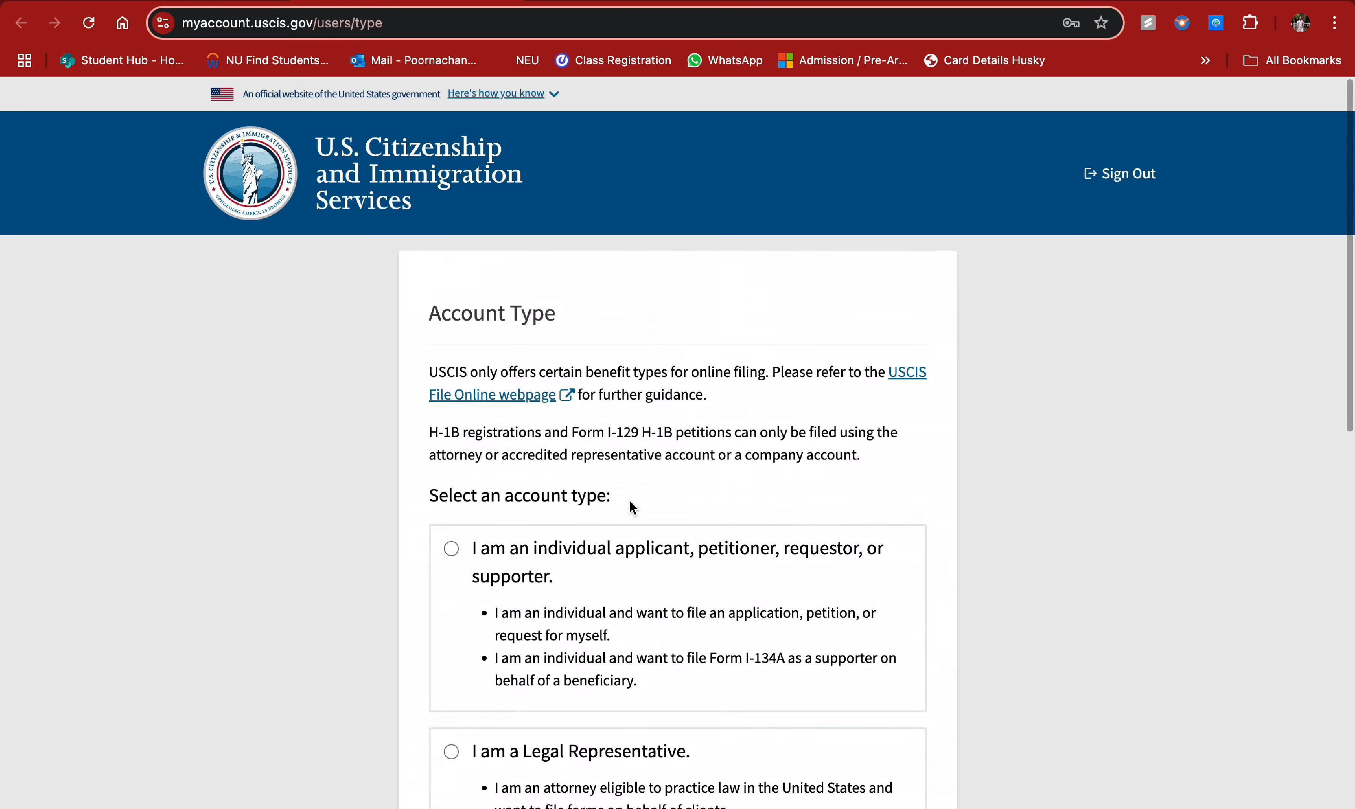
pyautogui.scroll(-5, 629, 508)
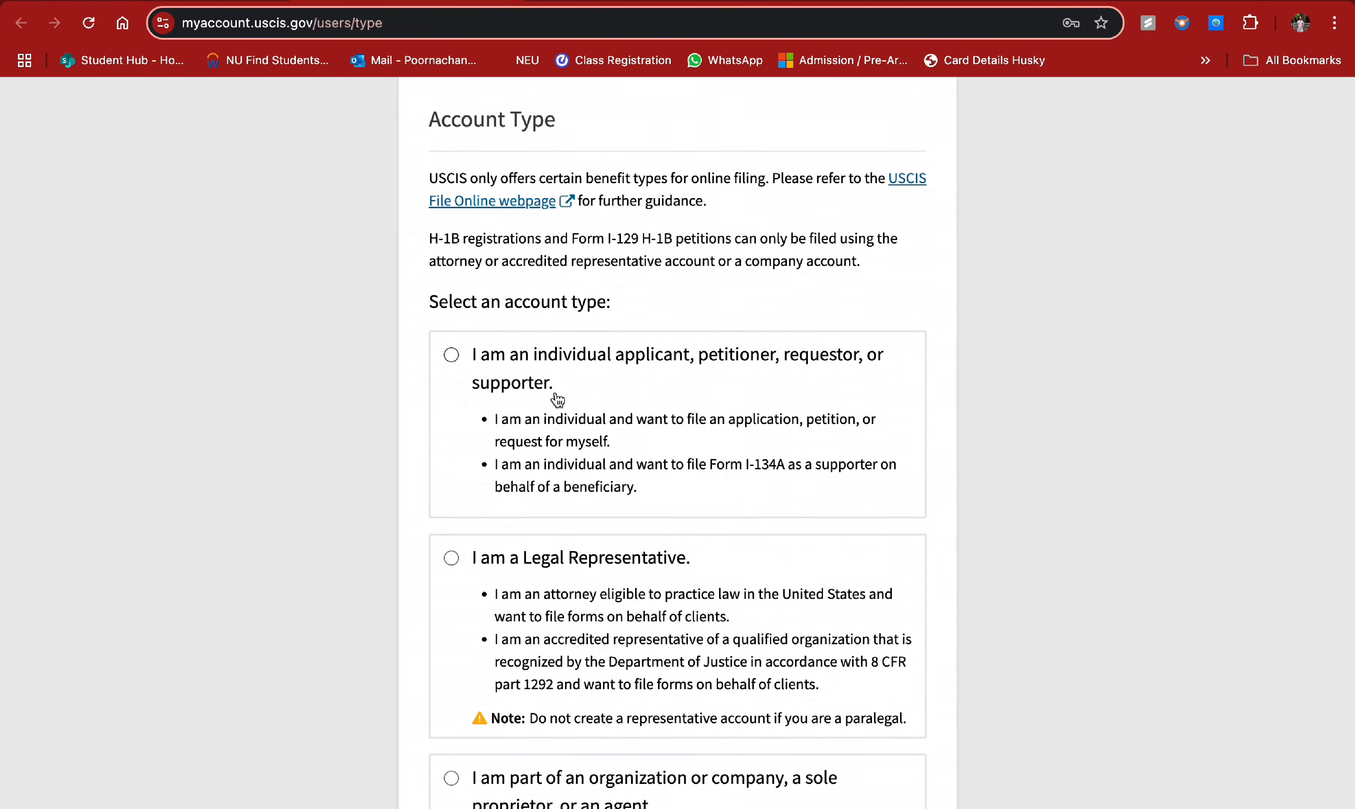
pyautogui.click(451, 356)
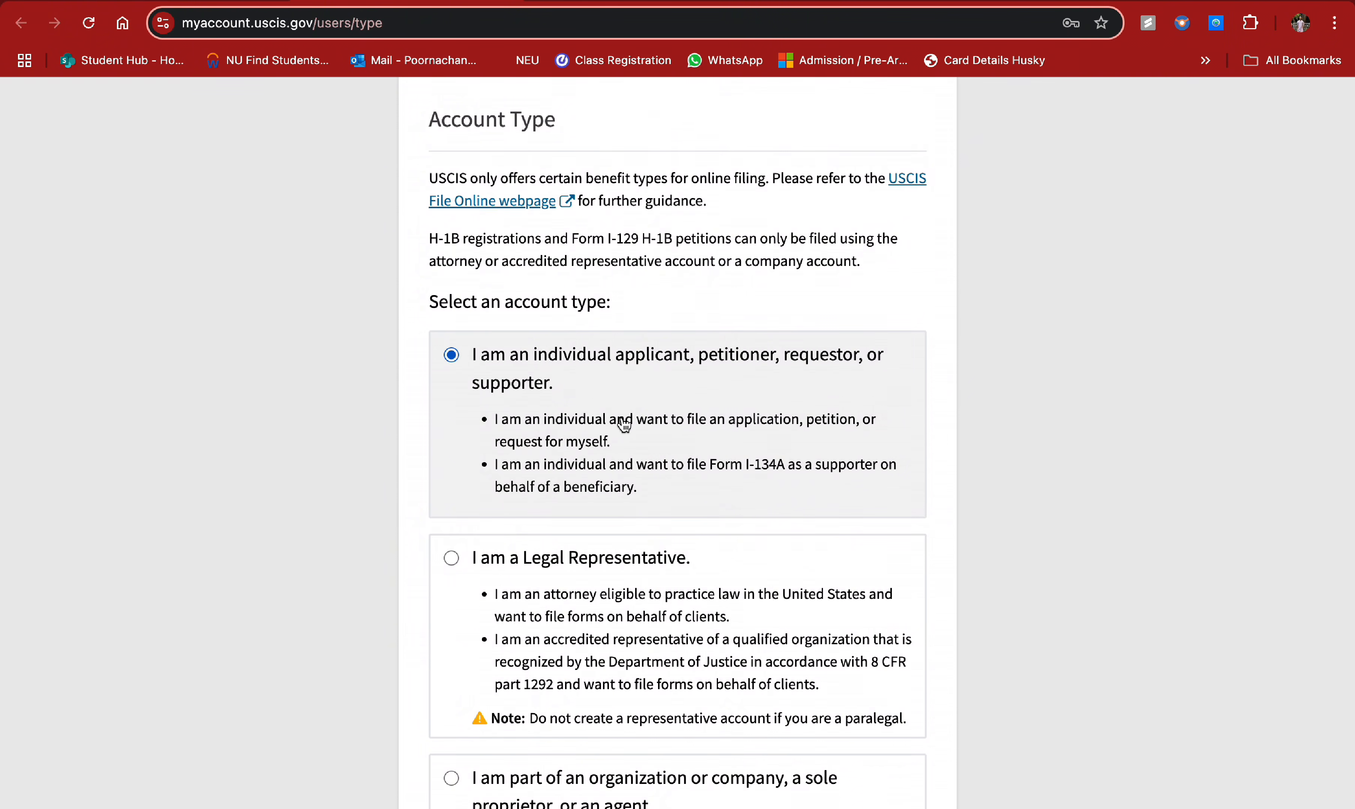
pyautogui.scroll(-1, 638, 418)
pyautogui.scroll(-9, 686, 403)
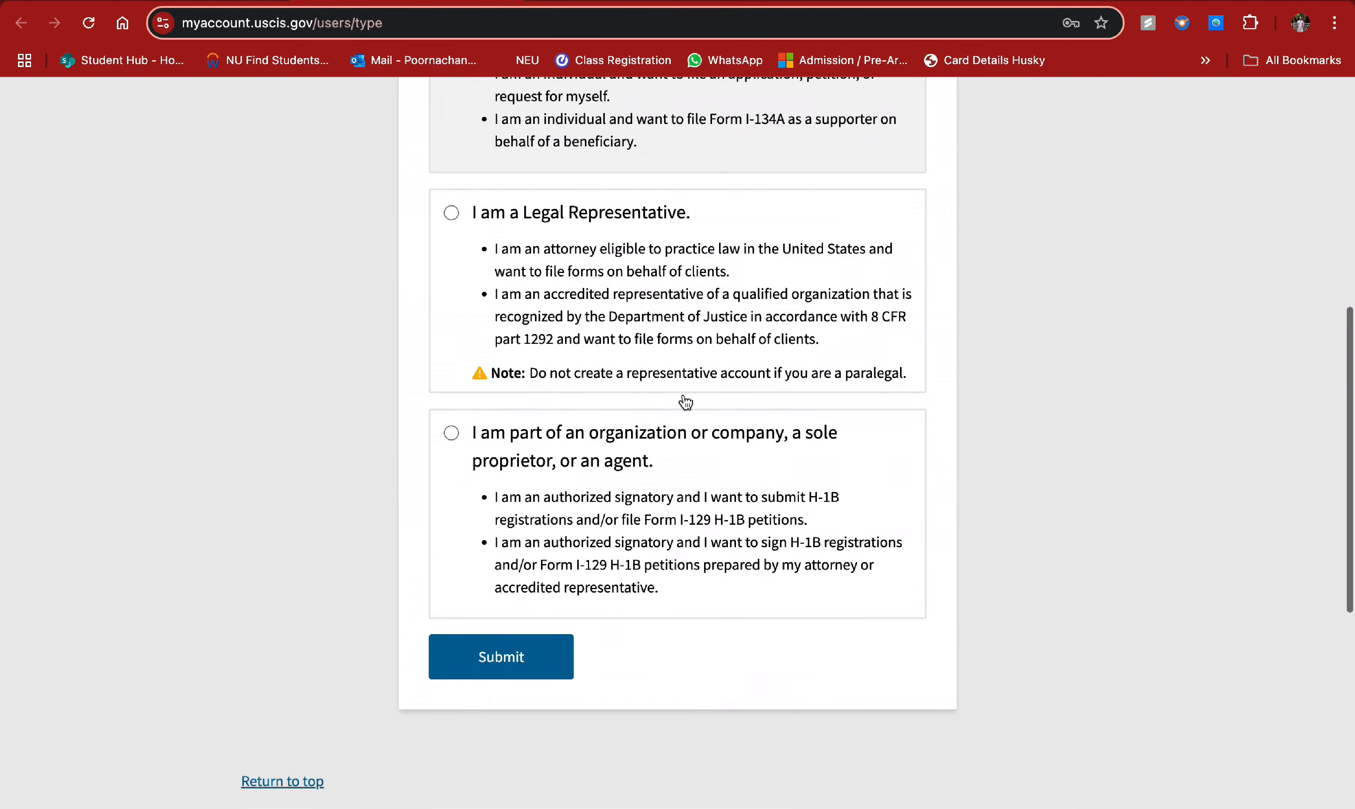
pyautogui.click(532, 494)
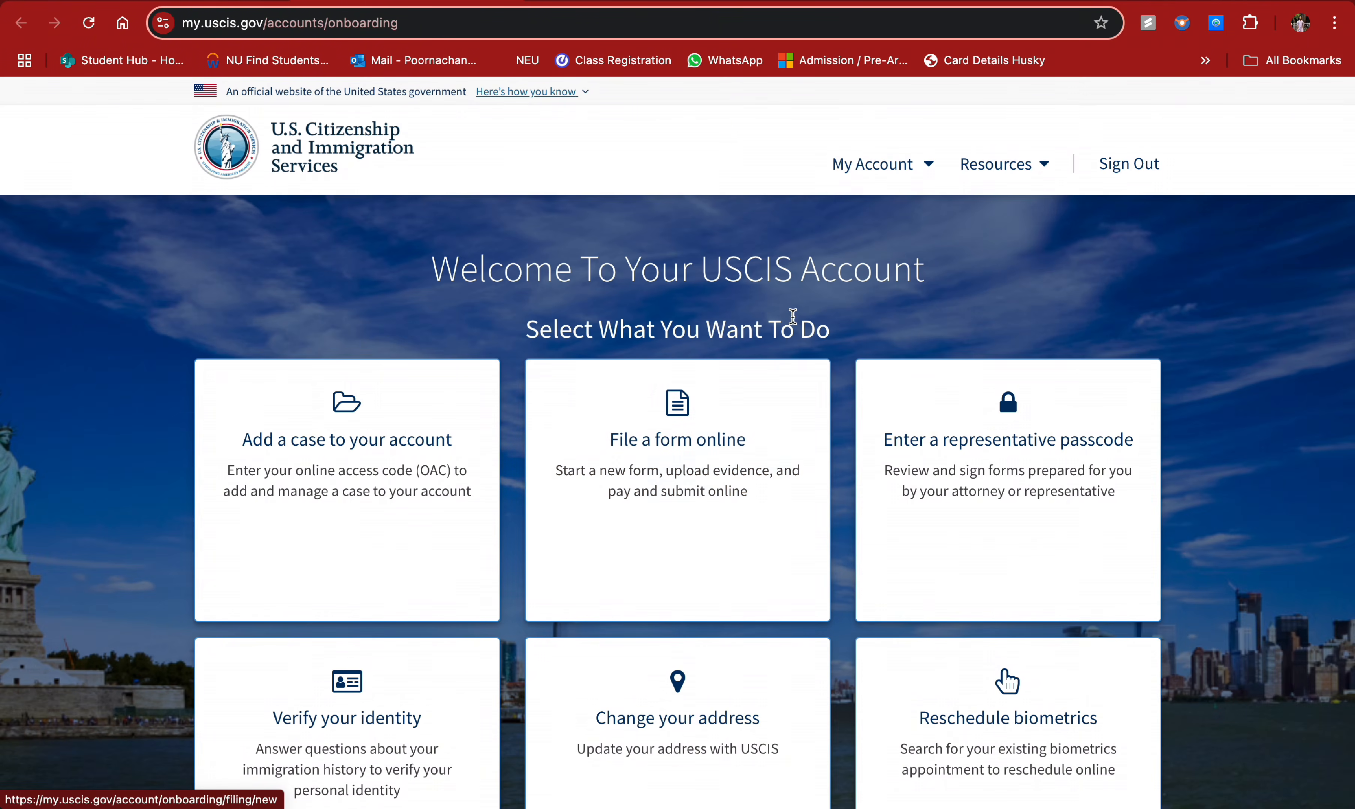
# - Choose to file a form online and select Form I-765, Application for Employment Authorization
pyautogui.scroll(-3, 813, 321)
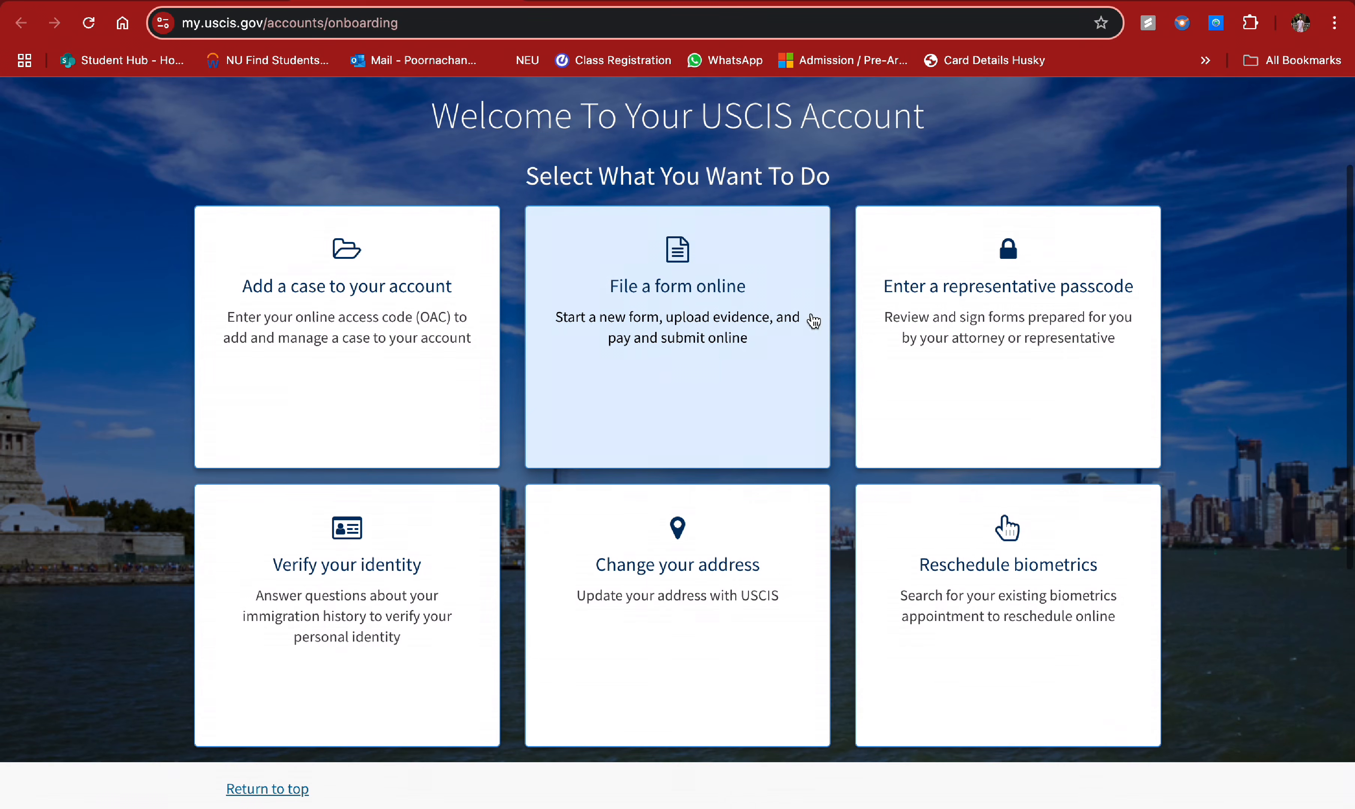
pyautogui.click(691, 348)
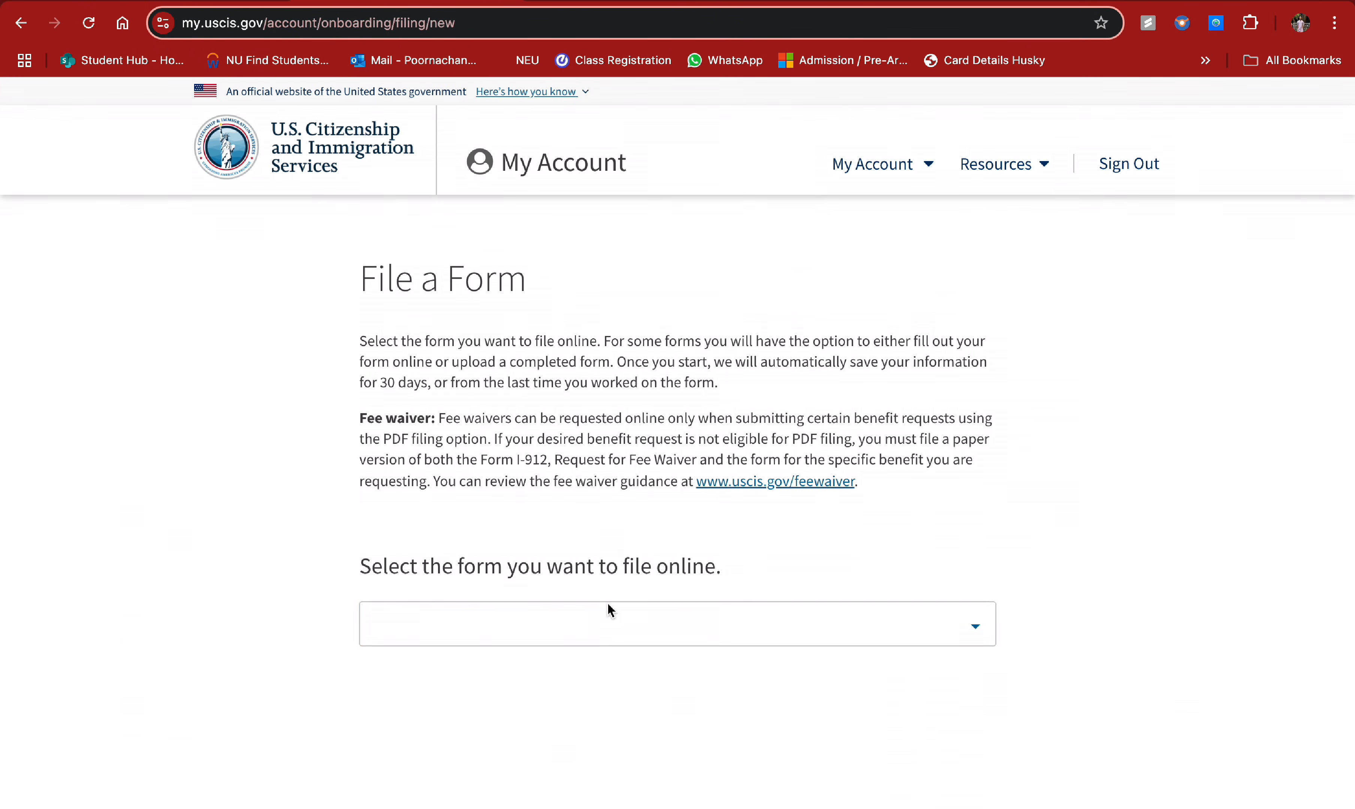
pyautogui.click(637, 638)
pyautogui.scroll(-3, 637, 637)
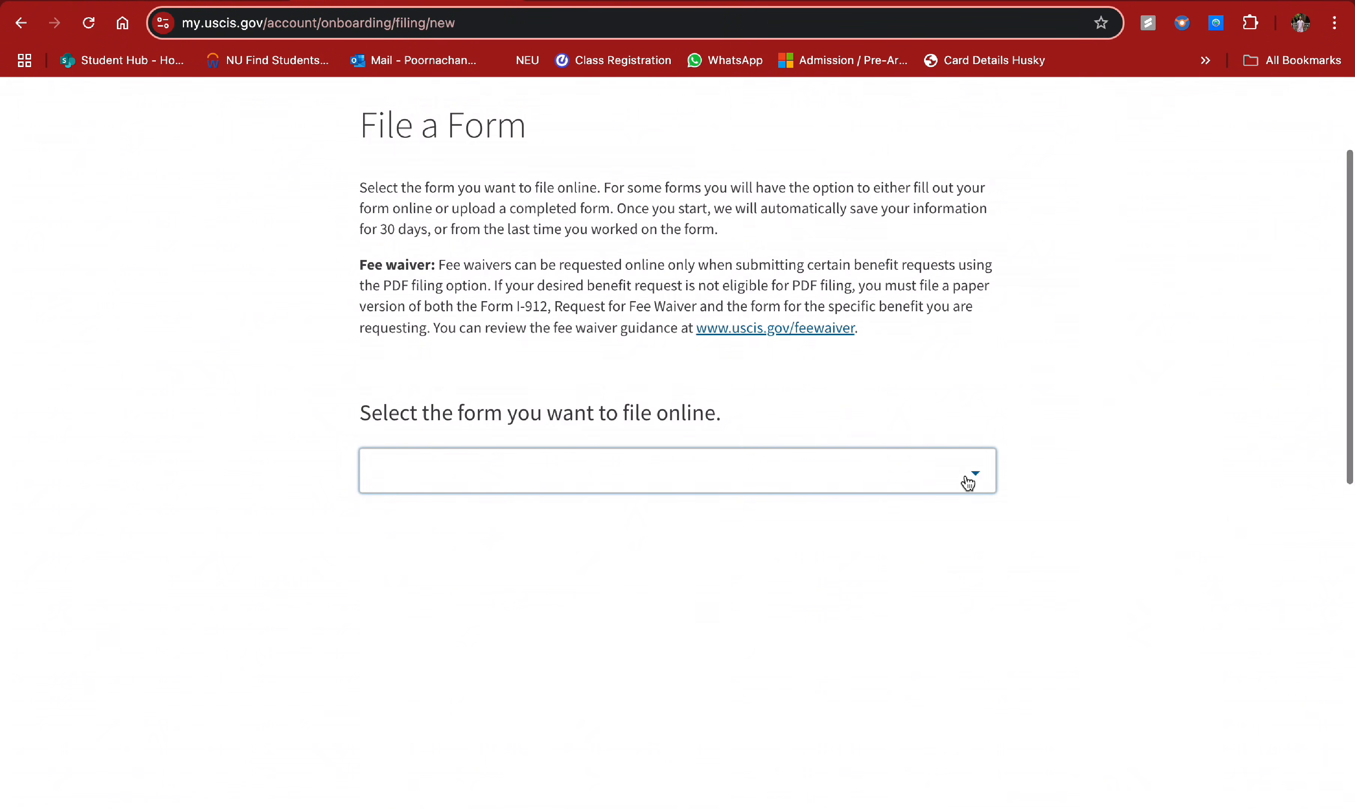
pyautogui.click(972, 475)
pyautogui.scroll(-4, 660, 640)
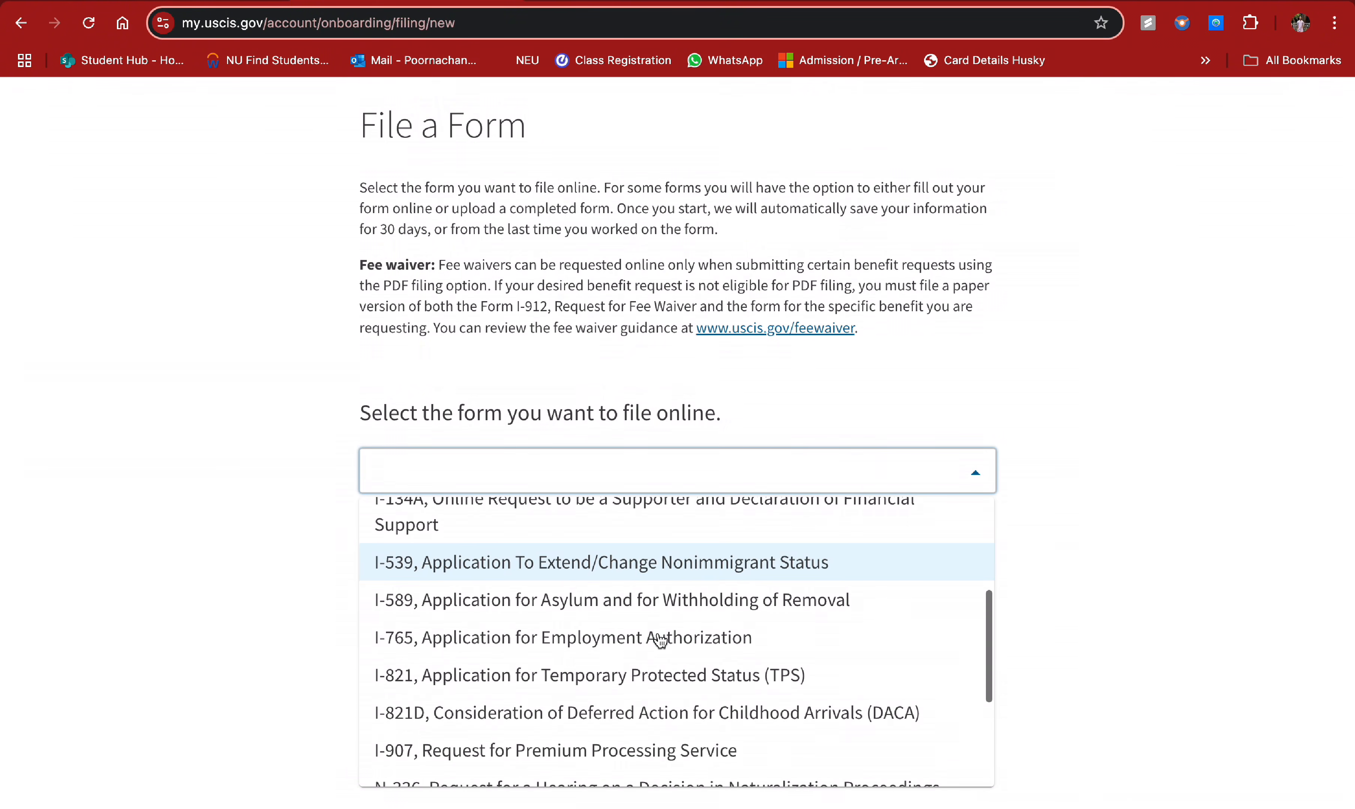
pyautogui.click(627, 643)
# - Pick the (c)(3)(B) Student Post-Completion OPT eligibility category and start the form
pyautogui.click(591, 646)
pyautogui.scroll(-4, 590, 649)
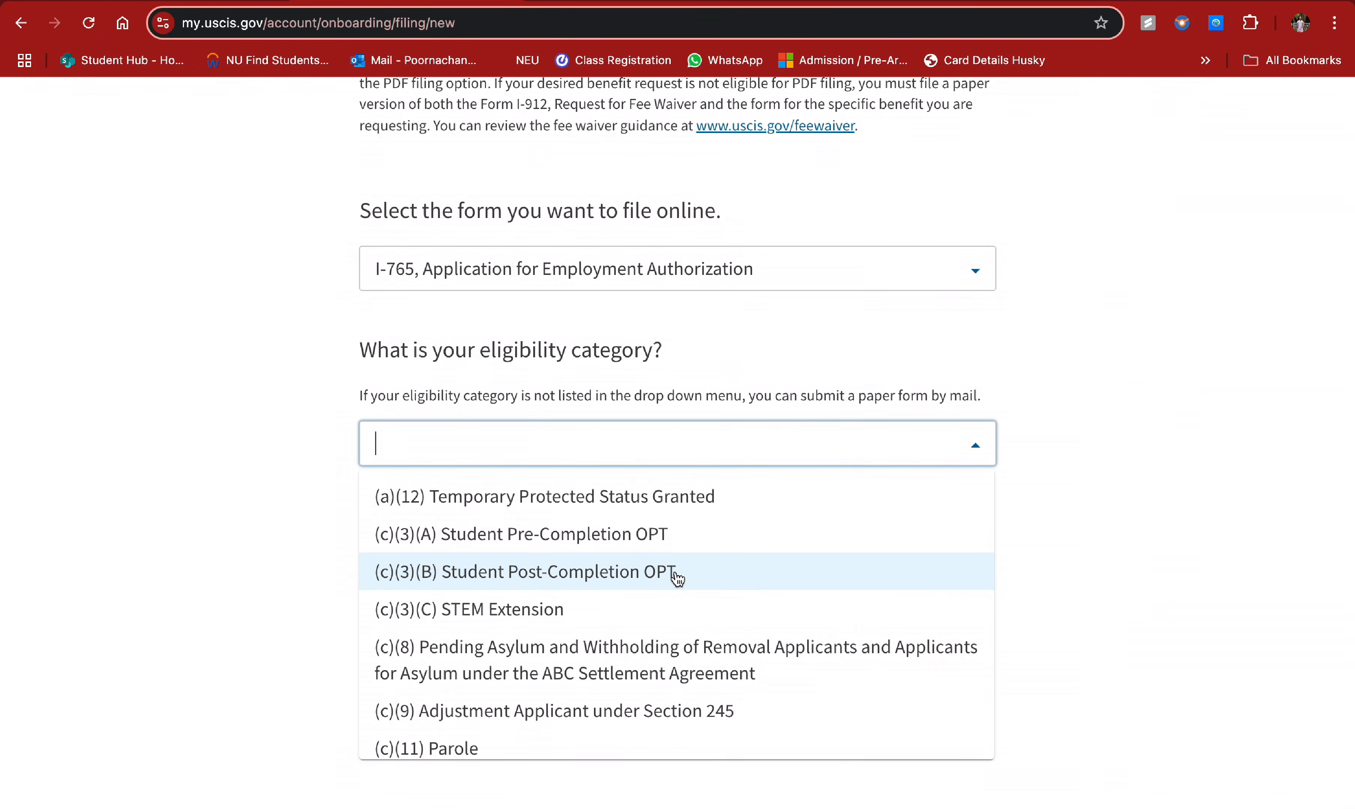
pyautogui.click(489, 583)
pyautogui.scroll(-10, 571, 623)
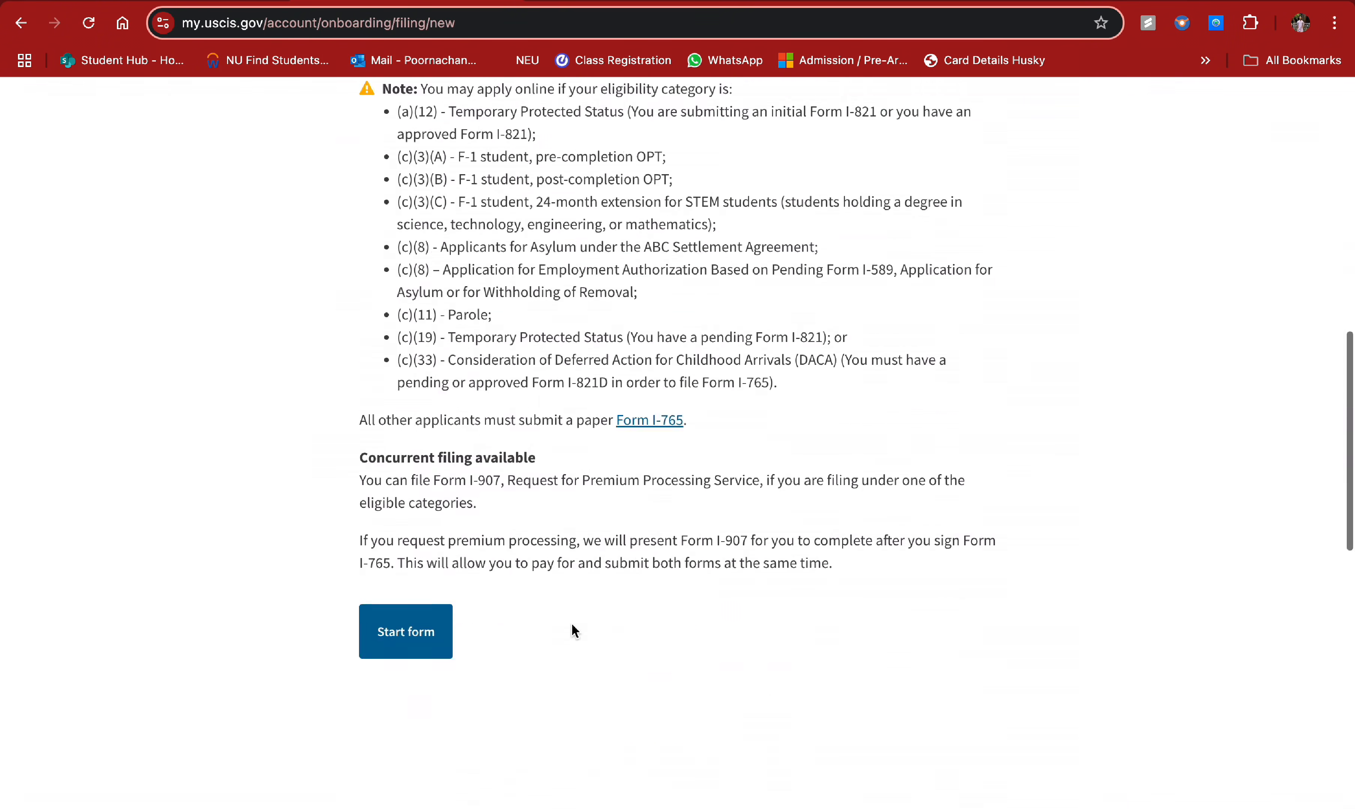
pyautogui.click(407, 594)
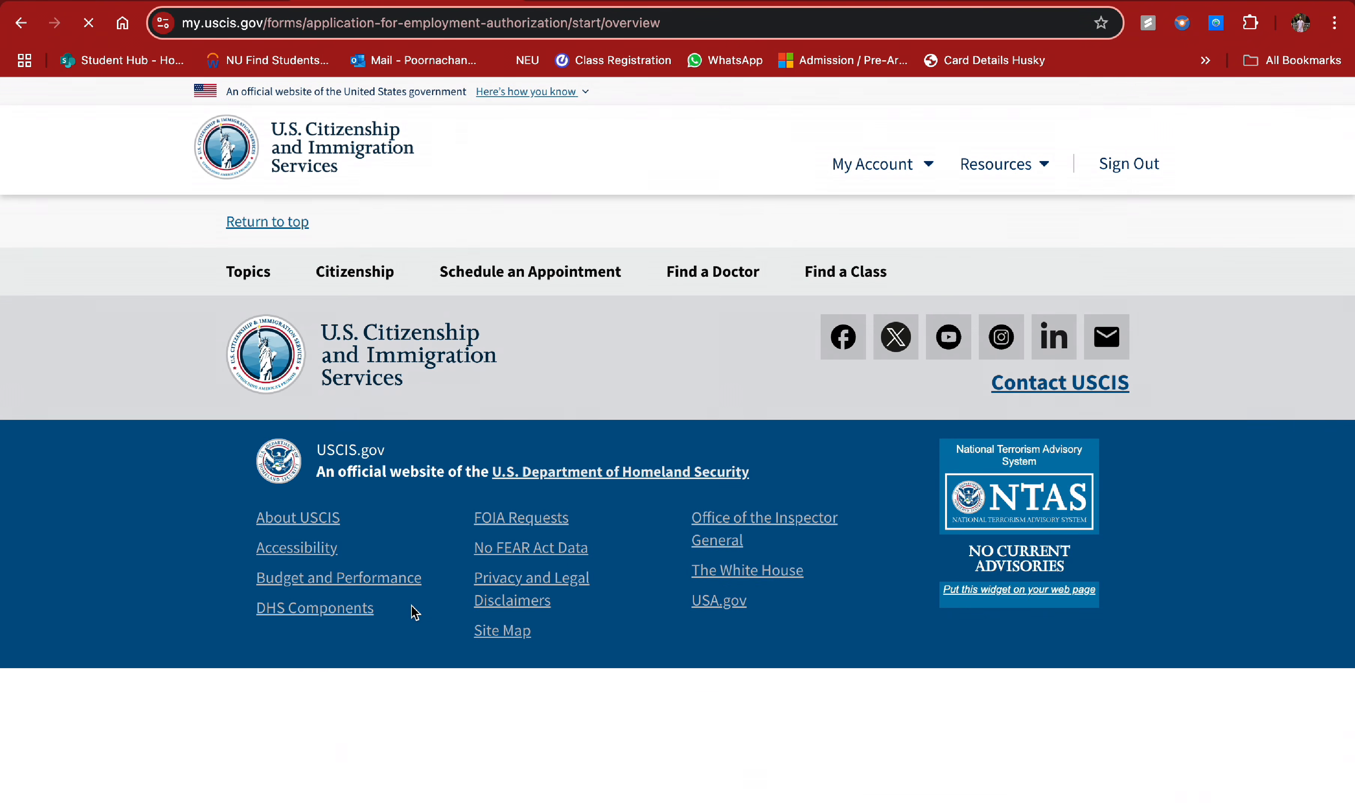
# - Read through the I-765 overview, expanding and collapsing the F1 student OPT instructions
pyautogui.scroll(-2, 624, 552)
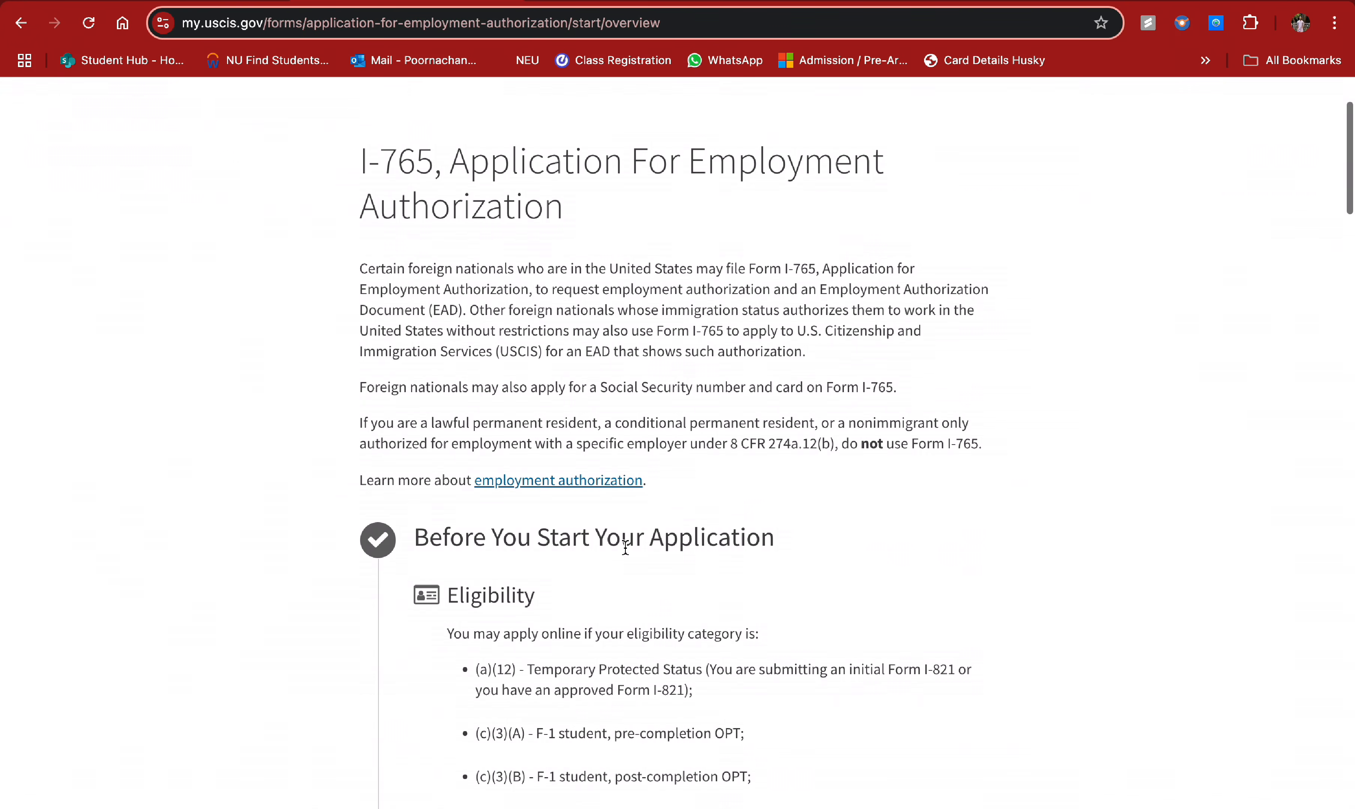
pyautogui.scroll(-1, 757, 519)
pyautogui.scroll(-4, 756, 517)
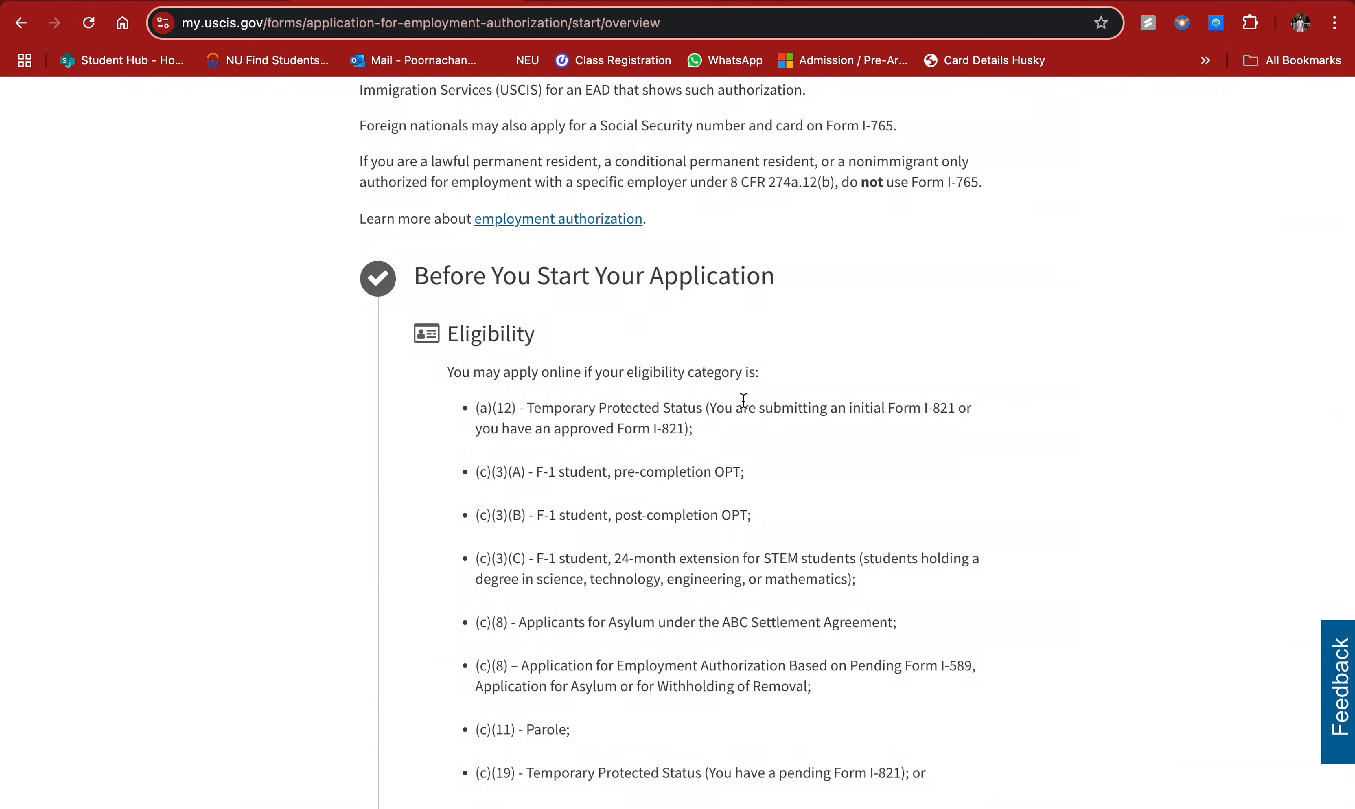
pyautogui.scroll(-2, 744, 399)
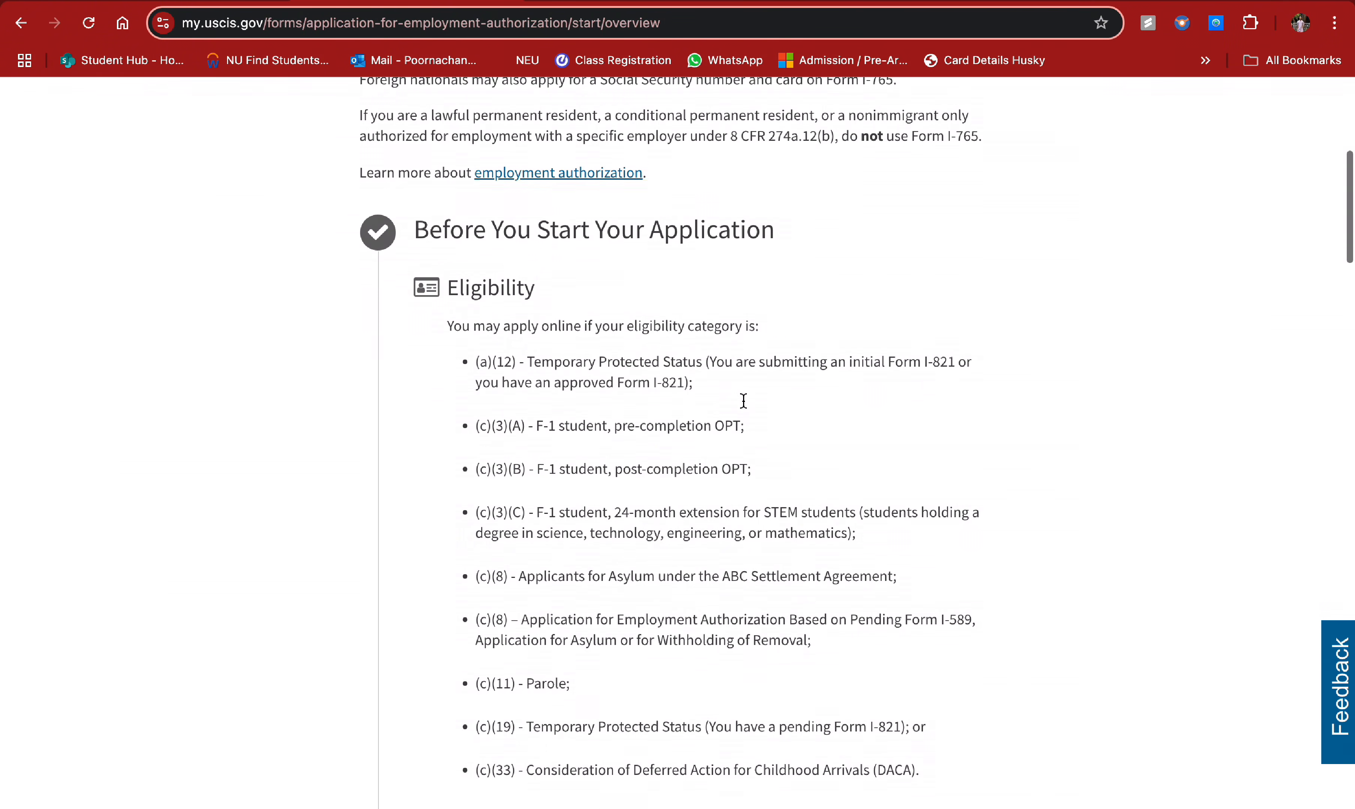
pyautogui.scroll(-1, 748, 343)
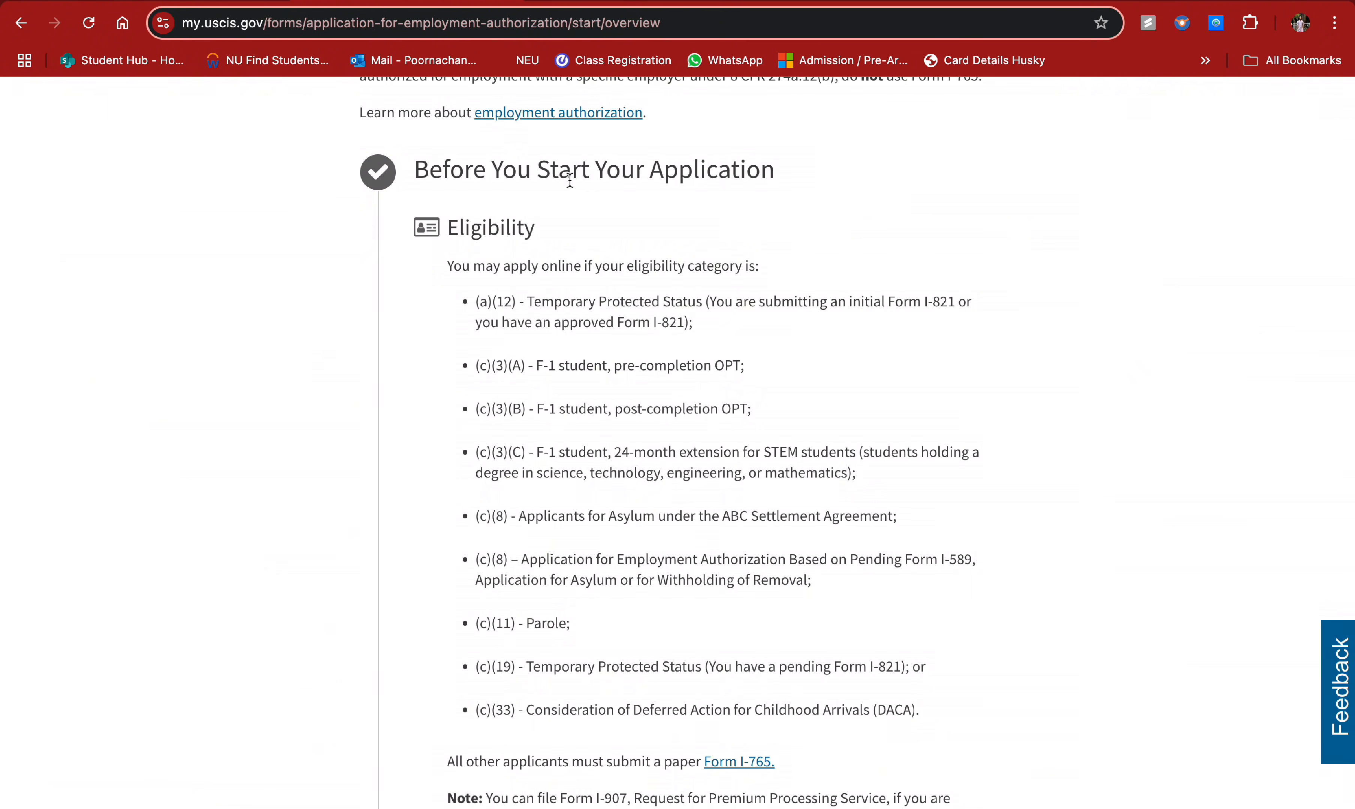
pyautogui.scroll(-3, 643, 366)
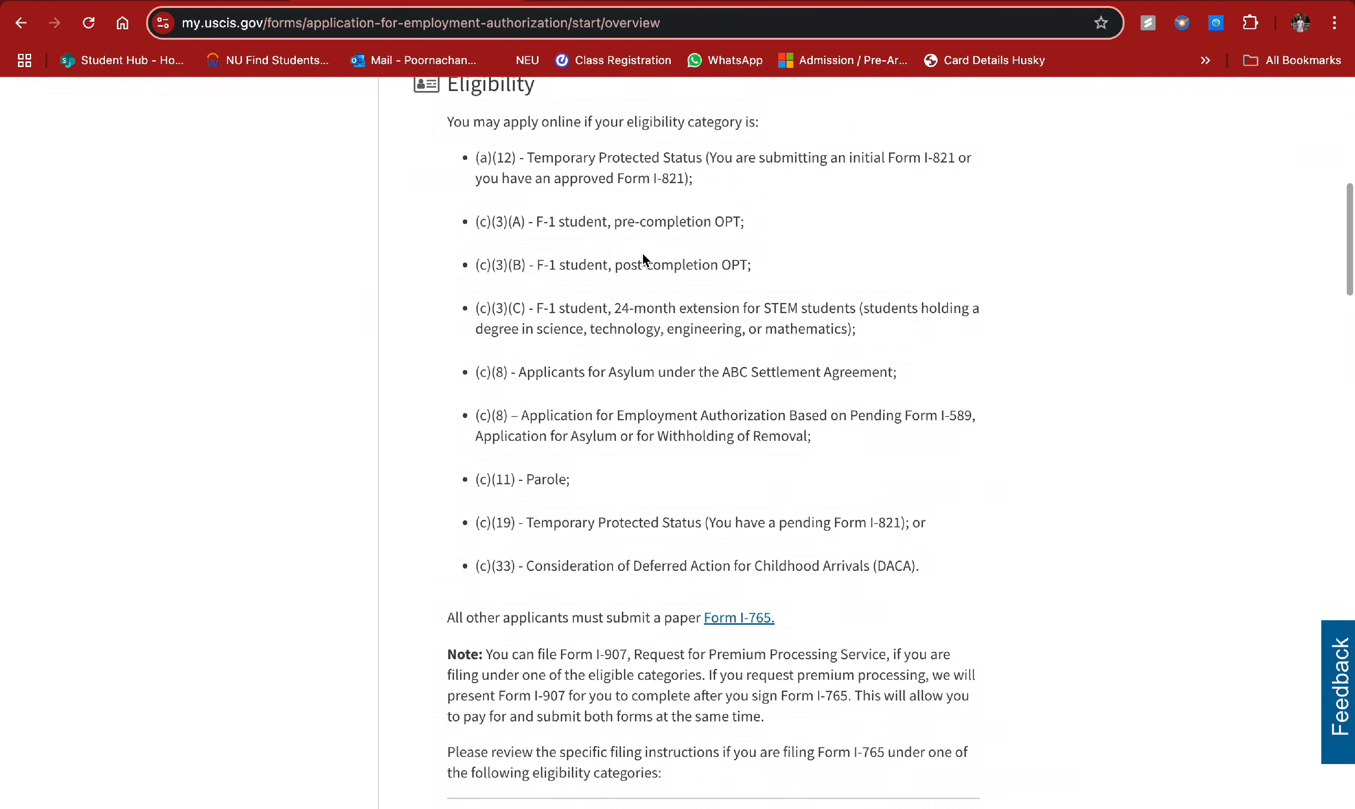
pyautogui.scroll(-8, 701, 275)
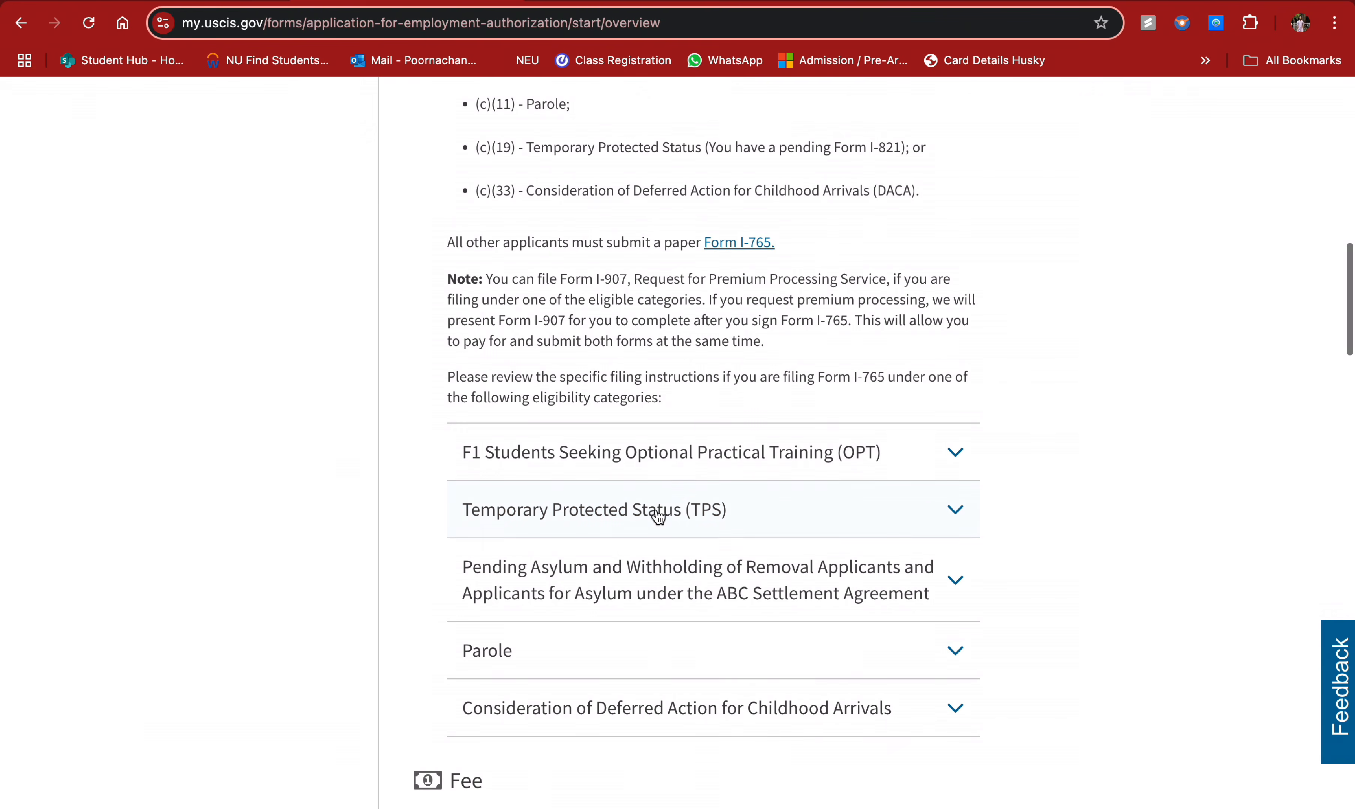
pyautogui.click(752, 468)
pyautogui.scroll(-3, 770, 385)
pyautogui.click(791, 313)
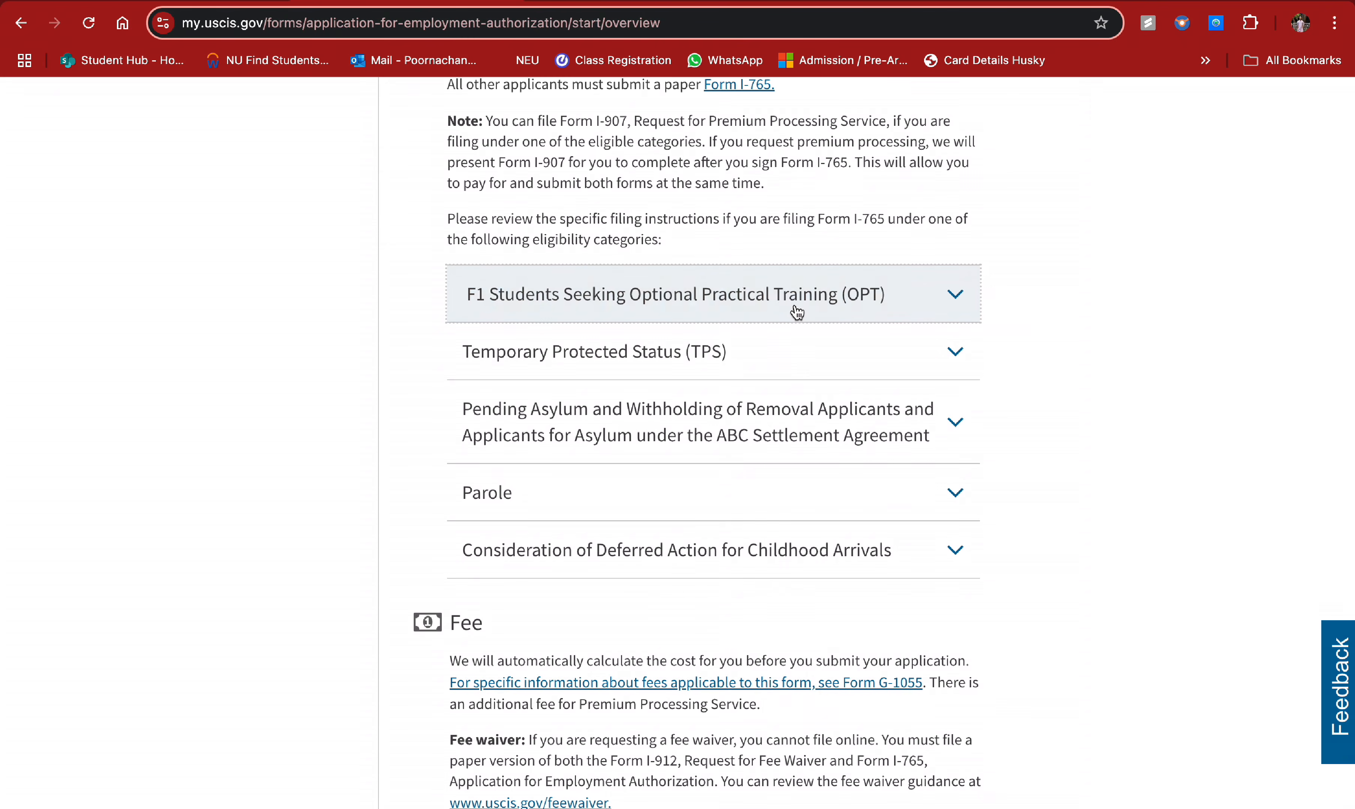
# - Read to the 'After You Submit Your Application' section at the end and continue with Next
pyautogui.scroll(-2, 762, 347)
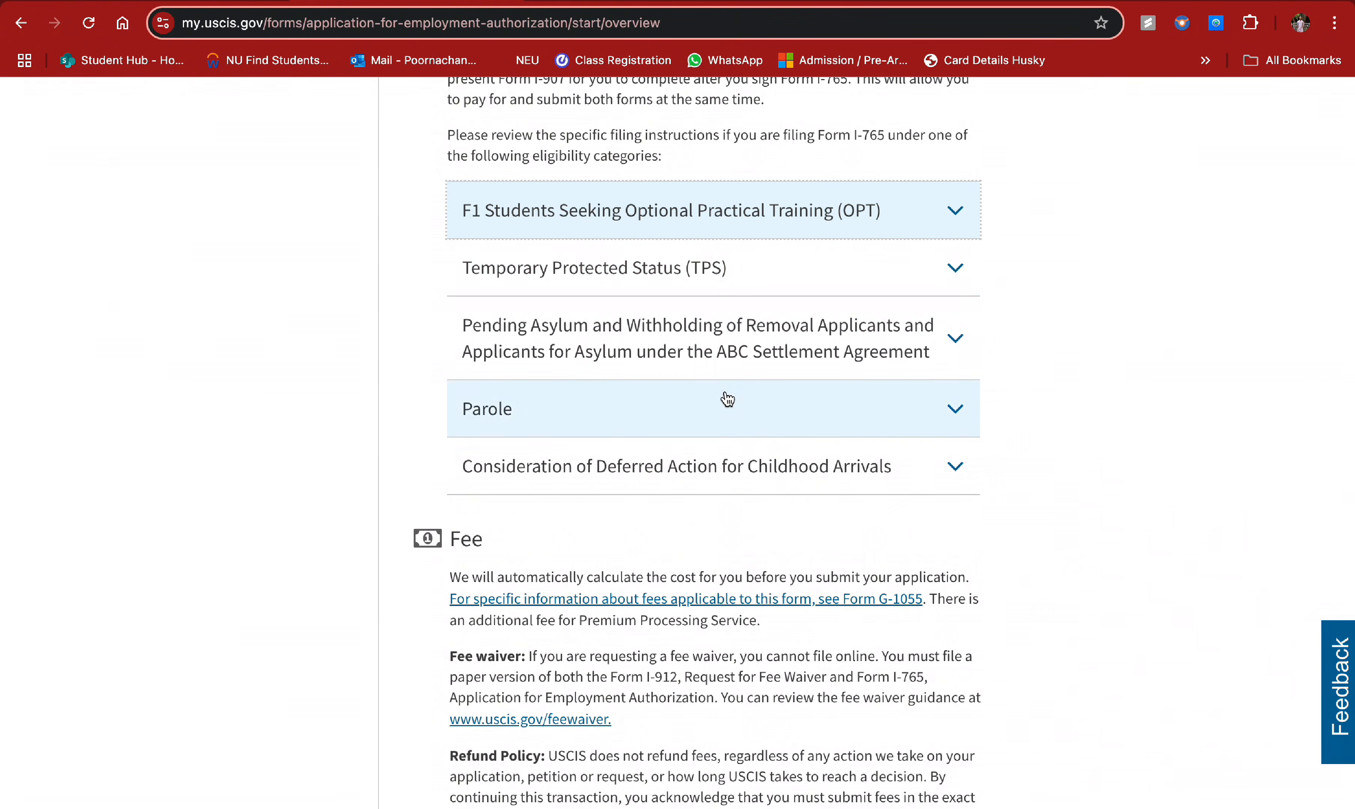
pyautogui.scroll(-2, 726, 393)
pyautogui.scroll(-3, 725, 394)
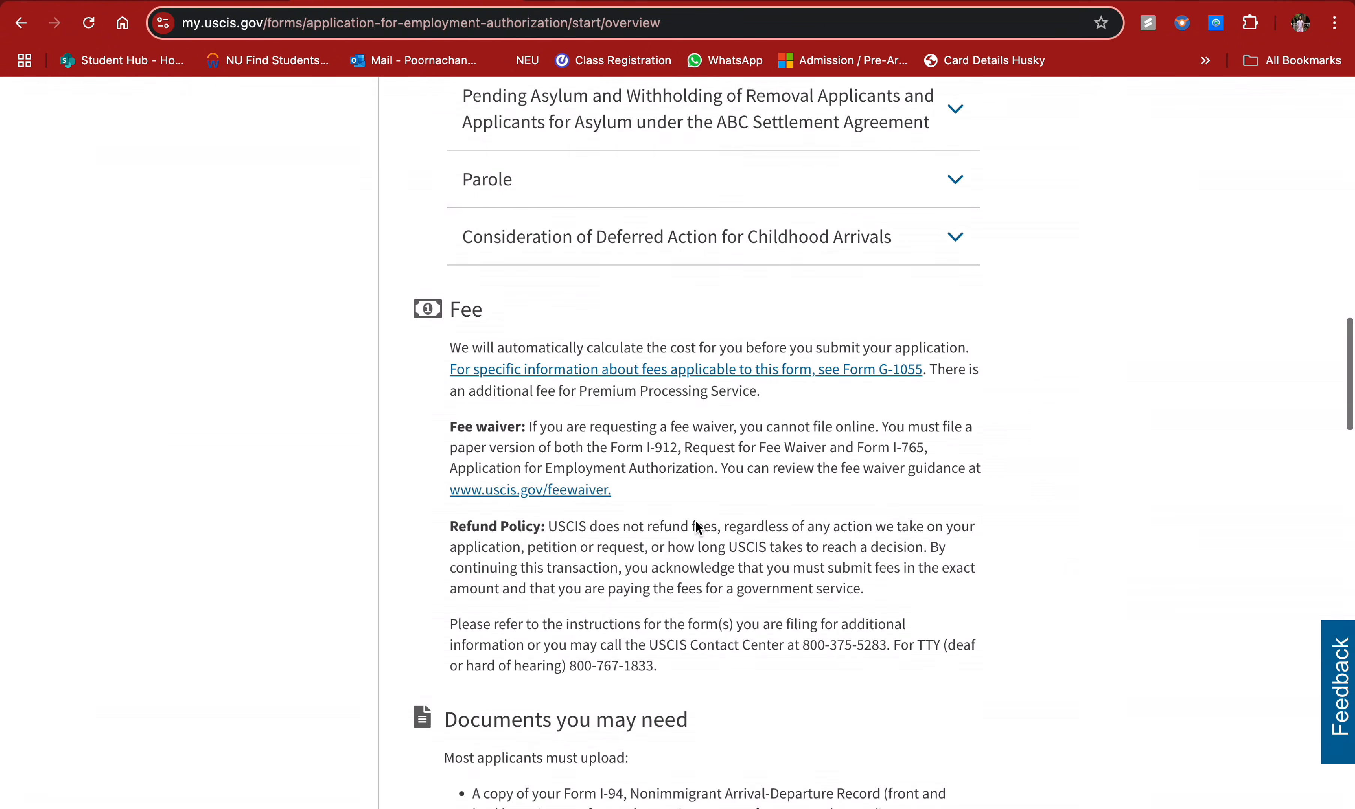
pyautogui.scroll(-1, 745, 548)
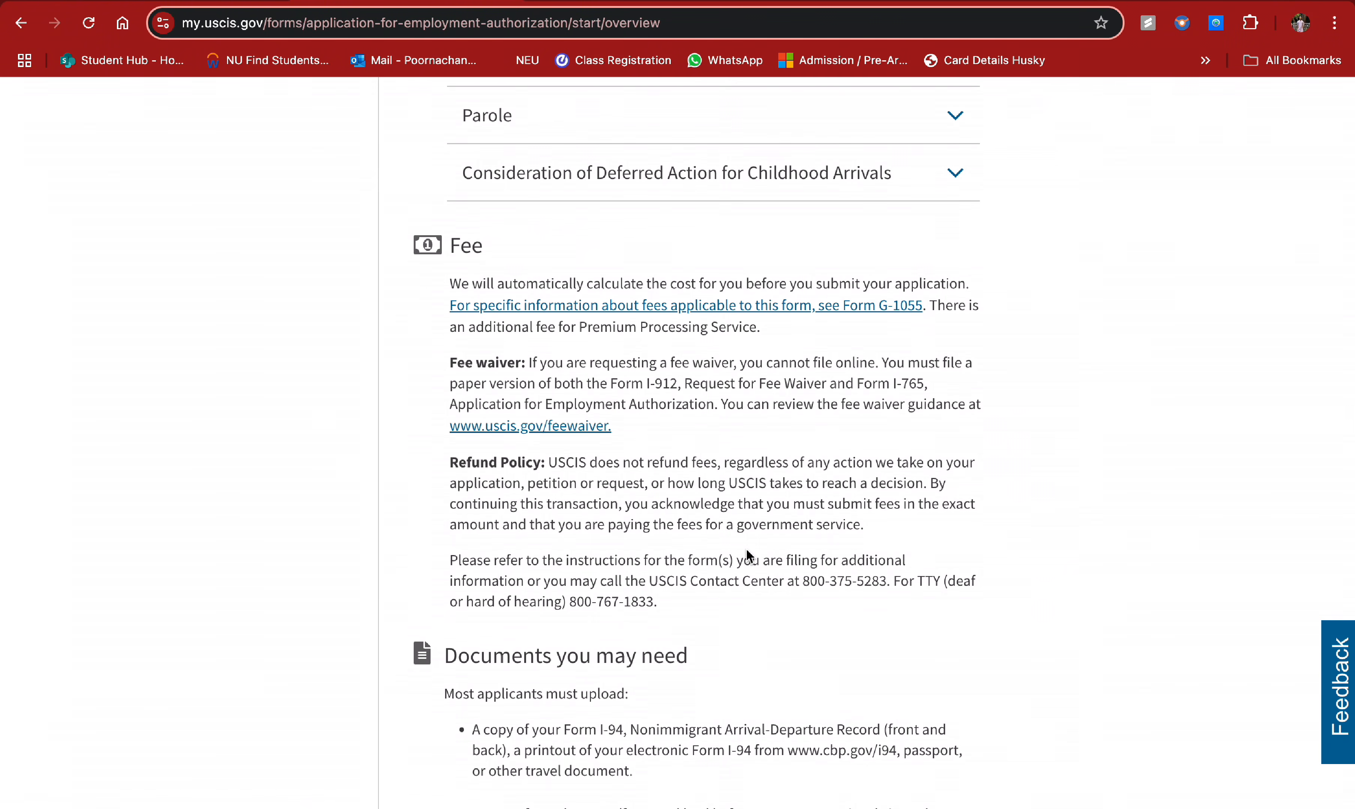
pyautogui.scroll(-1, 745, 548)
pyautogui.scroll(-2, 745, 549)
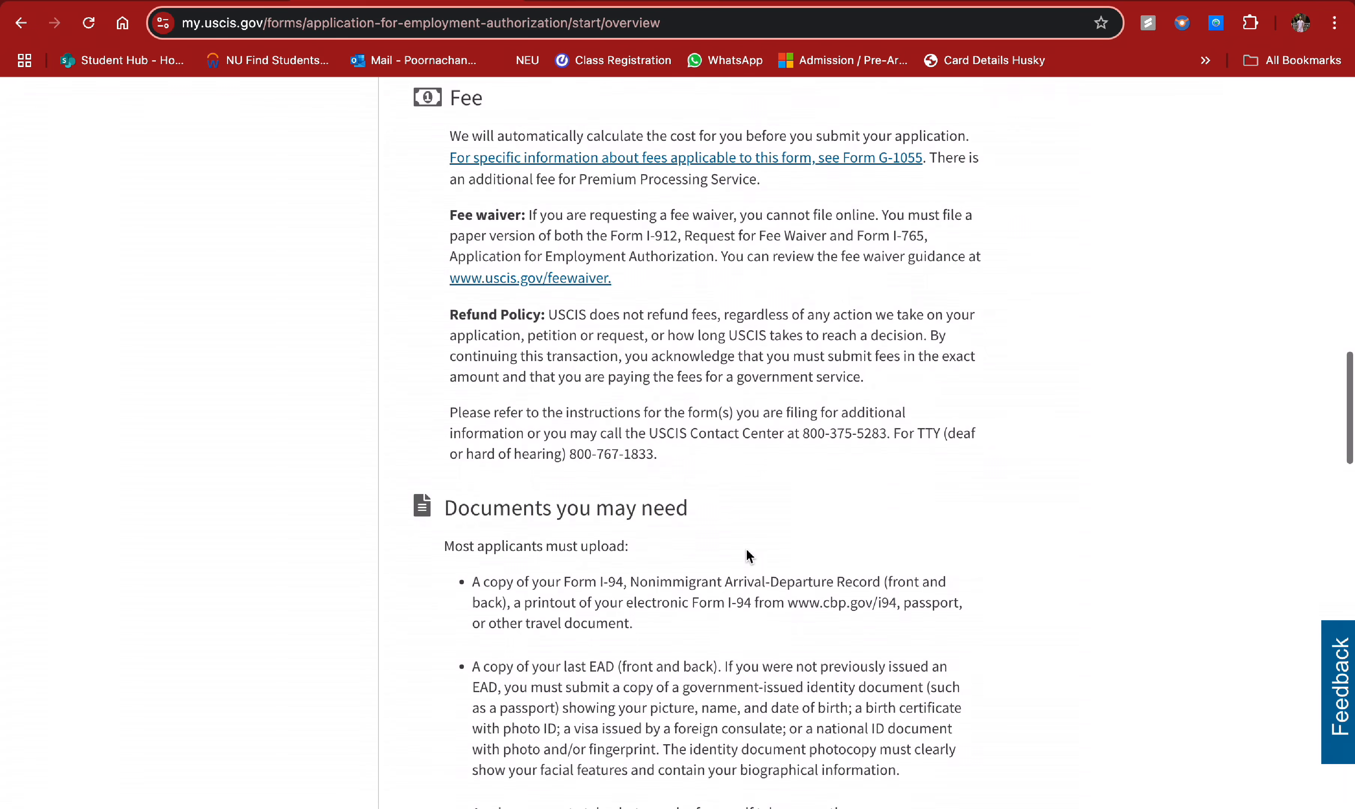
pyautogui.scroll(-4, 768, 481)
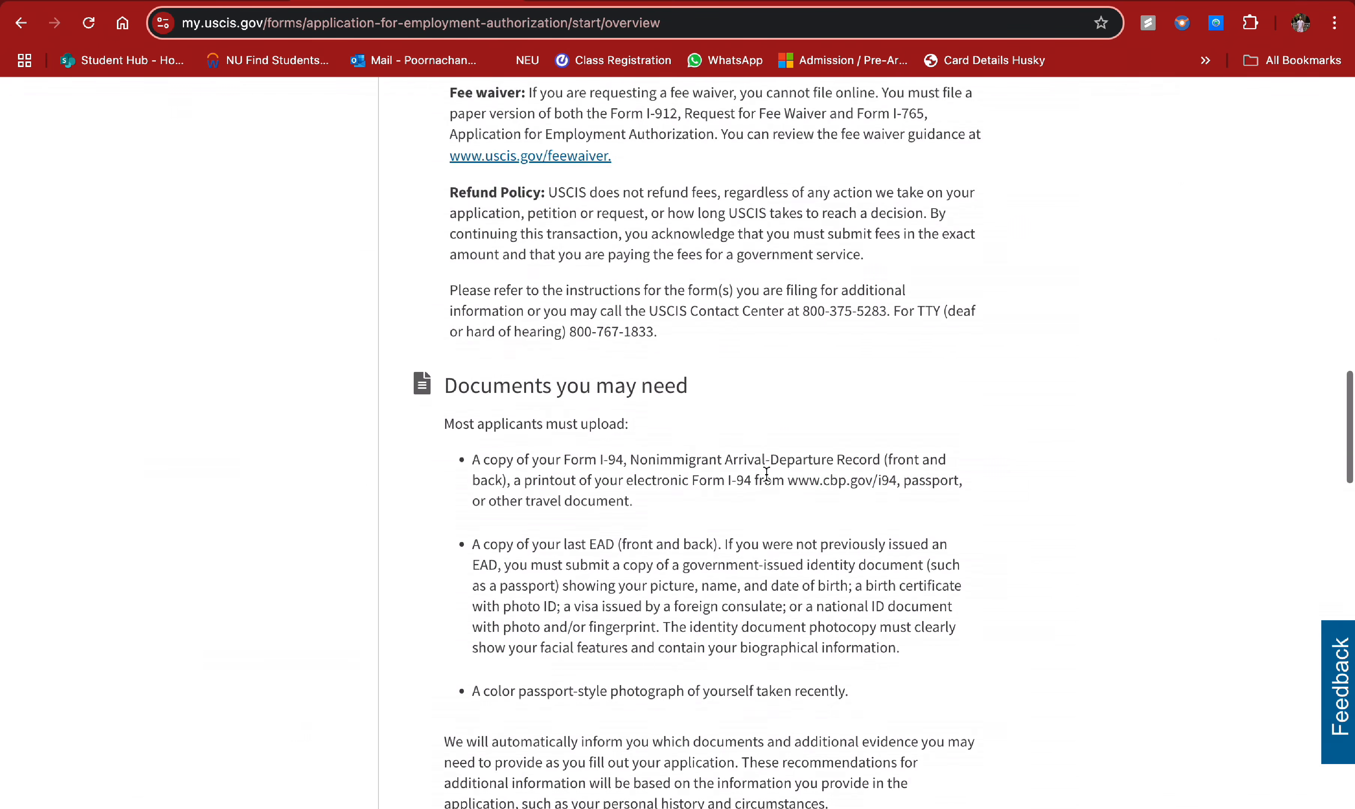
pyautogui.scroll(-2, 766, 474)
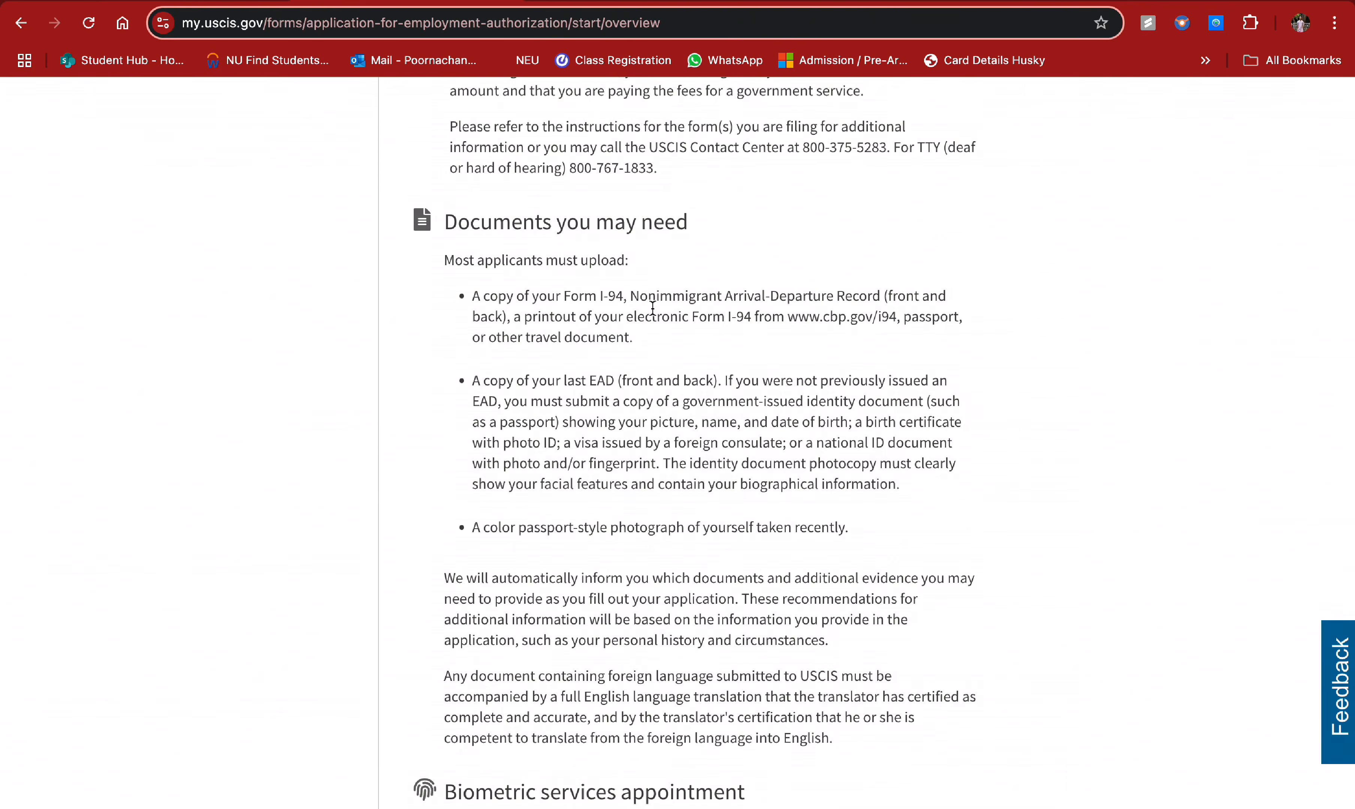
pyautogui.scroll(-2, 632, 329)
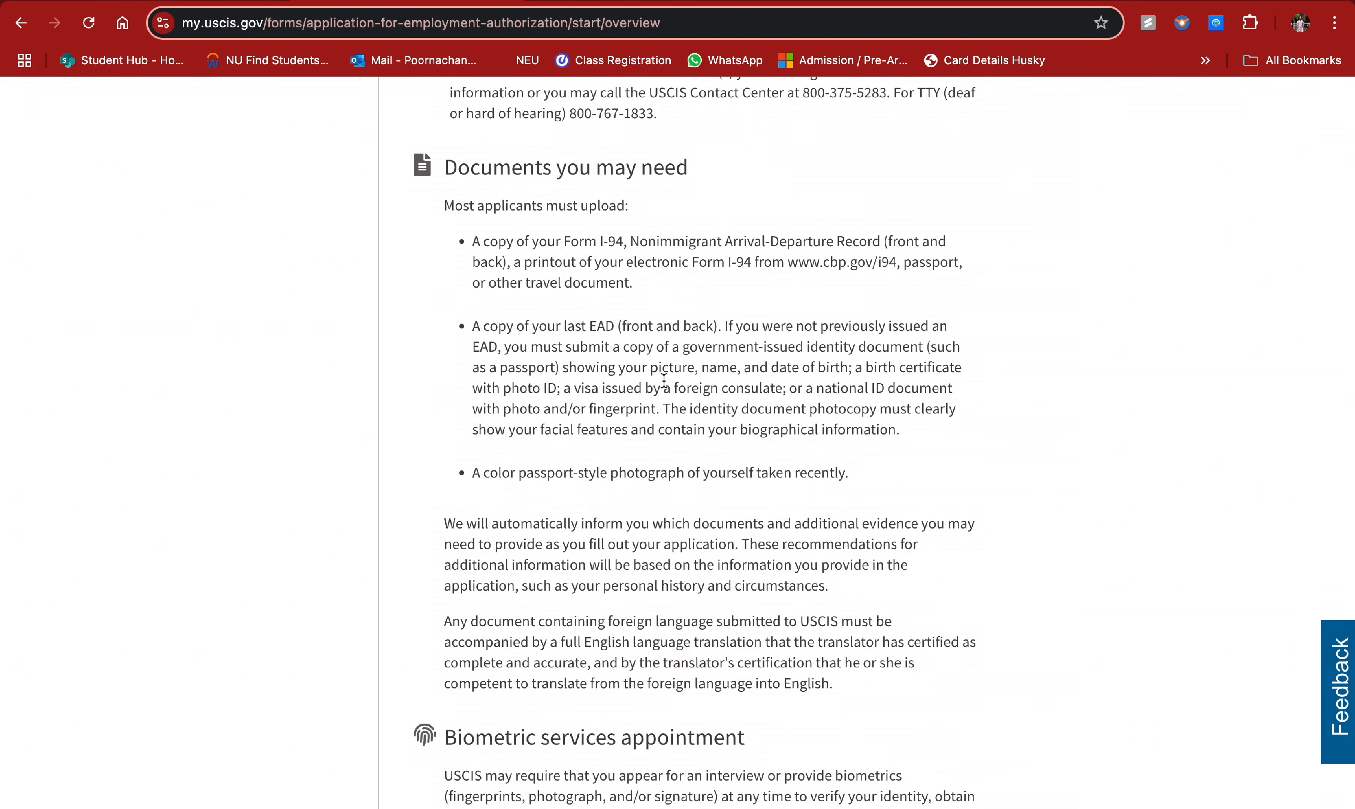
pyautogui.scroll(-3, 660, 380)
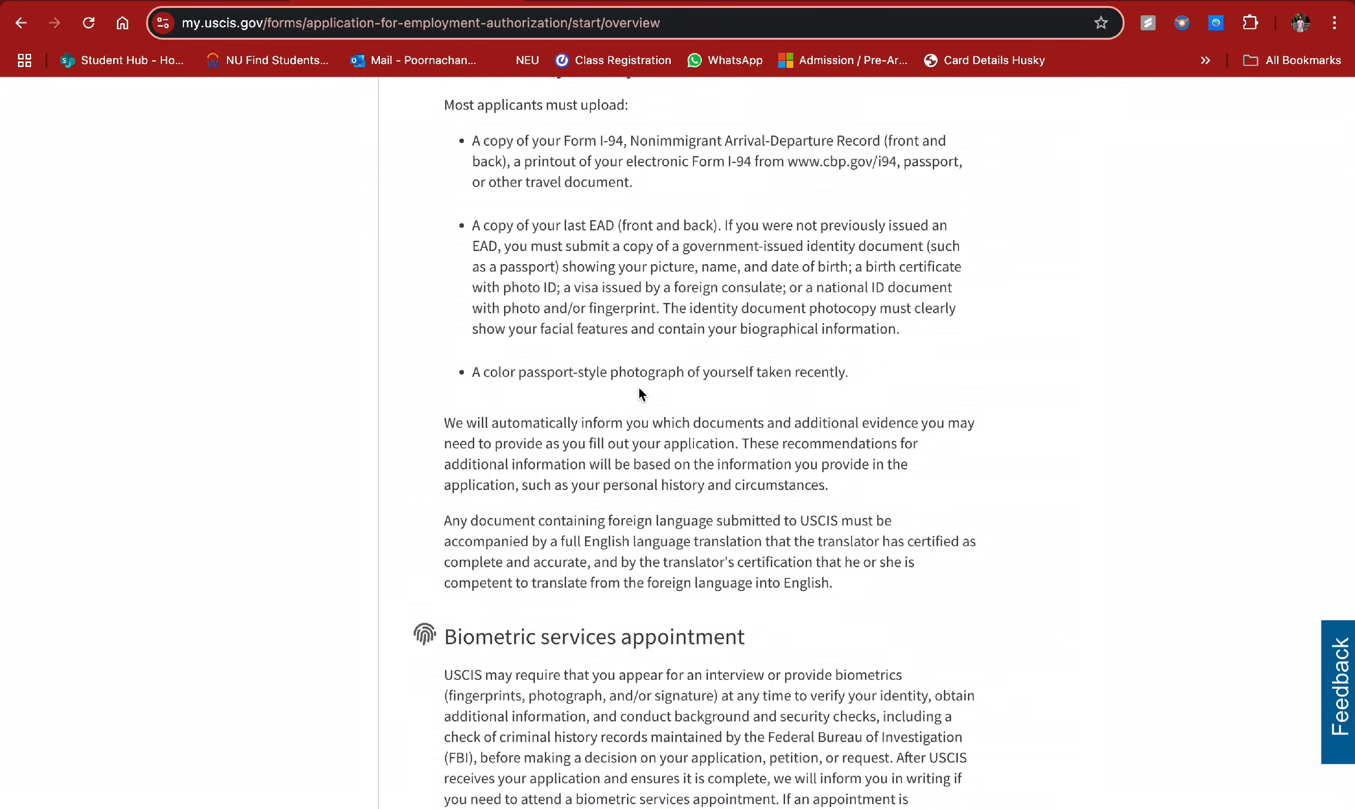
pyautogui.scroll(-5, 699, 388)
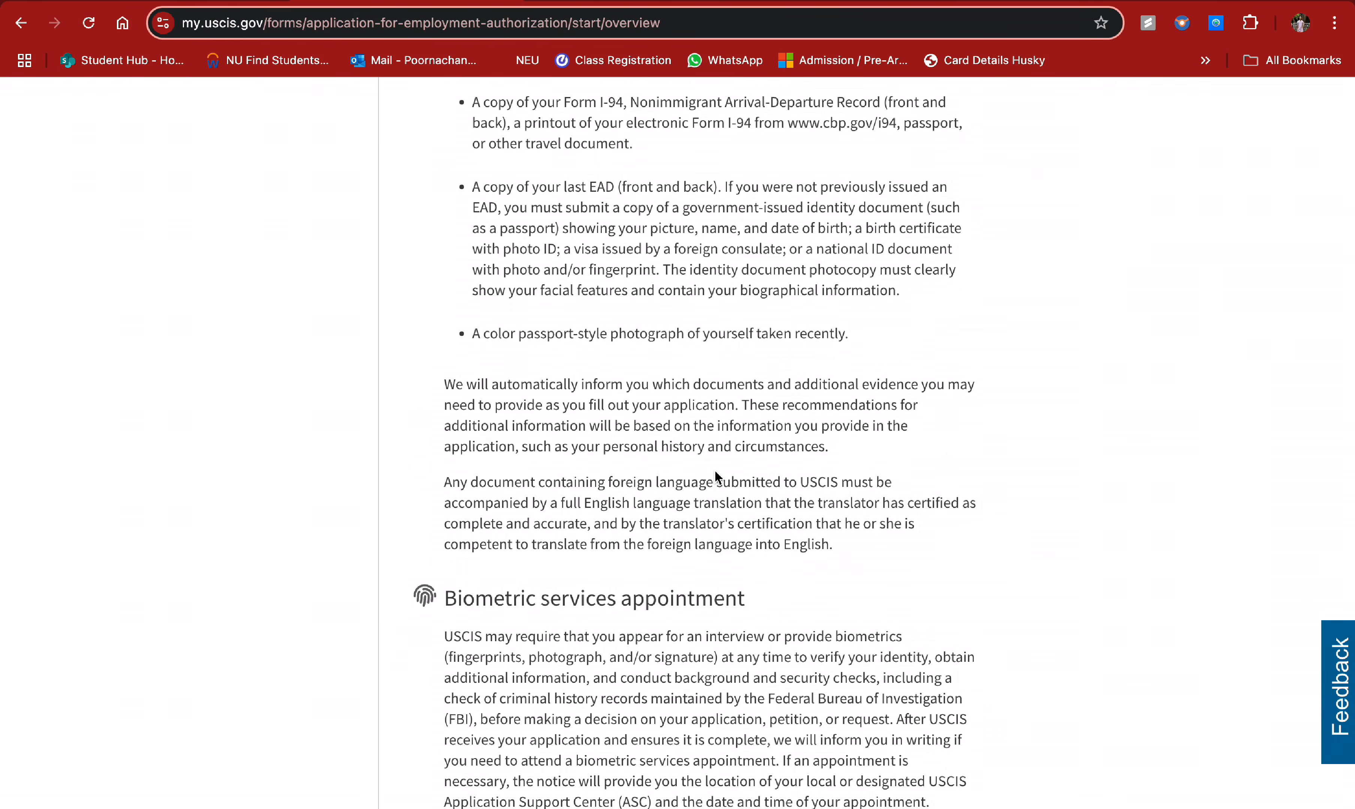
pyautogui.scroll(-10, 715, 473)
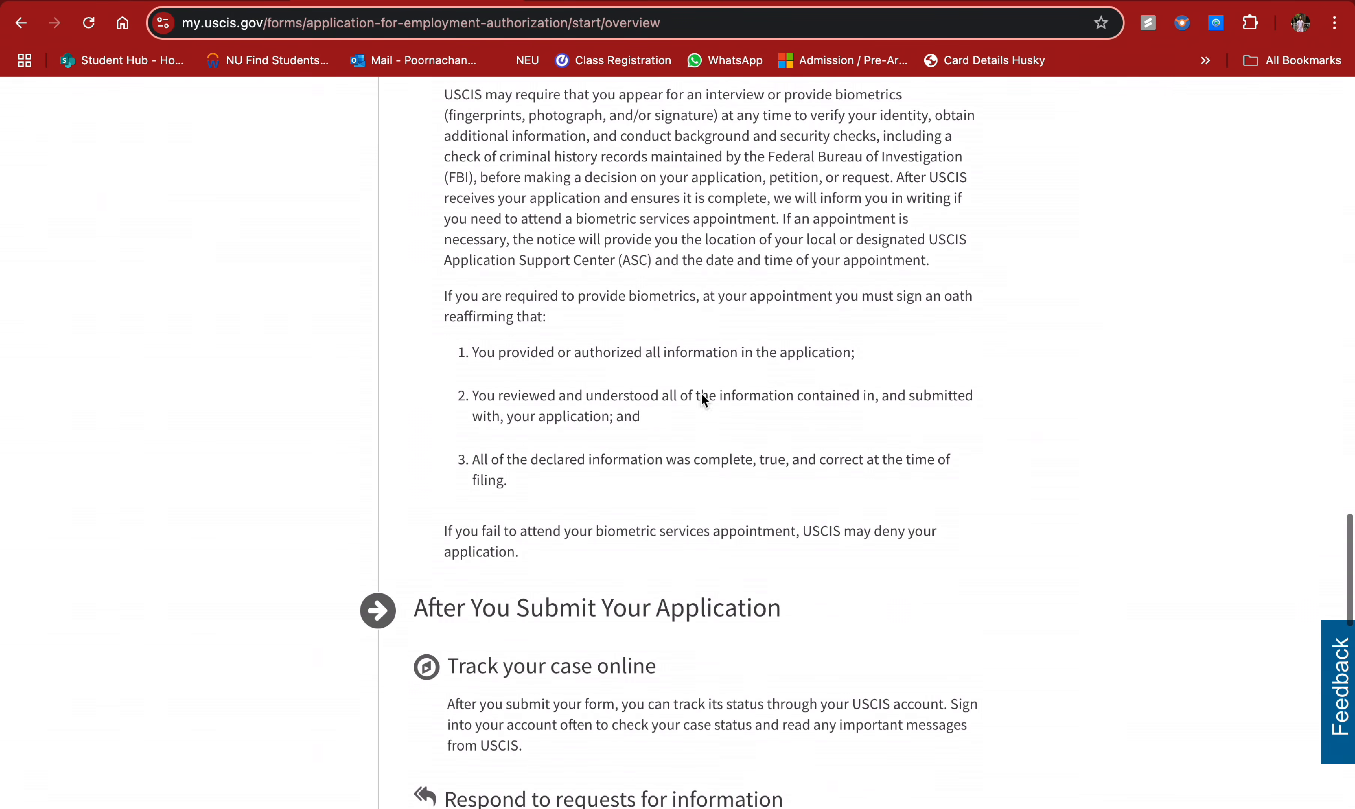
pyautogui.scroll(-13, 681, 468)
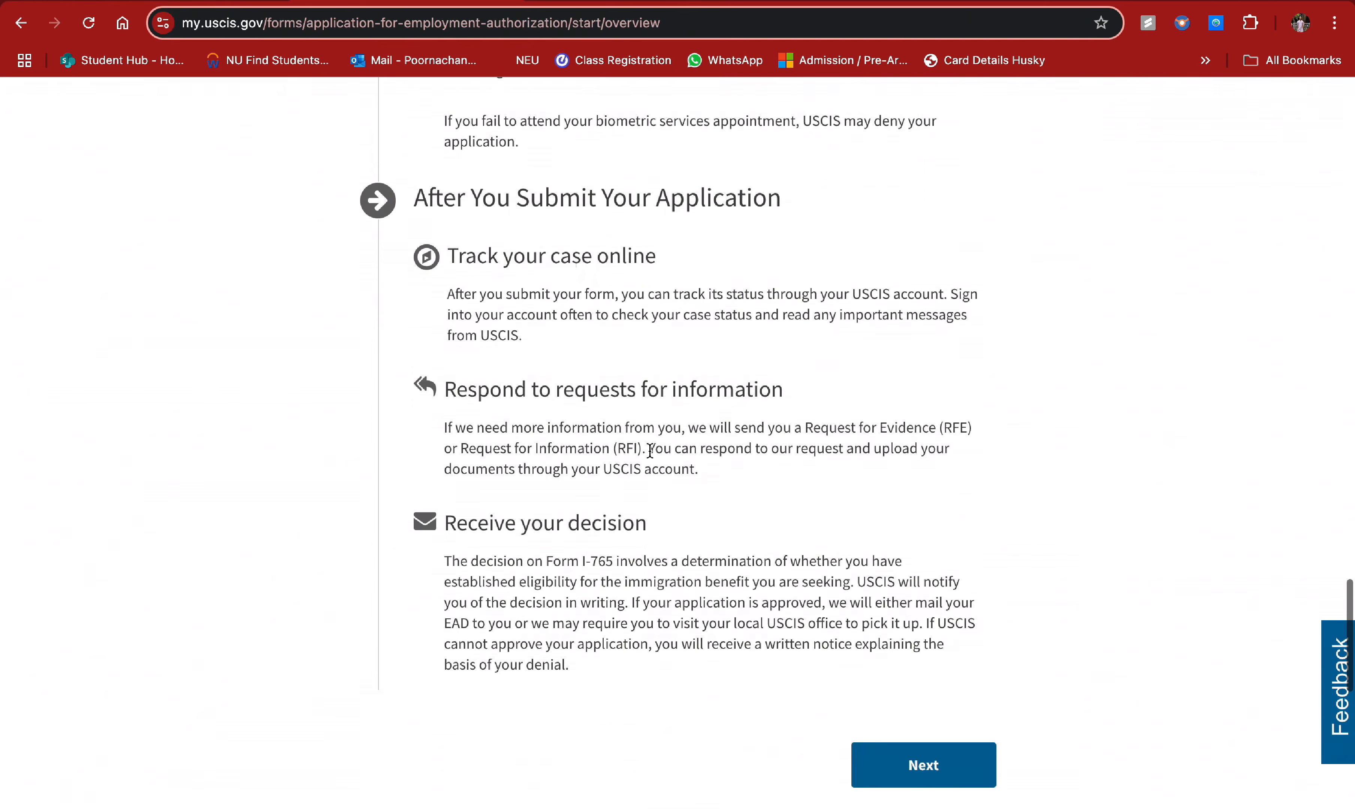
pyautogui.scroll(3, 649, 451)
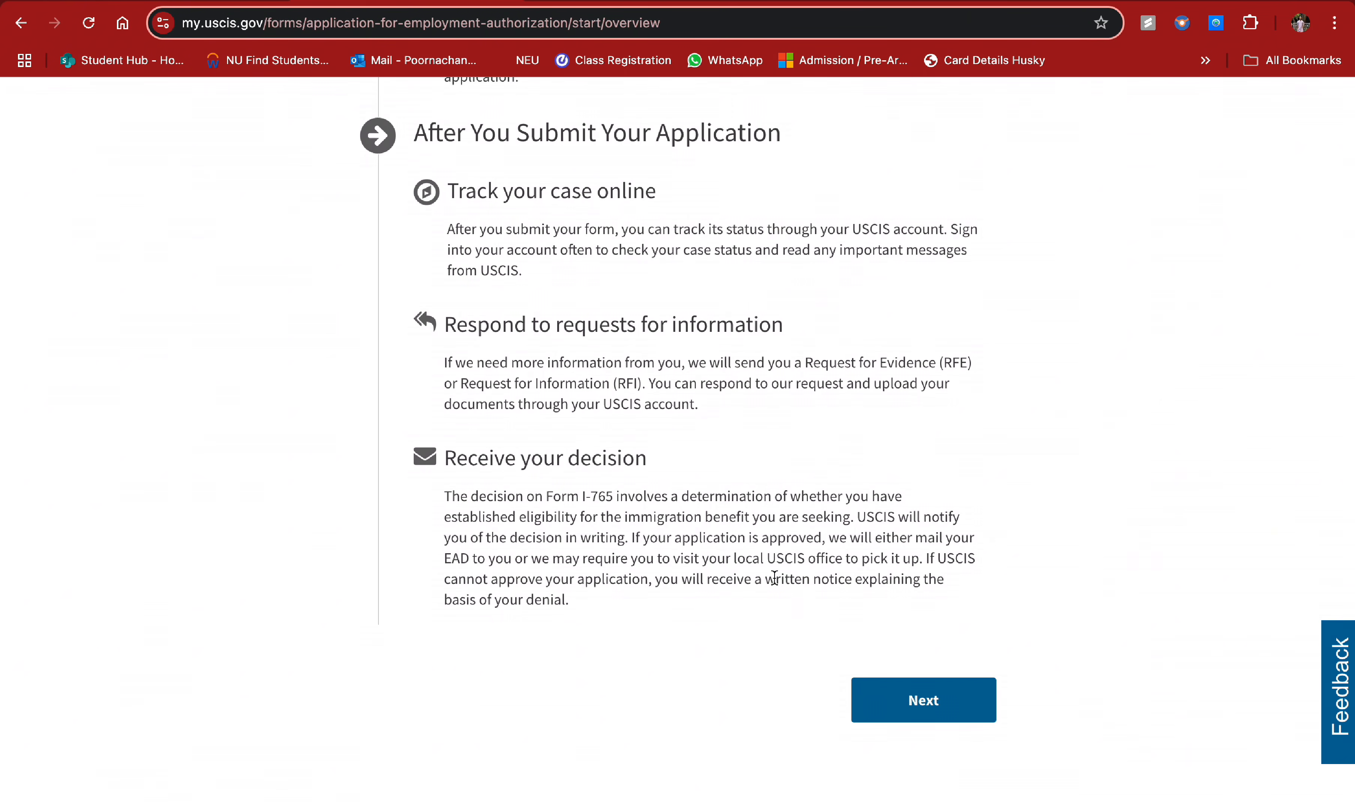
pyautogui.click(924, 712)
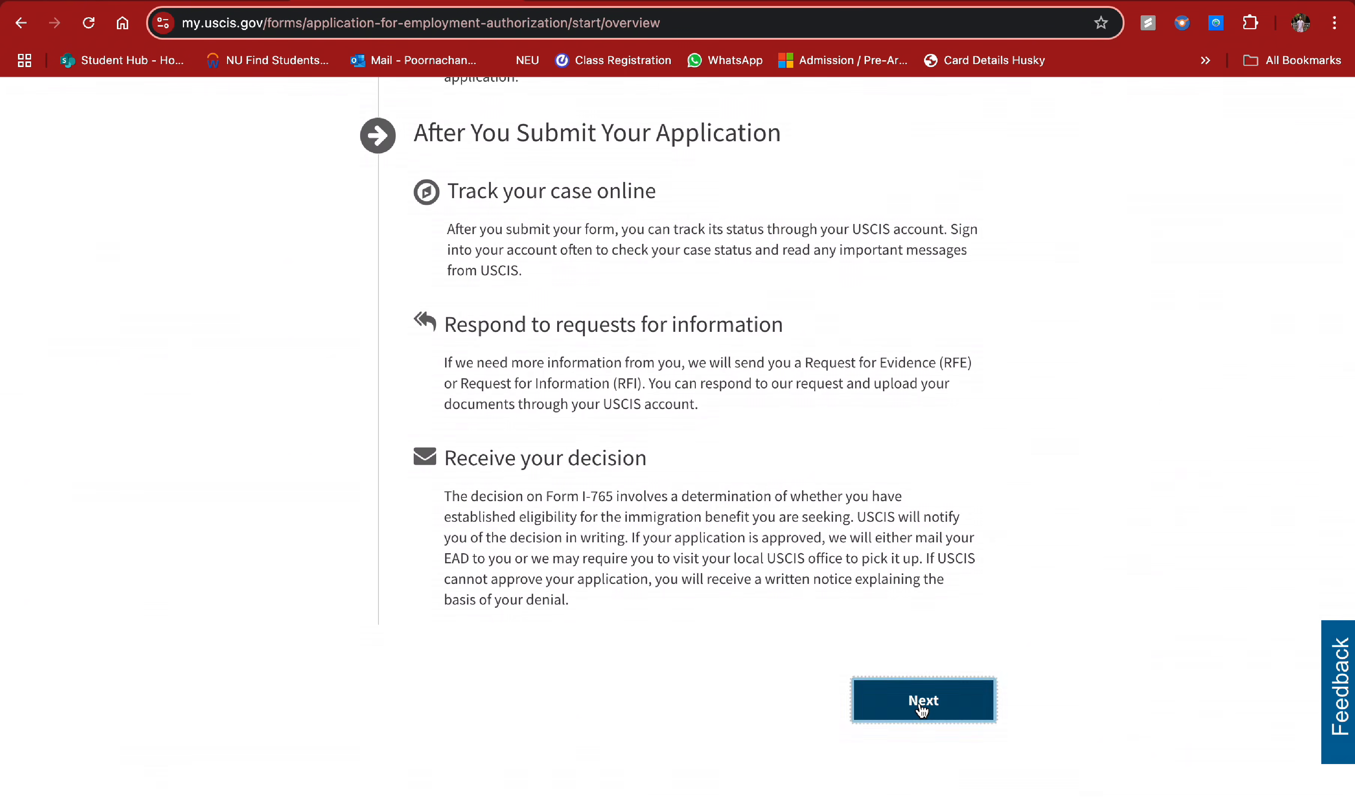
# - Scroll past the I-765 instructions and privacy notice and start the online application
pyautogui.scroll(-5, 797, 601)
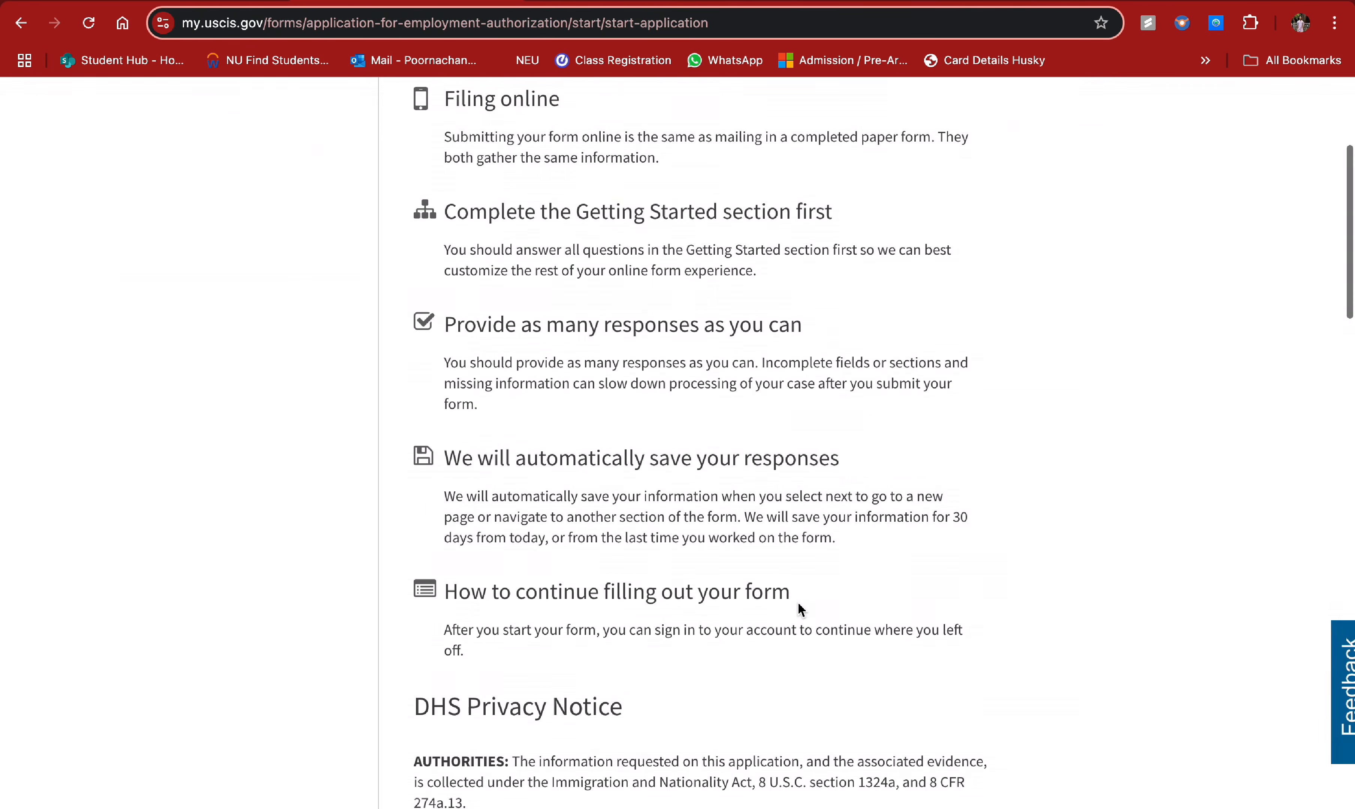
pyautogui.scroll(1, 797, 604)
pyautogui.scroll(-3, 638, 396)
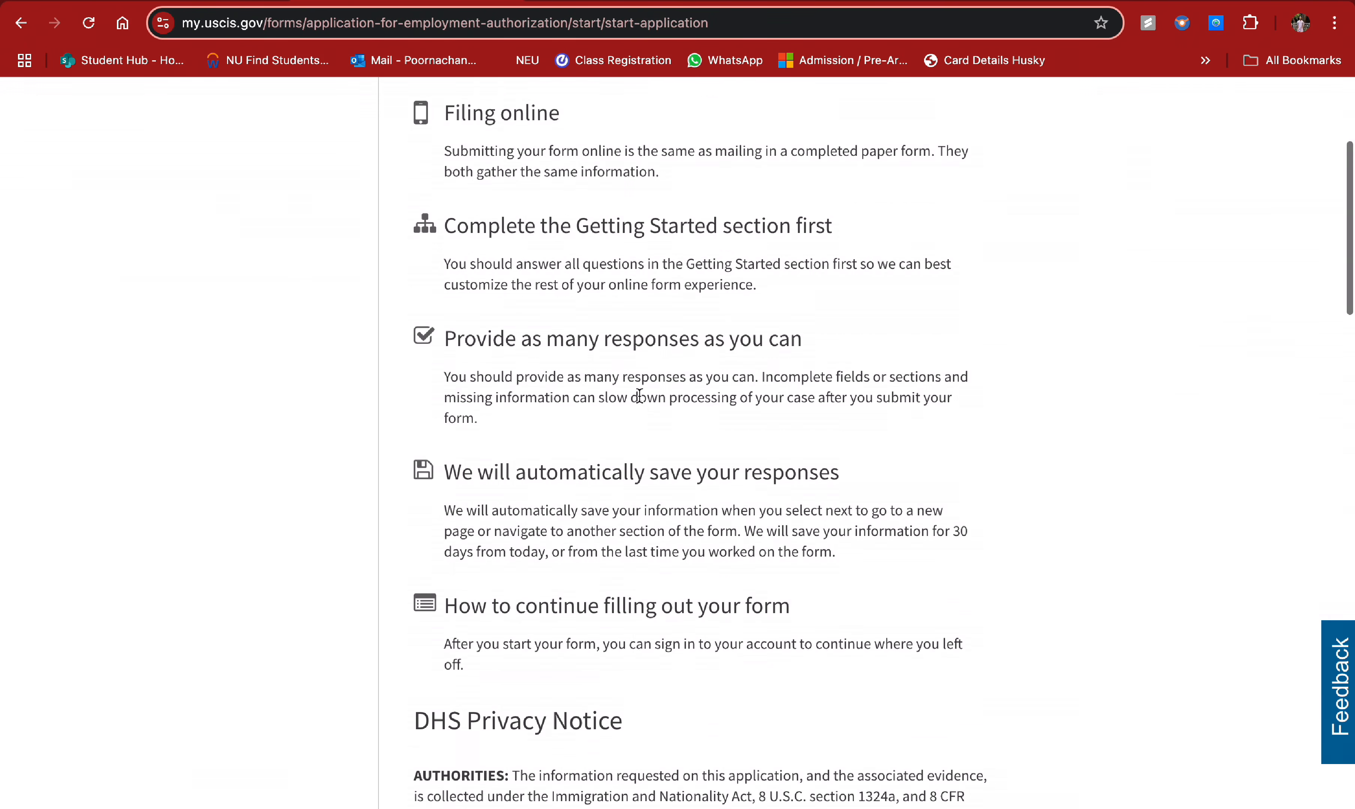
pyautogui.scroll(-15, 638, 471)
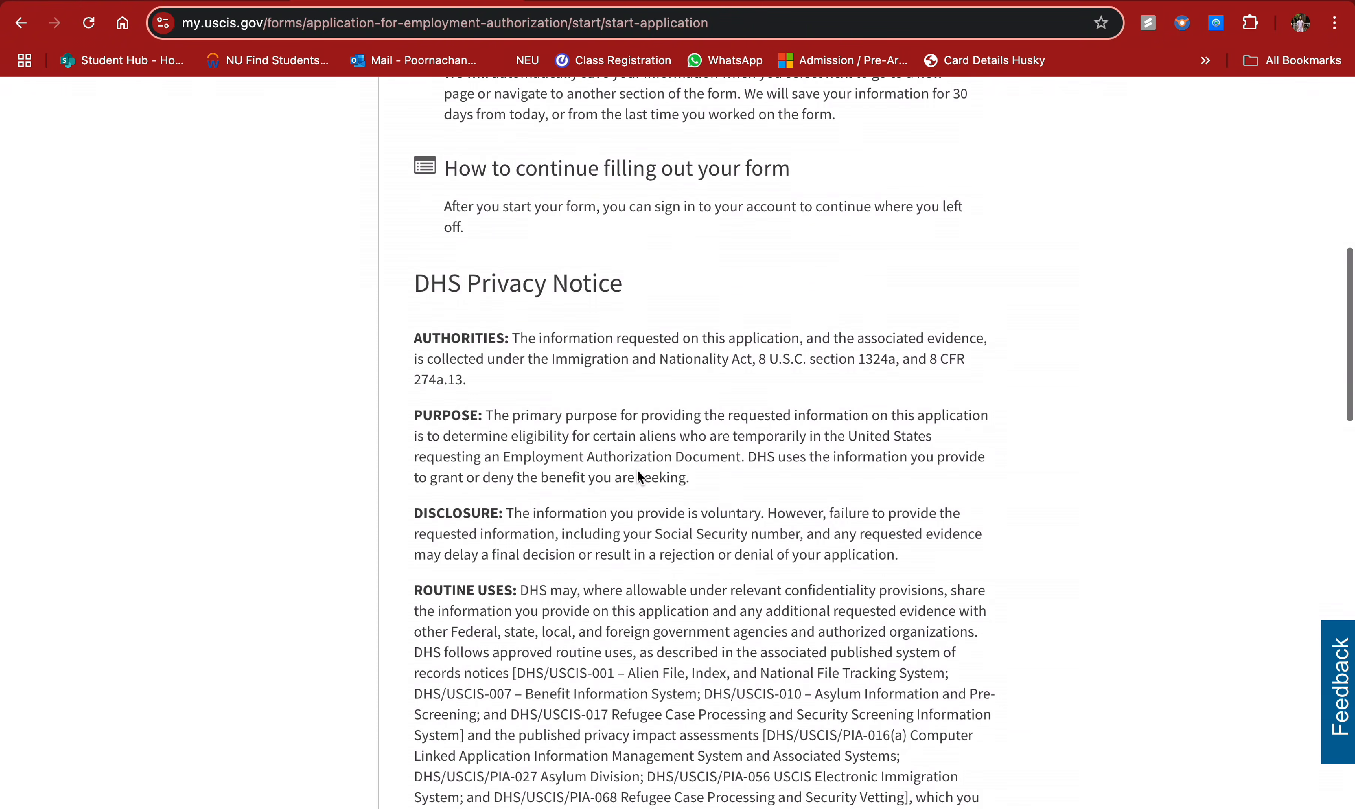
pyautogui.scroll(-8, 638, 471)
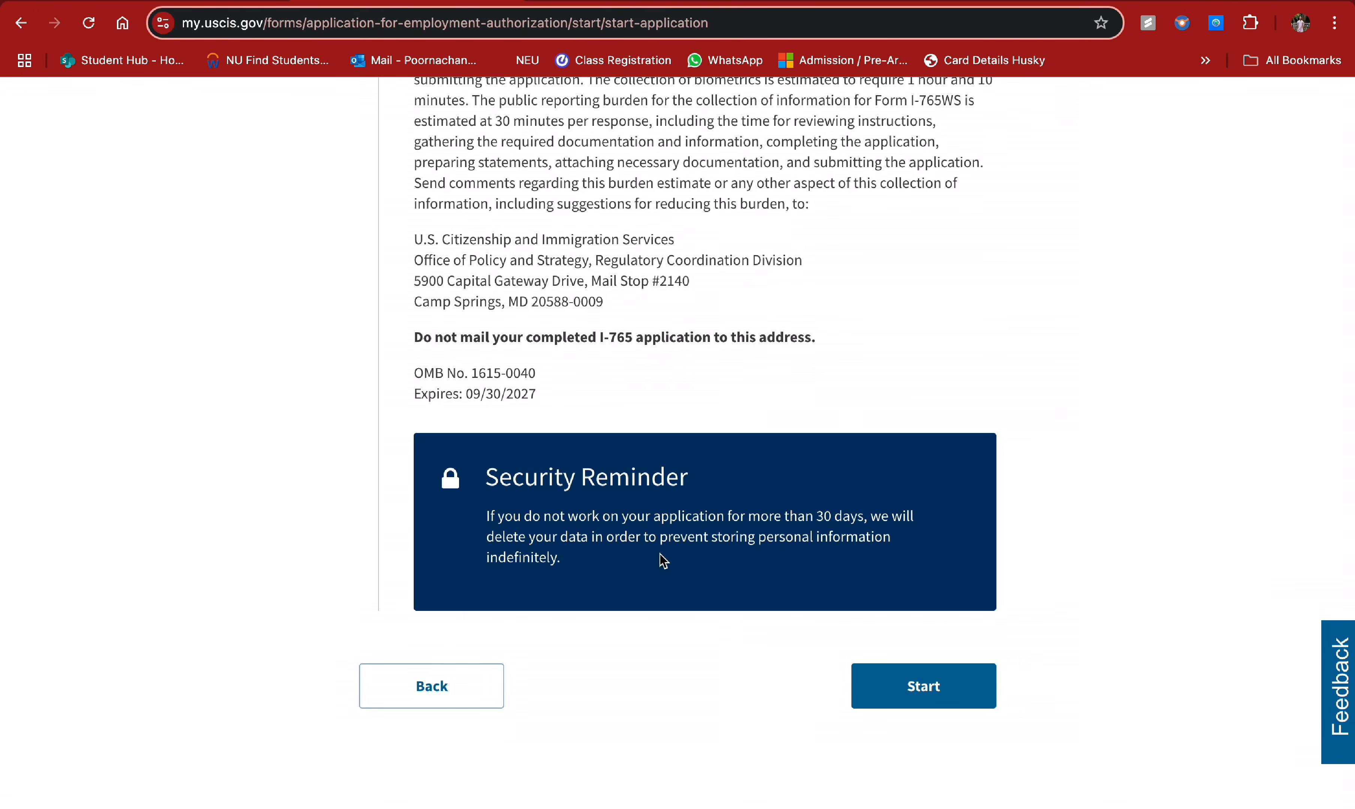
pyautogui.click(907, 686)
# - Choose eligibility category (c)(3)(B) Student Post-Completion OPT, decline premium processing, and continue
pyautogui.scroll(-2, 748, 574)
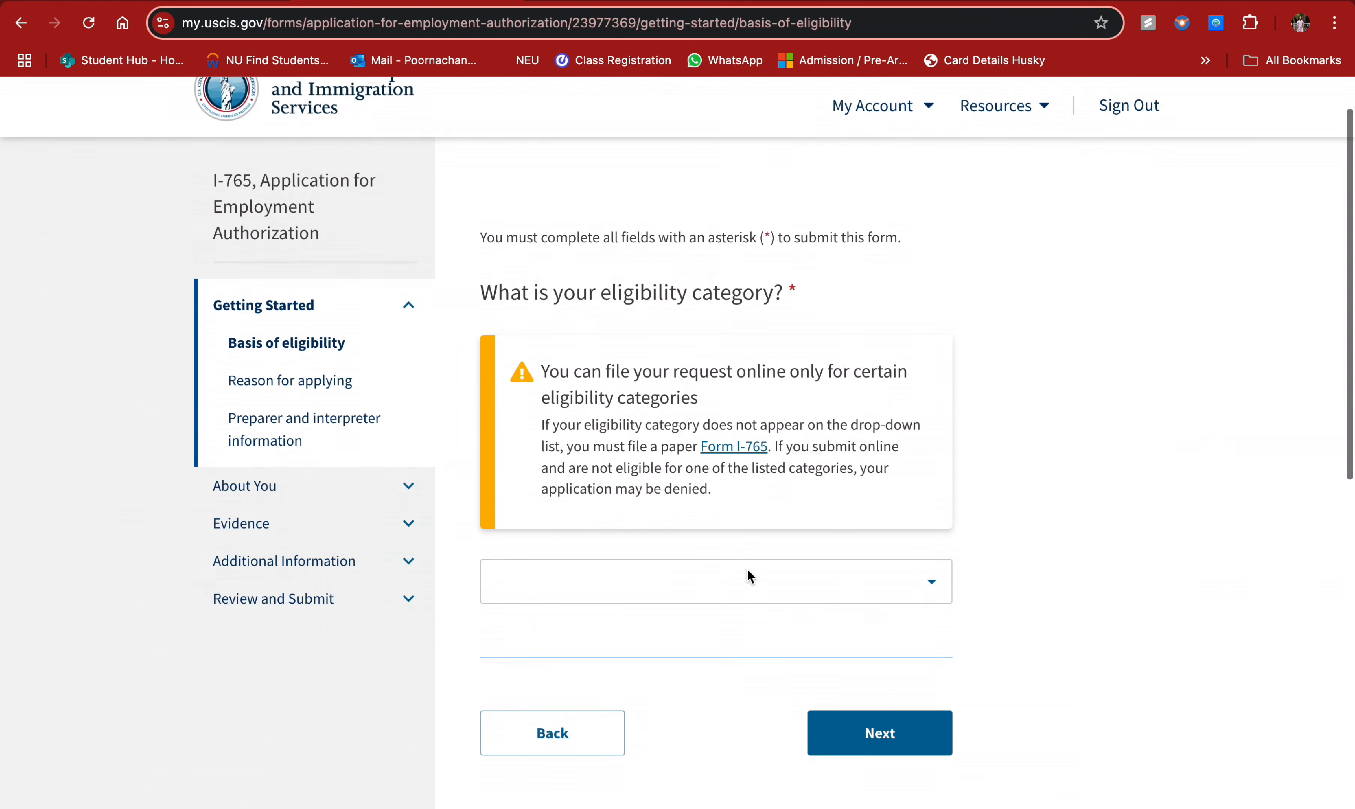
pyautogui.click(928, 572)
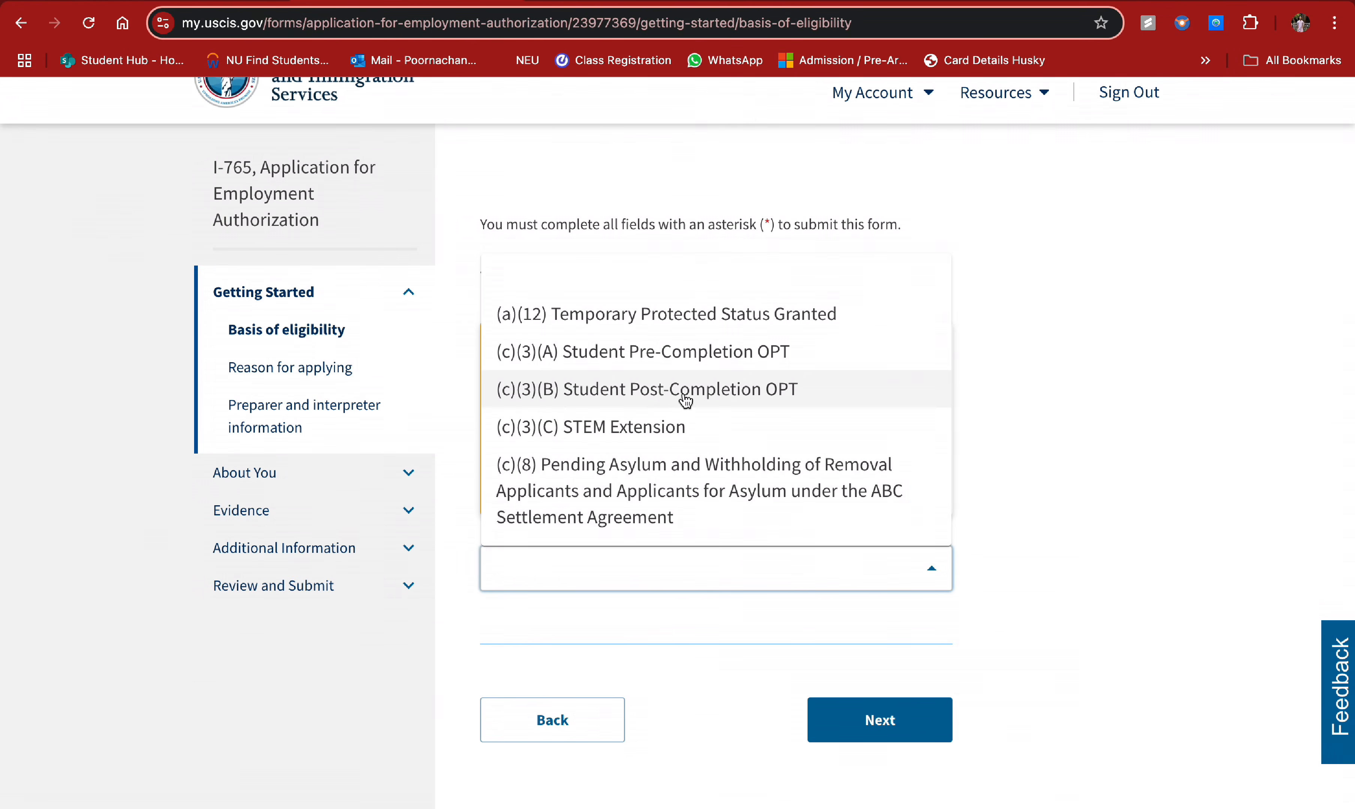
pyautogui.click(685, 392)
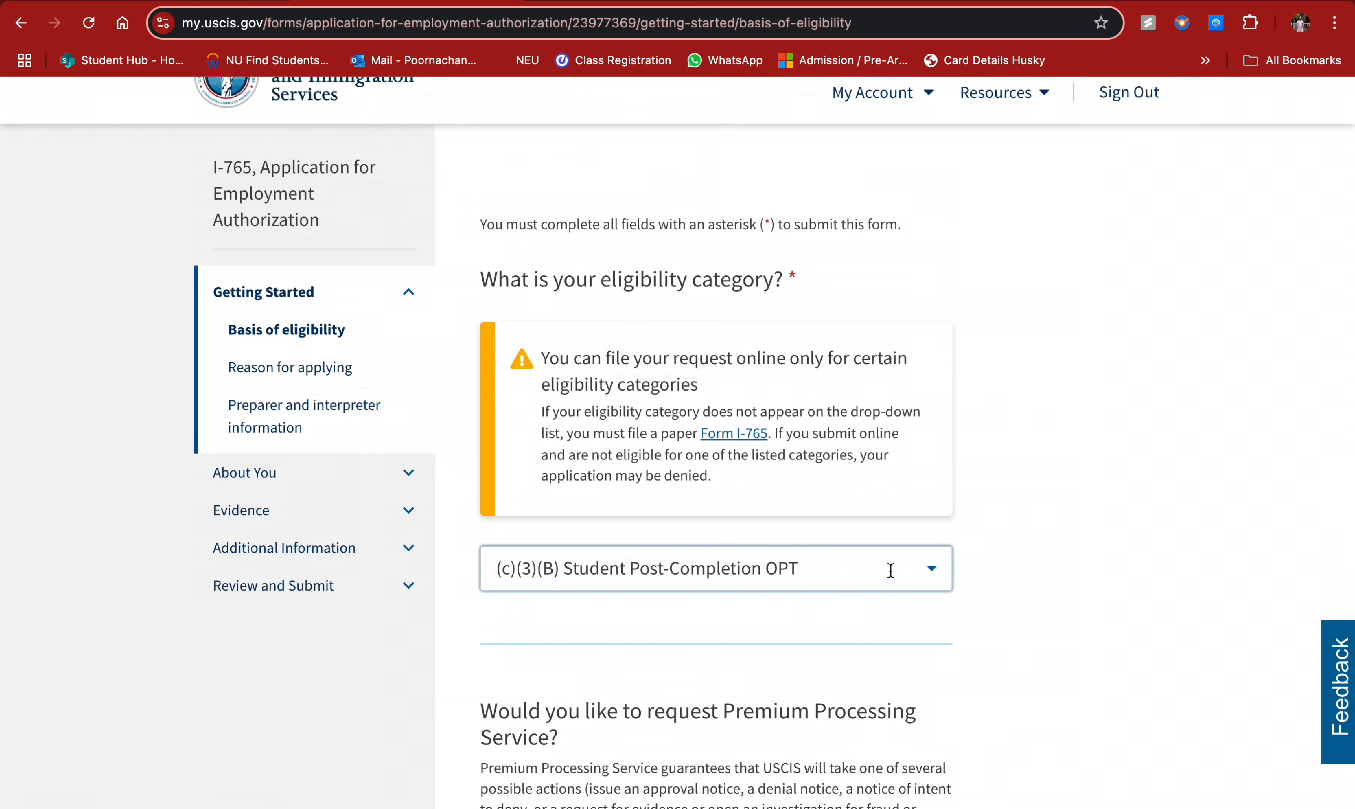
pyautogui.scroll(-5, 888, 569)
pyautogui.scroll(-3, 893, 577)
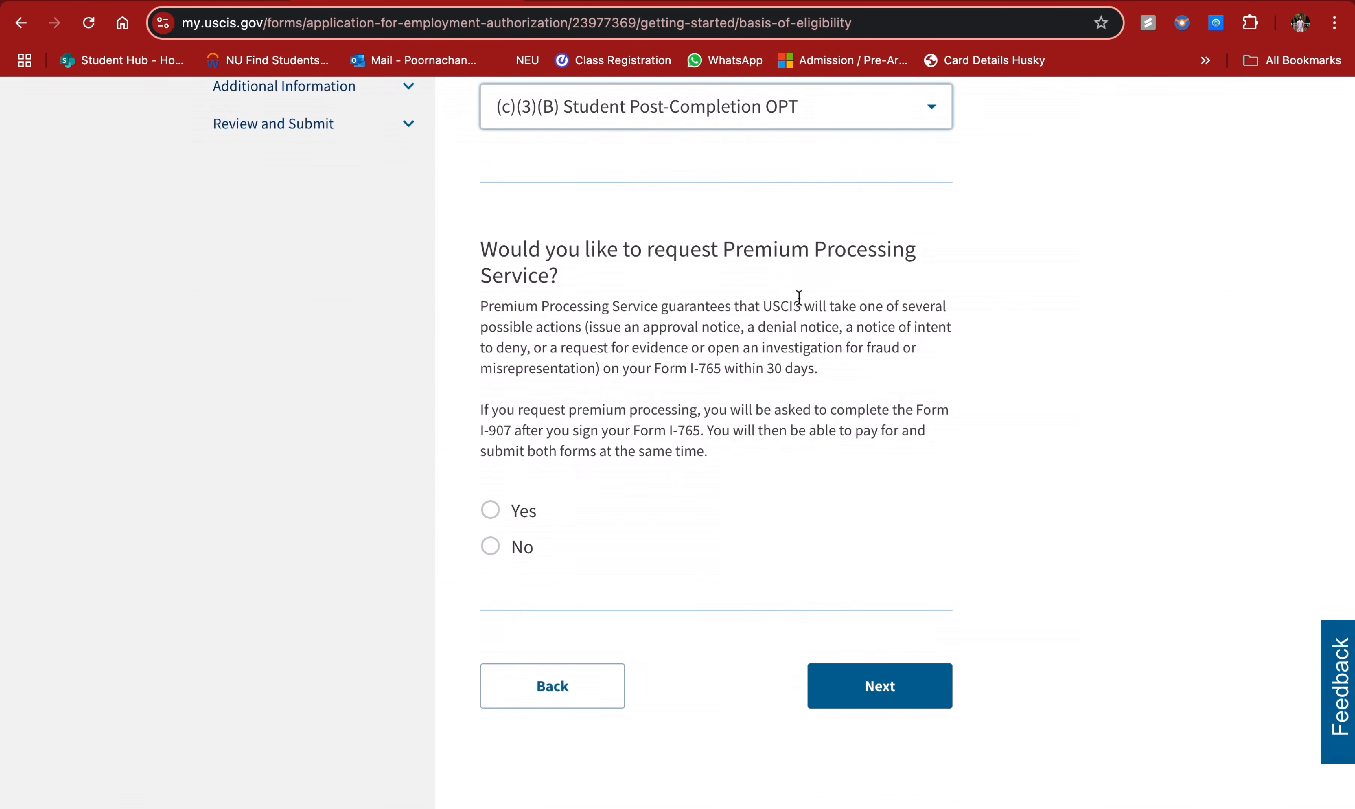
pyautogui.click(490, 547)
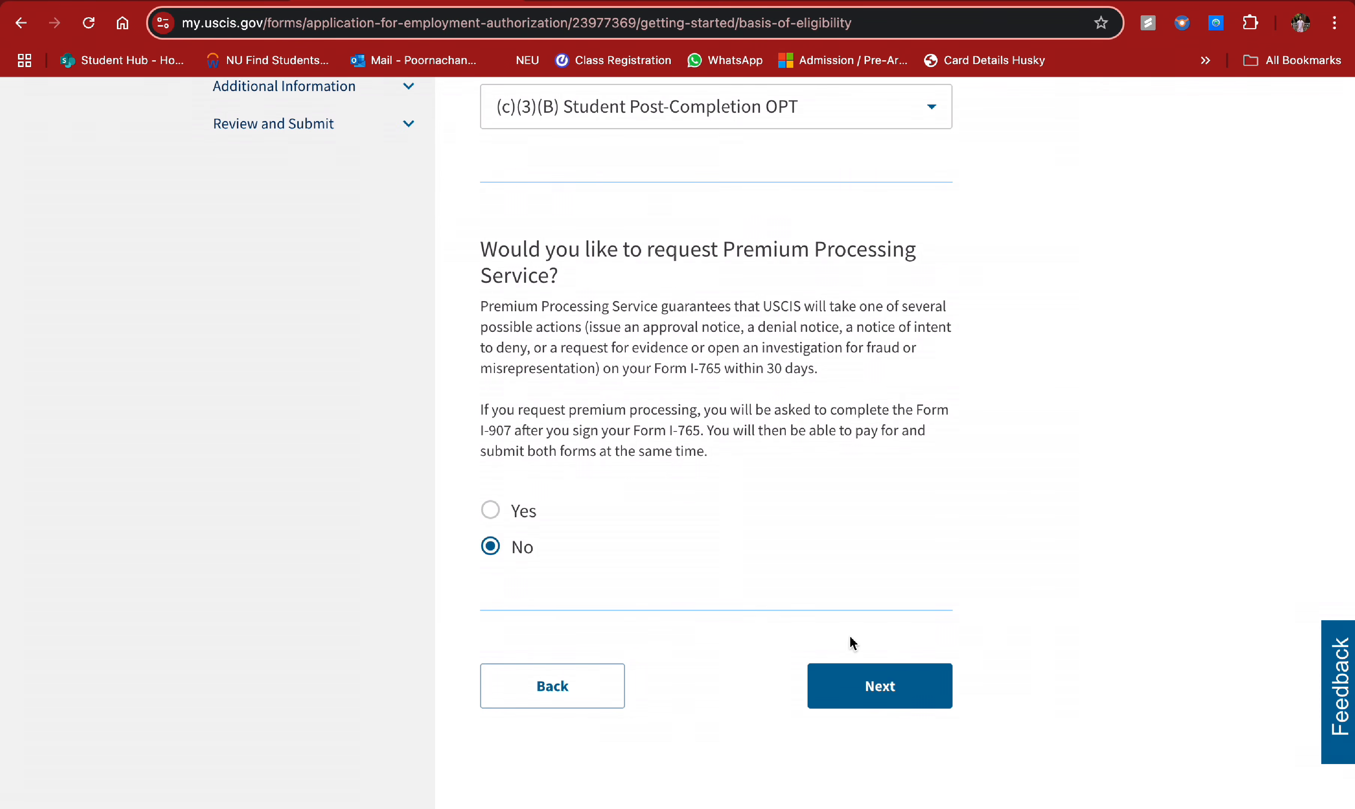
pyautogui.click(875, 688)
pyautogui.scroll(-2, 781, 552)
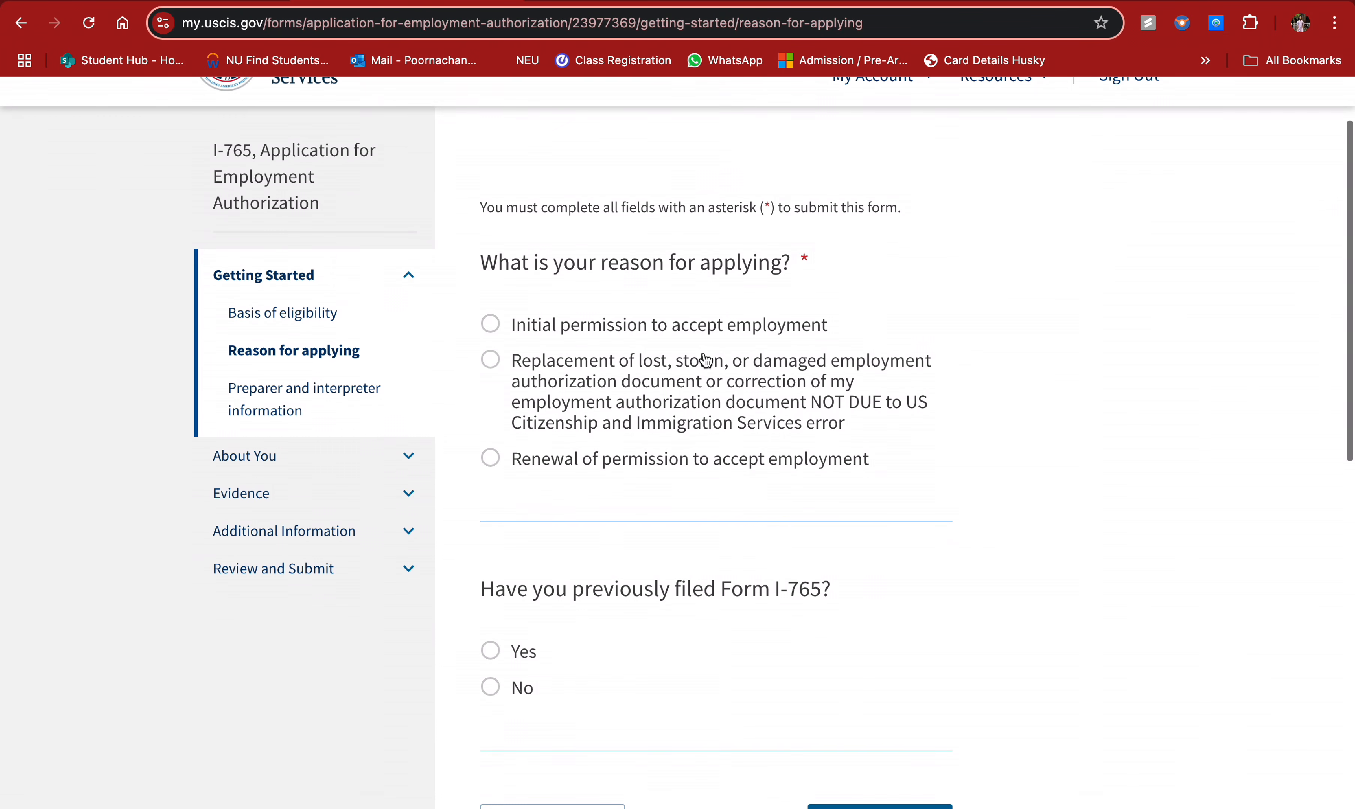
# - Request initial permission to accept employment and answer No to a previous I-765 filing
pyautogui.click(536, 328)
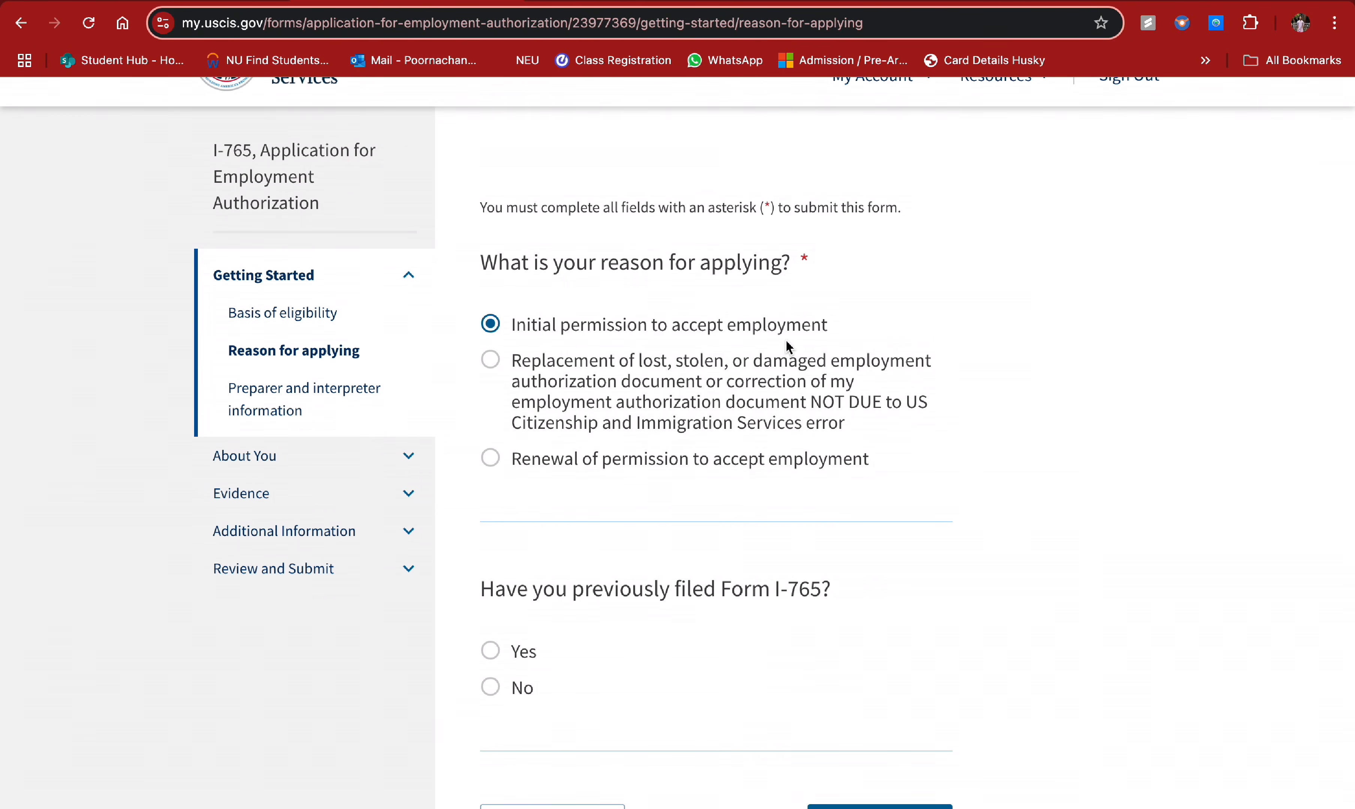
pyautogui.scroll(-1, 785, 339)
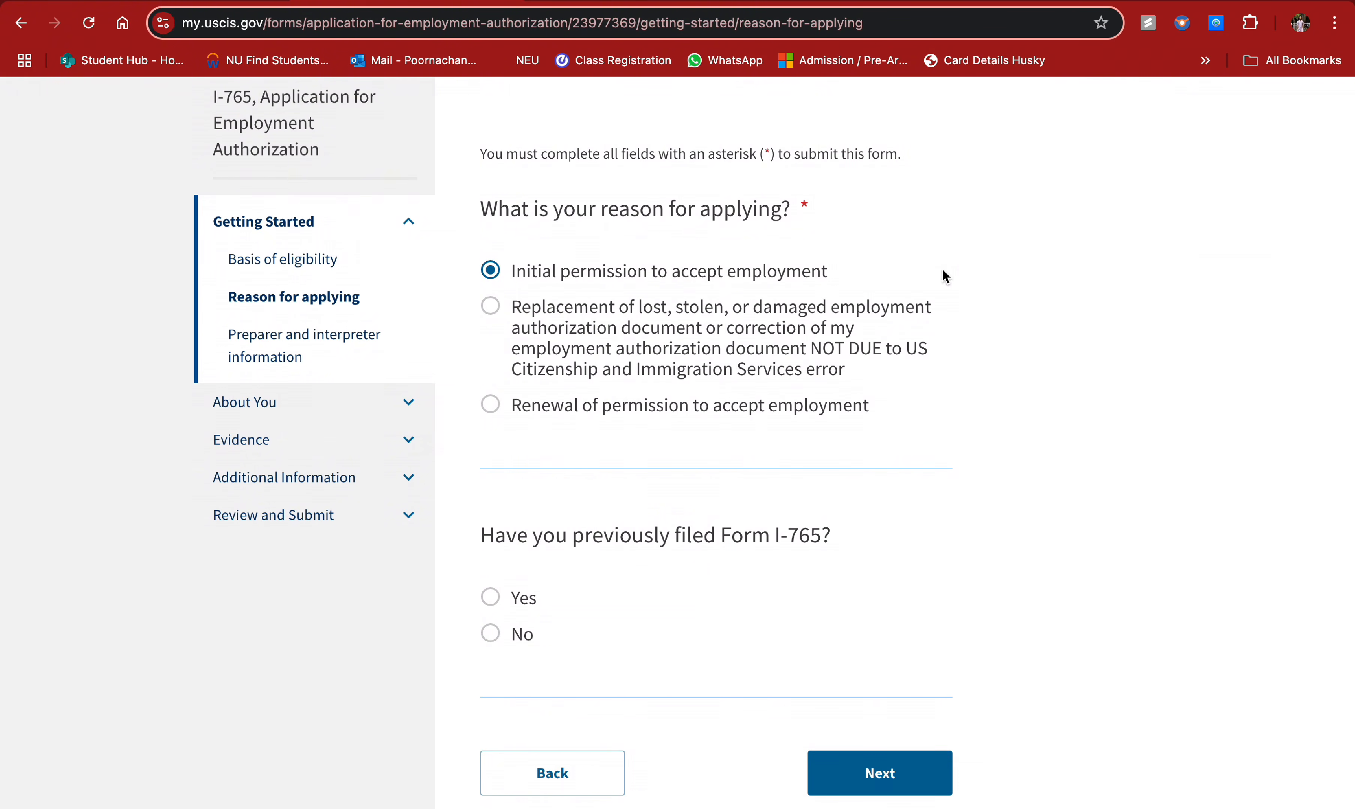
pyautogui.scroll(-1, 944, 271)
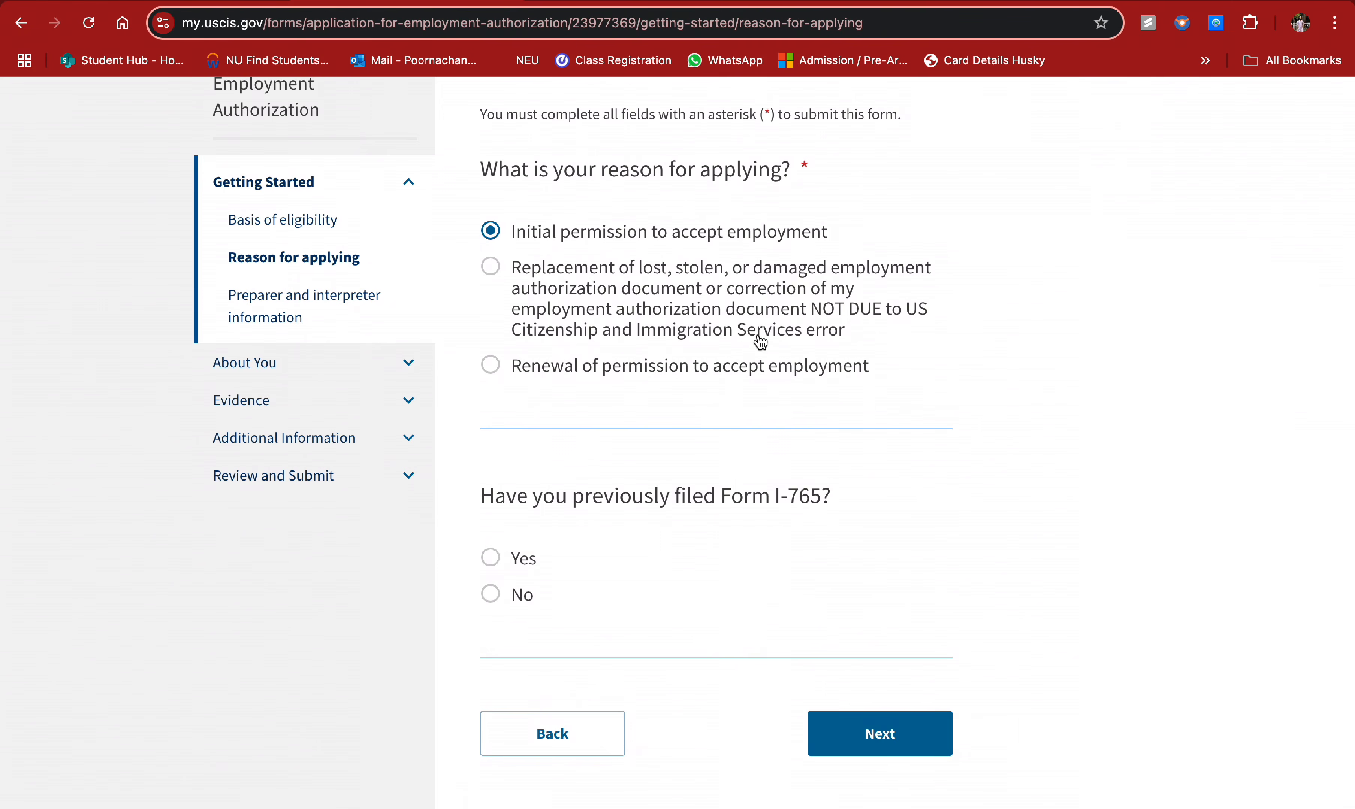
pyautogui.scroll(-1, 671, 448)
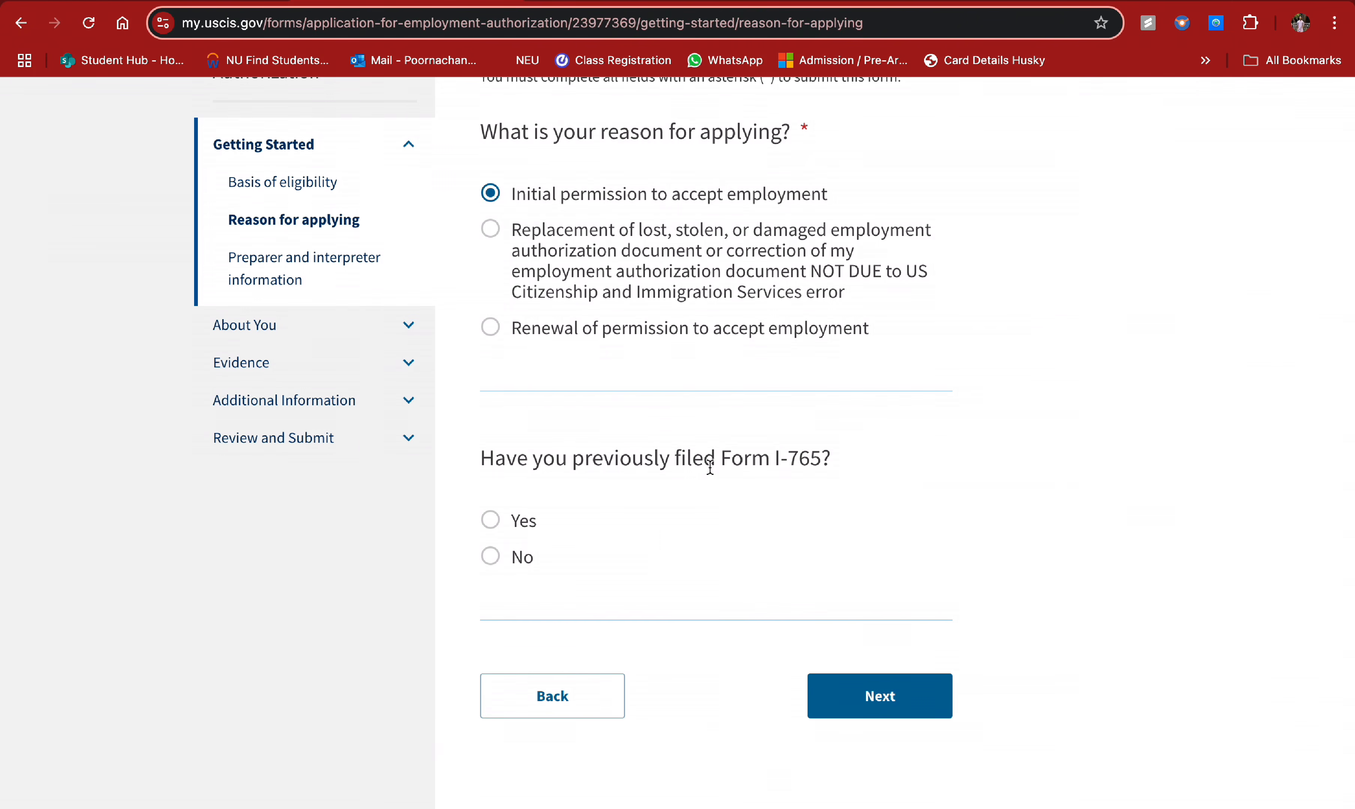
pyautogui.click(490, 556)
pyautogui.scroll(-2, 869, 389)
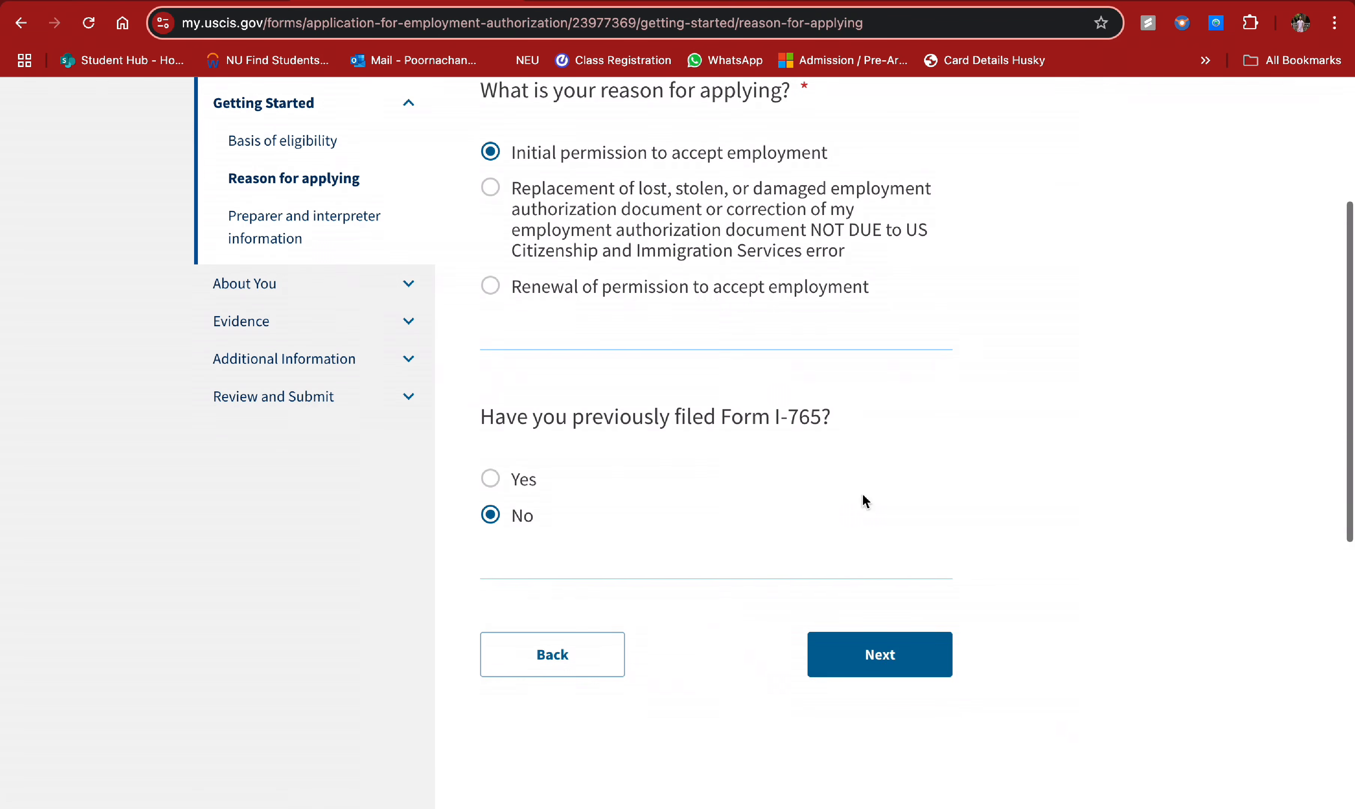
pyautogui.click(878, 648)
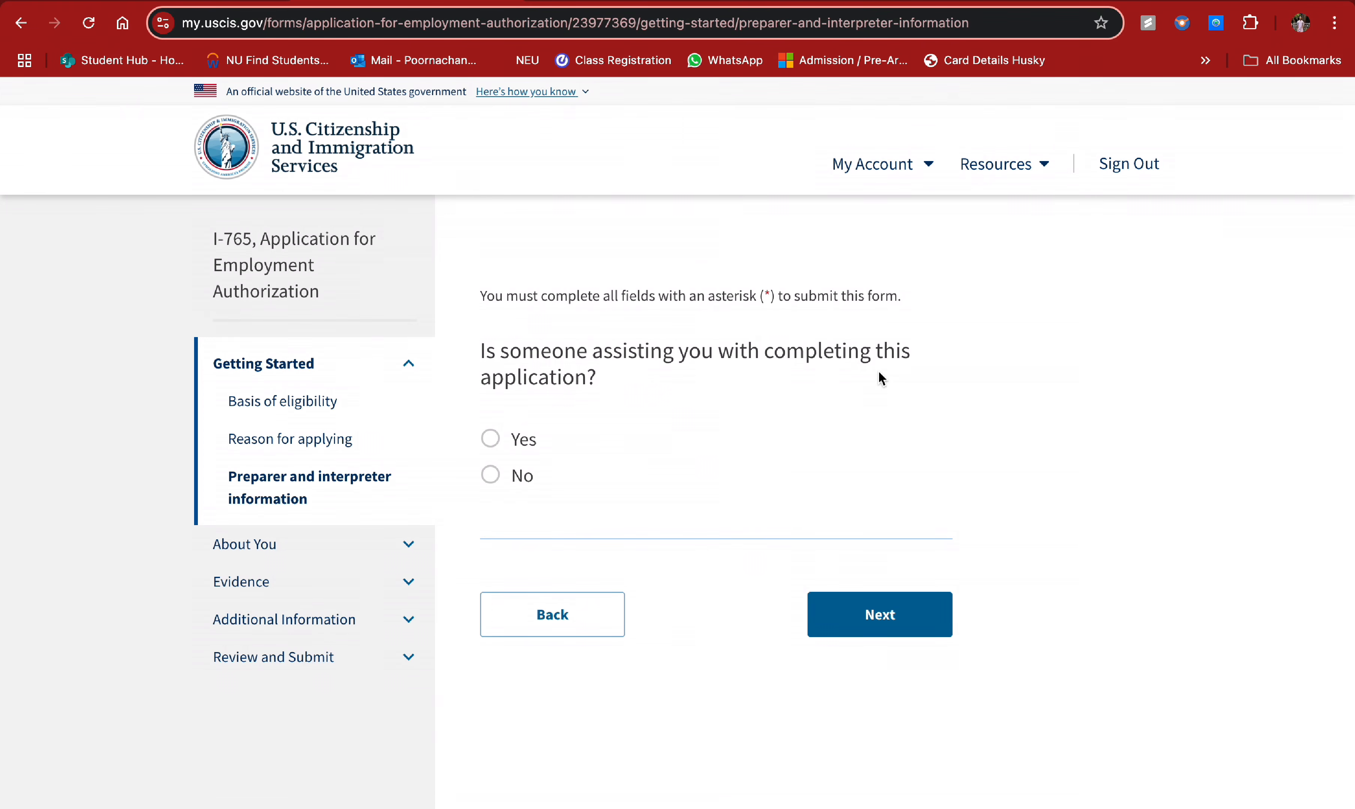
# - Answer No to receiving assistance with the application and continue to the Your name page
pyautogui.click(520, 442)
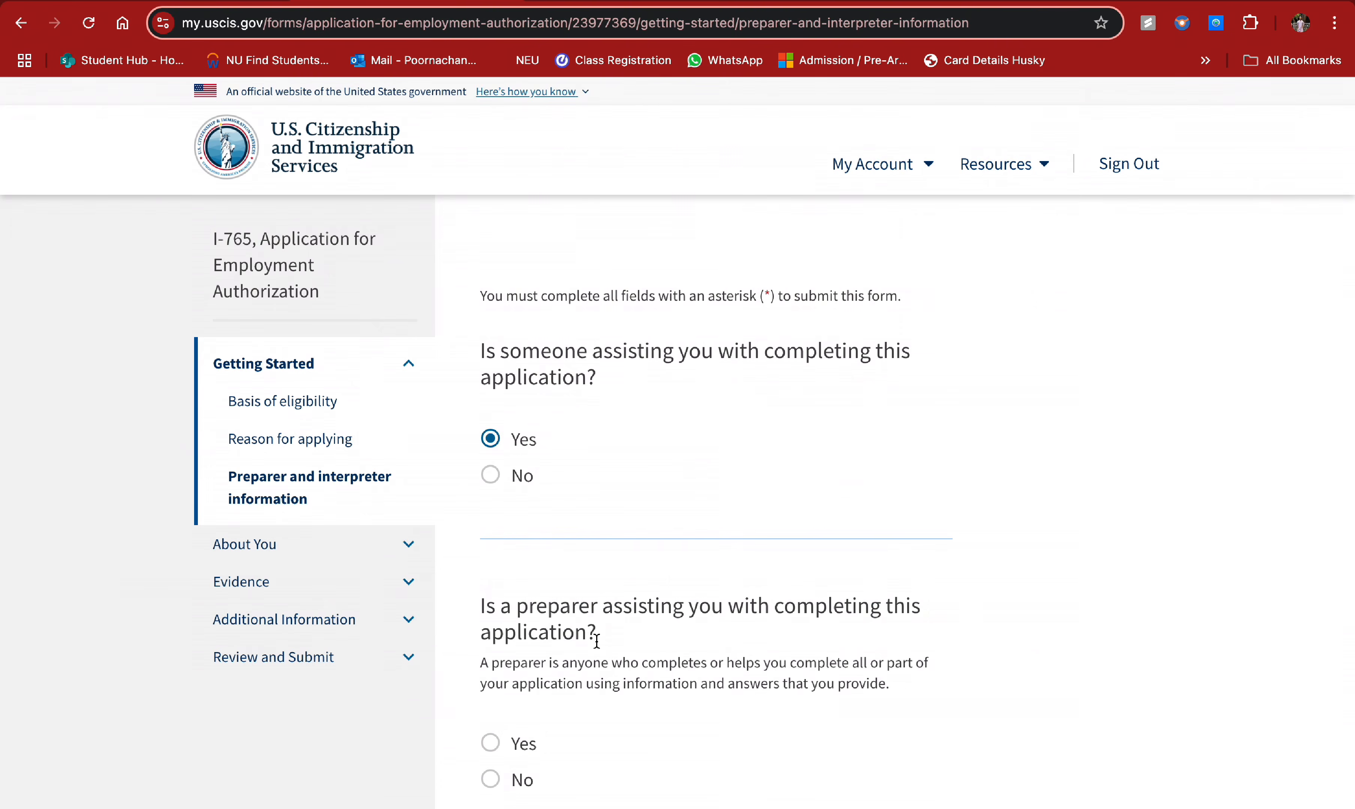
pyautogui.scroll(-3, 597, 641)
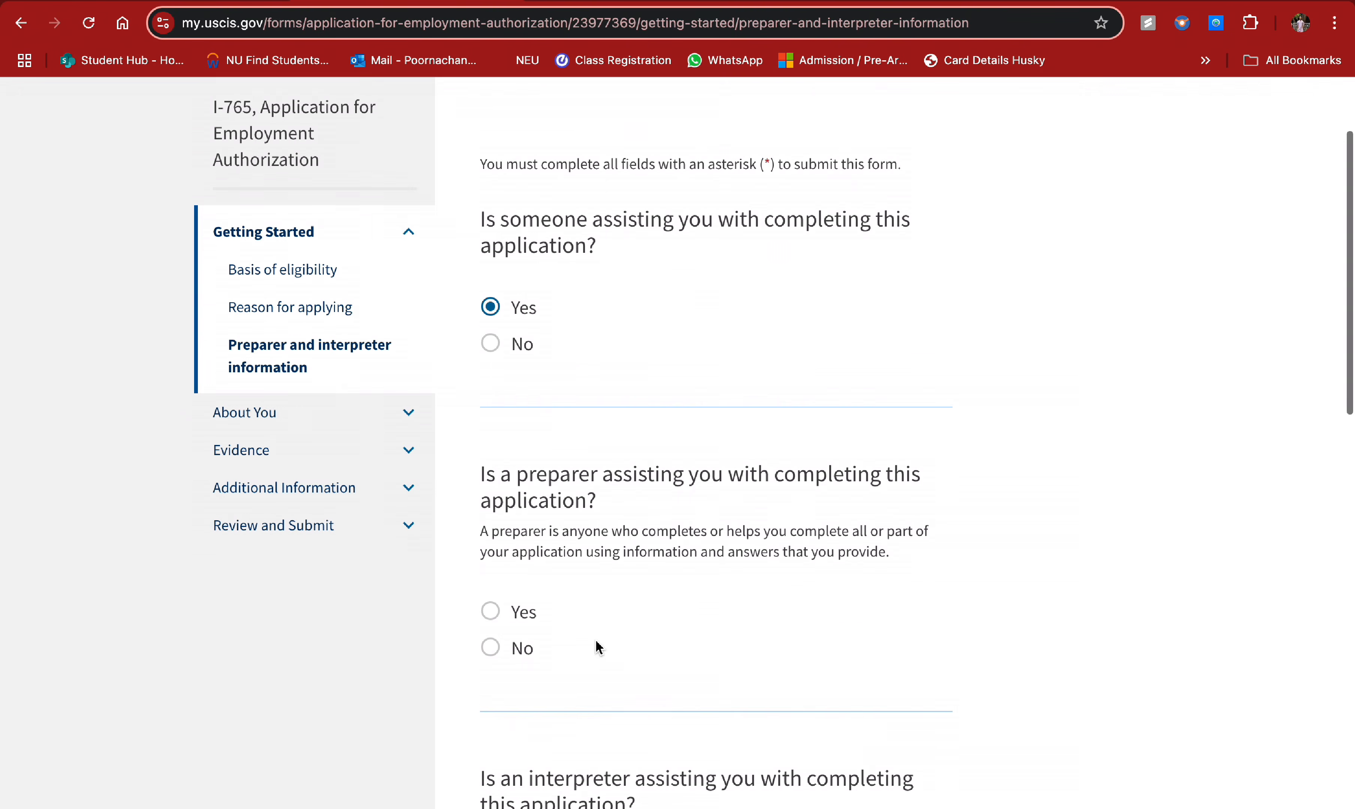
pyautogui.click(492, 346)
pyautogui.scroll(-1, 735, 379)
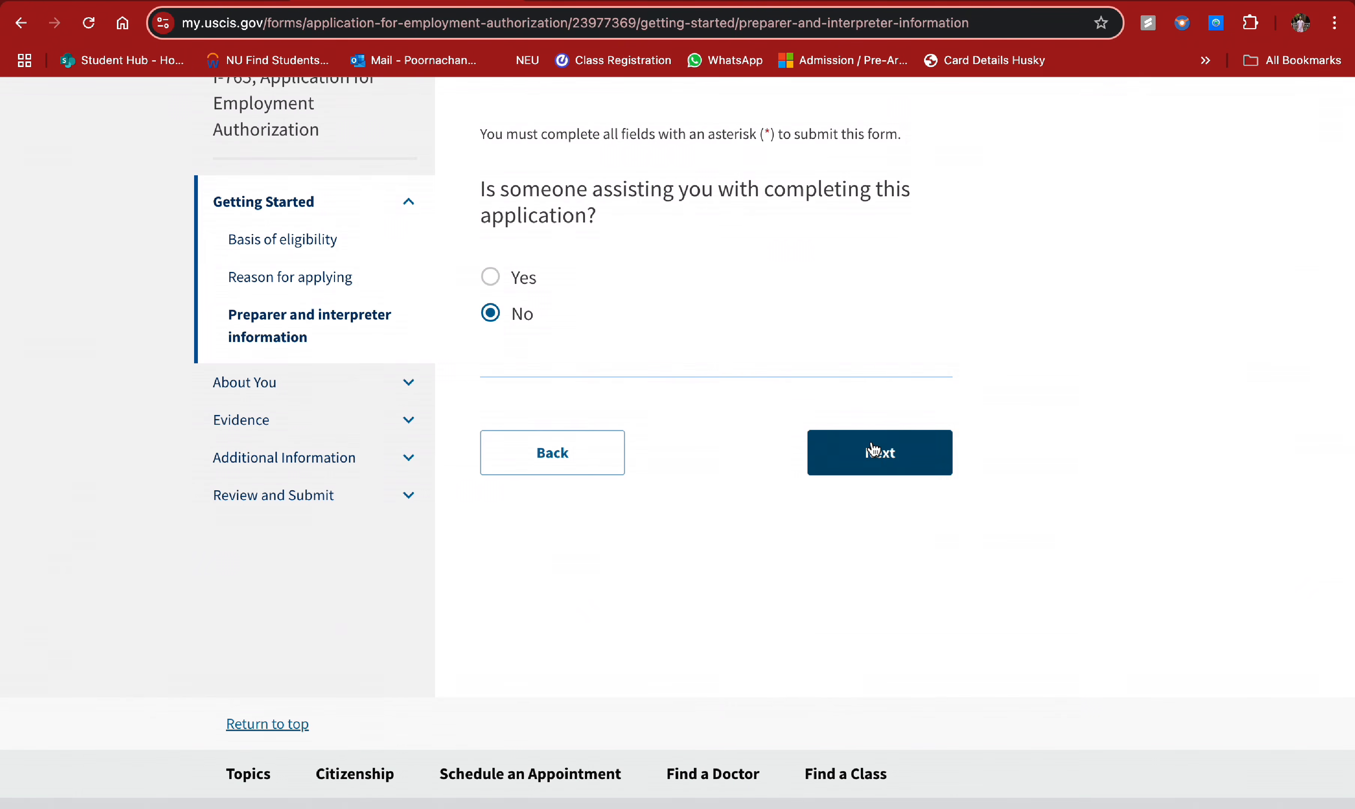
pyautogui.click(874, 462)
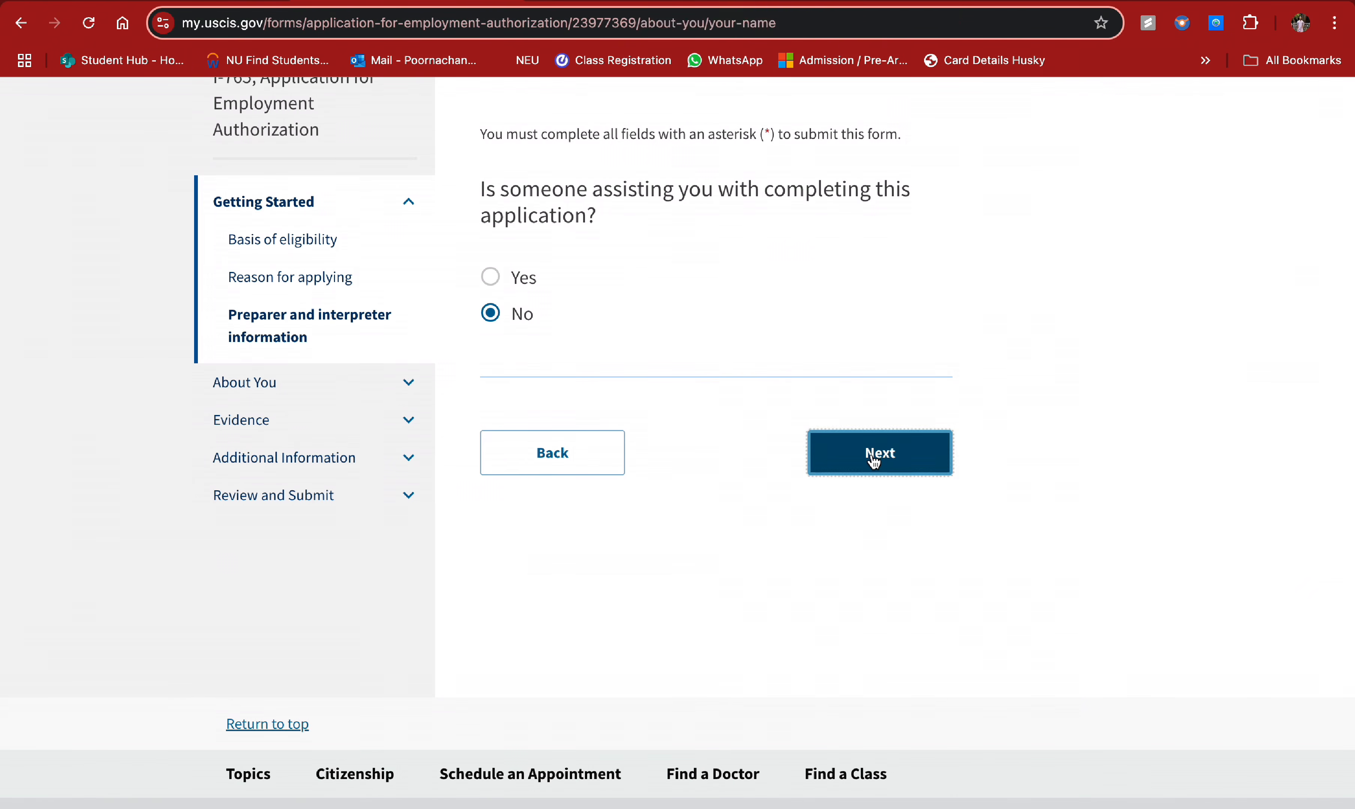
# - Enter the applicant's given name and family name
pyautogui.click(626, 502)
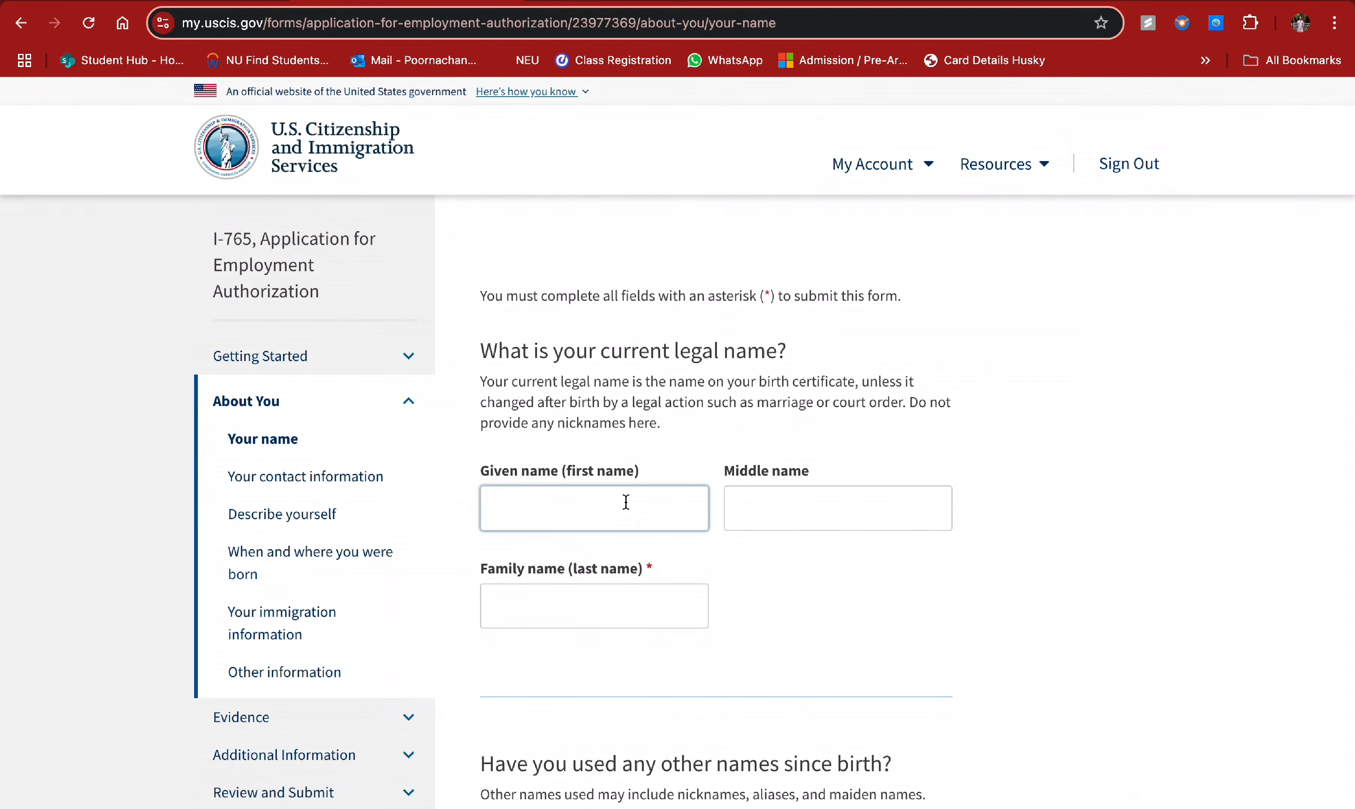
pyautogui.scroll(-2, 625, 502)
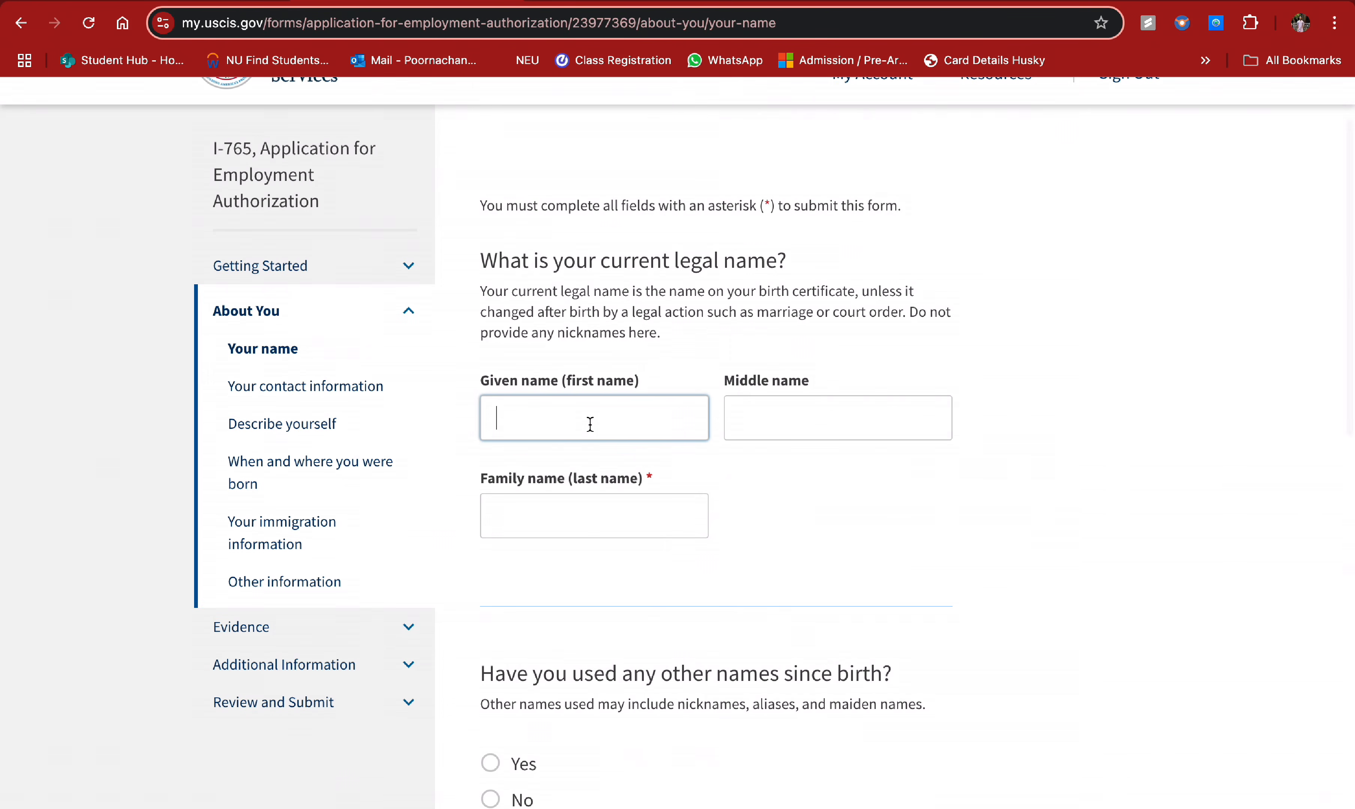
pyautogui.click(786, 435)
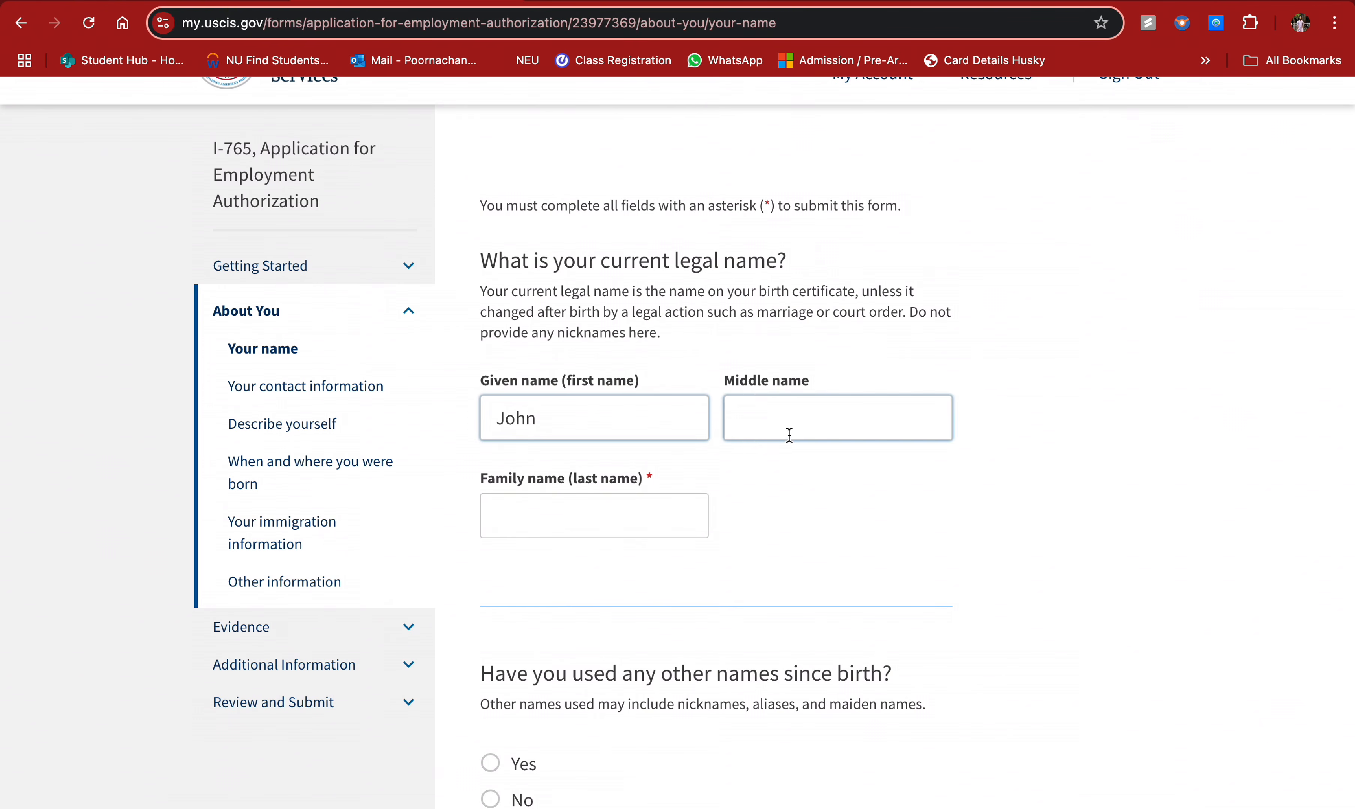
pyautogui.click(676, 504)
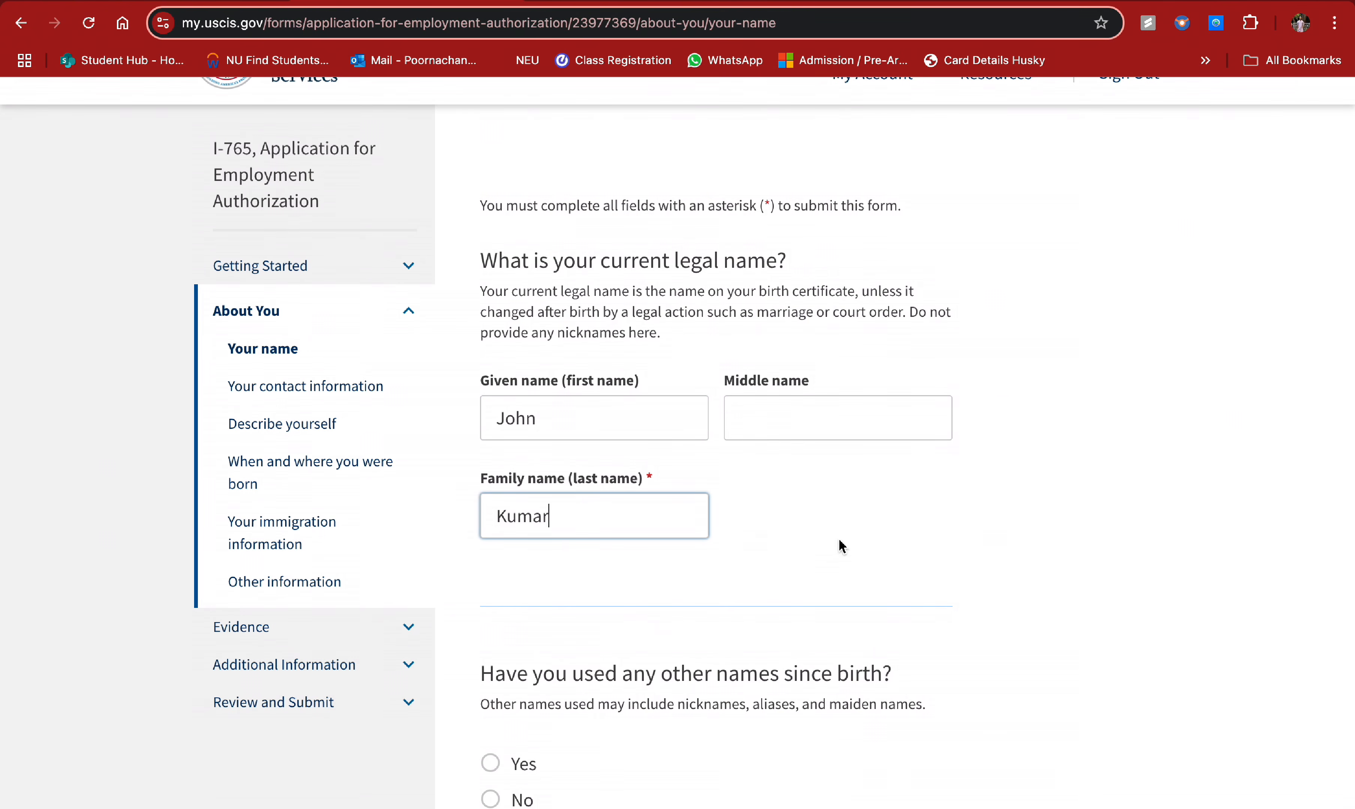
# - Answer No to having used other names and continue to contact information
pyautogui.scroll(-5, 838, 542)
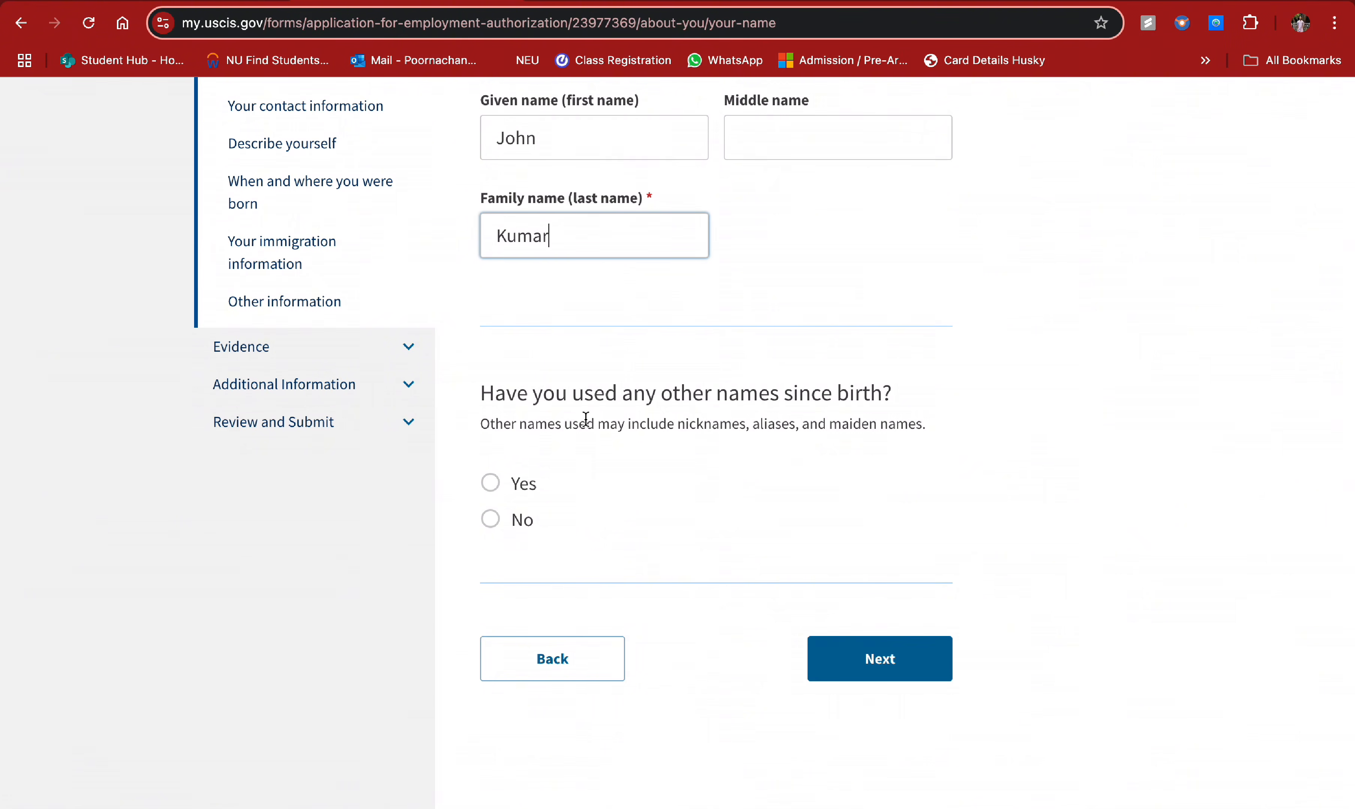
pyautogui.click(491, 483)
pyautogui.scroll(-2, 632, 549)
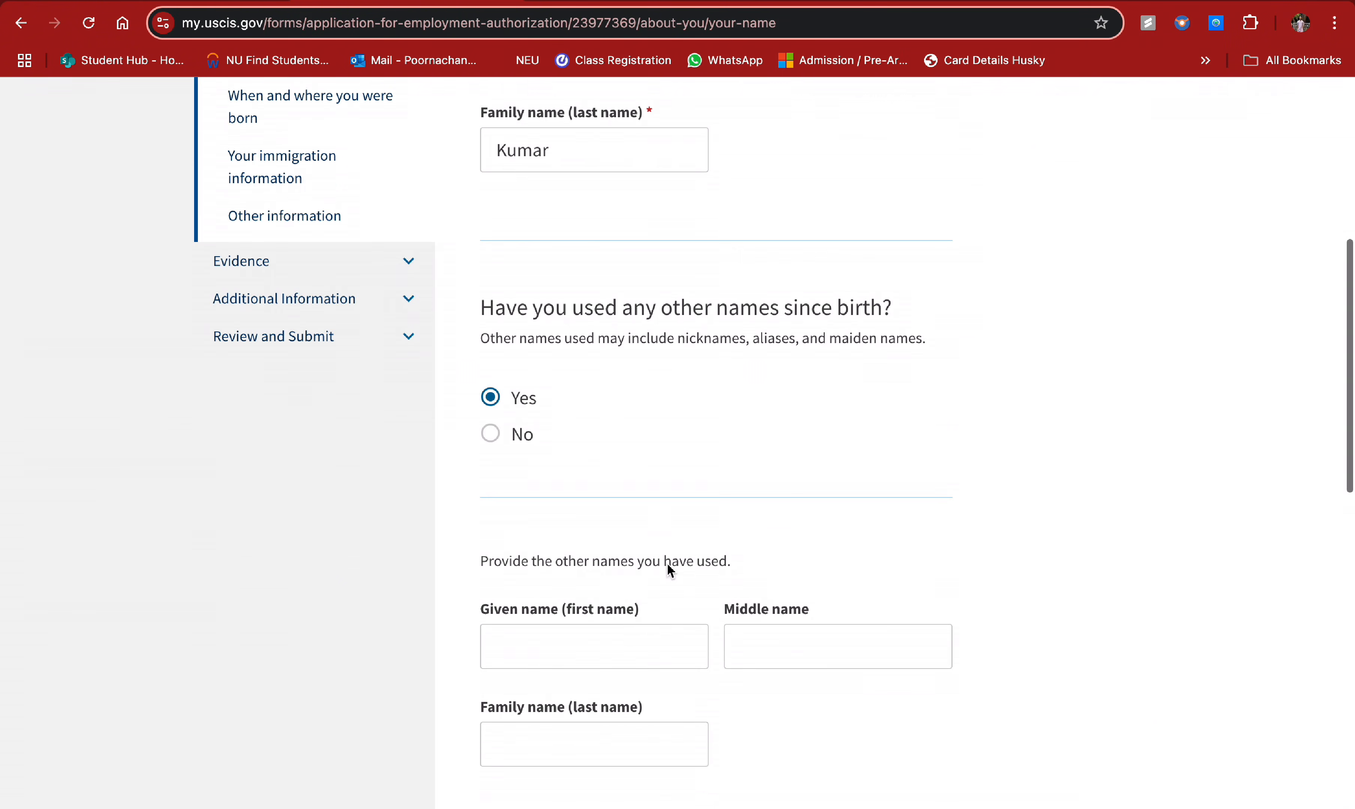
pyautogui.click(491, 434)
pyautogui.scroll(-1, 709, 440)
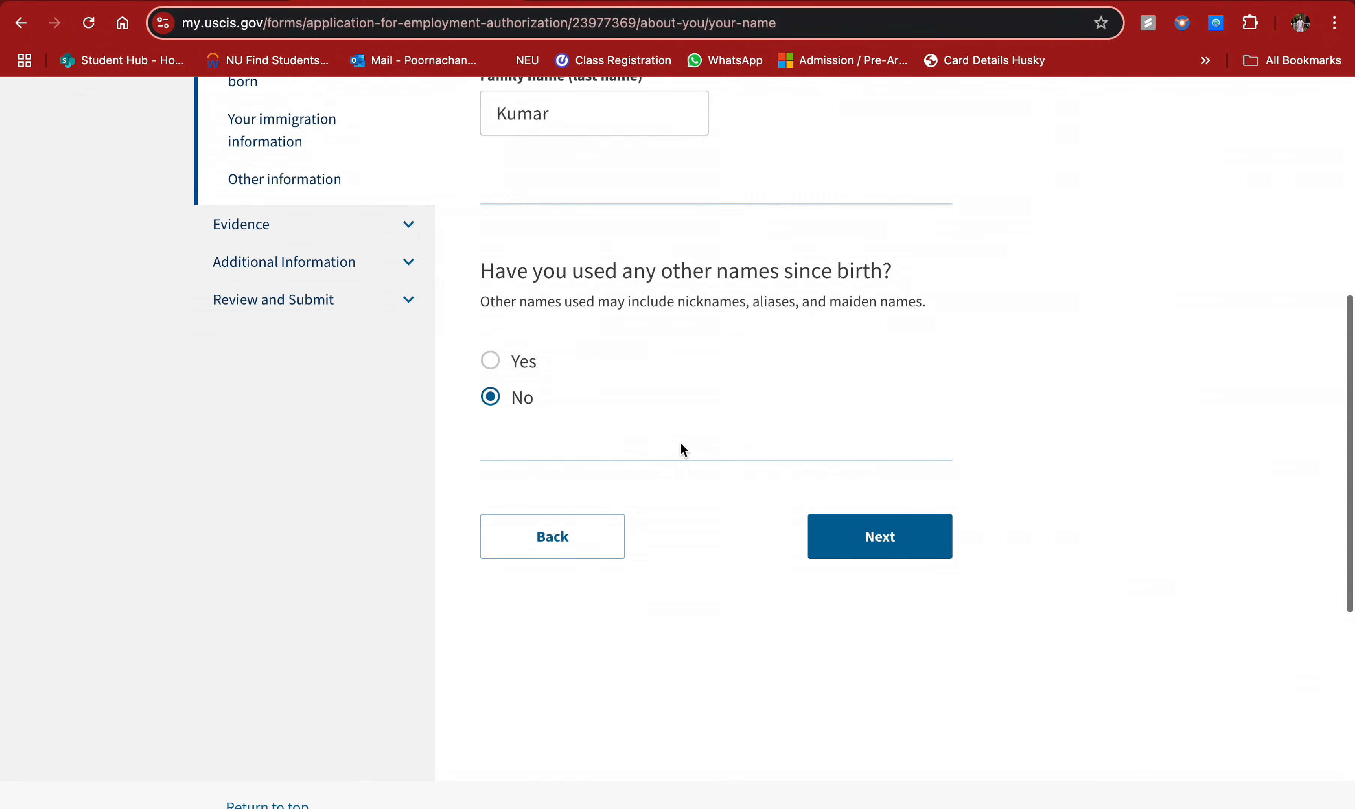
pyautogui.click(877, 554)
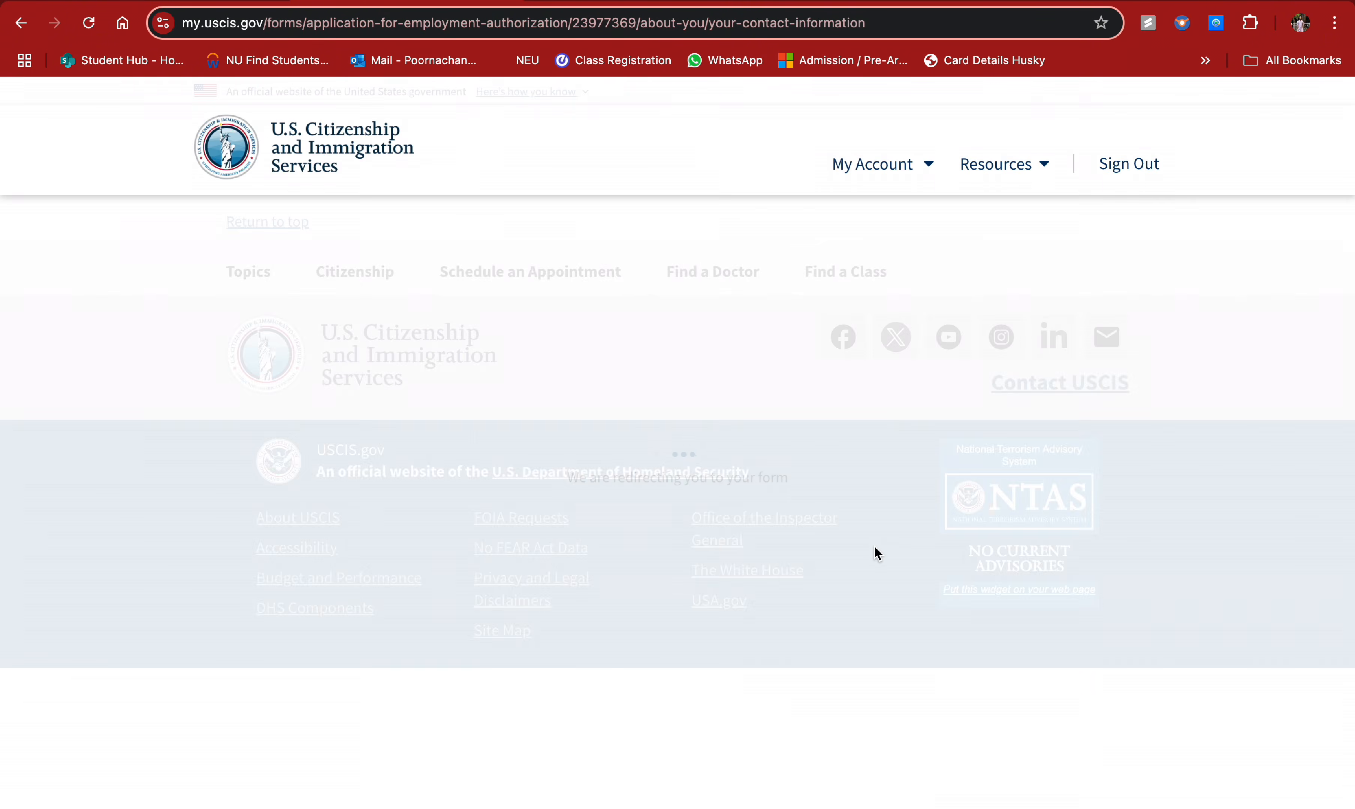
# - Enter the daytime phone number and mark the mobile number as the same as daytime
pyautogui.click(663, 441)
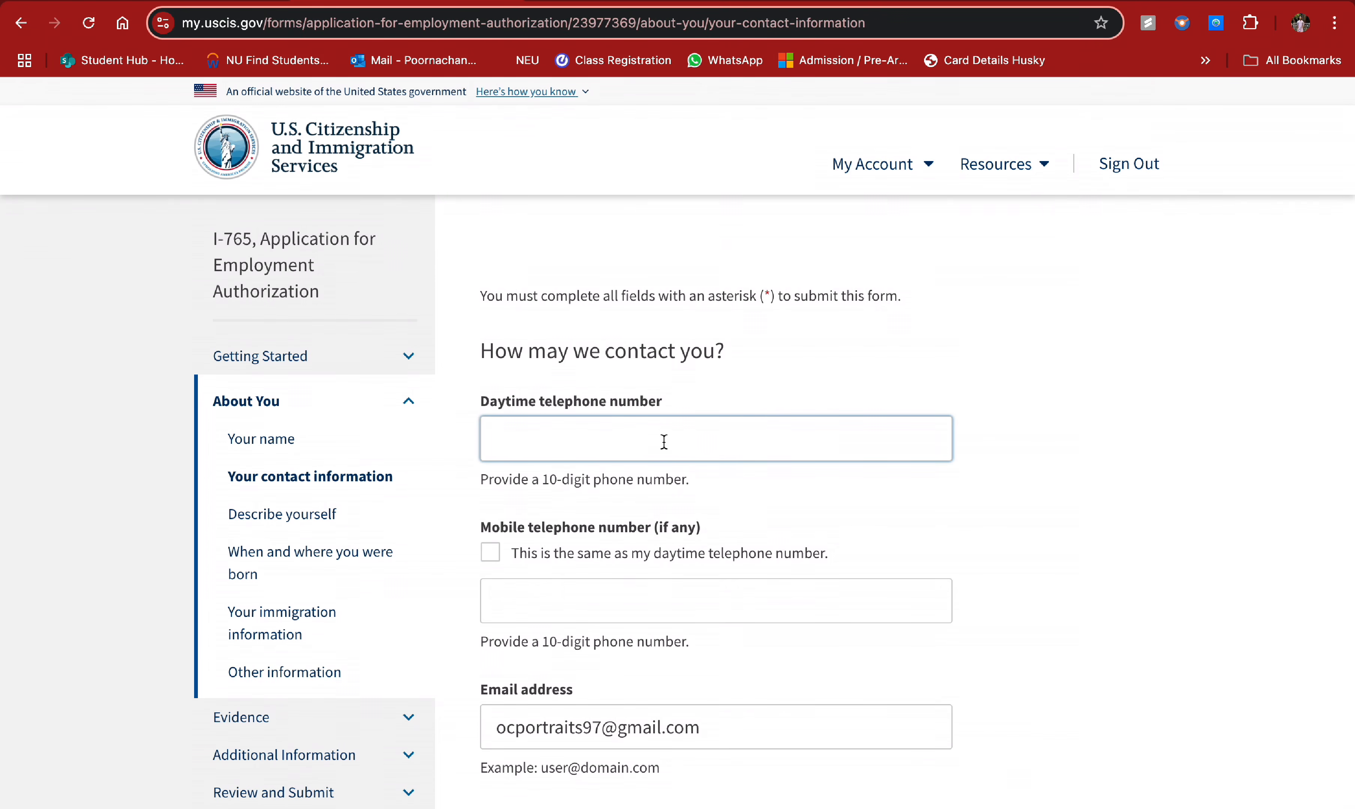
pyautogui.write('123) 456-7890')
pyautogui.scroll(-3, 696, 529)
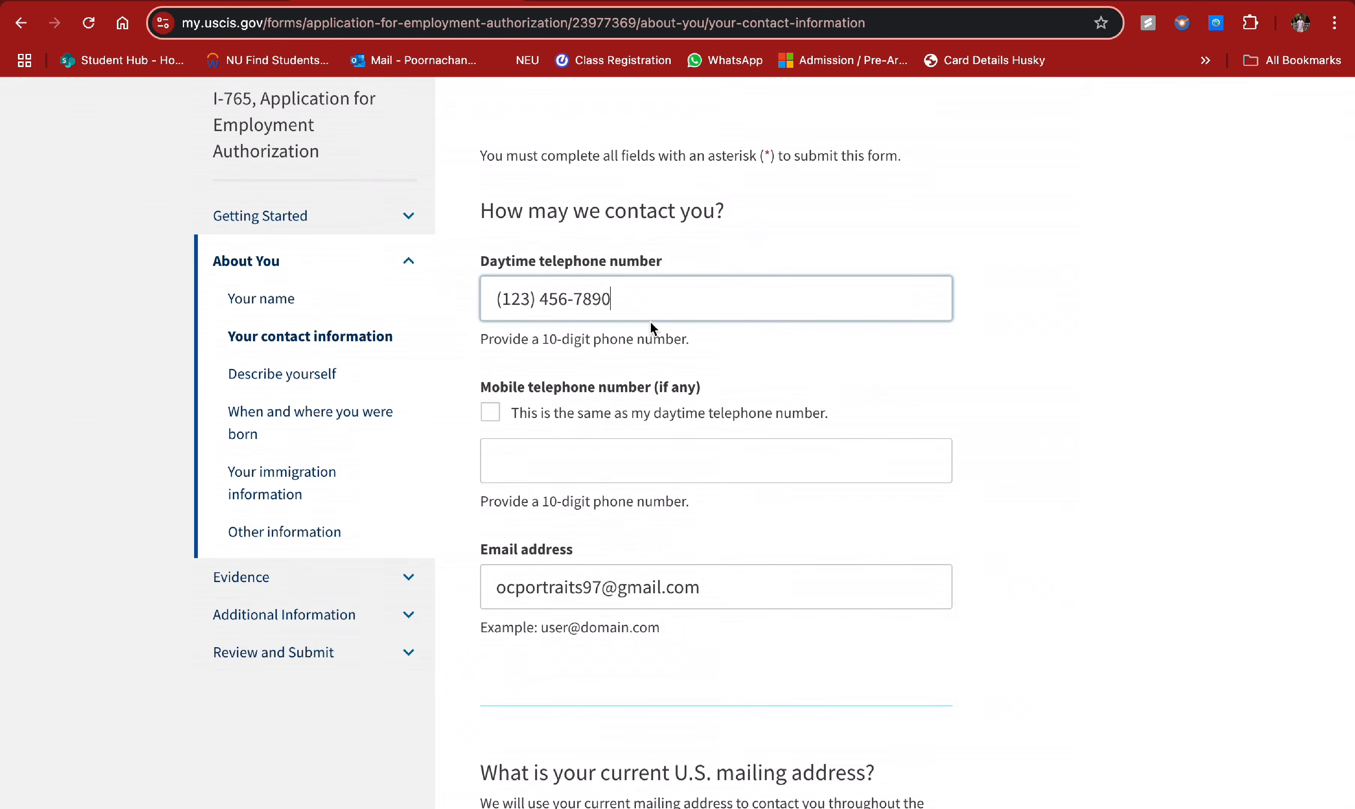
pyautogui.click(494, 423)
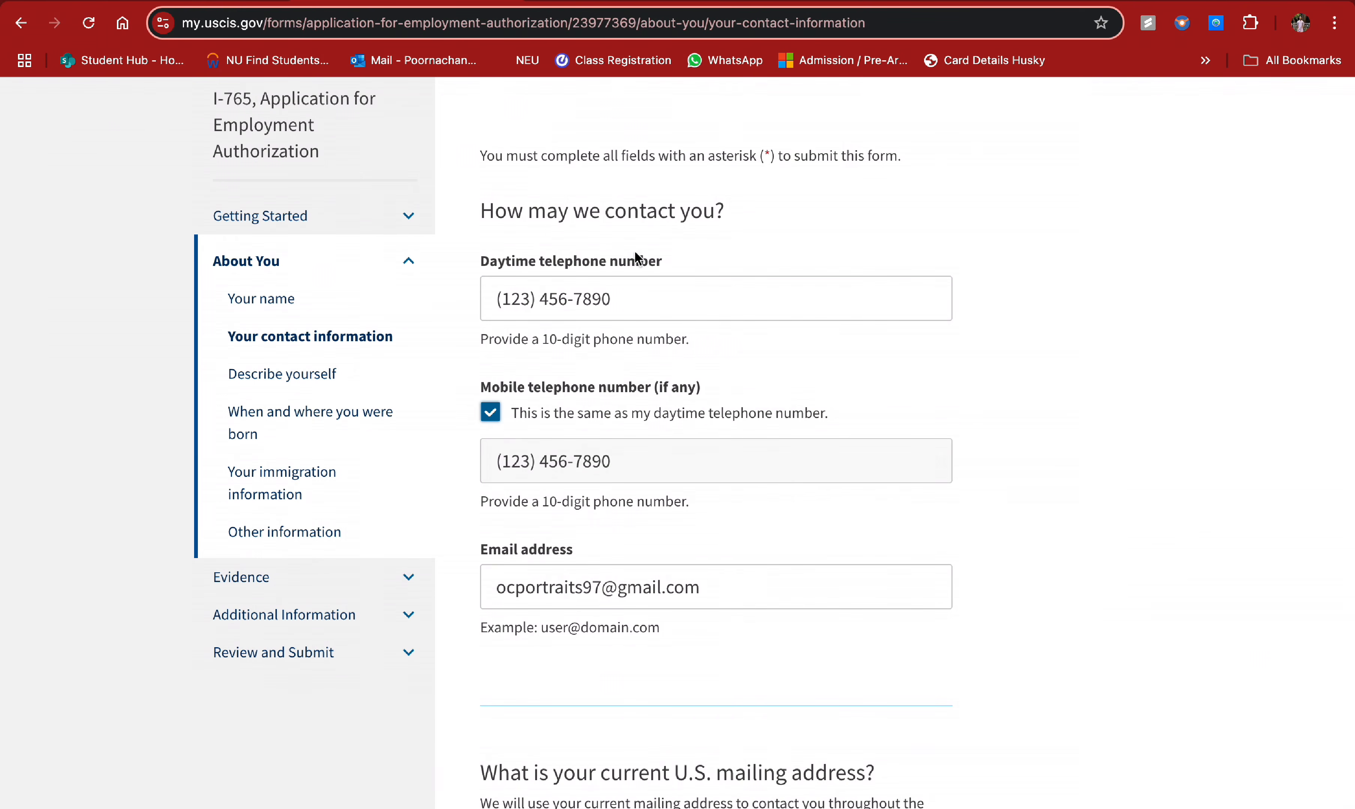
pyautogui.click(495, 428)
pyautogui.click(588, 465)
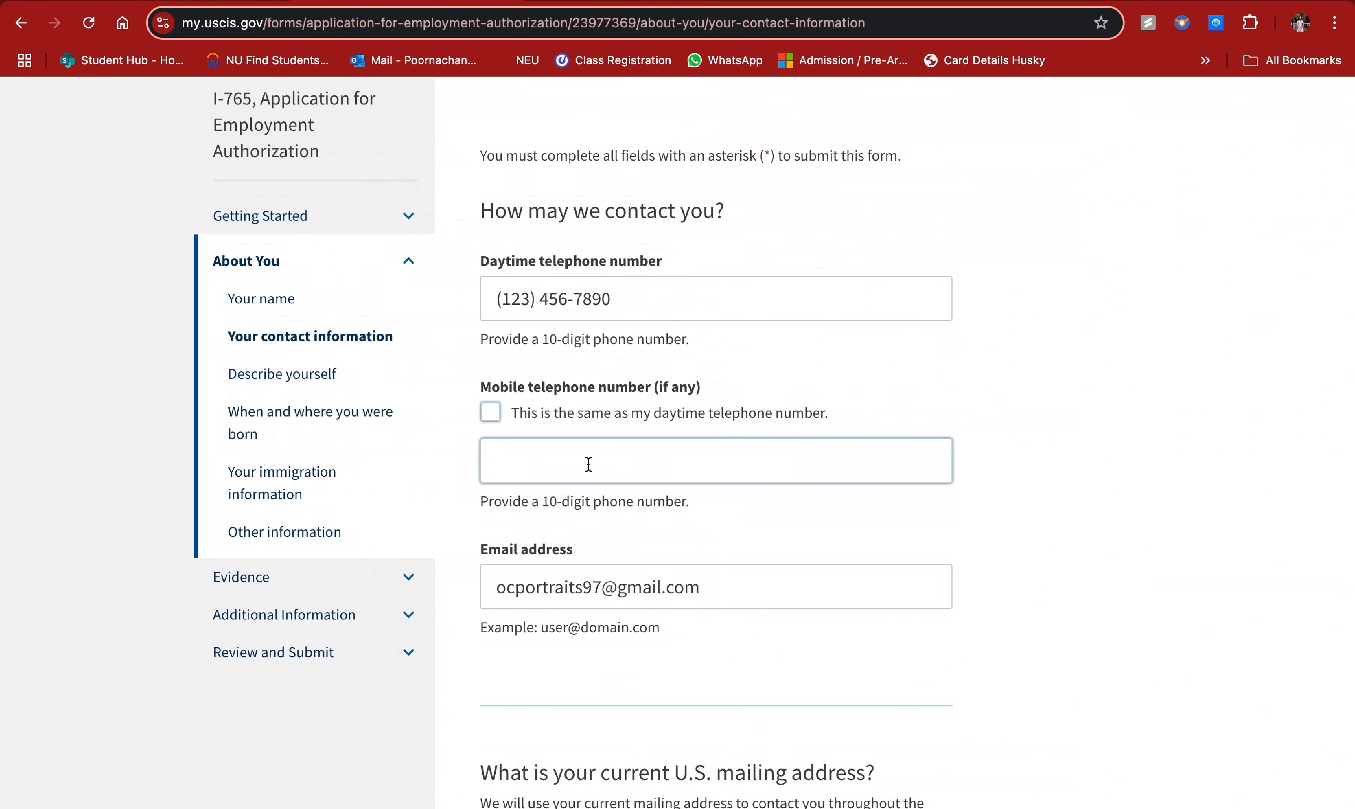
pyautogui.click(489, 412)
pyautogui.scroll(-2, 642, 486)
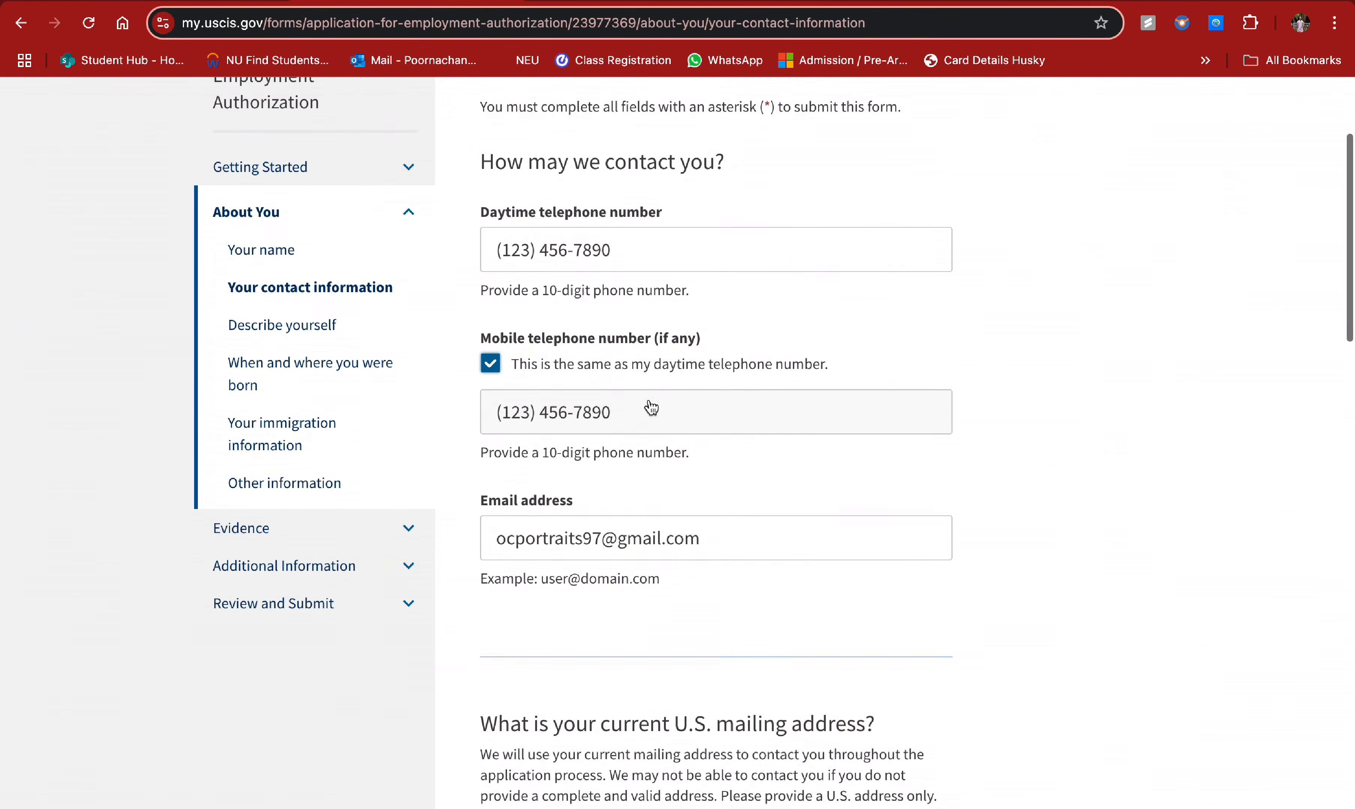
pyautogui.scroll(-1, 652, 408)
pyautogui.scroll(-2, 599, 321)
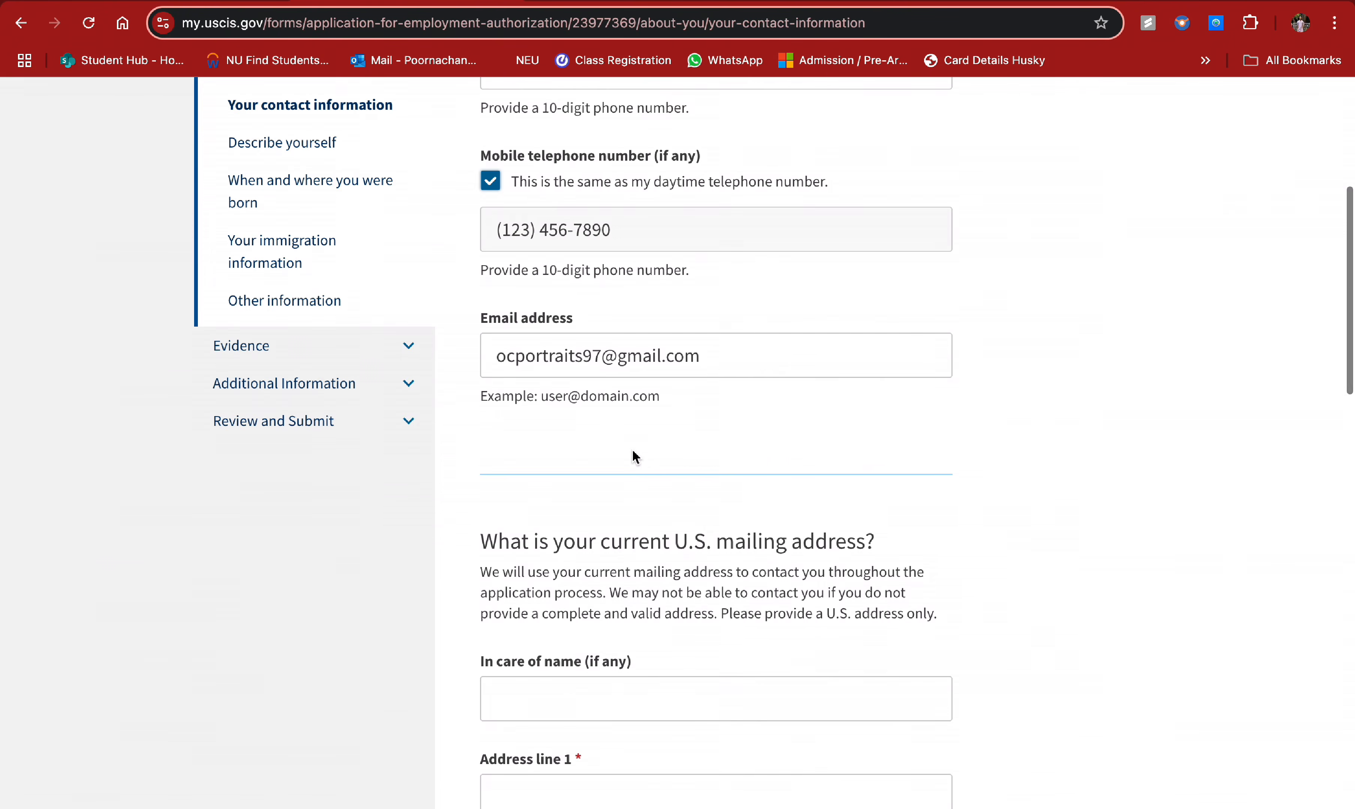
pyautogui.scroll(-5, 632, 456)
# - Fill in the mailing address's in-care-of name and first street line
pyautogui.click(575, 390)
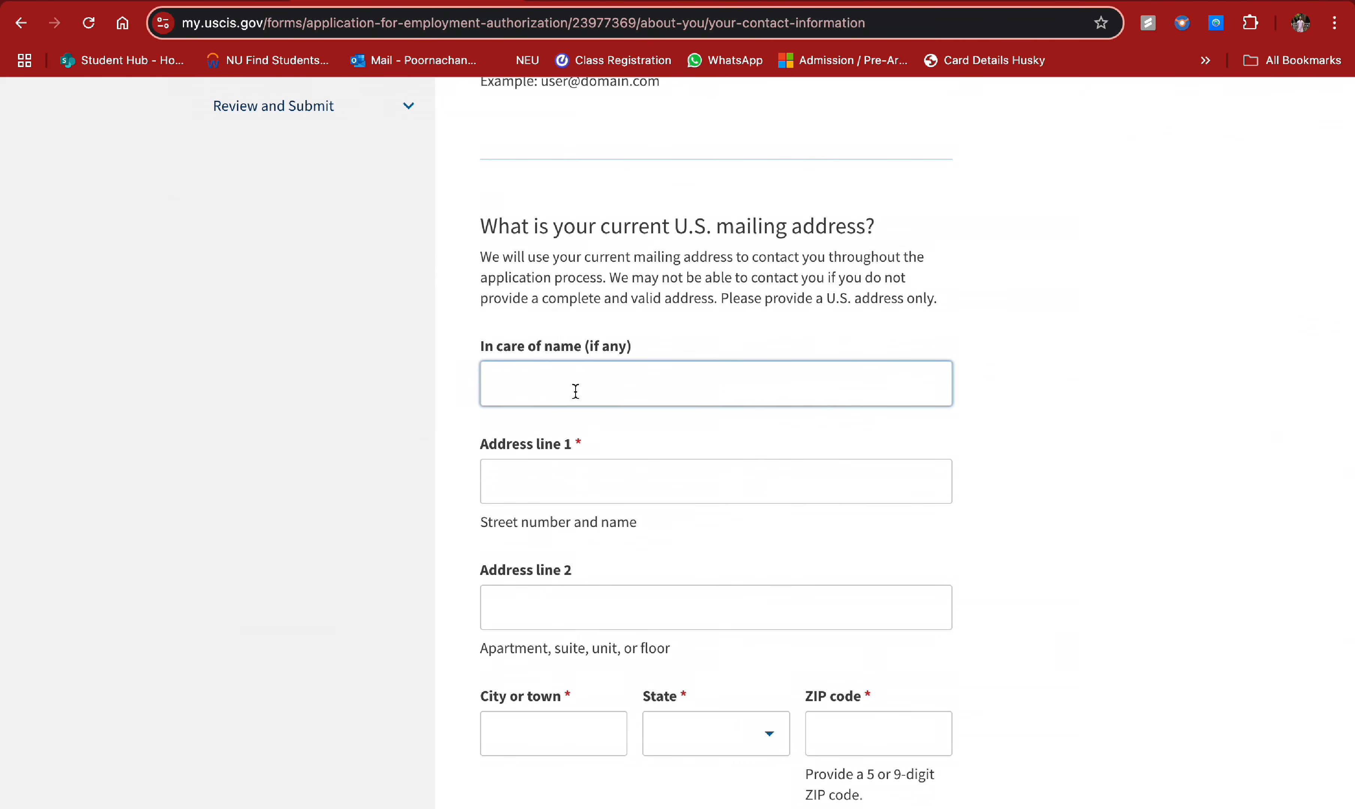
pyautogui.moveTo(485, 226); pyautogui.dragTo(896, 226)
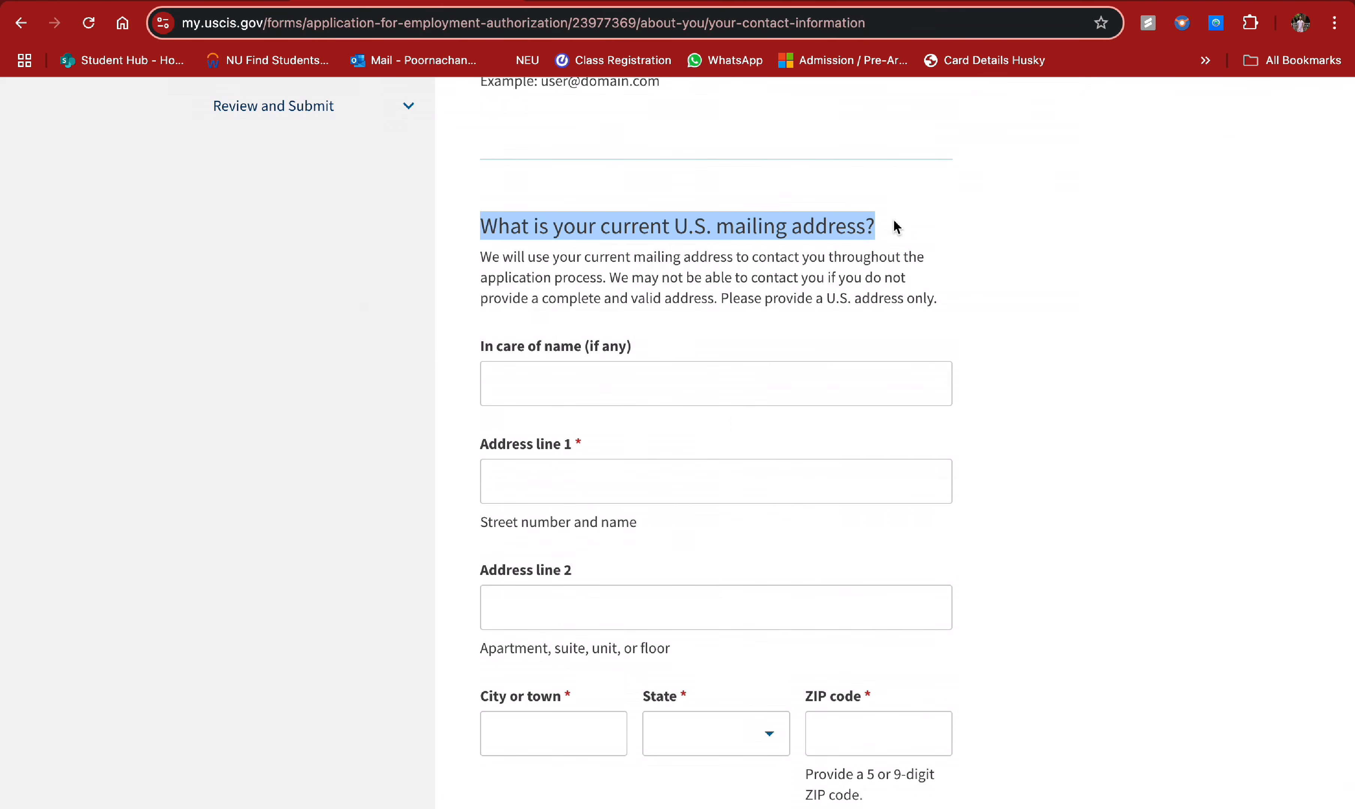
pyautogui.click(601, 390)
pyautogui.scroll(-3, 713, 375)
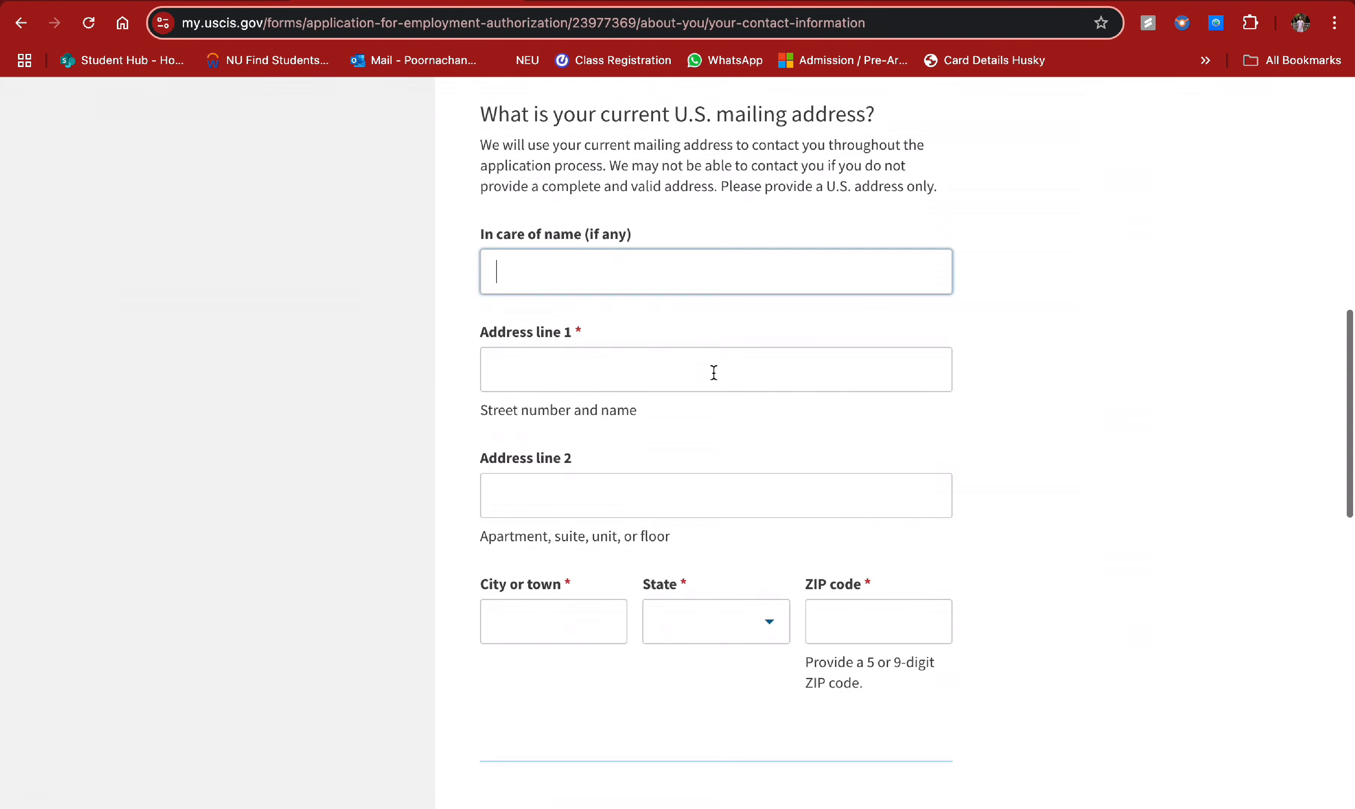
pyautogui.scroll(1, 713, 373)
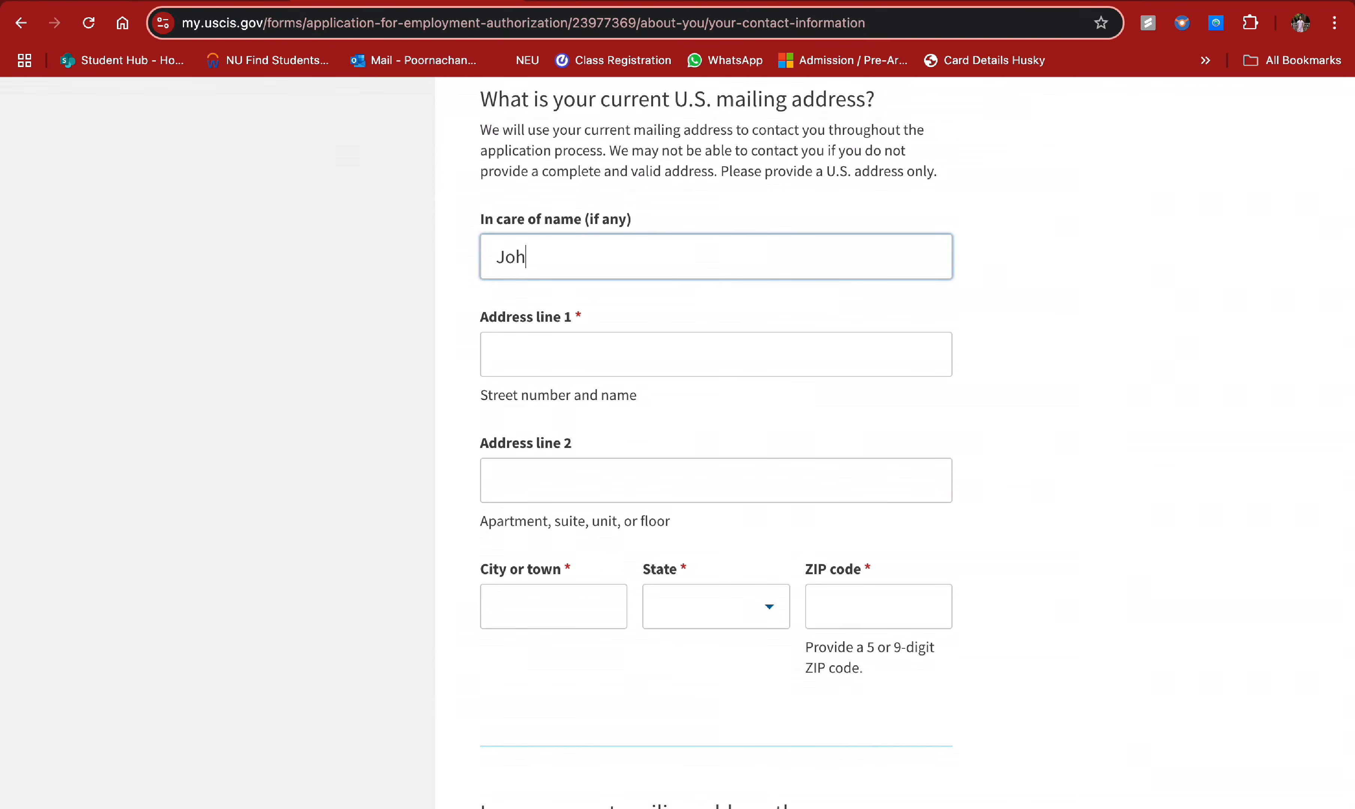
pyautogui.write('Kumar')
pyautogui.click(547, 362)
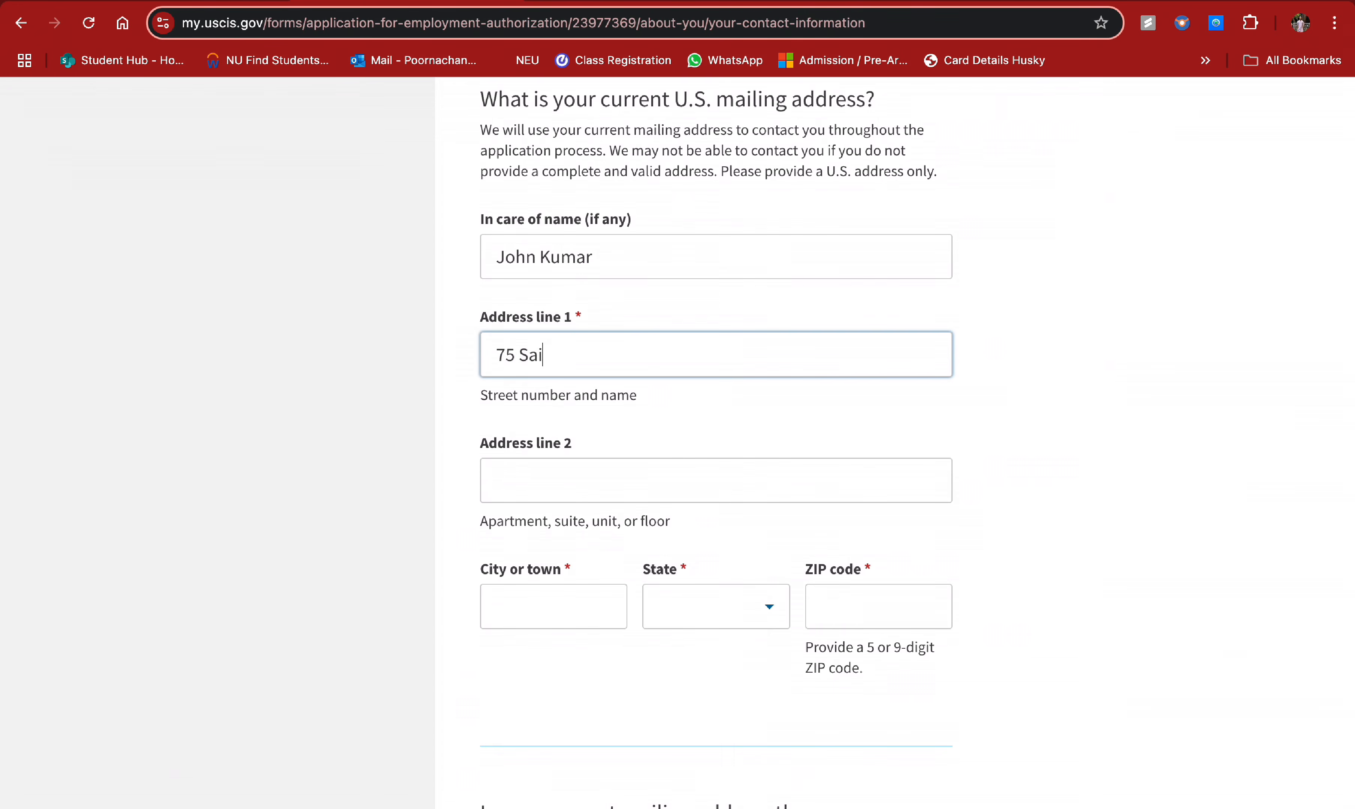
# - Enter address line 2, city, state (Massachusetts) and ZIP code for the mailing address
pyautogui.click(522, 481)
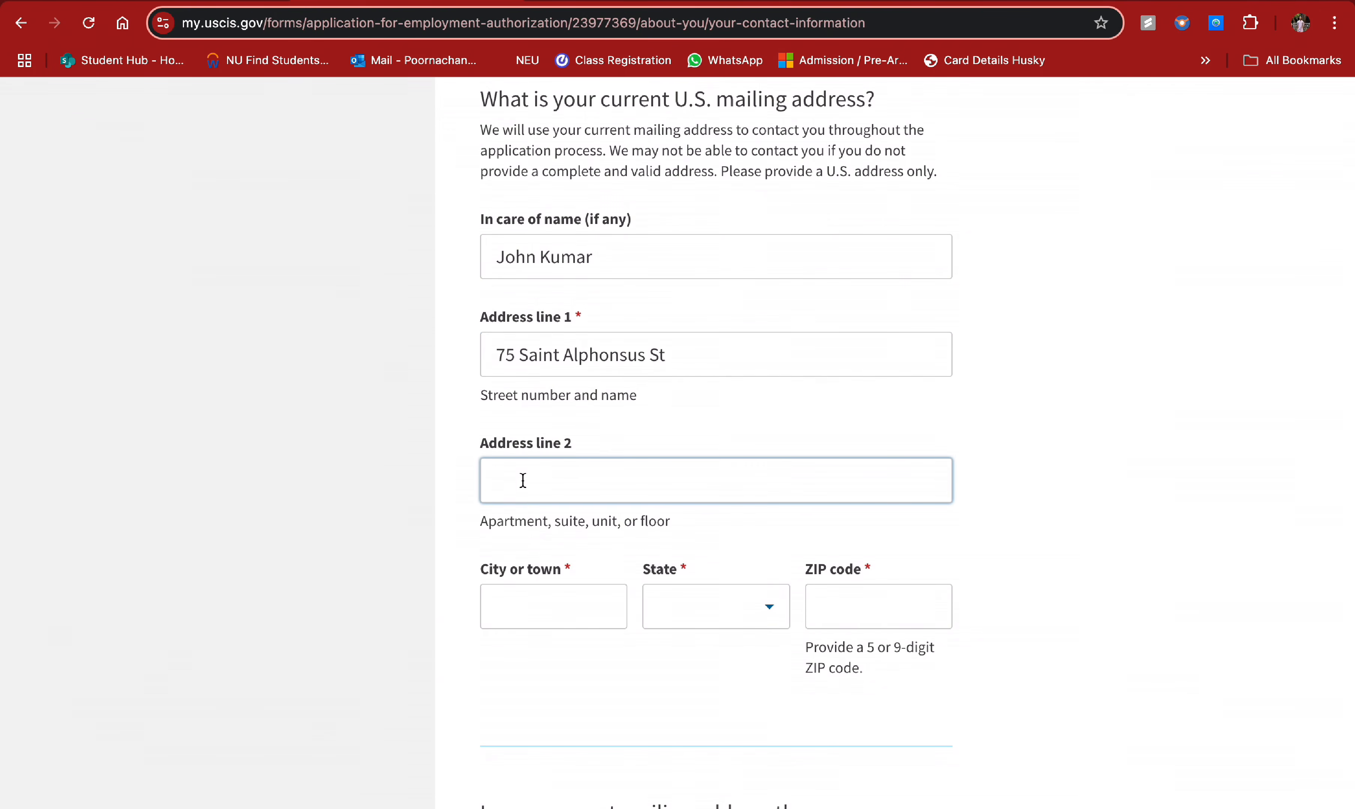
pyautogui.write('1800')
pyautogui.click(536, 614)
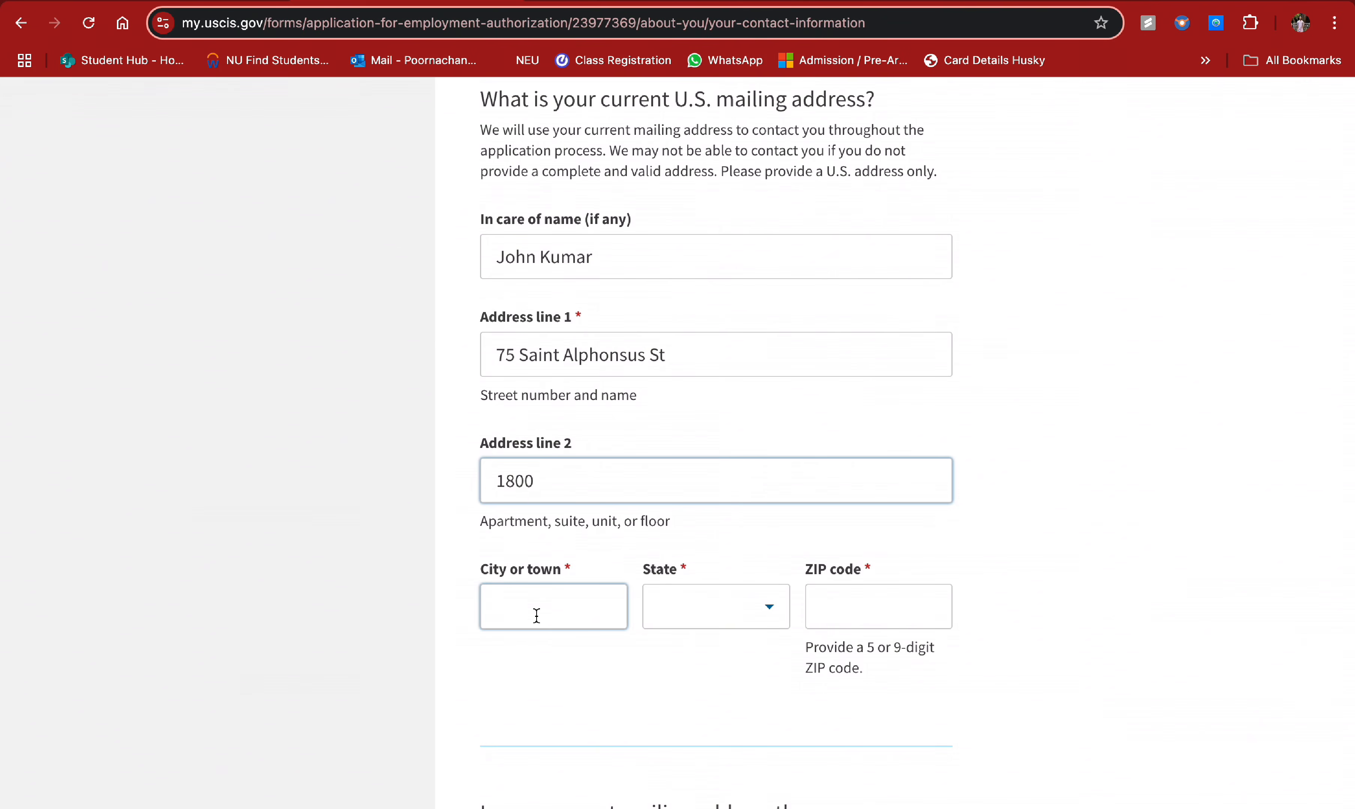
pyautogui.write('Bost')
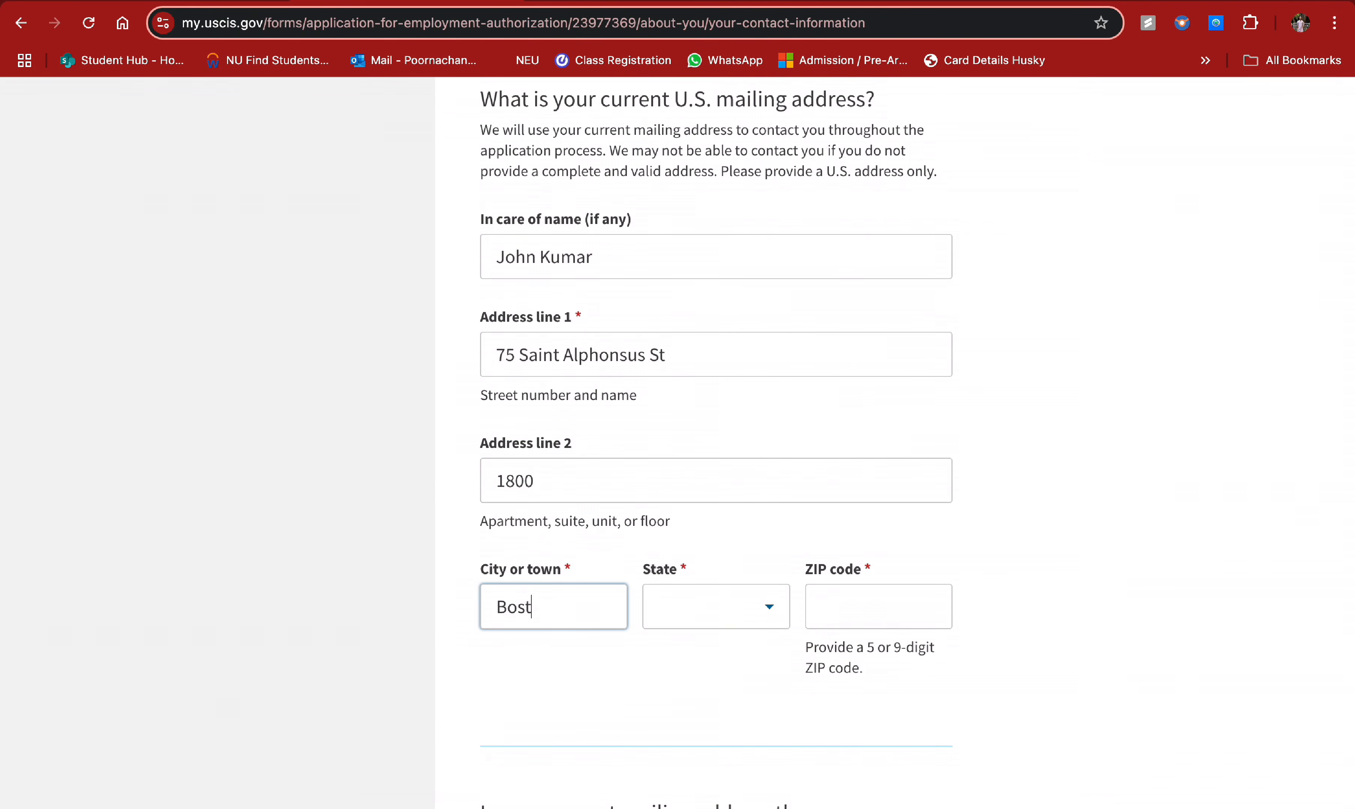
pyautogui.write('on')
pyautogui.click(692, 614)
pyautogui.write('MA')
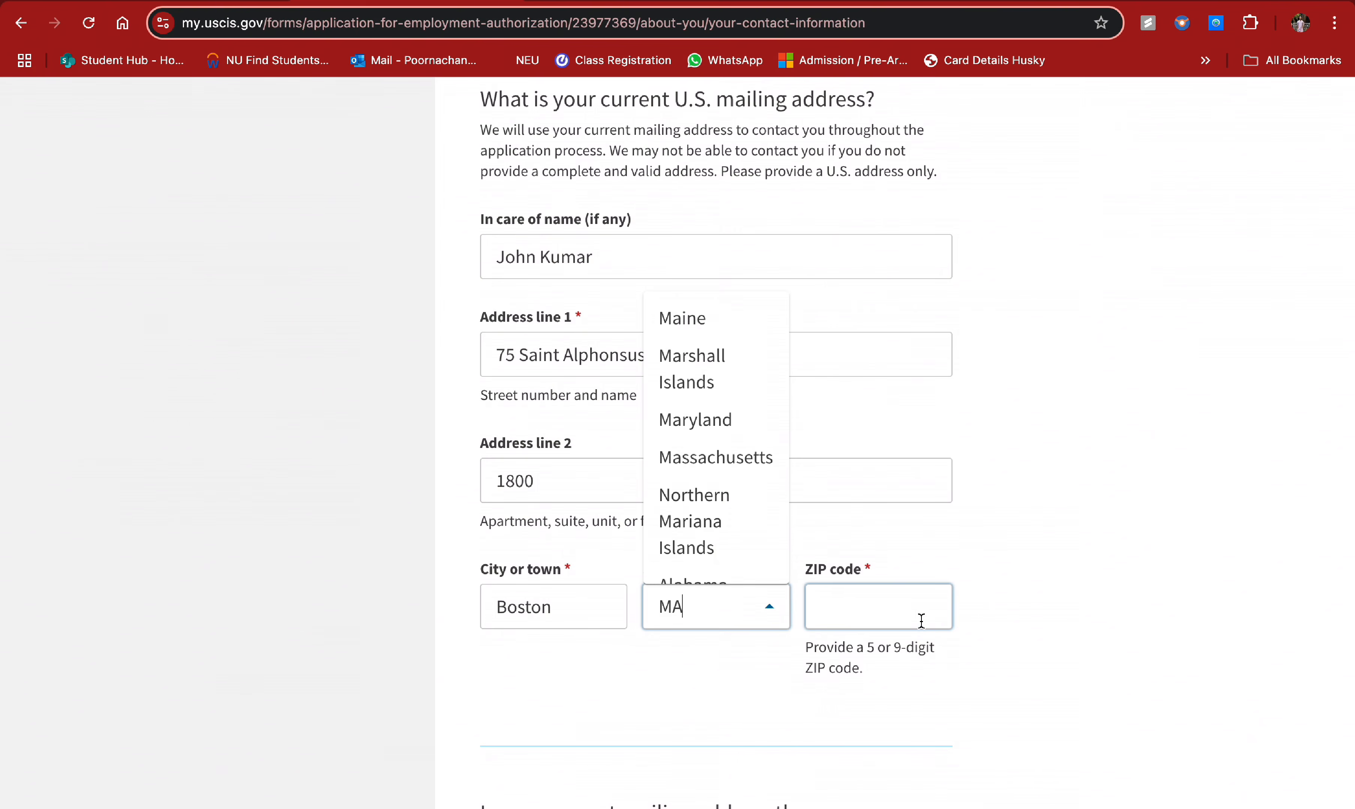
pyautogui.click(921, 621)
pyautogui.write('02120')
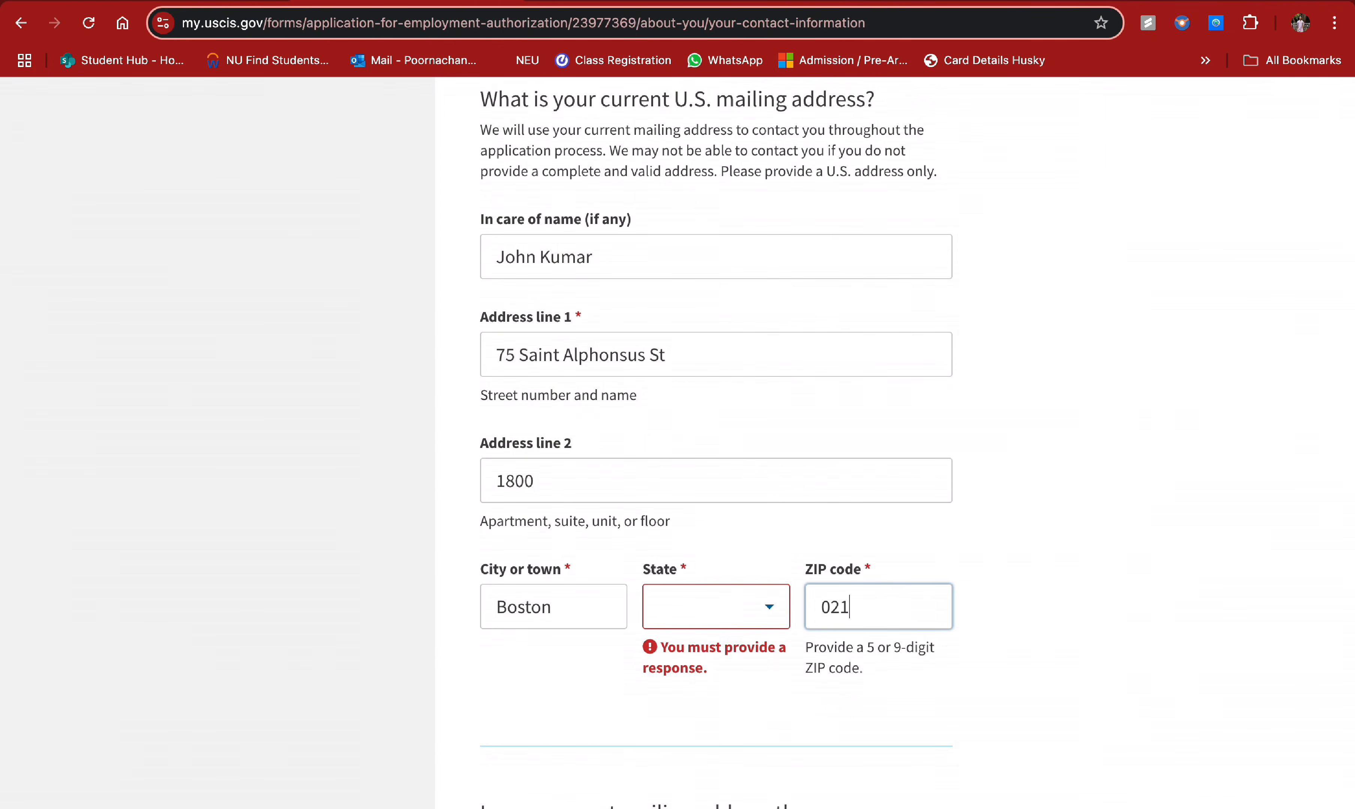
pyautogui.click(721, 615)
pyautogui.write('Mass')
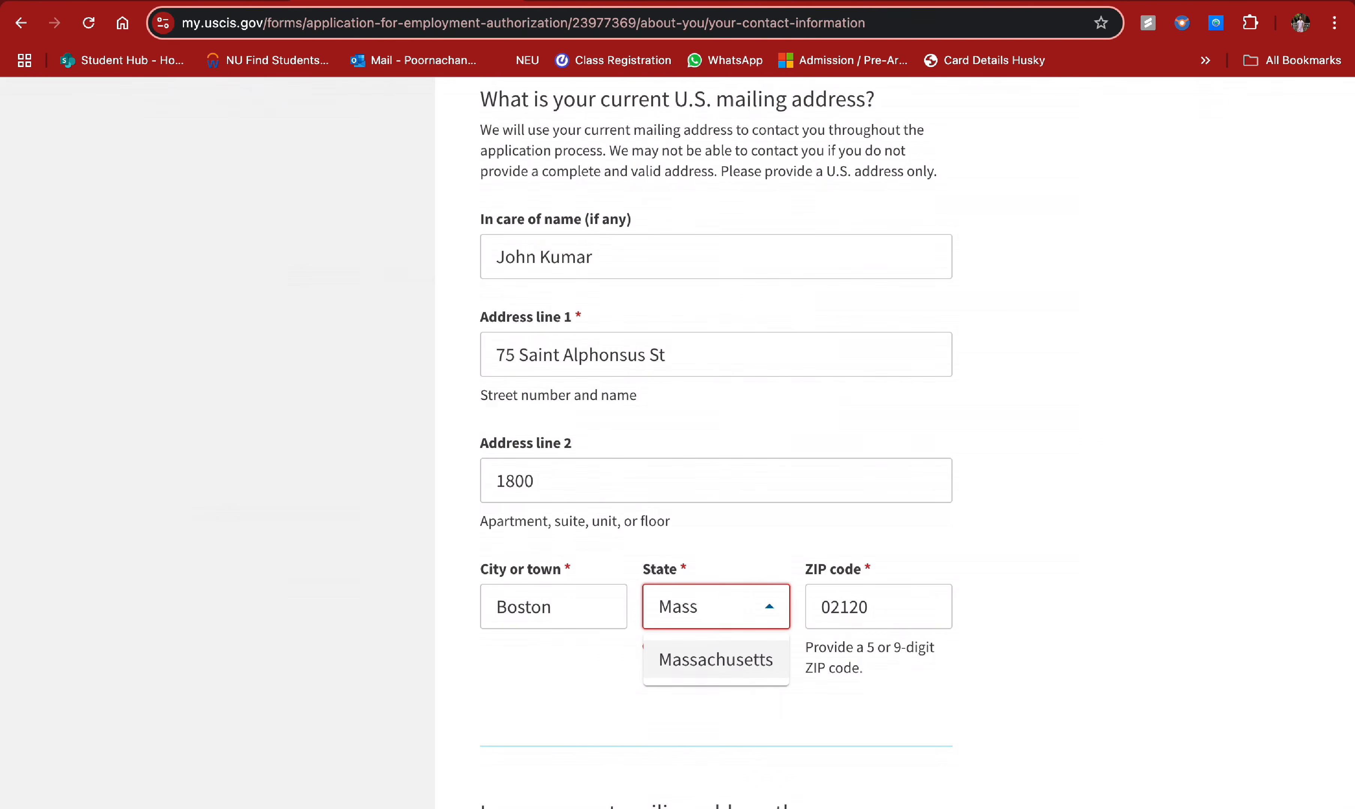
pyautogui.click(715, 660)
# - Answer Yes that the mailing address is the same as the physical address
pyautogui.scroll(-3, 728, 553)
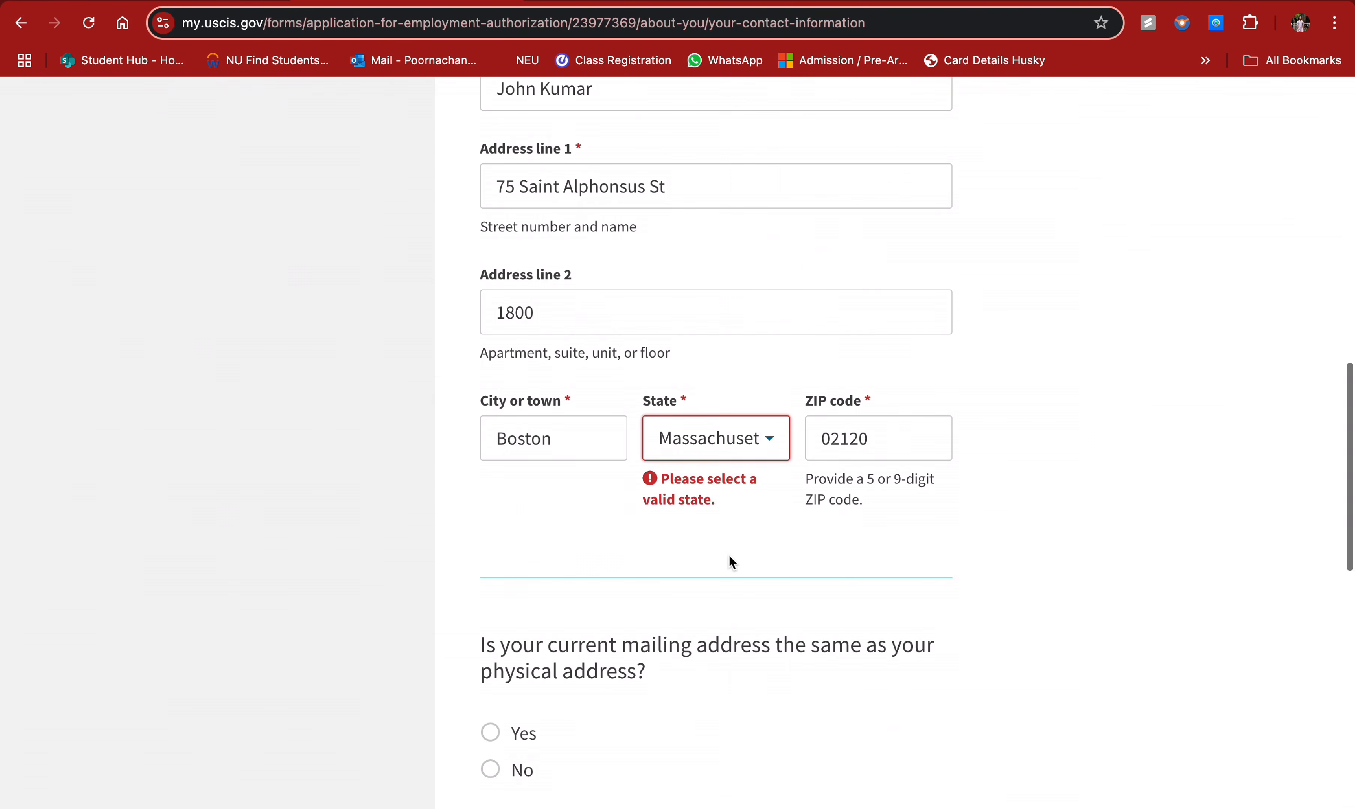
pyautogui.scroll(-3, 728, 560)
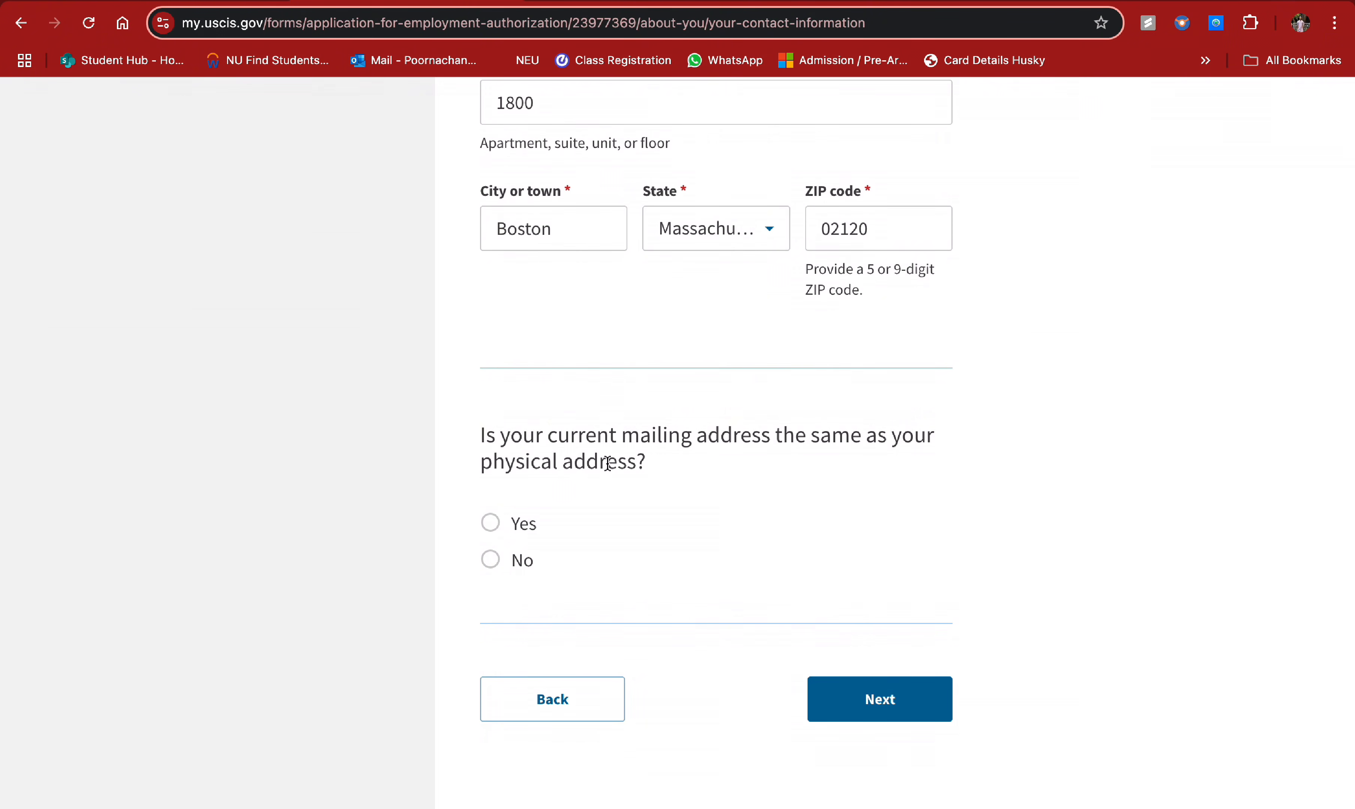
pyautogui.click(491, 523)
pyautogui.click(492, 564)
pyautogui.scroll(-5, 684, 562)
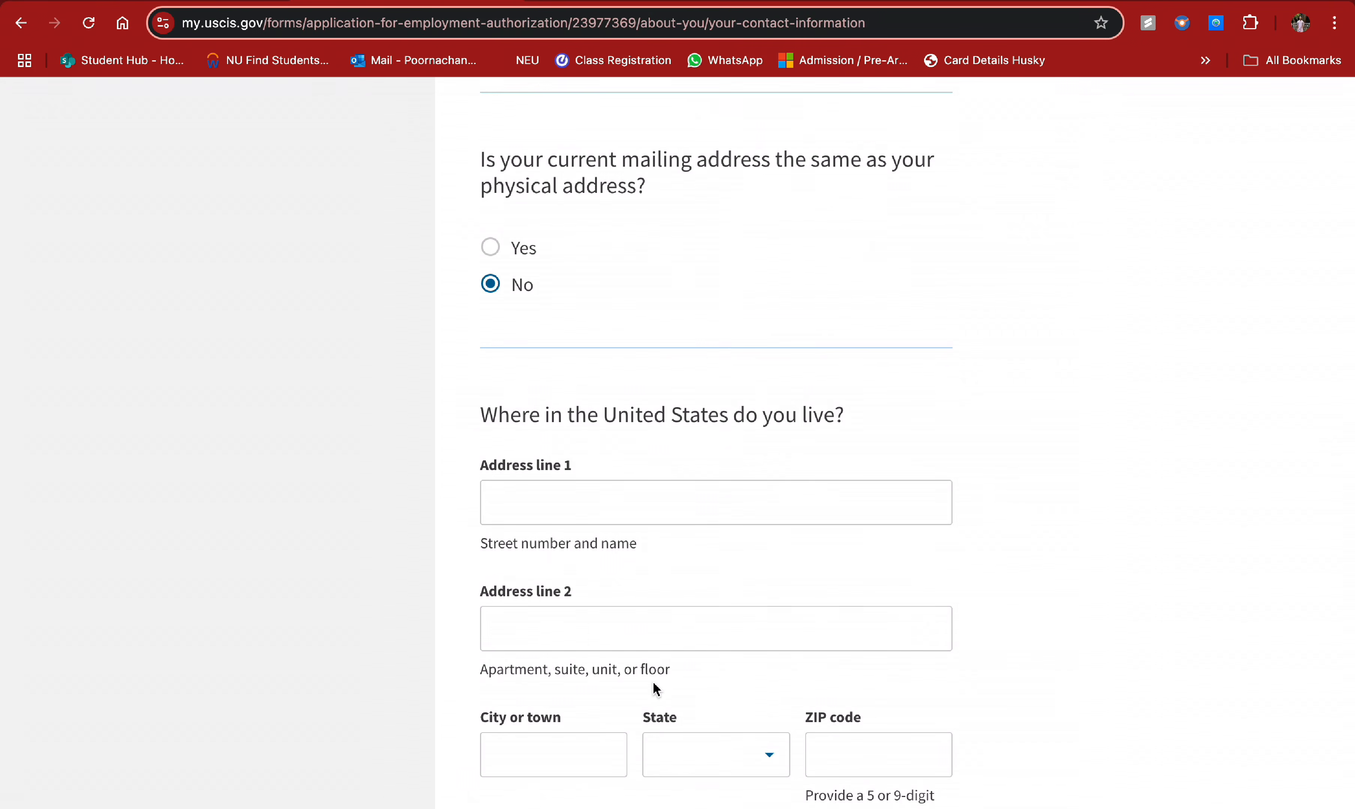
pyautogui.scroll(-4, 778, 378)
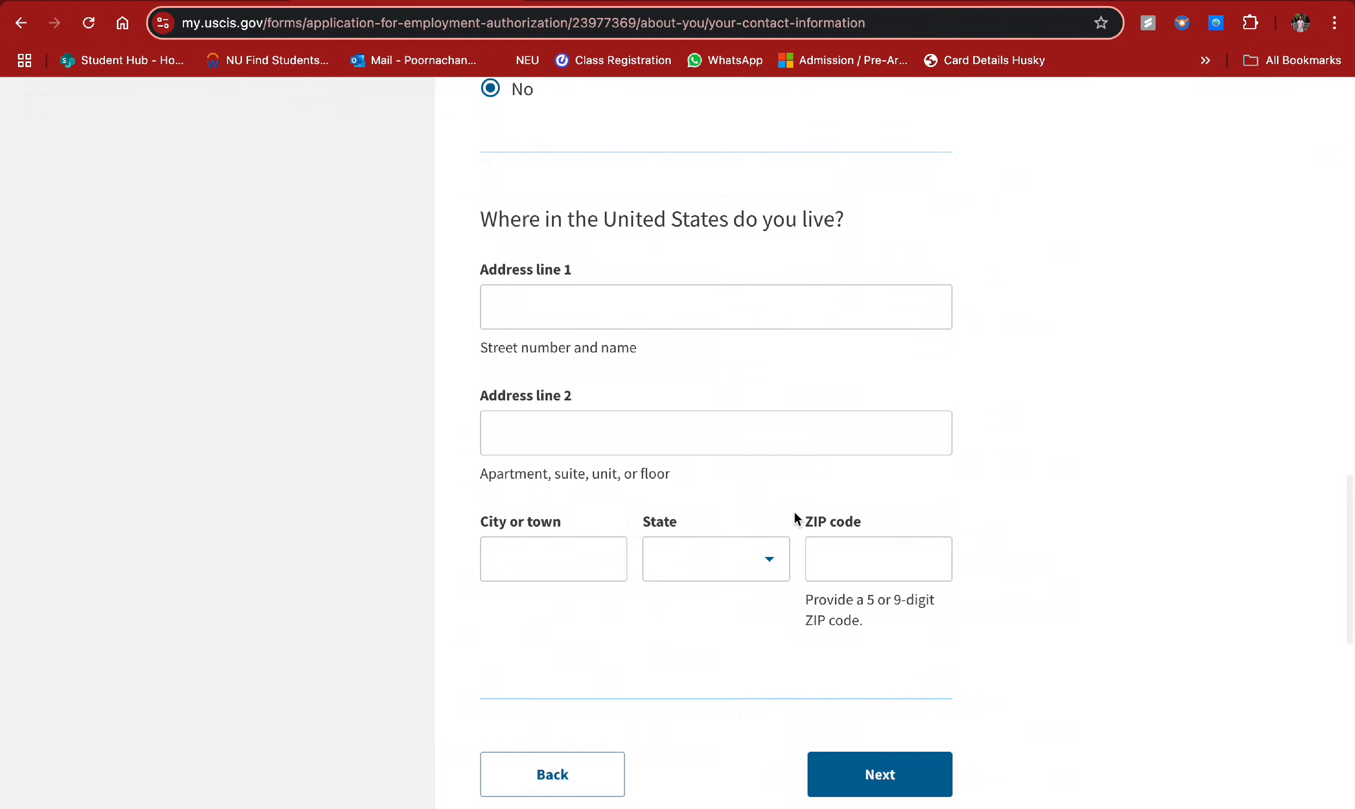
pyautogui.scroll(4, 795, 520)
pyautogui.click(501, 277)
pyautogui.scroll(-1, 774, 321)
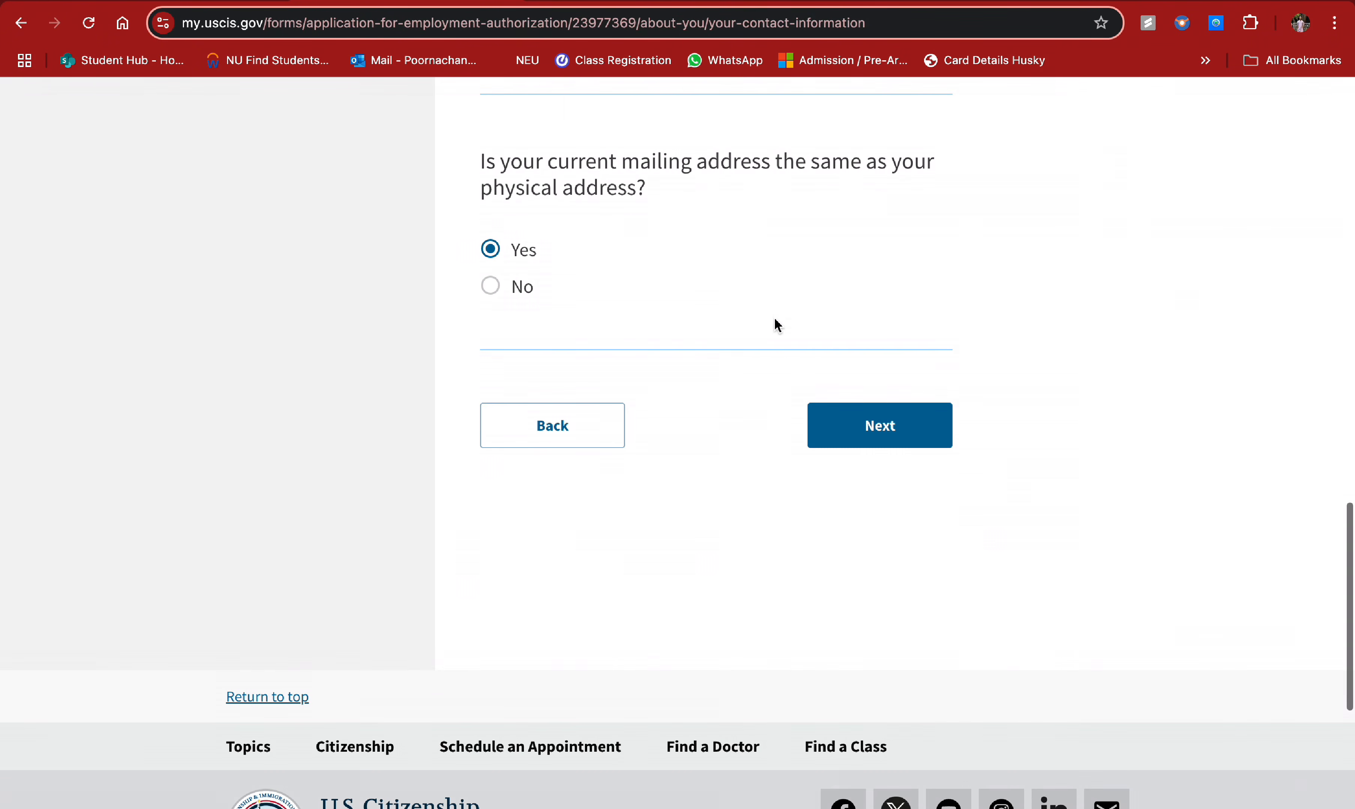
# - Select Male for gender and Single for marital status, then continue to birth details
pyautogui.click(861, 433)
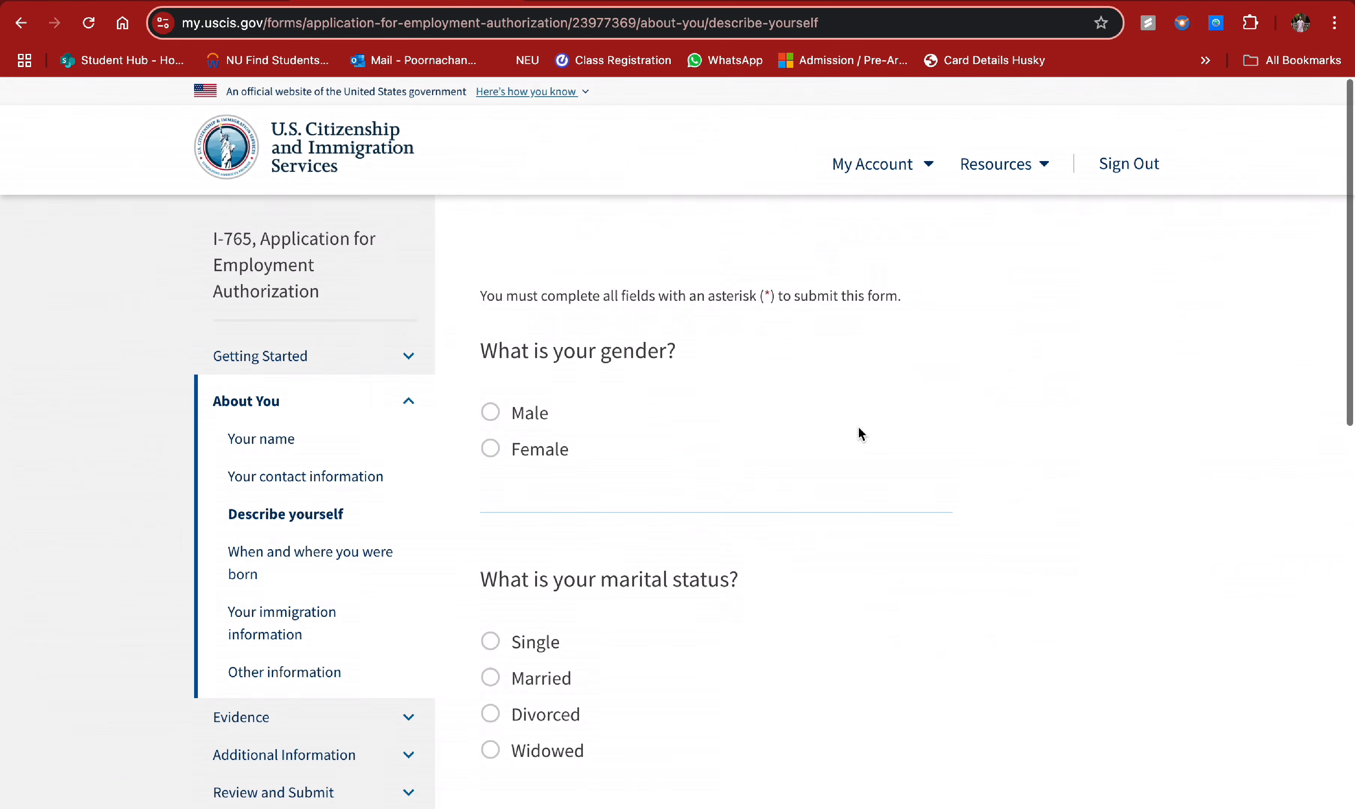
pyautogui.scroll(-2, 633, 330)
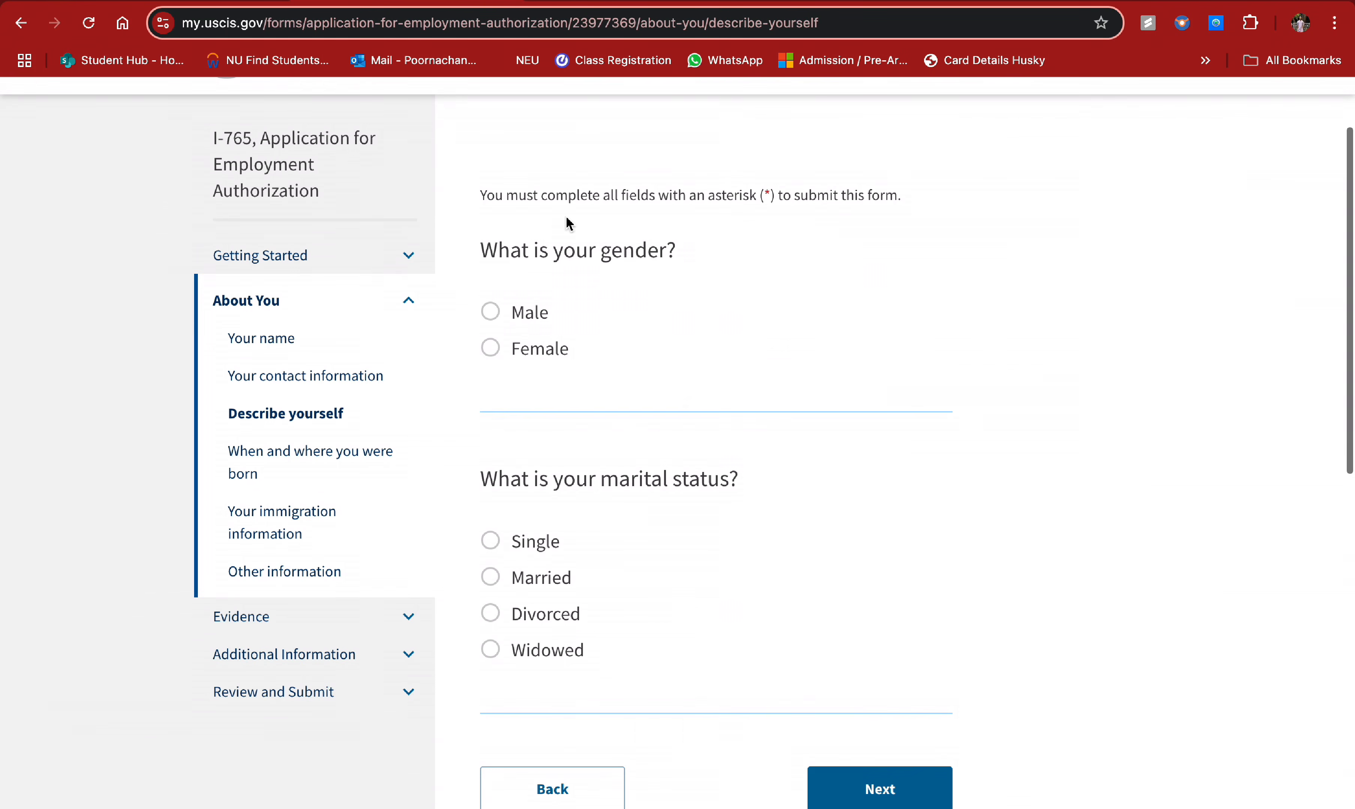
pyautogui.click(523, 316)
pyautogui.scroll(-1, 684, 443)
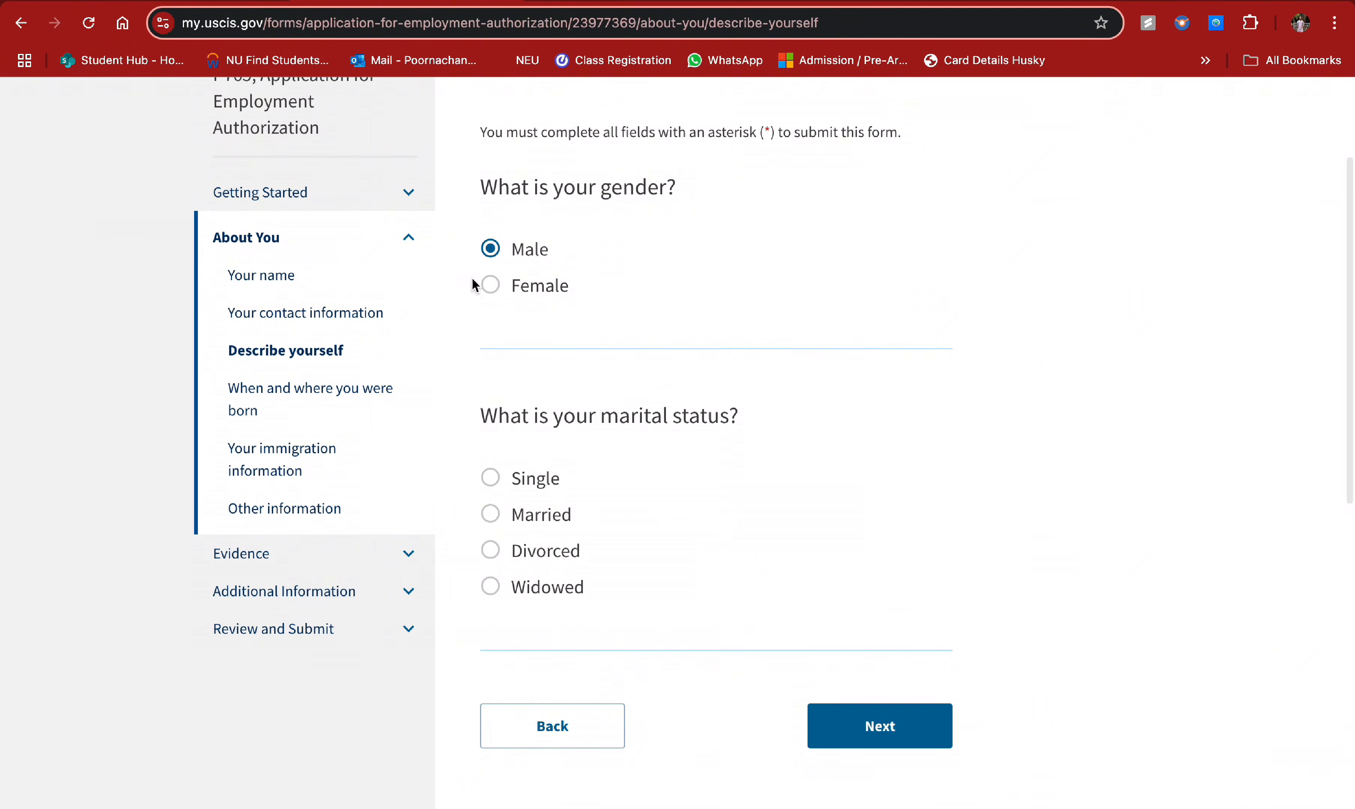
pyautogui.scroll(-1, 724, 388)
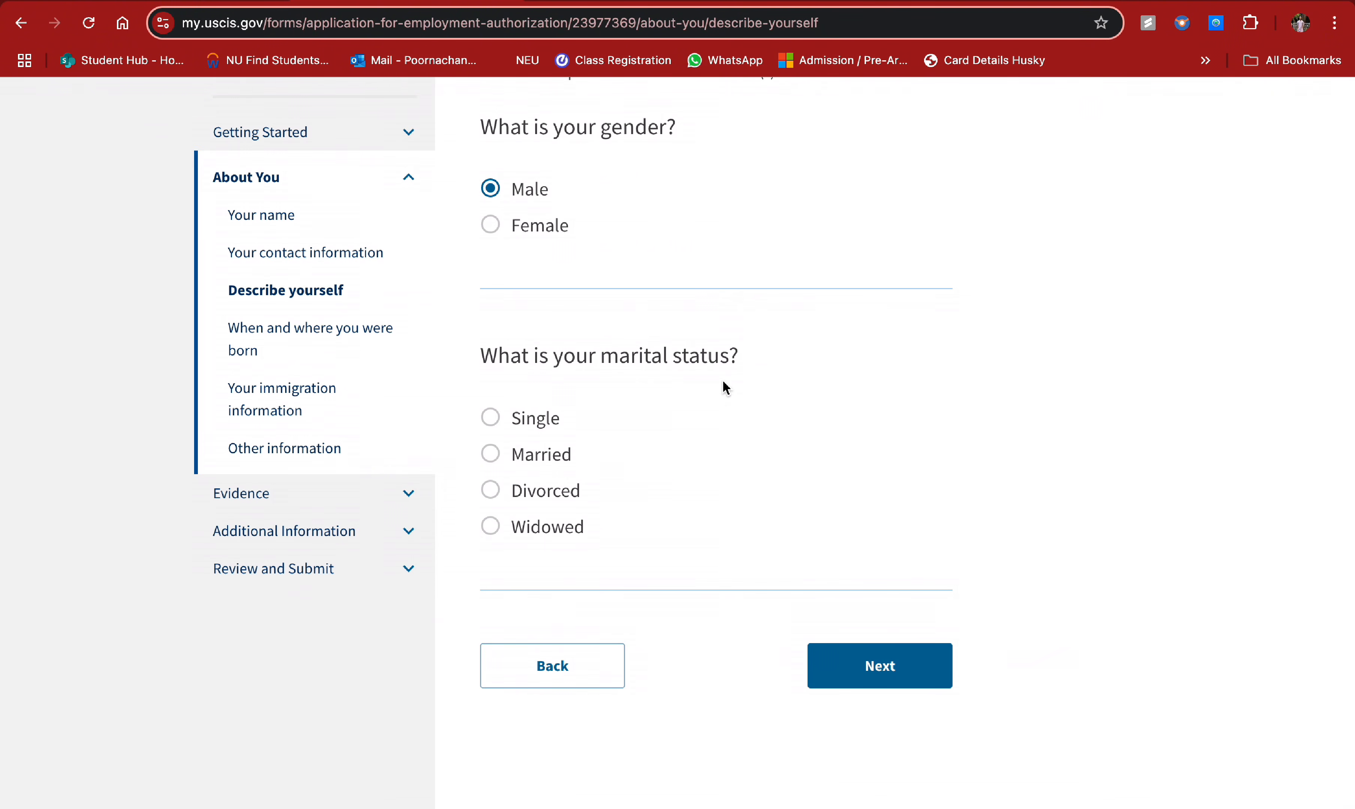
pyautogui.click(491, 417)
pyautogui.click(880, 666)
# - Enter Mumbai as city of birth and Maharashtra as state, correcting the misspelling
pyautogui.click(756, 420)
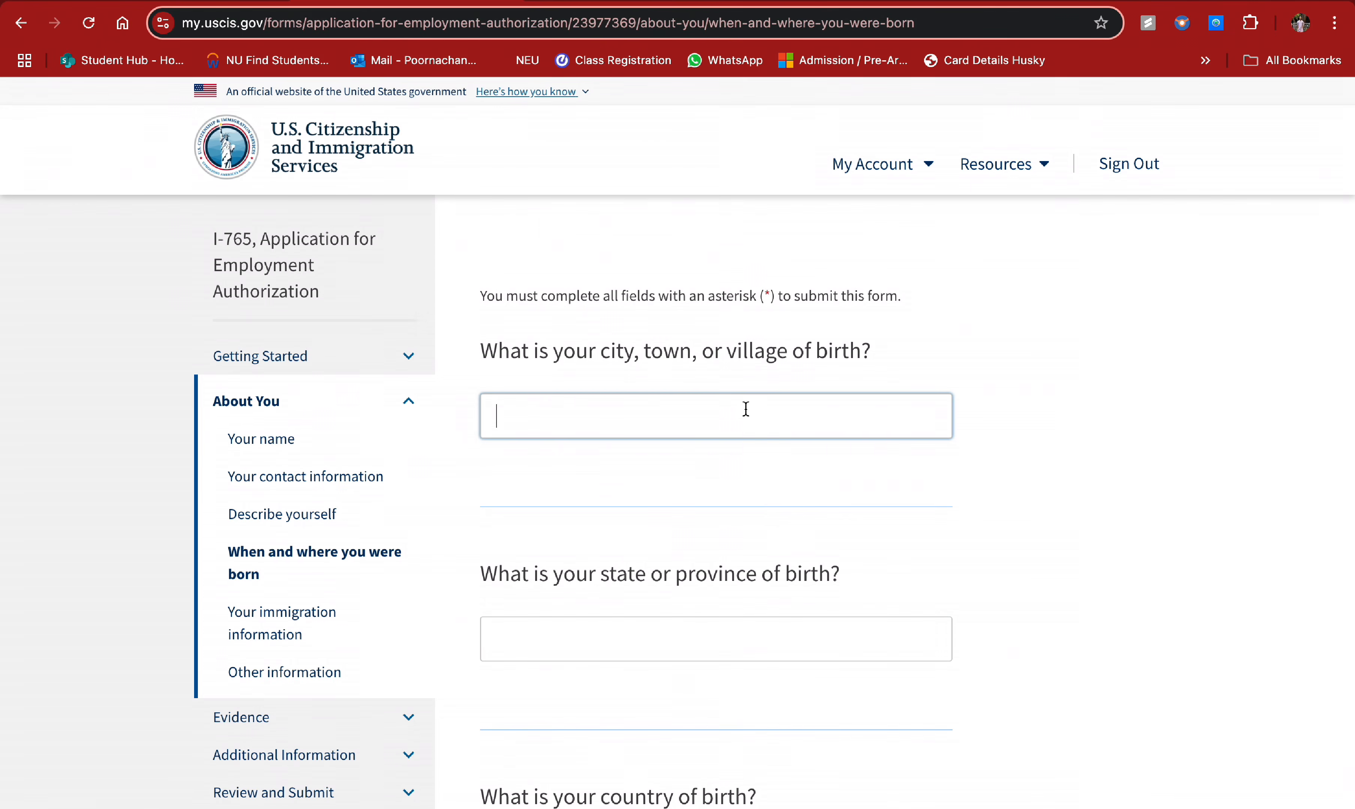
pyautogui.scroll(-2, 736, 429)
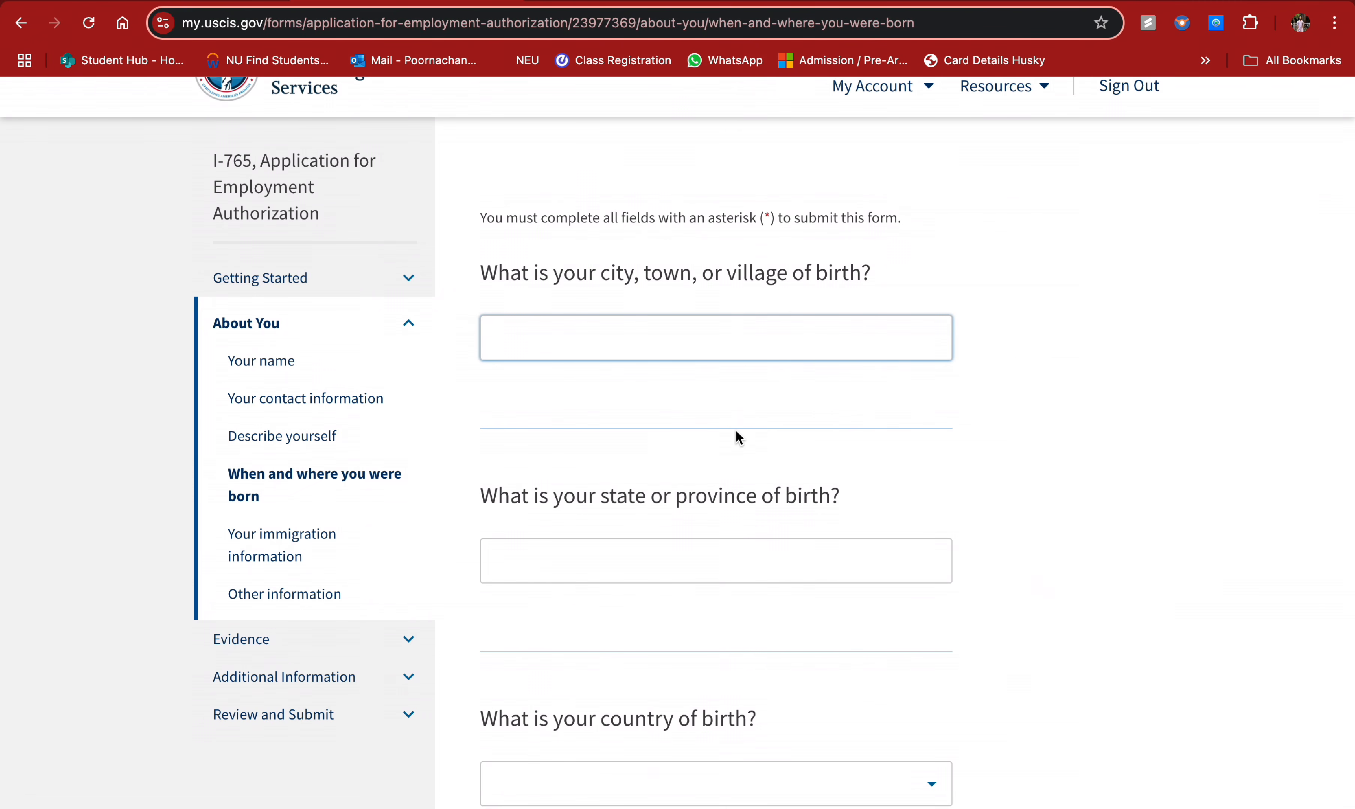
pyautogui.write('Mumbai')
pyautogui.scroll(-2, 769, 511)
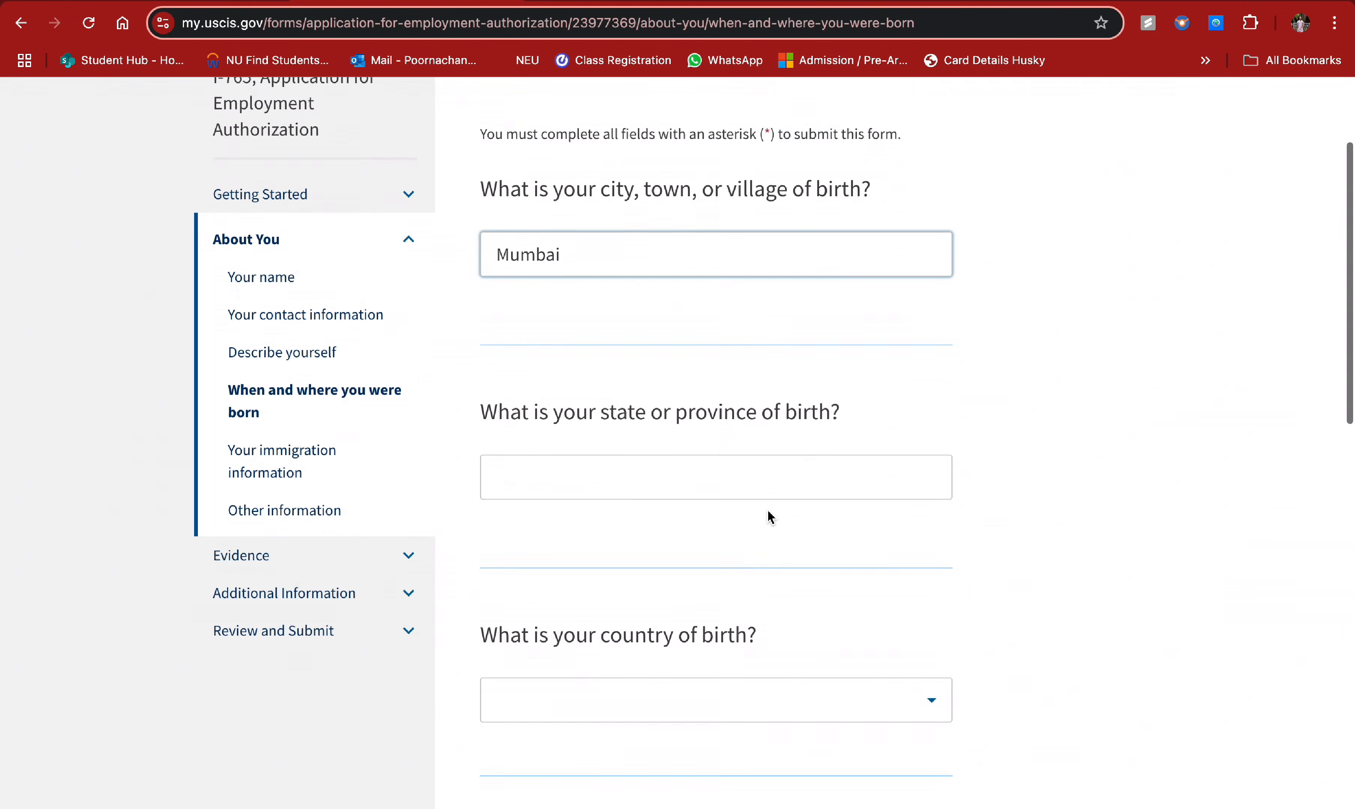
pyautogui.scroll(-1, 769, 516)
pyautogui.click(683, 433)
pyautogui.write('Maharahstra')
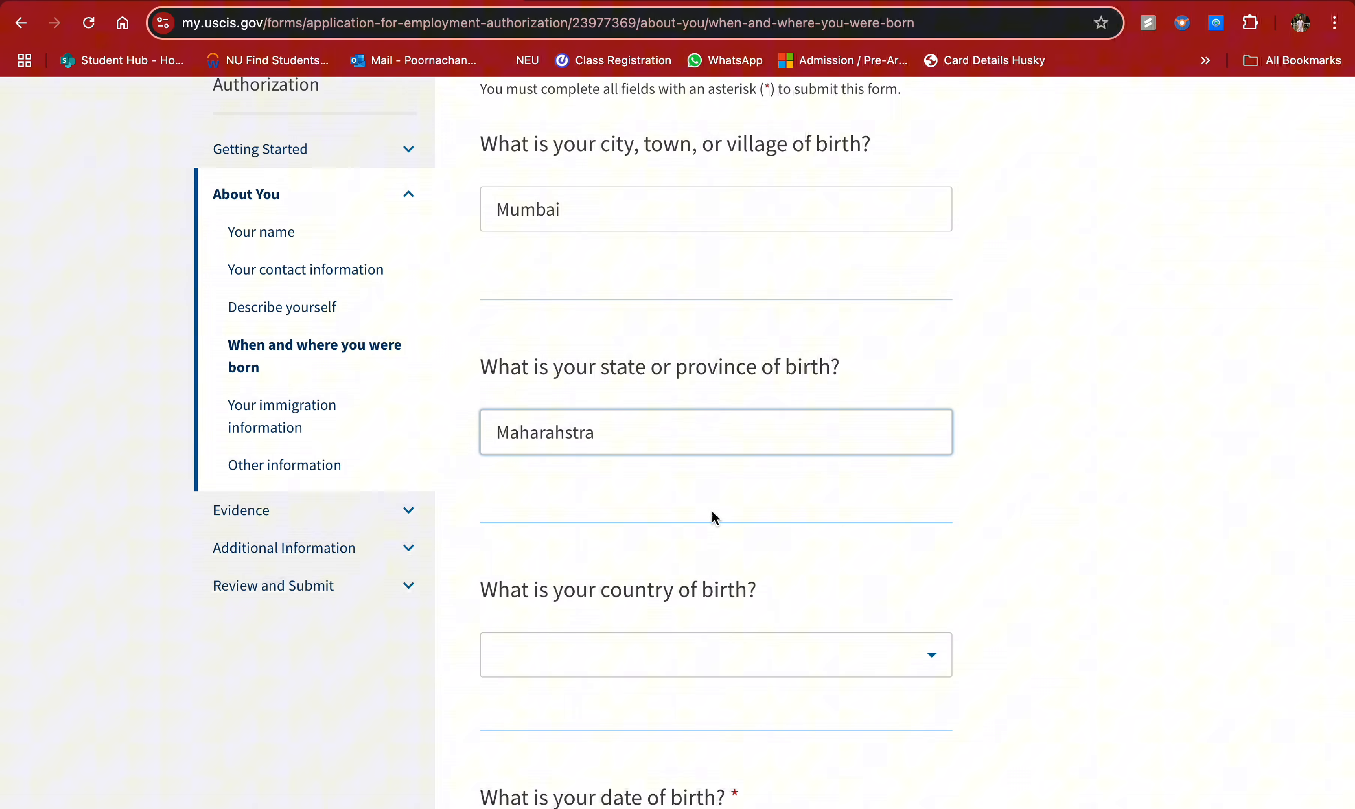
pyautogui.scroll(-1, 714, 517)
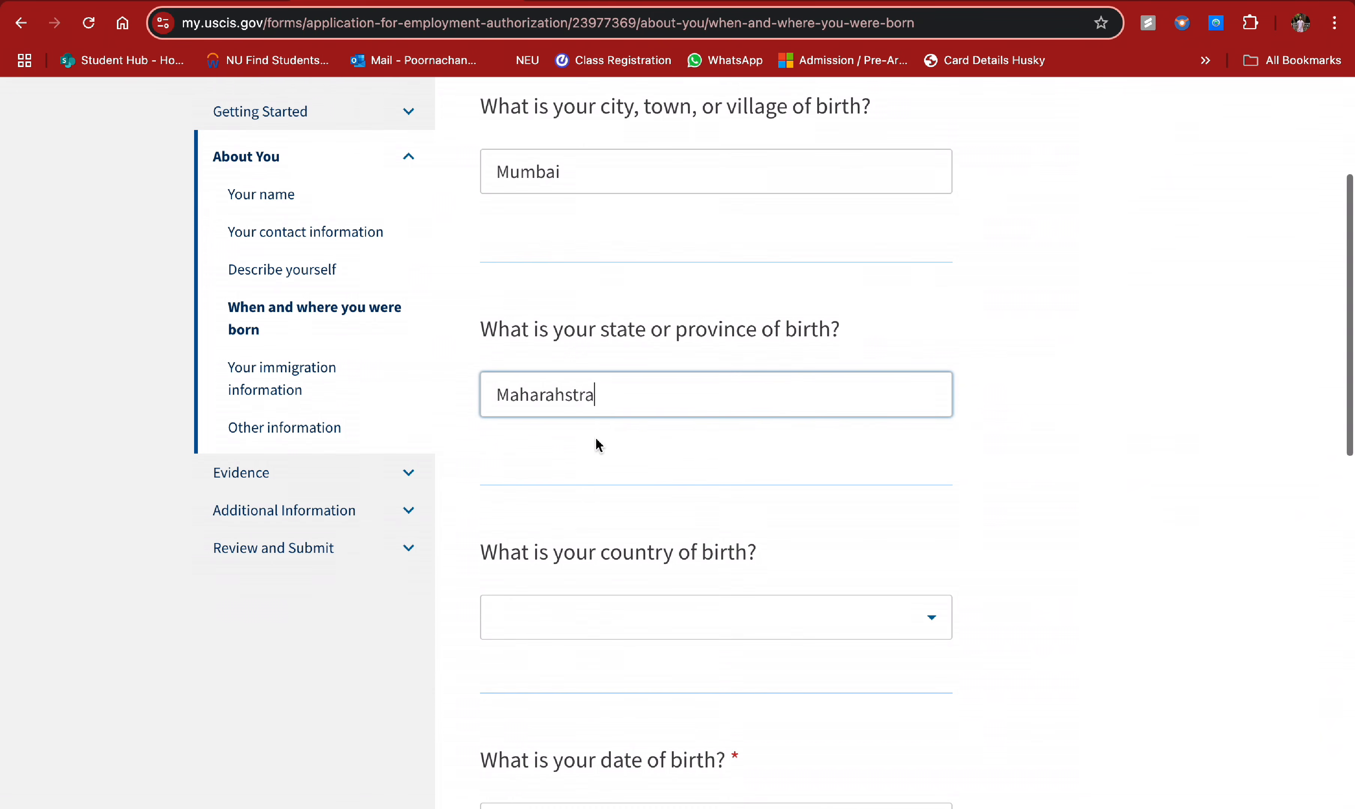
pyautogui.click(559, 395)
pyautogui.write('s')
pyautogui.click(580, 395)
pyautogui.press('BackSpace')
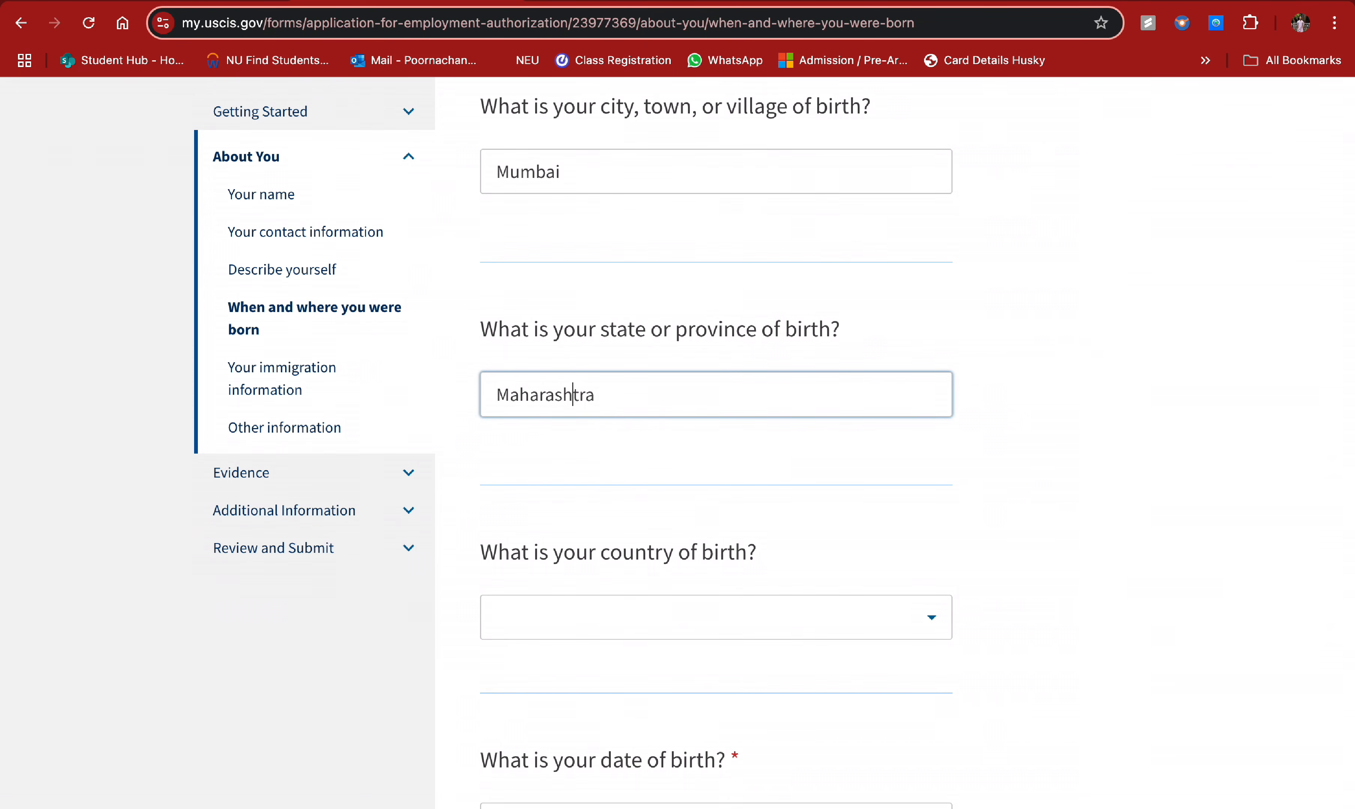
# - Choose India as country of birth, enter the date of birth, and continue to immigration information
pyautogui.scroll(-1, 610, 462)
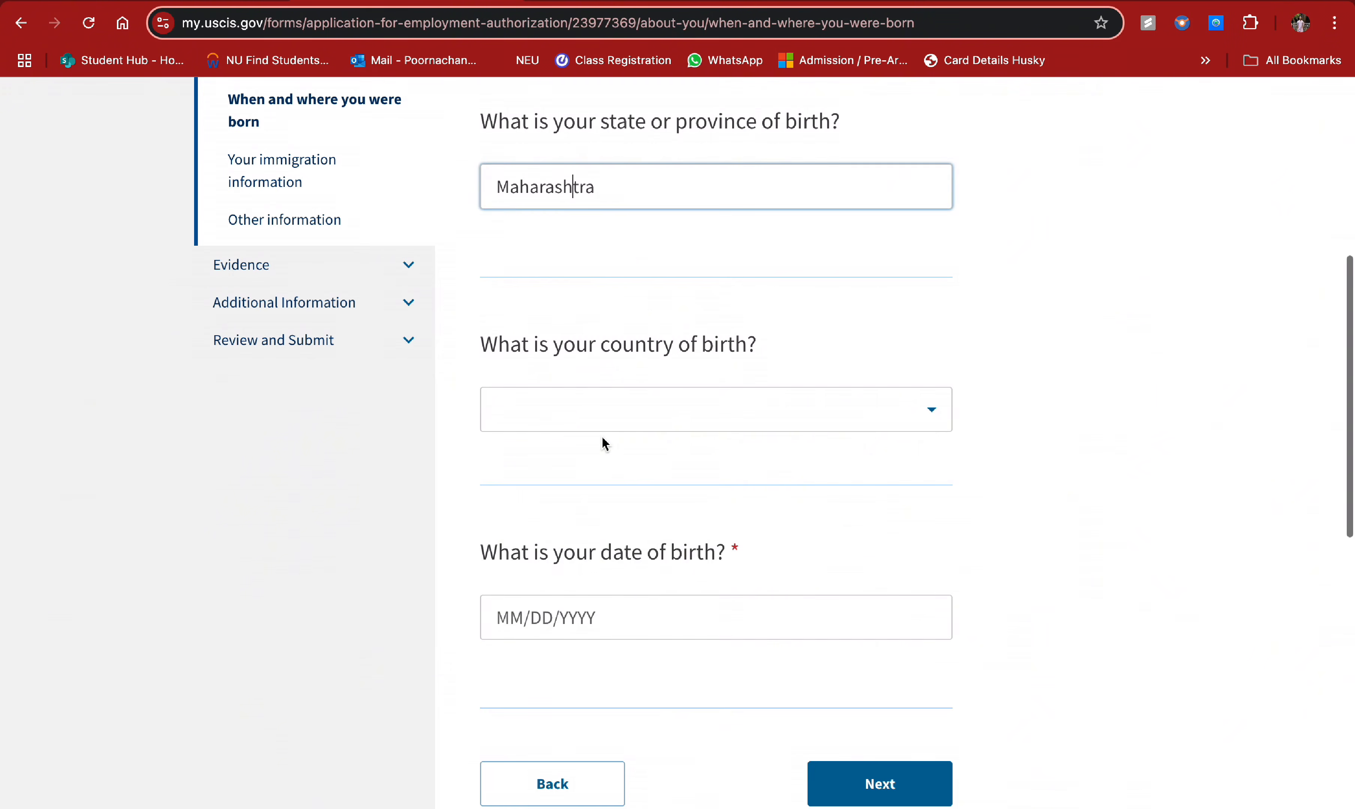
pyautogui.click(589, 420)
pyautogui.write('India')
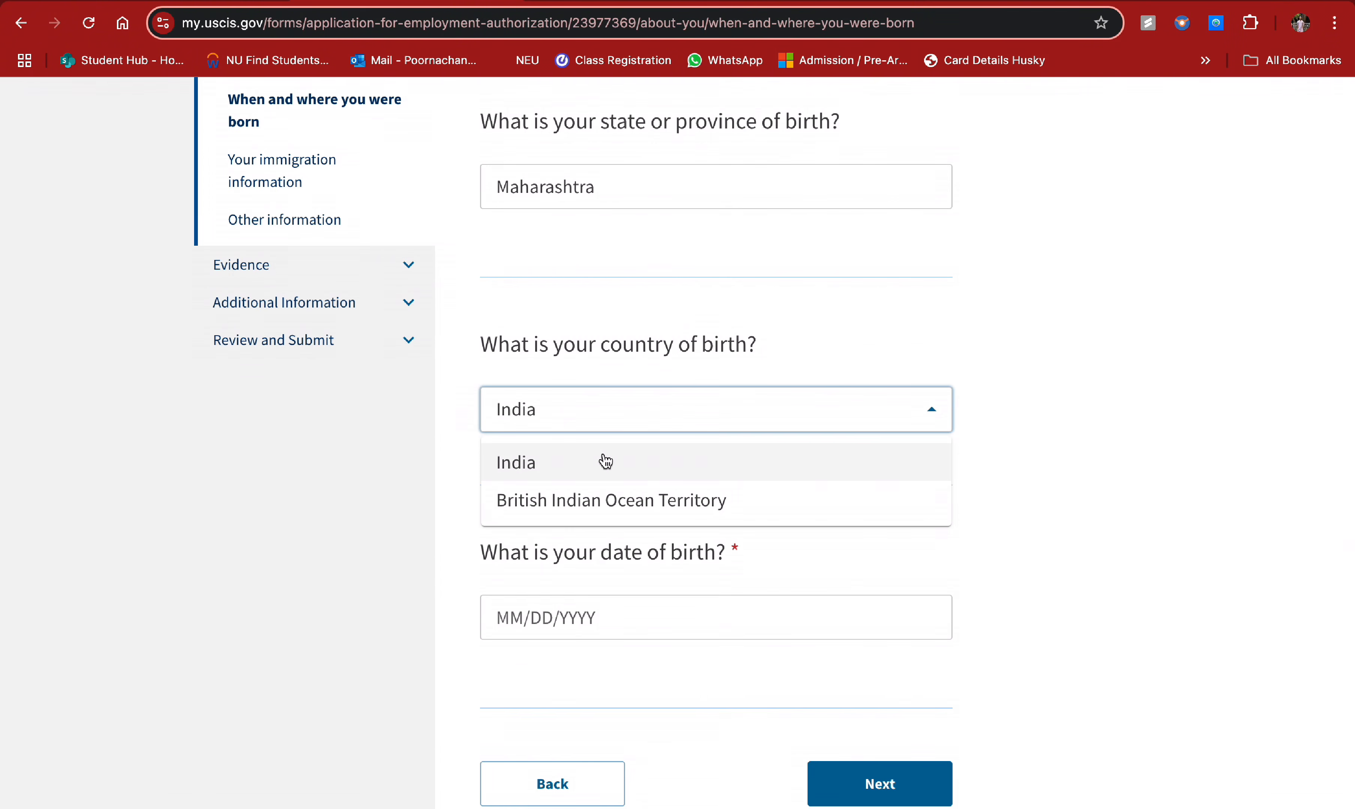
pyautogui.click(604, 462)
pyautogui.click(590, 604)
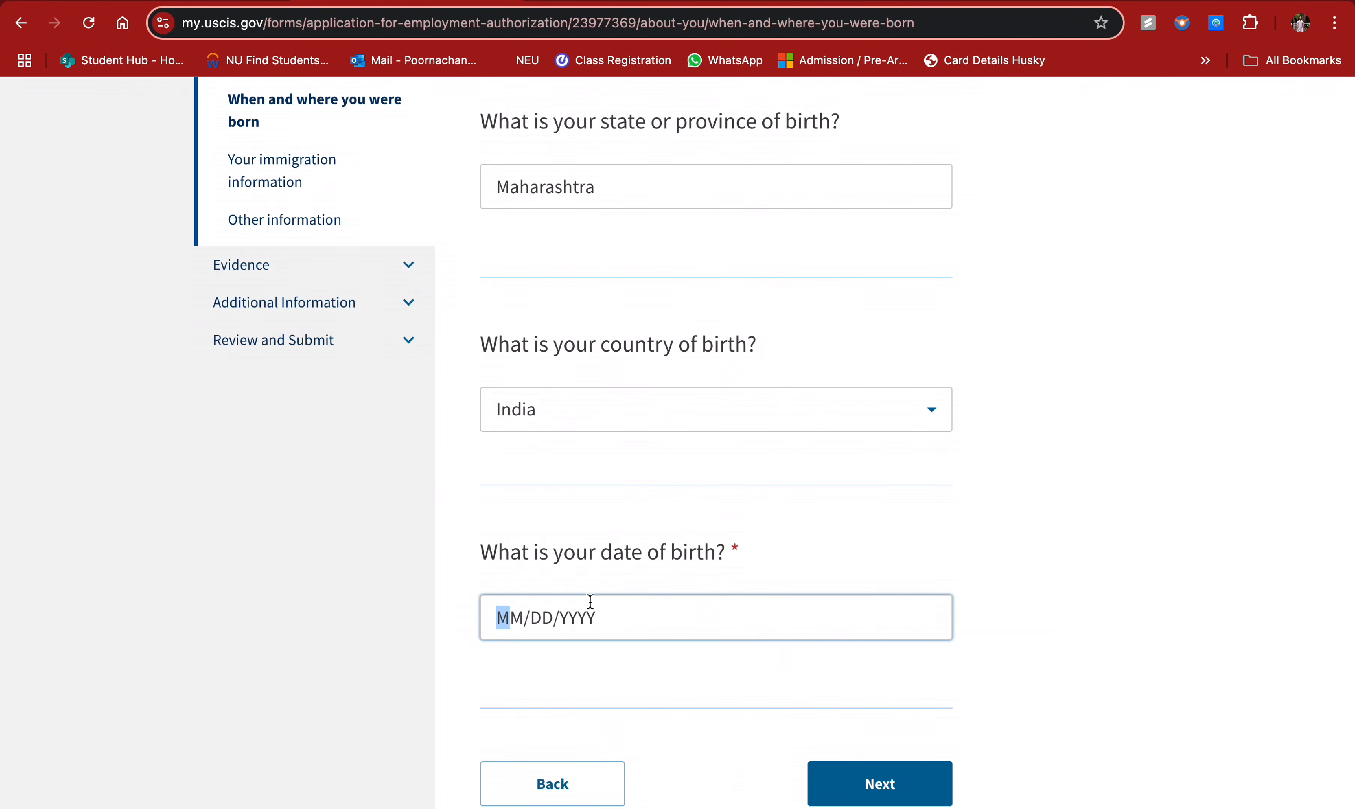
pyautogui.write('02/')
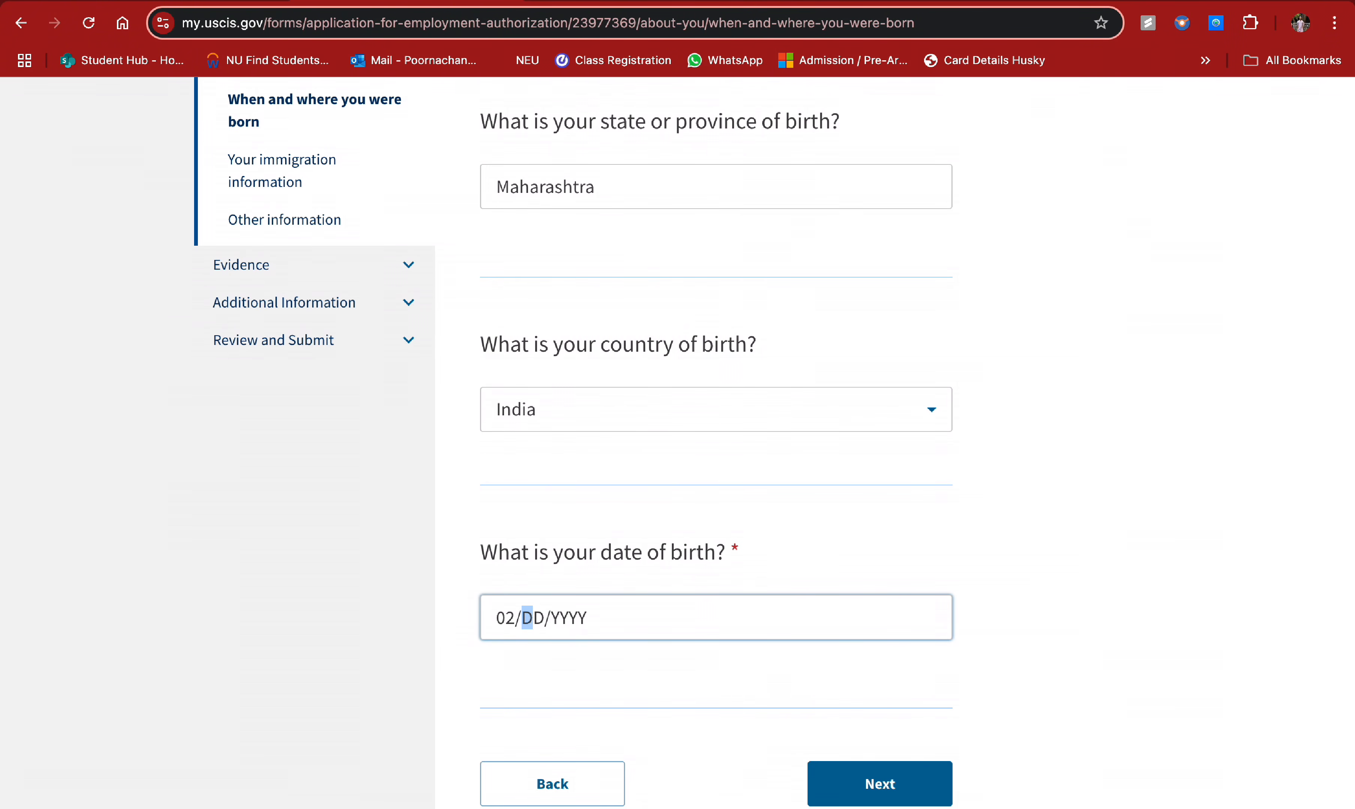
pyautogui.write('12/2000')
pyautogui.scroll(-3, 678, 654)
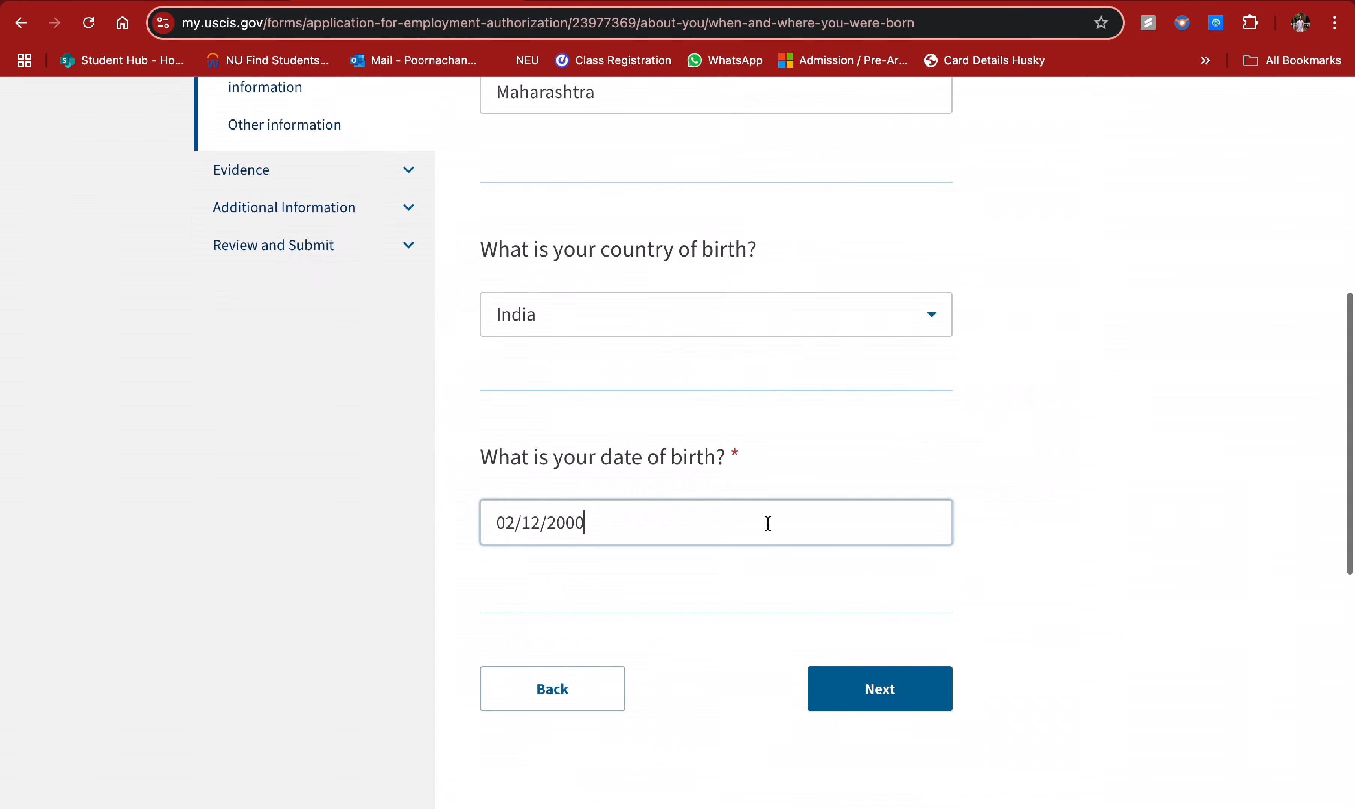
pyautogui.click(880, 688)
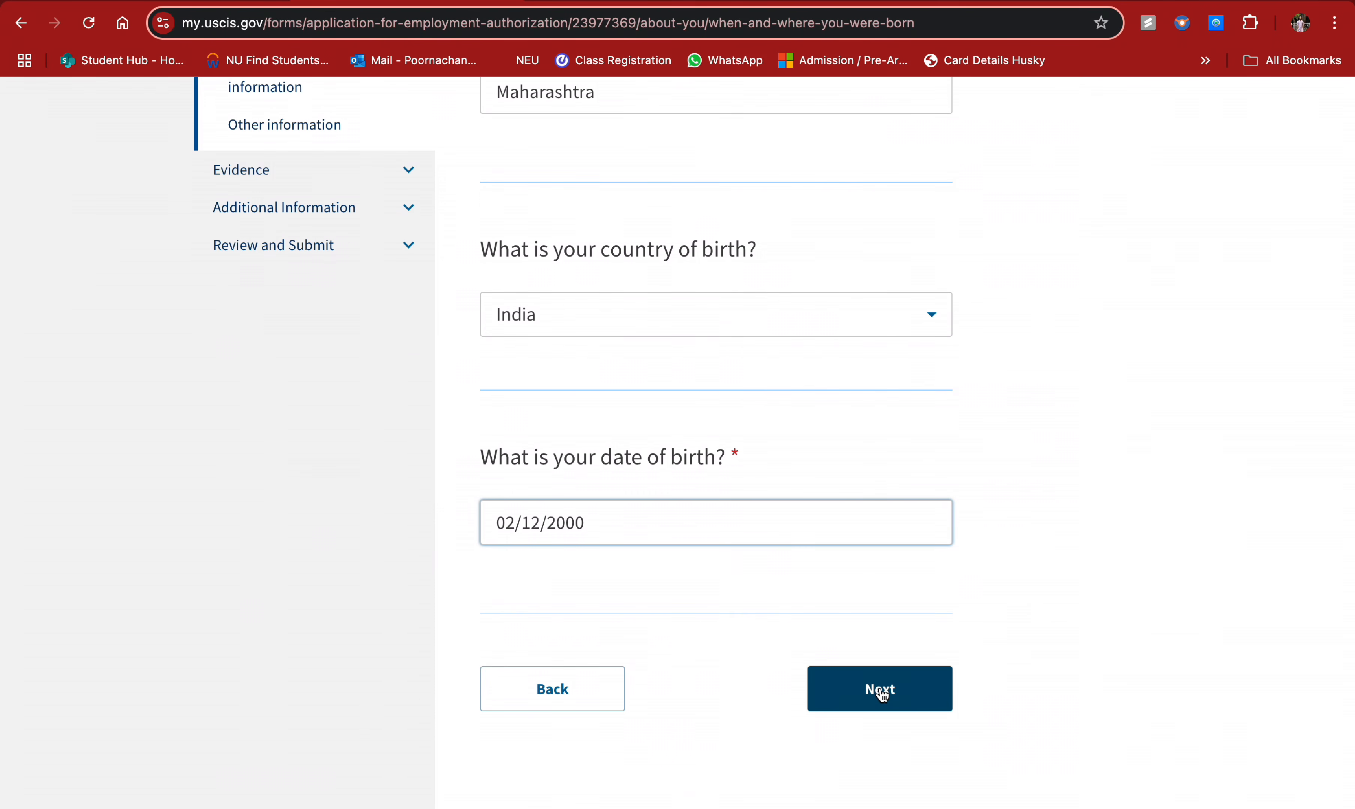
pyautogui.click(728, 453)
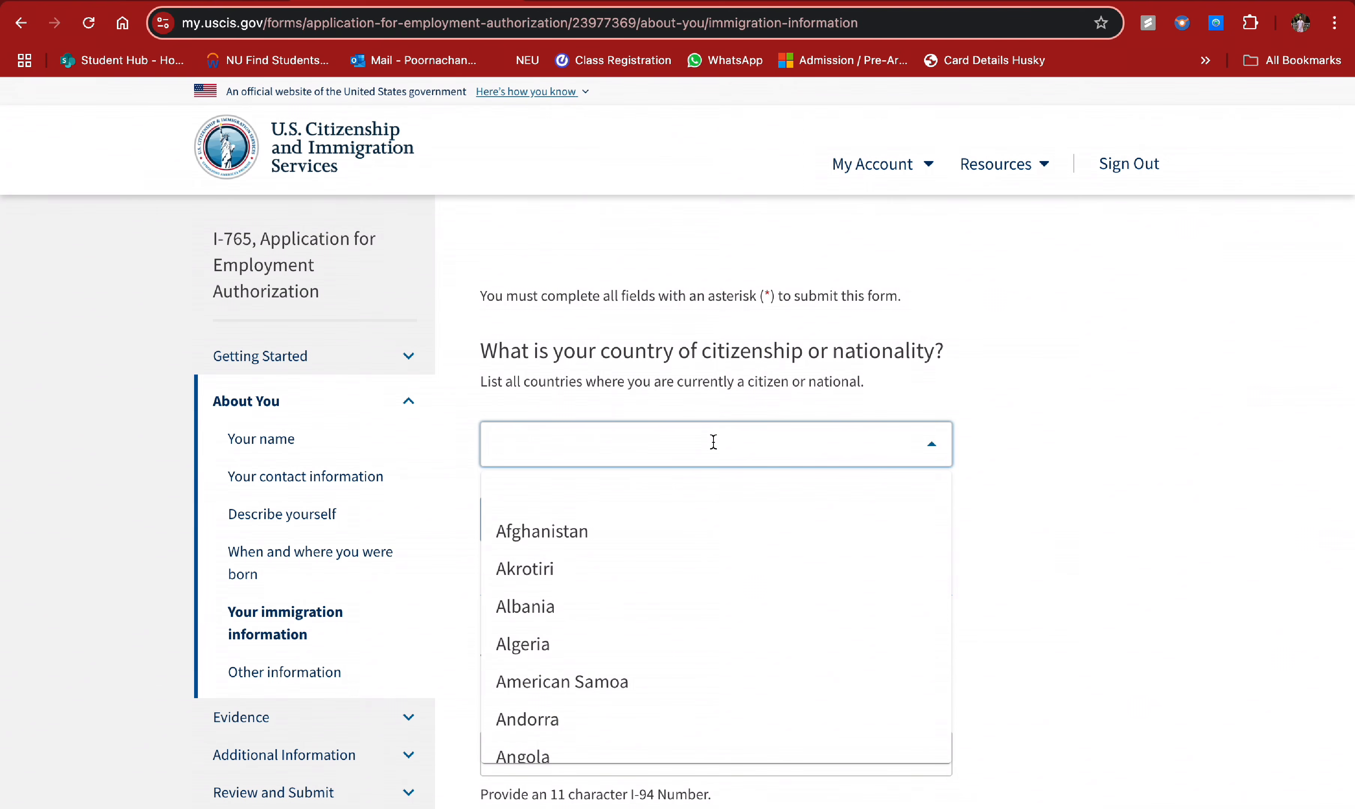
# - Filter the citizenship list with 'Indi' and select India
pyautogui.write('Indi')
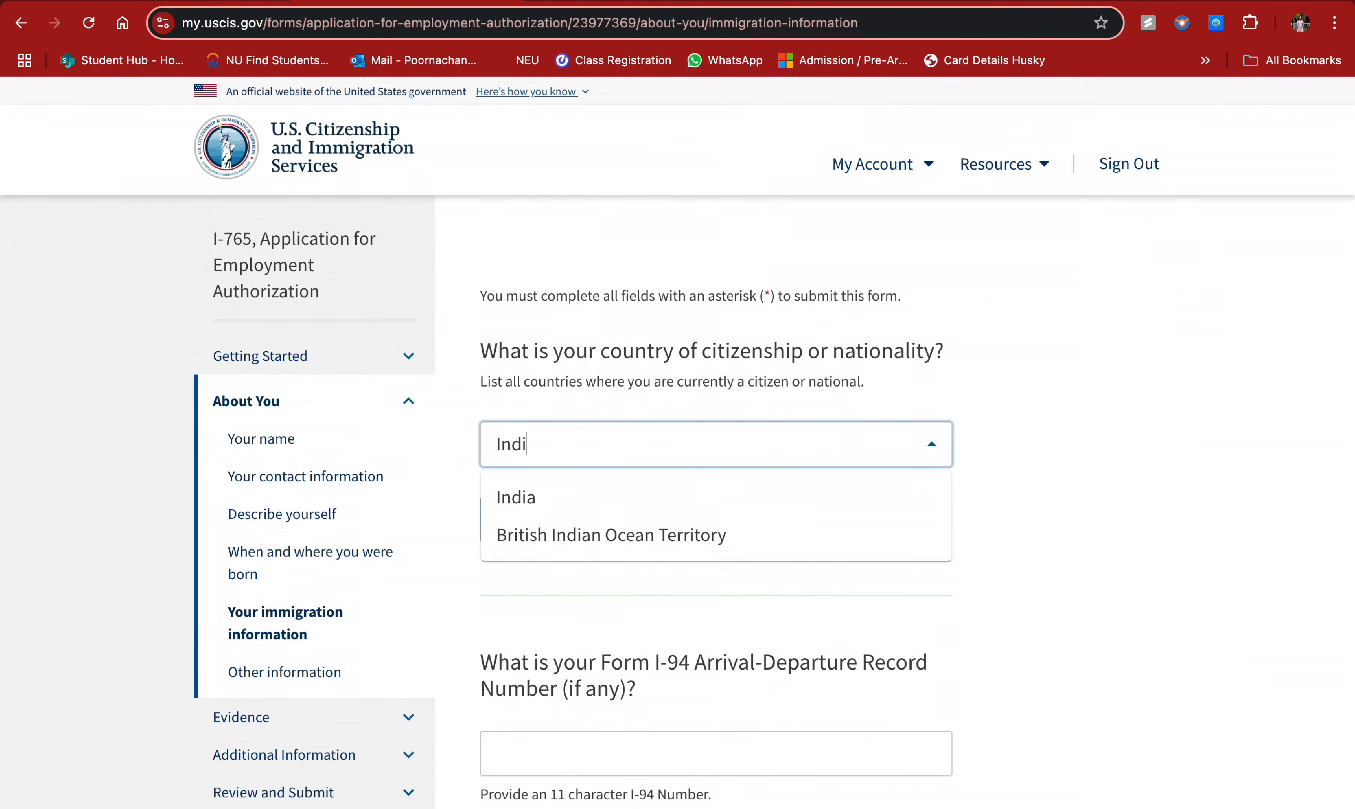
pyautogui.click(720, 495)
pyautogui.scroll(-5, 720, 493)
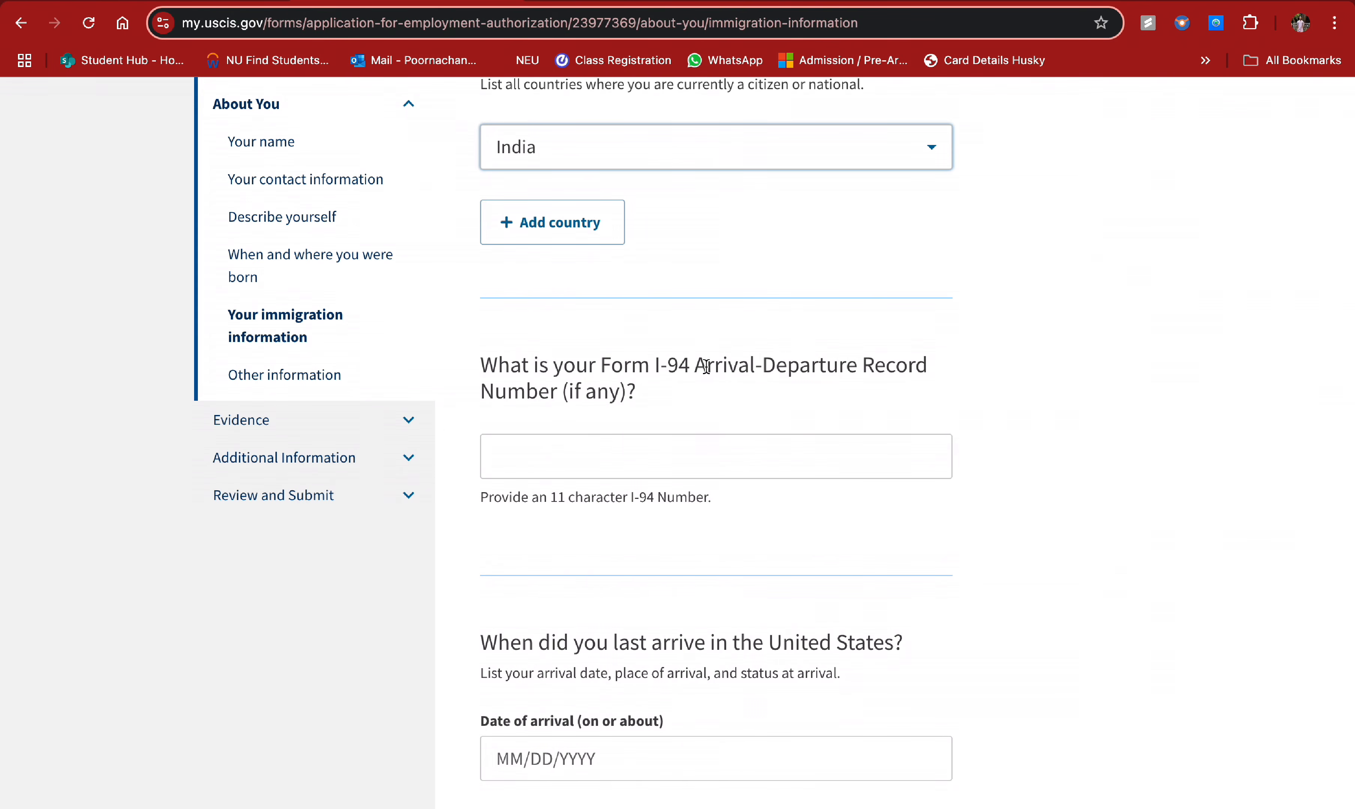
# - Open the CBP I-94 website in a new tab and choose Get Most Recent I-94
pyautogui.click(759, 1)
pyautogui.click(702, 22)
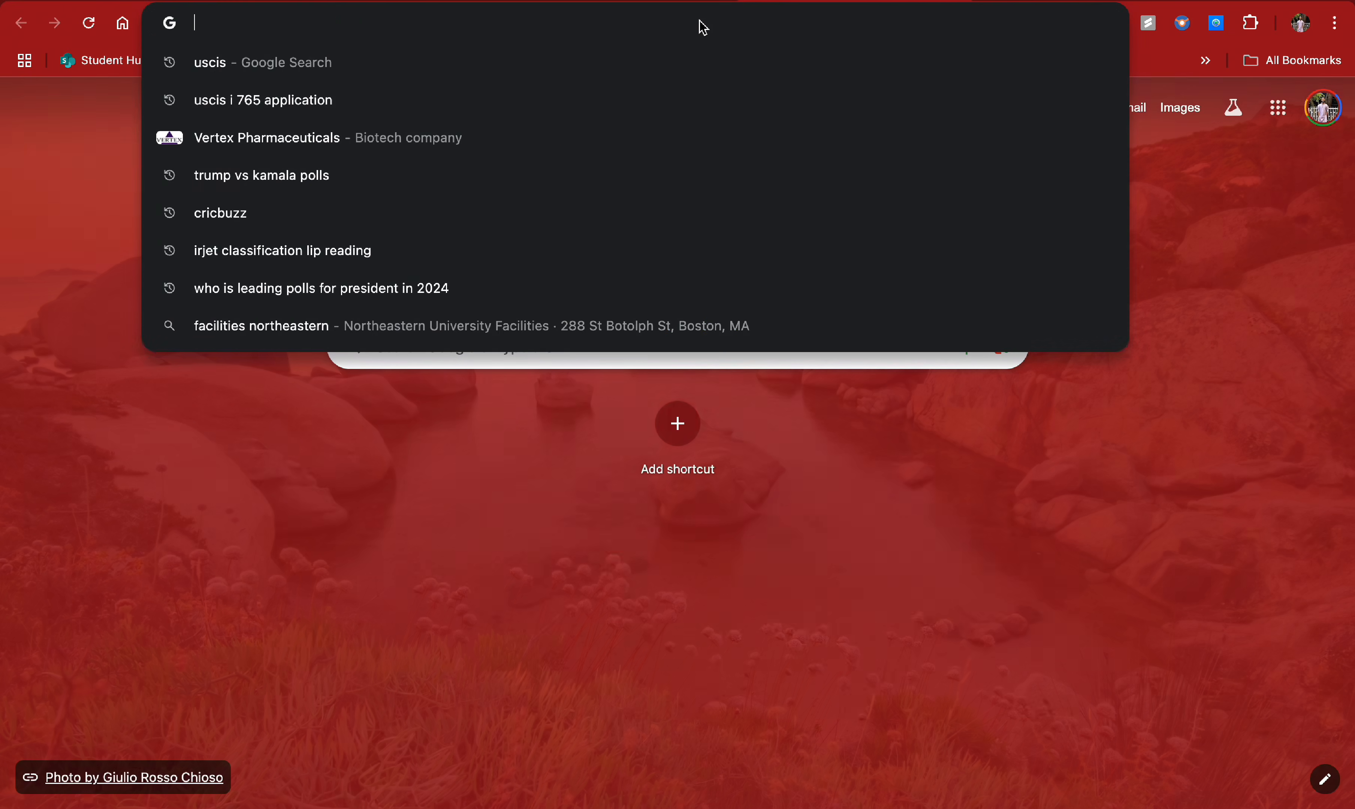
pyautogui.write('i94')
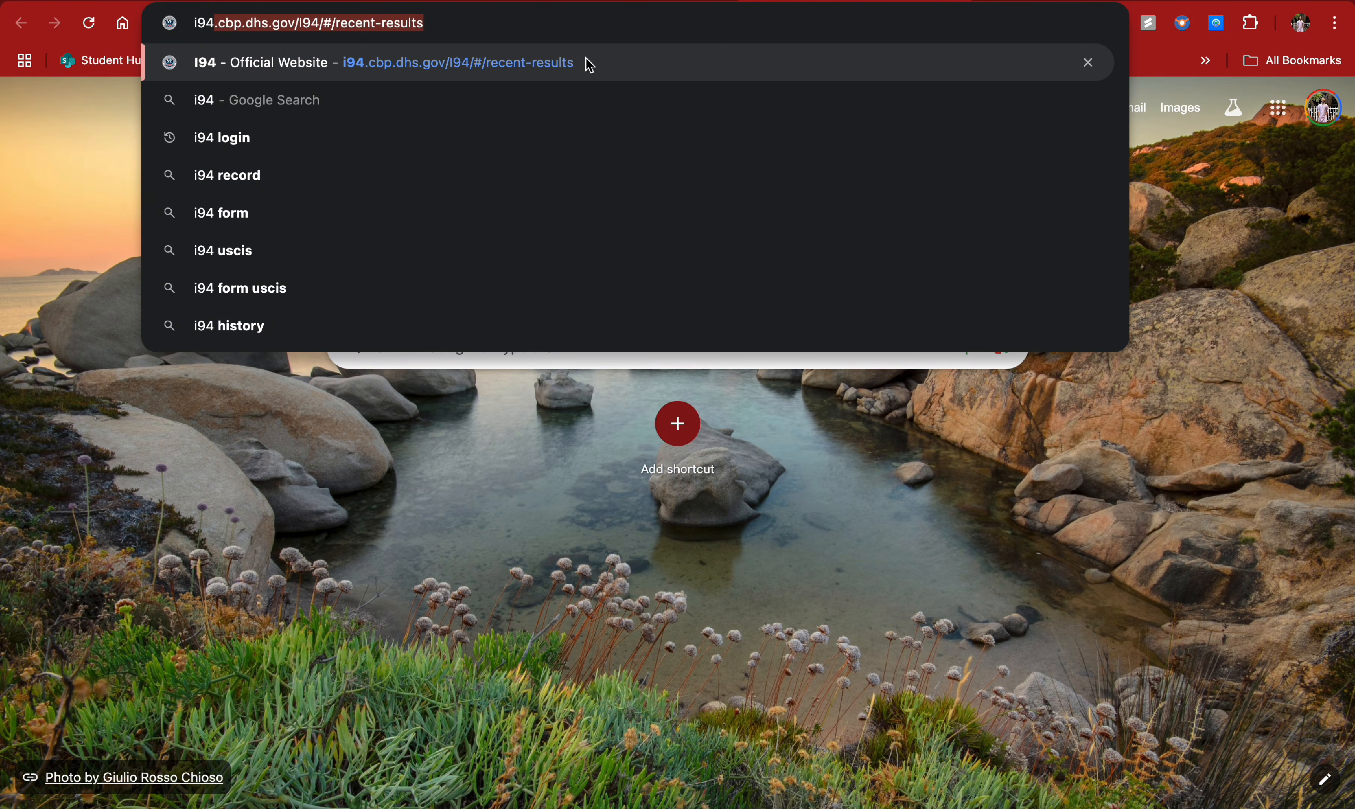
pyautogui.click(584, 62)
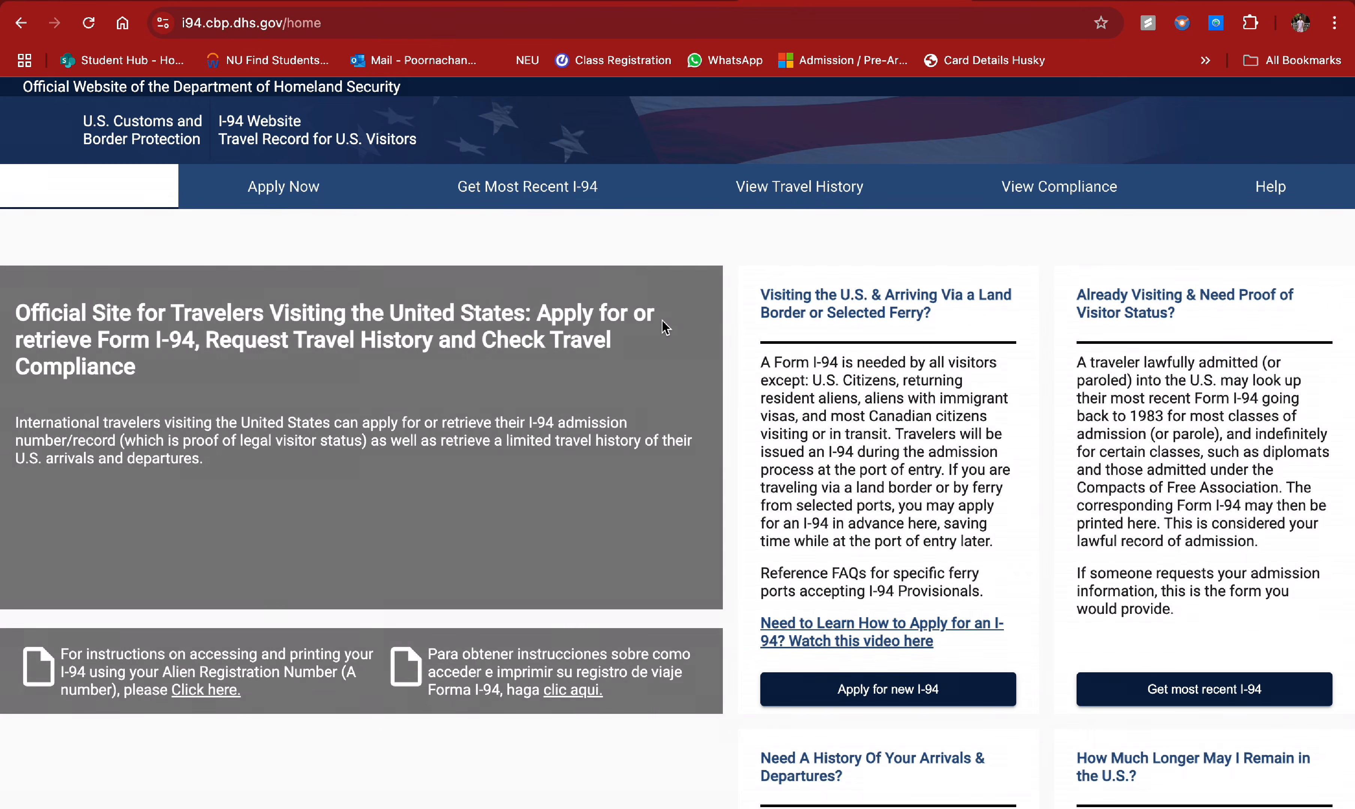
pyautogui.scroll(-8, 1155, 330)
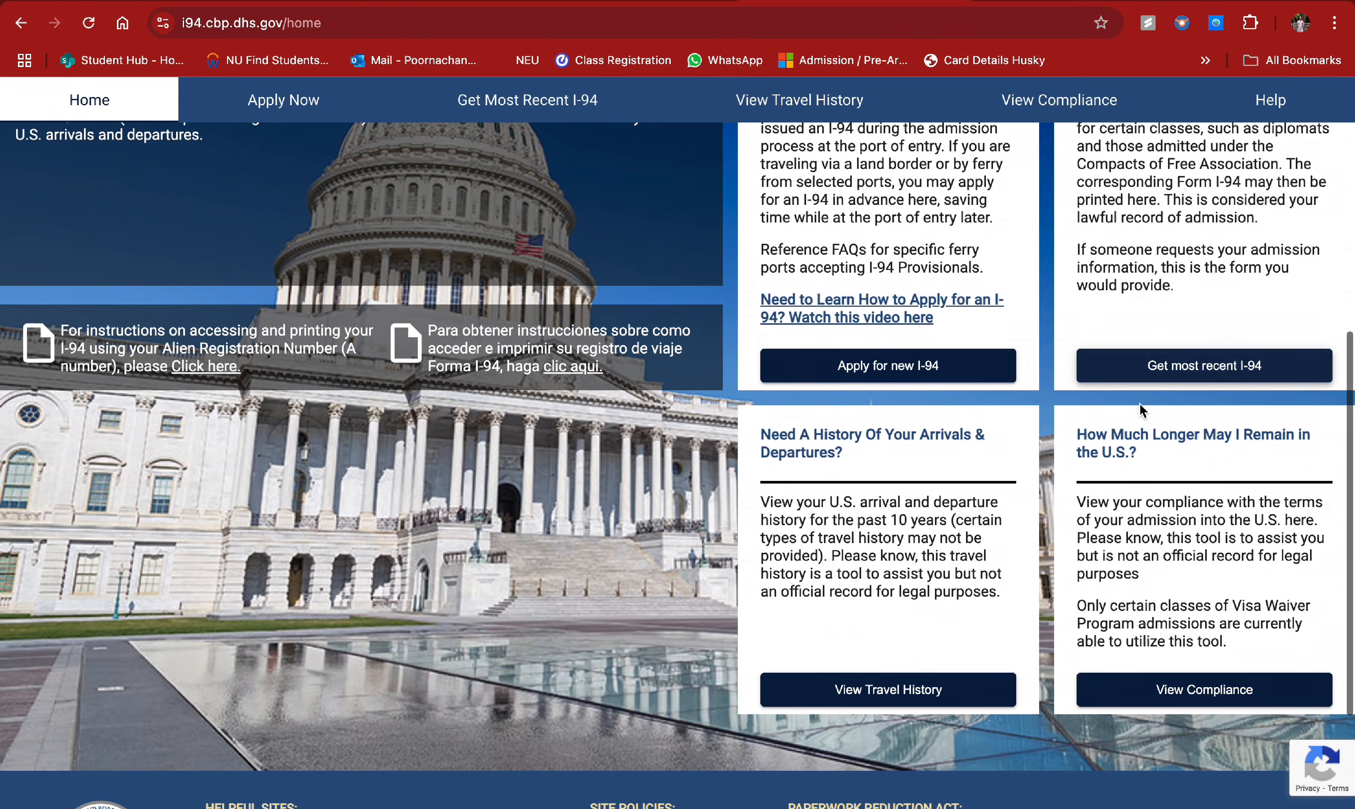
pyautogui.click(1196, 367)
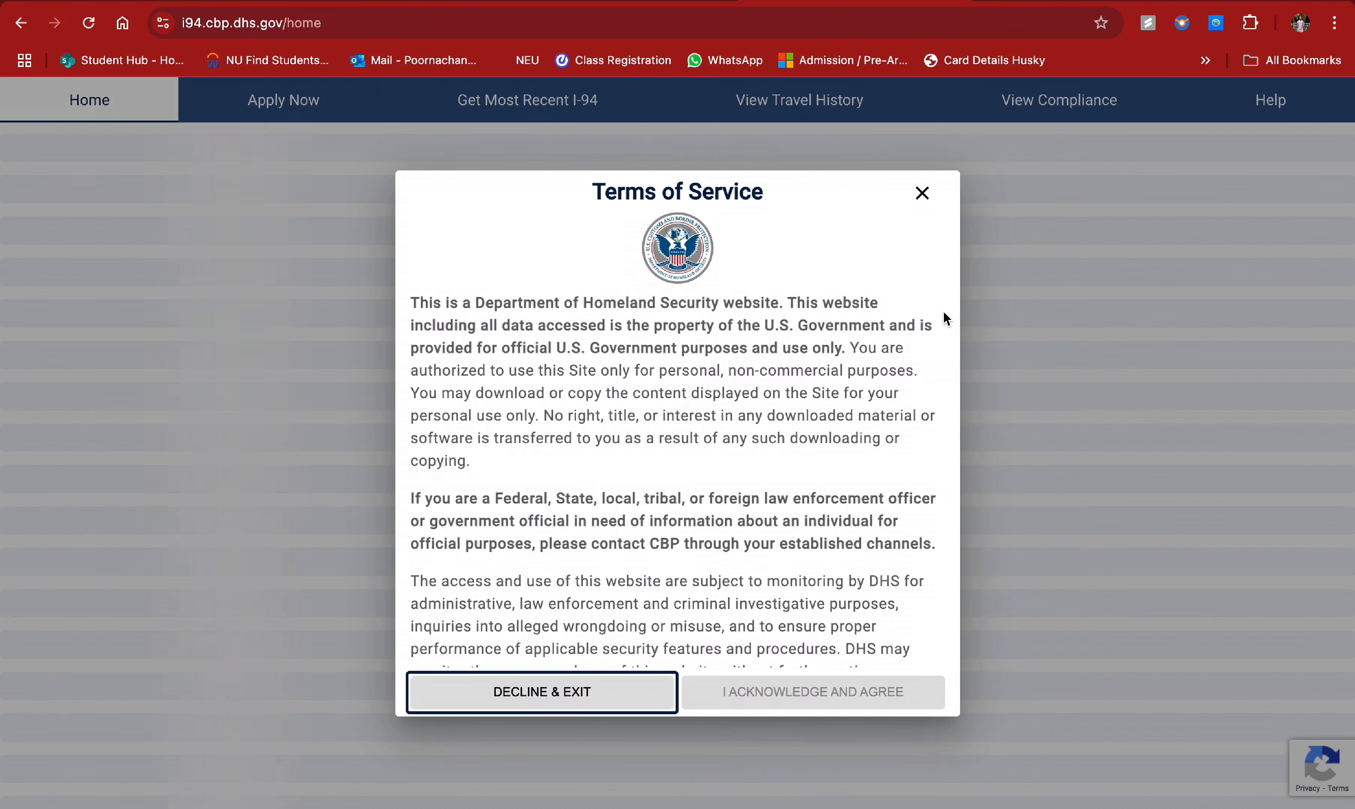
# - Accept the I-94 terms to reach the traveler-info form, then return to the USCIS tab
pyautogui.click(789, 697)
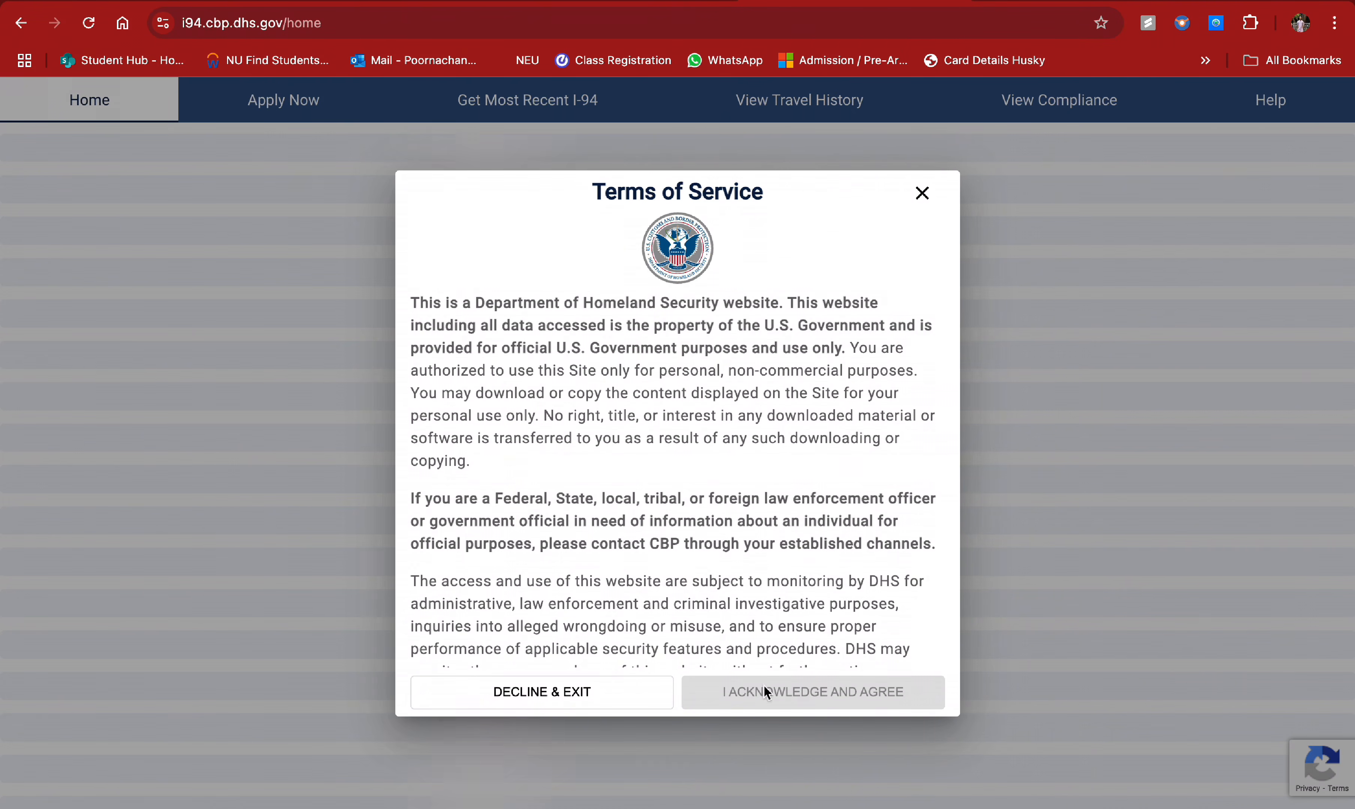
pyautogui.click(922, 193)
pyautogui.click(1143, 372)
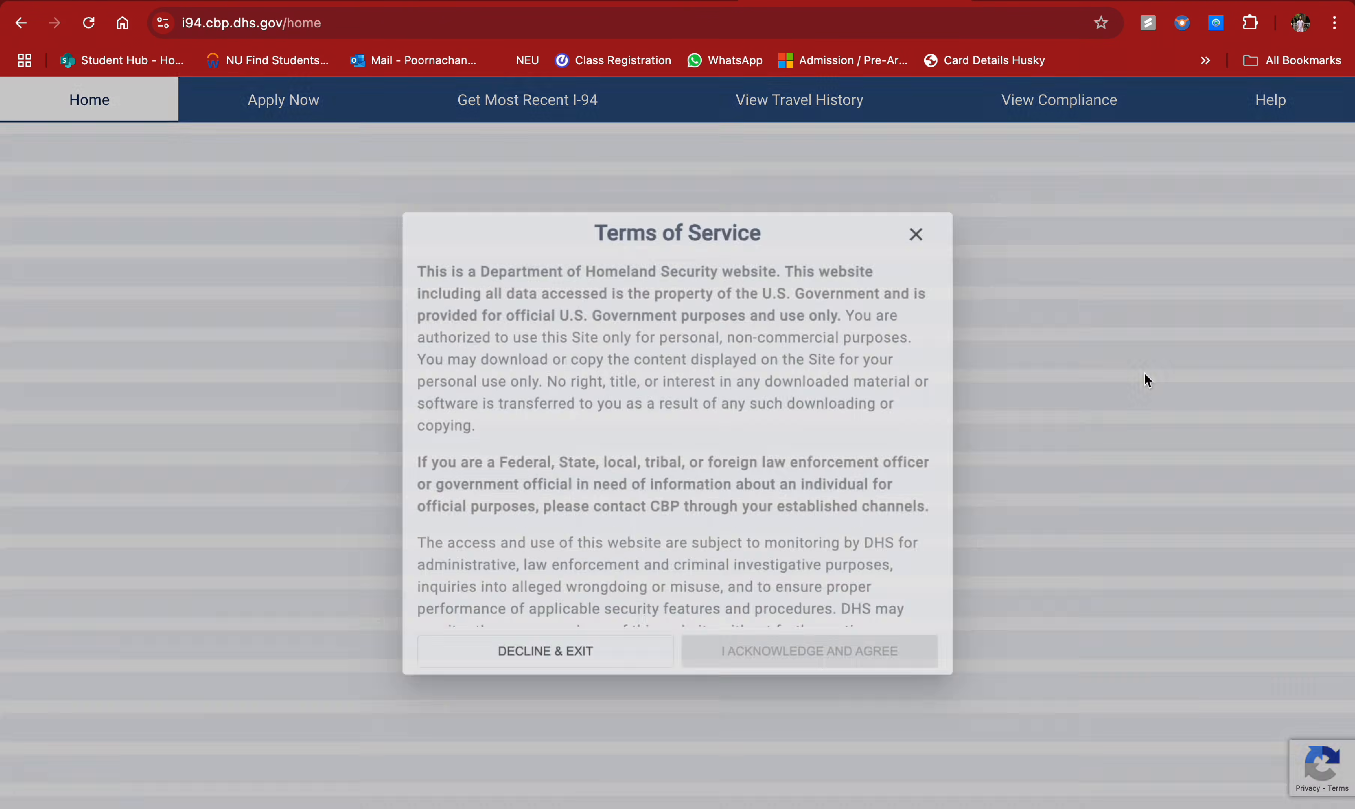
pyautogui.click(750, 688)
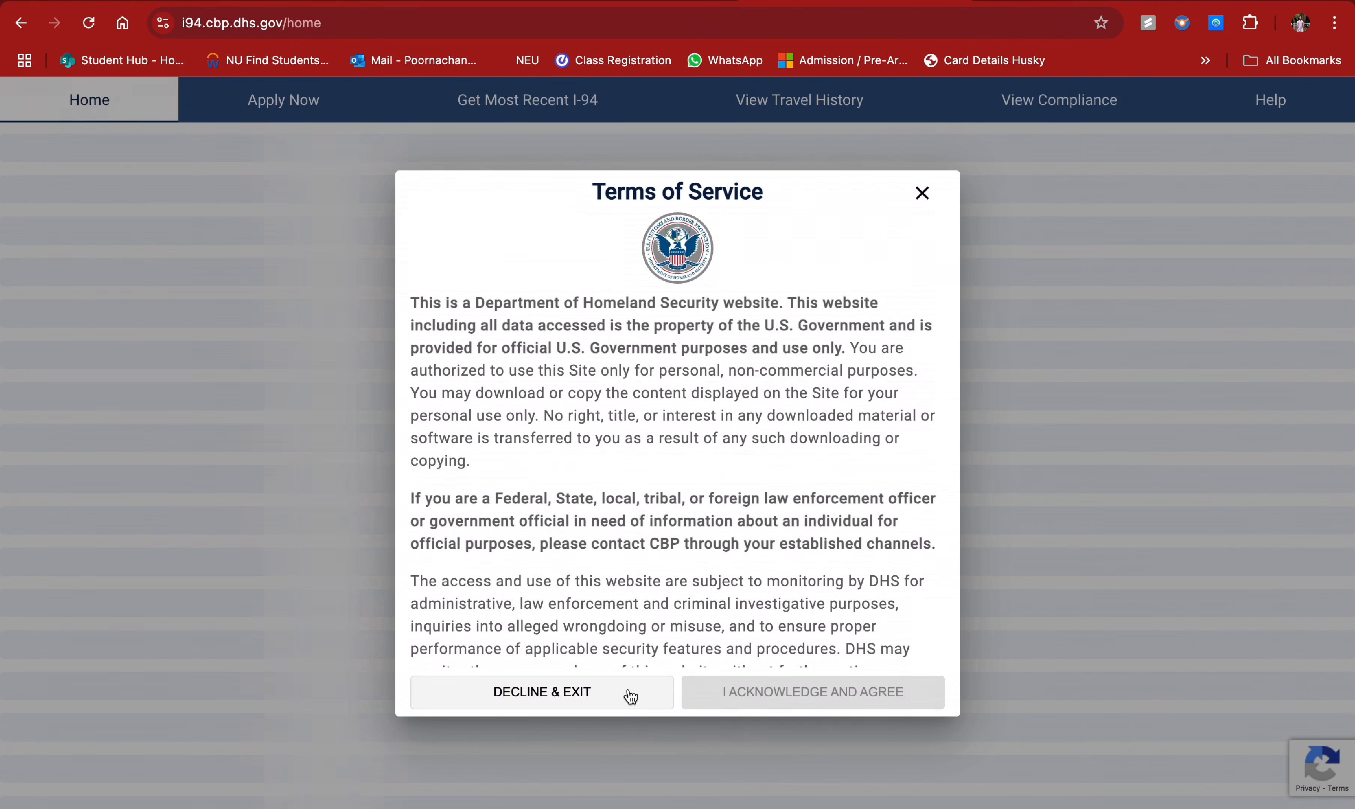
pyautogui.scroll(-20, 706, 589)
pyautogui.click(689, 692)
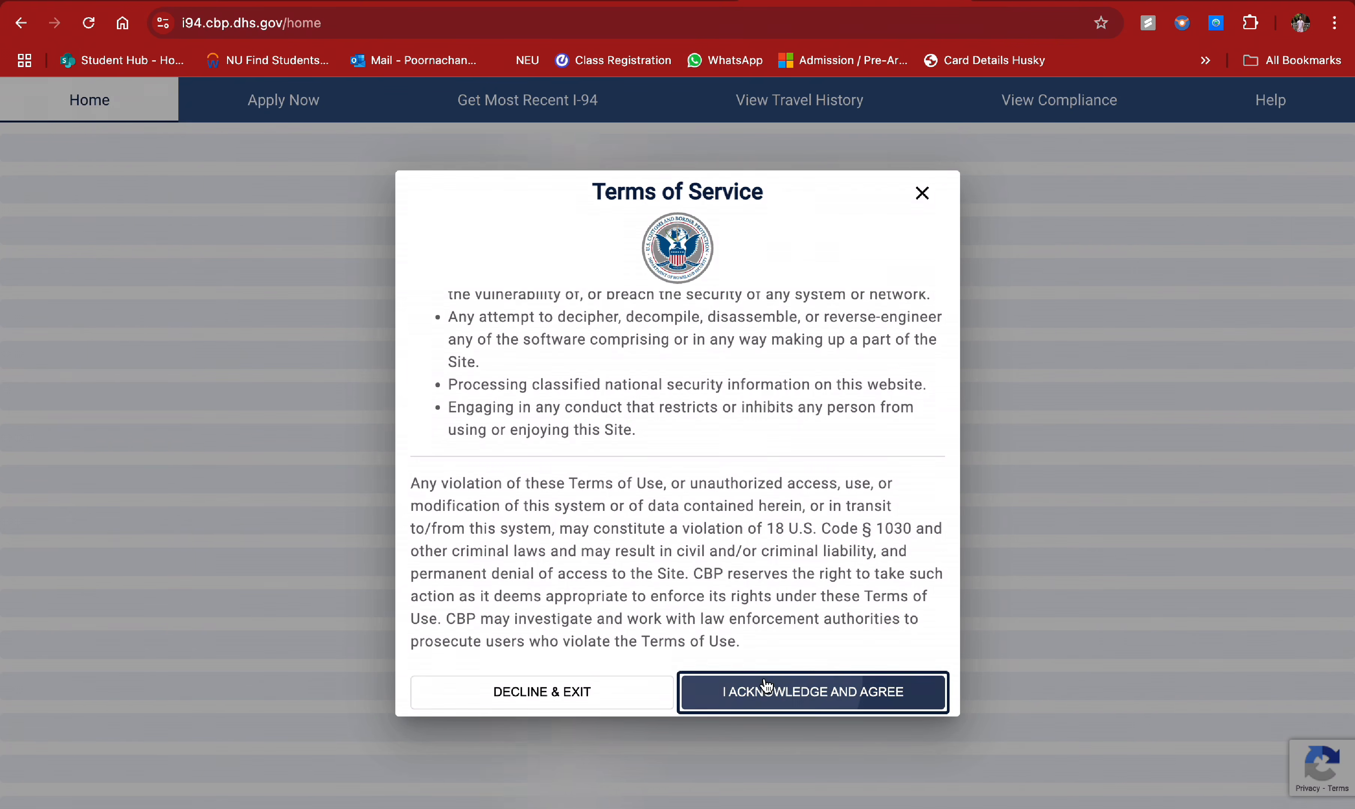
pyautogui.scroll(-4, 550, 498)
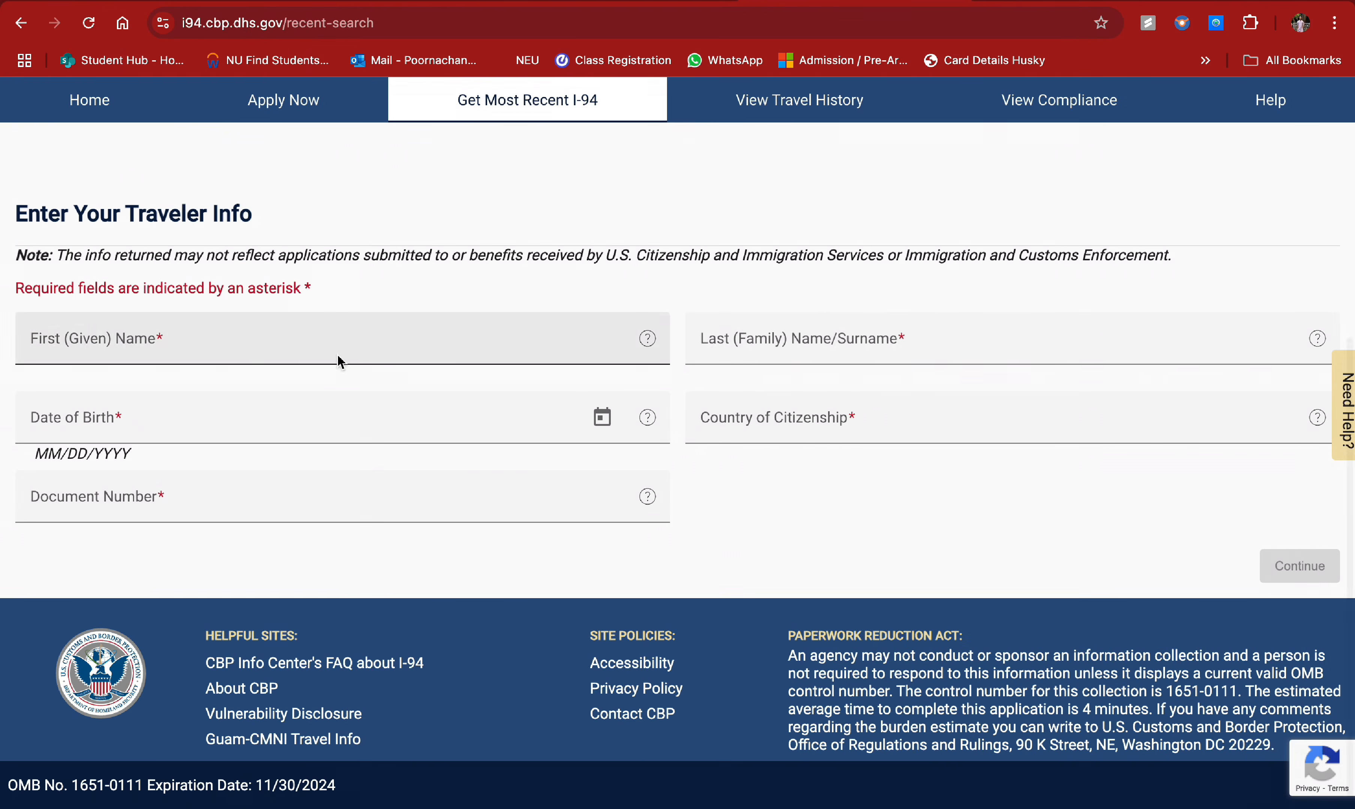
pyautogui.scroll(1, 853, 486)
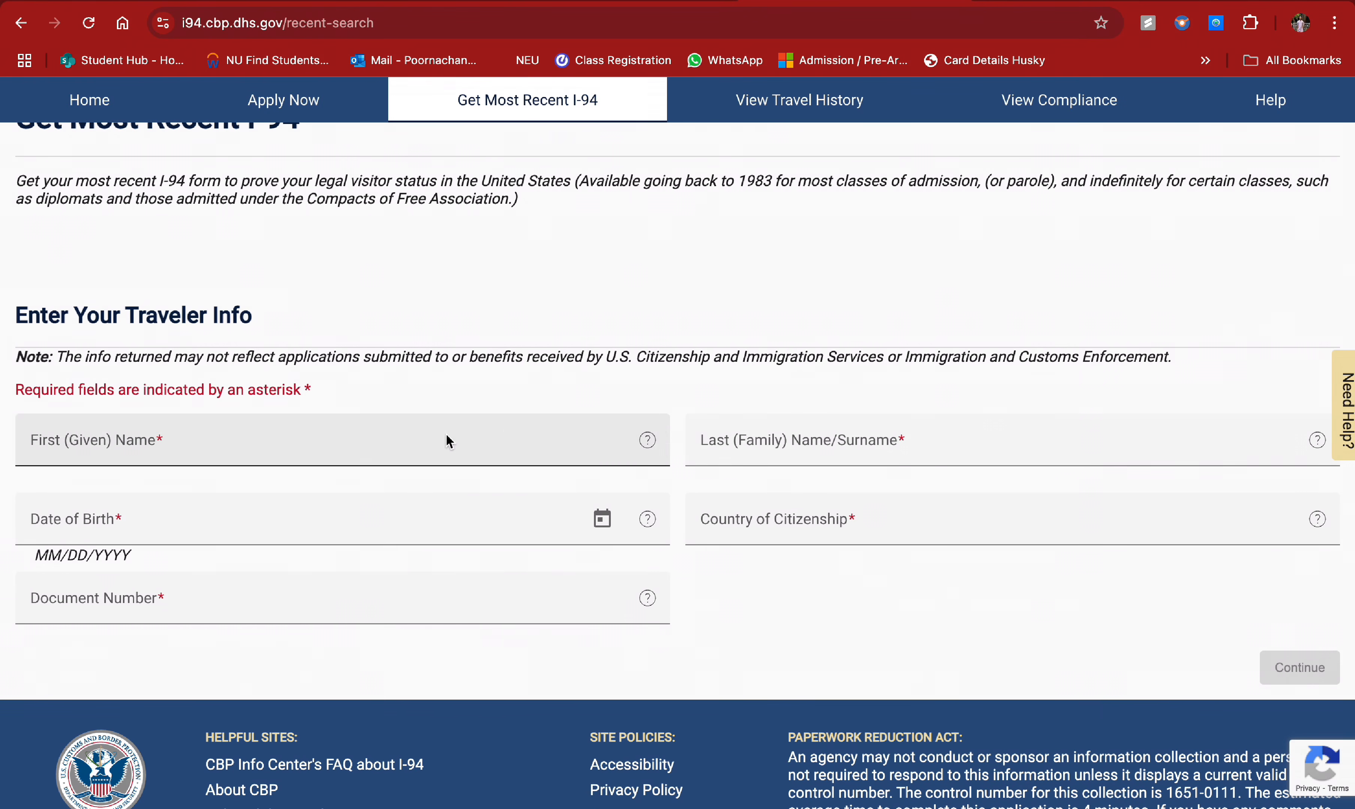
pyautogui.click(448, 441)
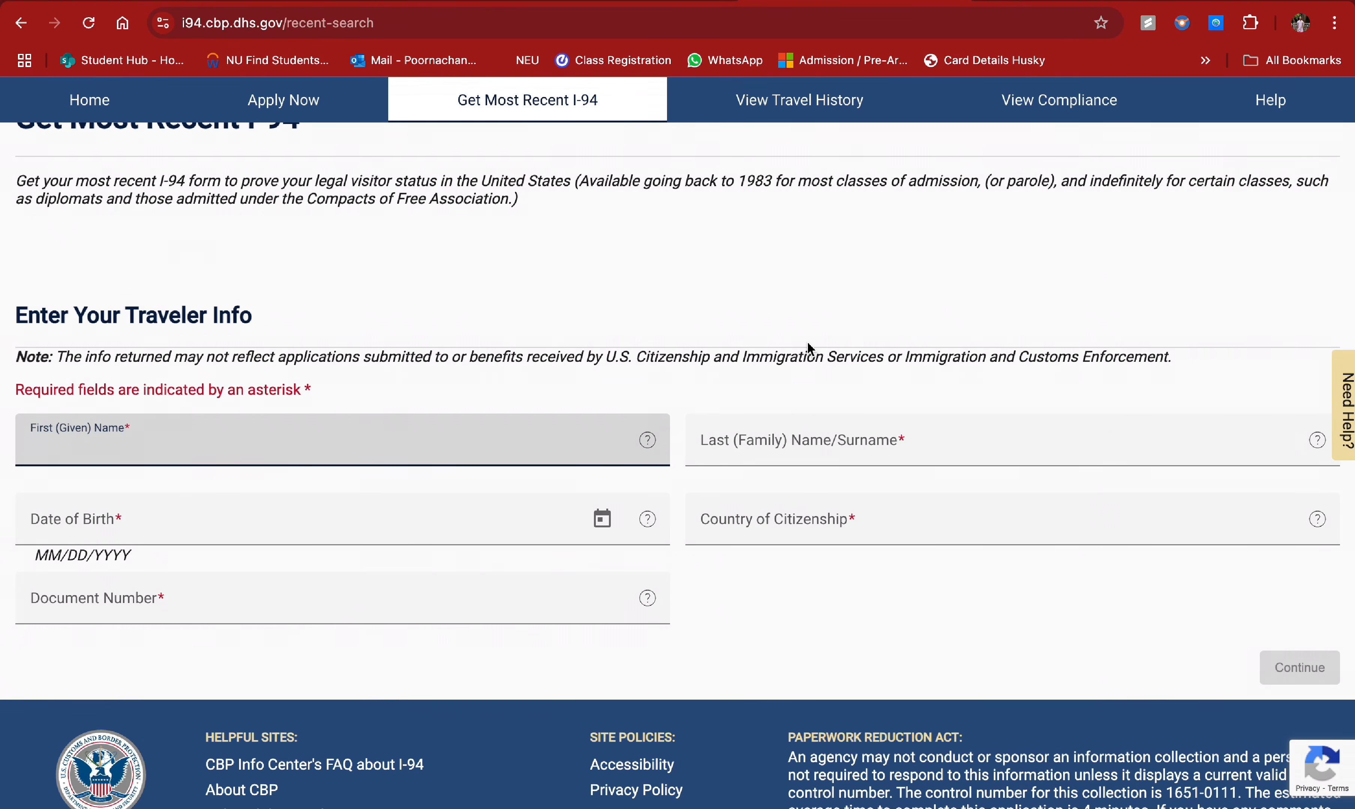
pyautogui.scroll(5, 807, 347)
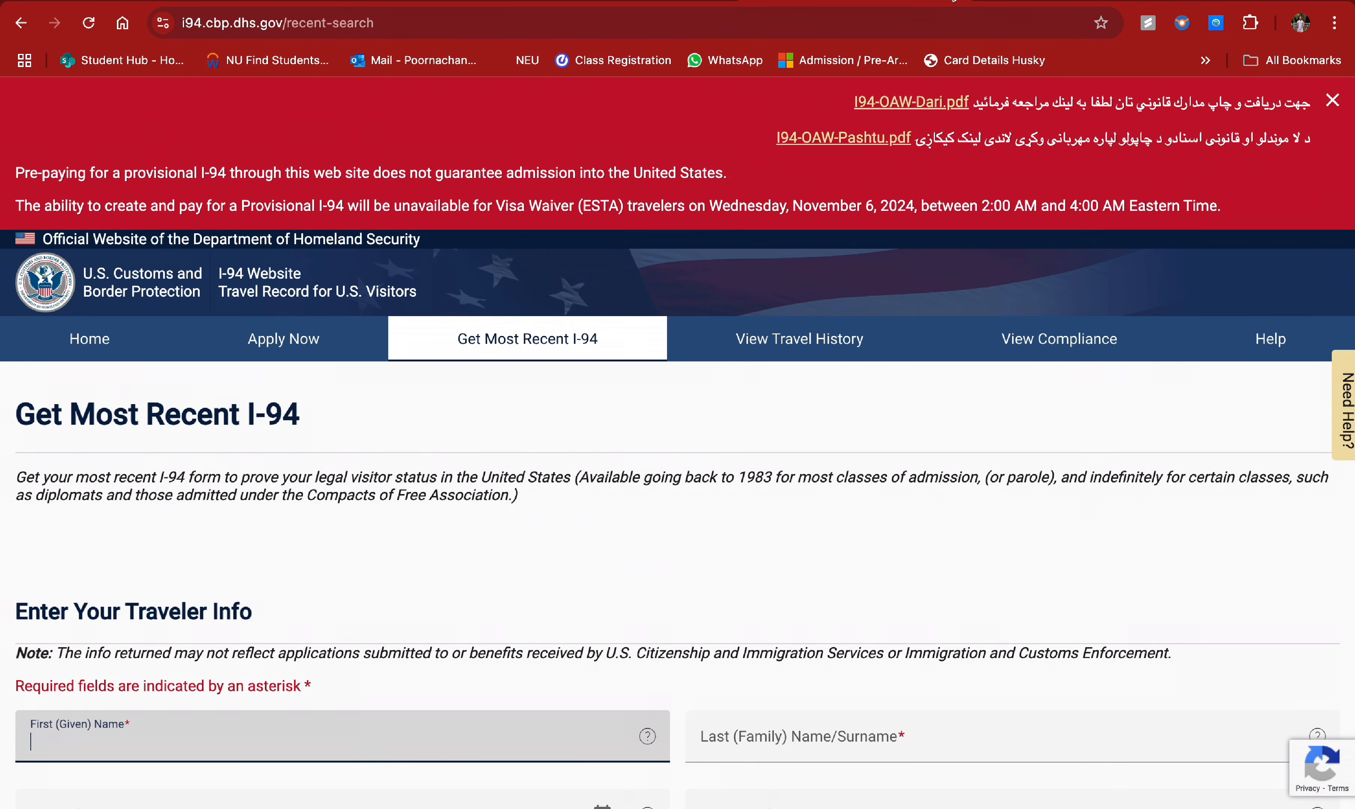
pyautogui.click(620, 5)
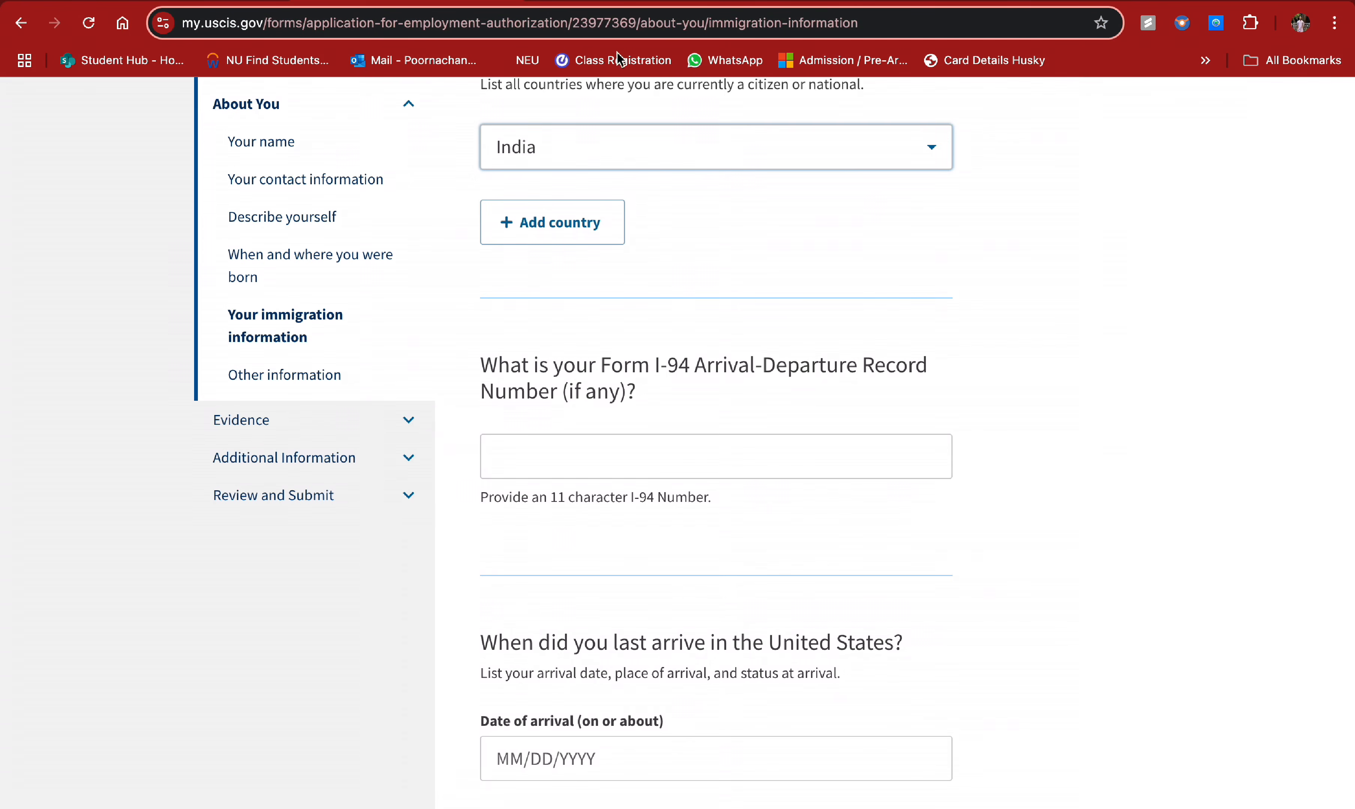
# - Enter an 8-digit number as the I-94 Arrival-Departure Record Number
pyautogui.scroll(-3, 672, 271)
pyautogui.click(630, 300)
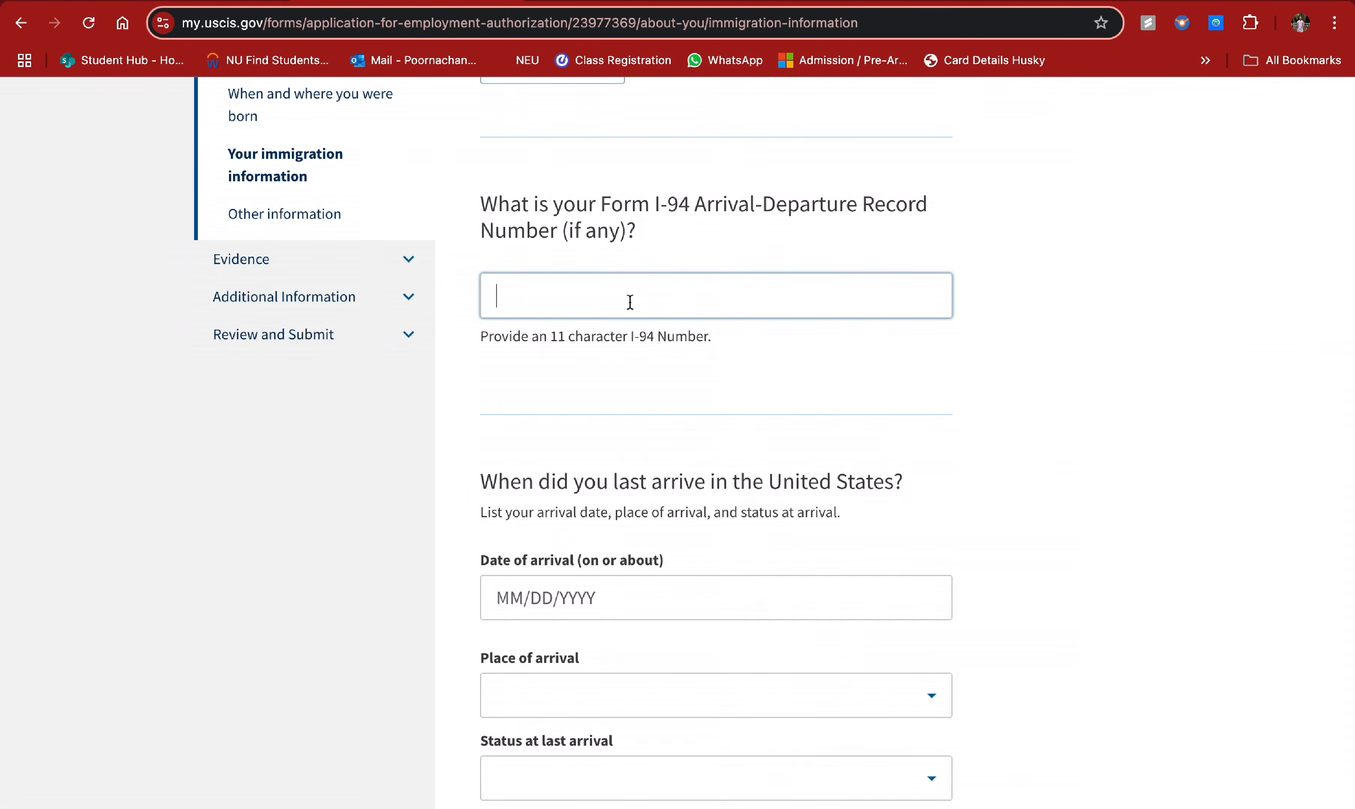
pyautogui.write('12345678')
pyautogui.scroll(-1, 636, 304)
pyautogui.scroll(-1, 650, 408)
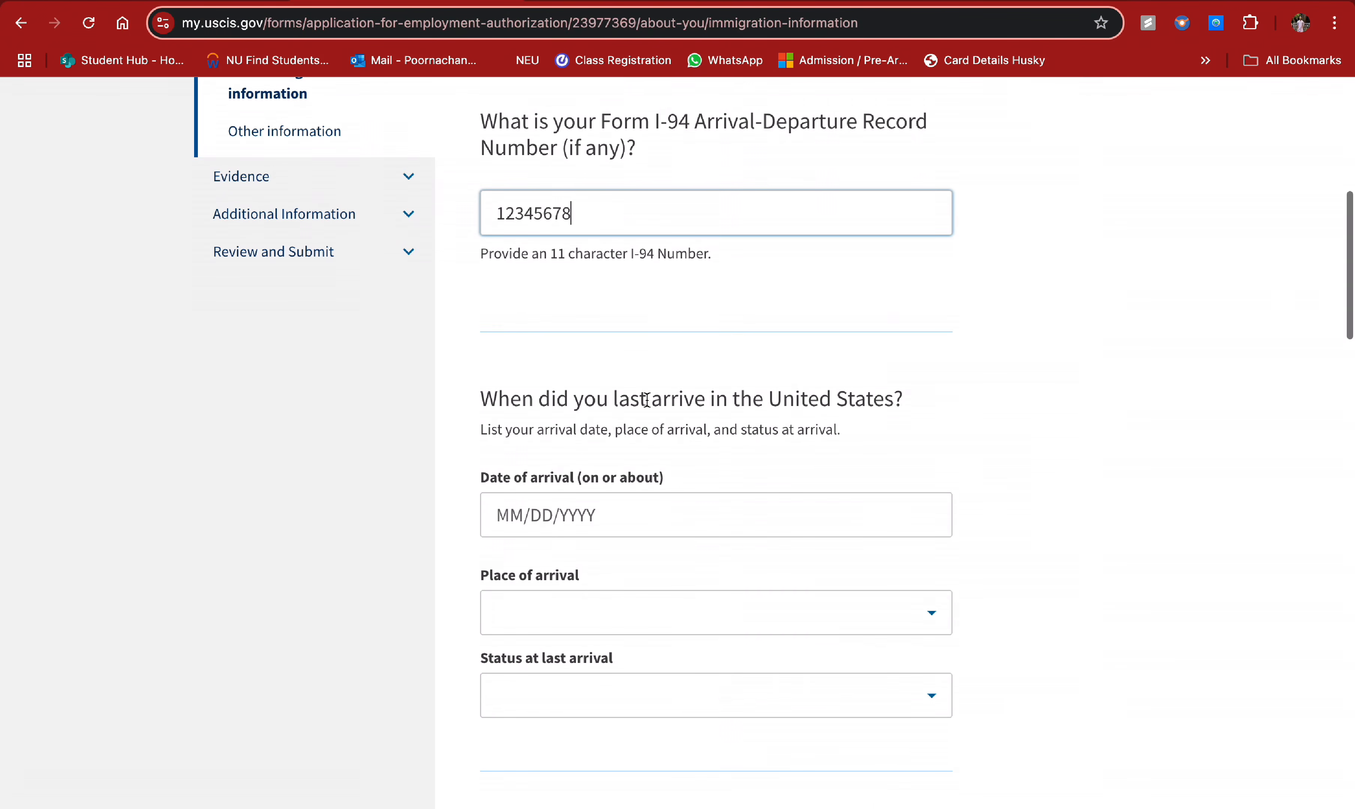
pyautogui.scroll(1, 646, 398)
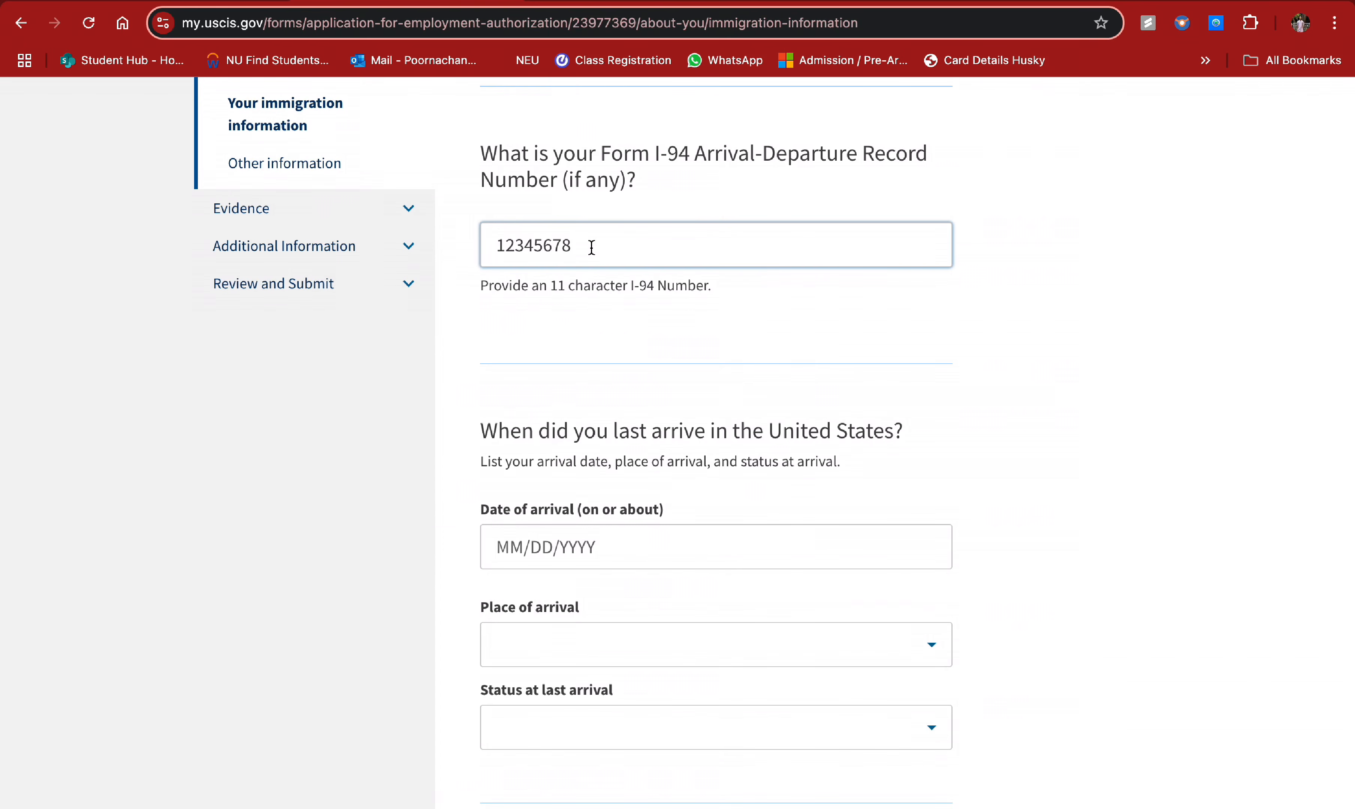
pyautogui.scroll(-1, 613, 322)
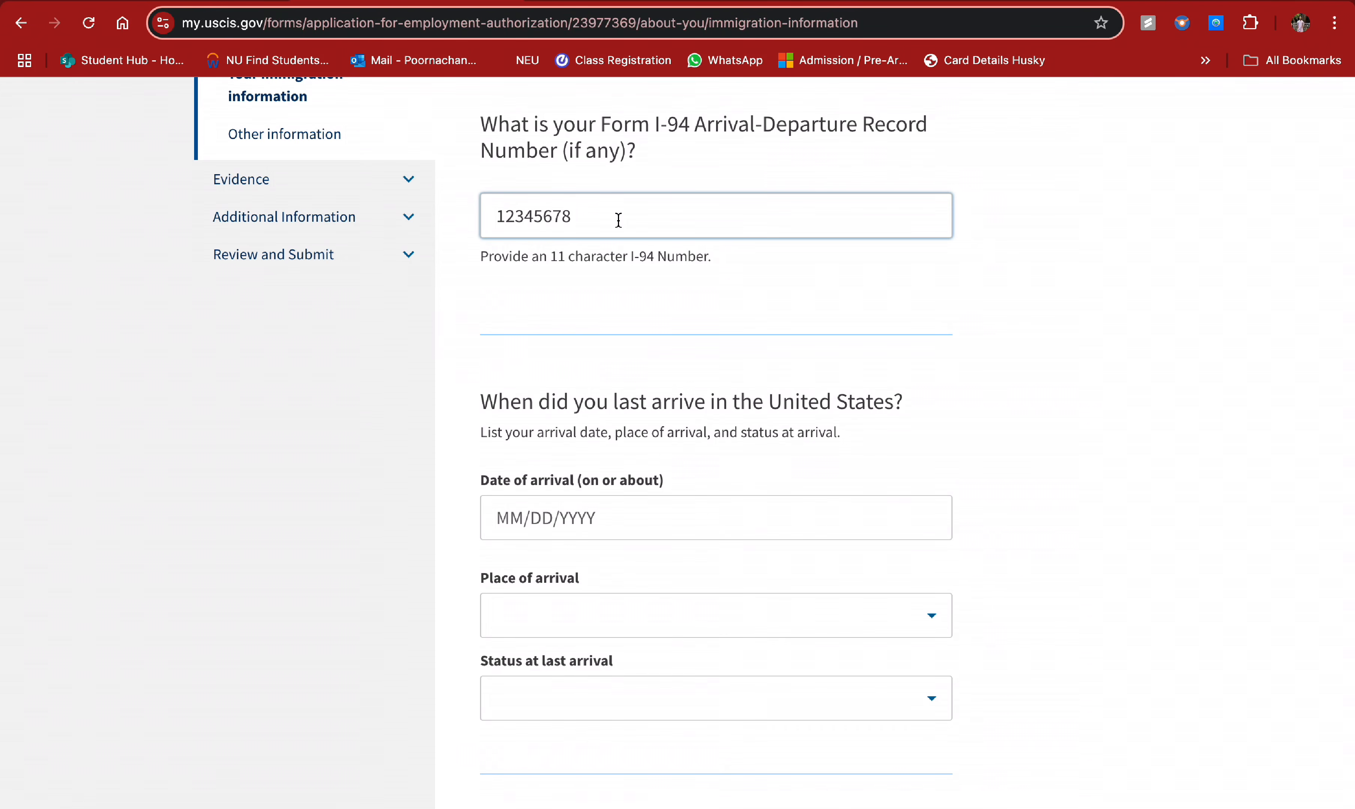
pyautogui.scroll(-3, 613, 324)
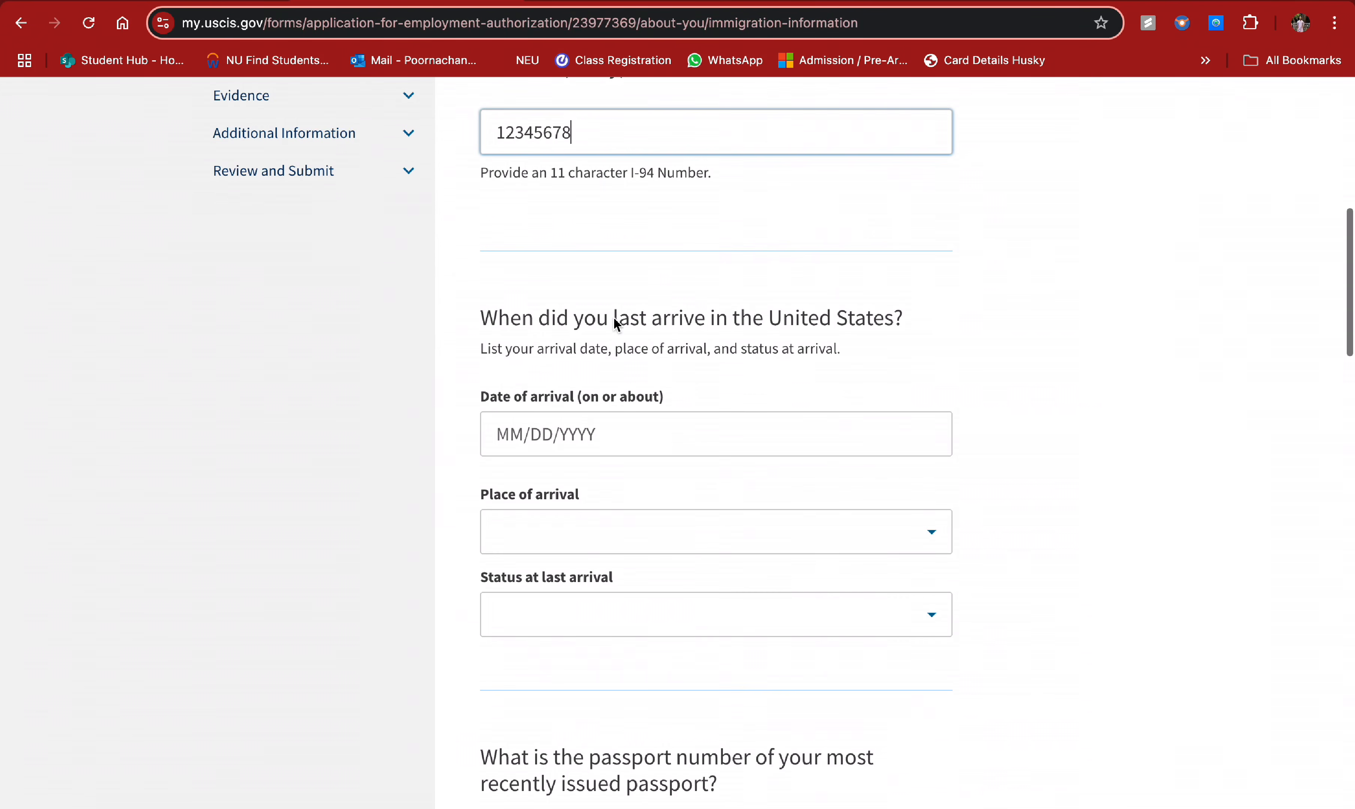
pyautogui.click(617, 444)
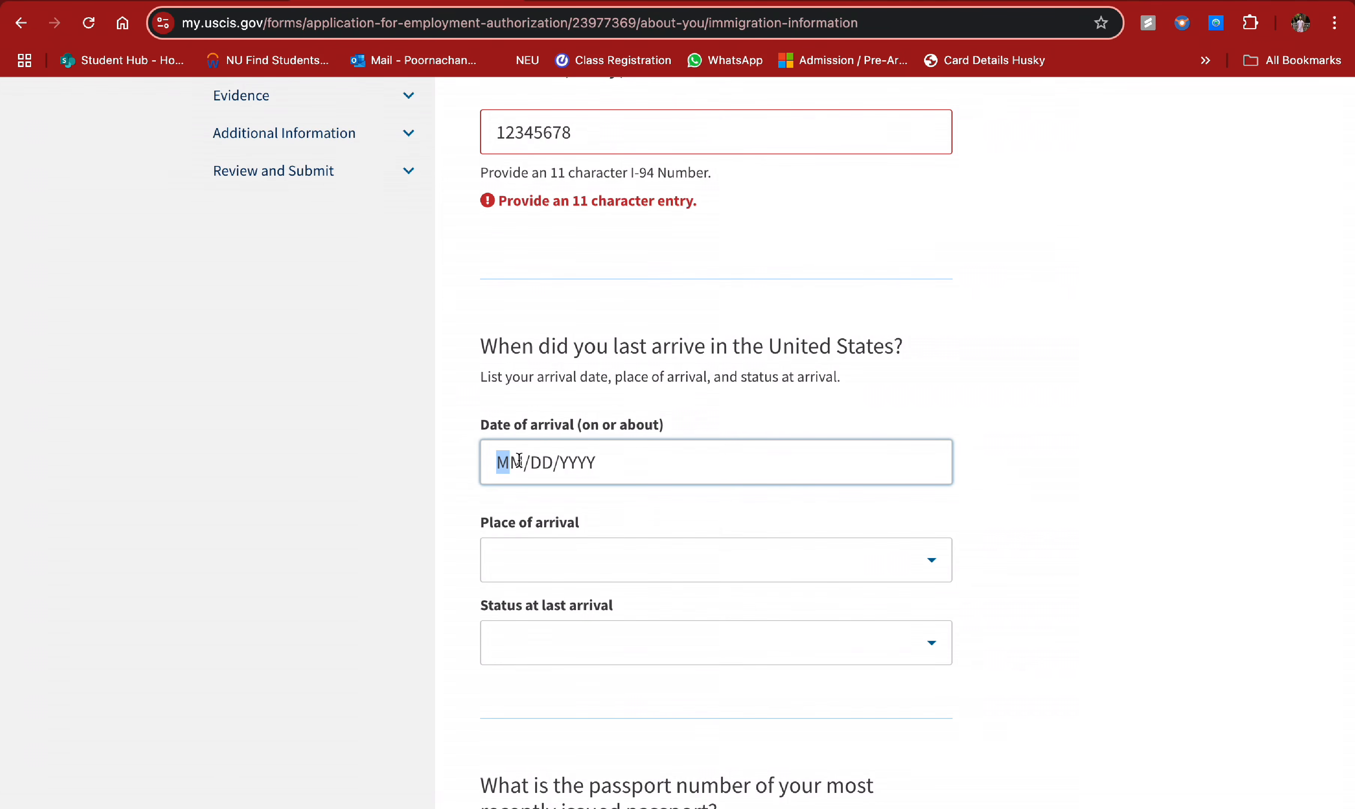
# - Enter 08/20/2024 as the date of last arrival in the United States
pyautogui.write('08/20/199')
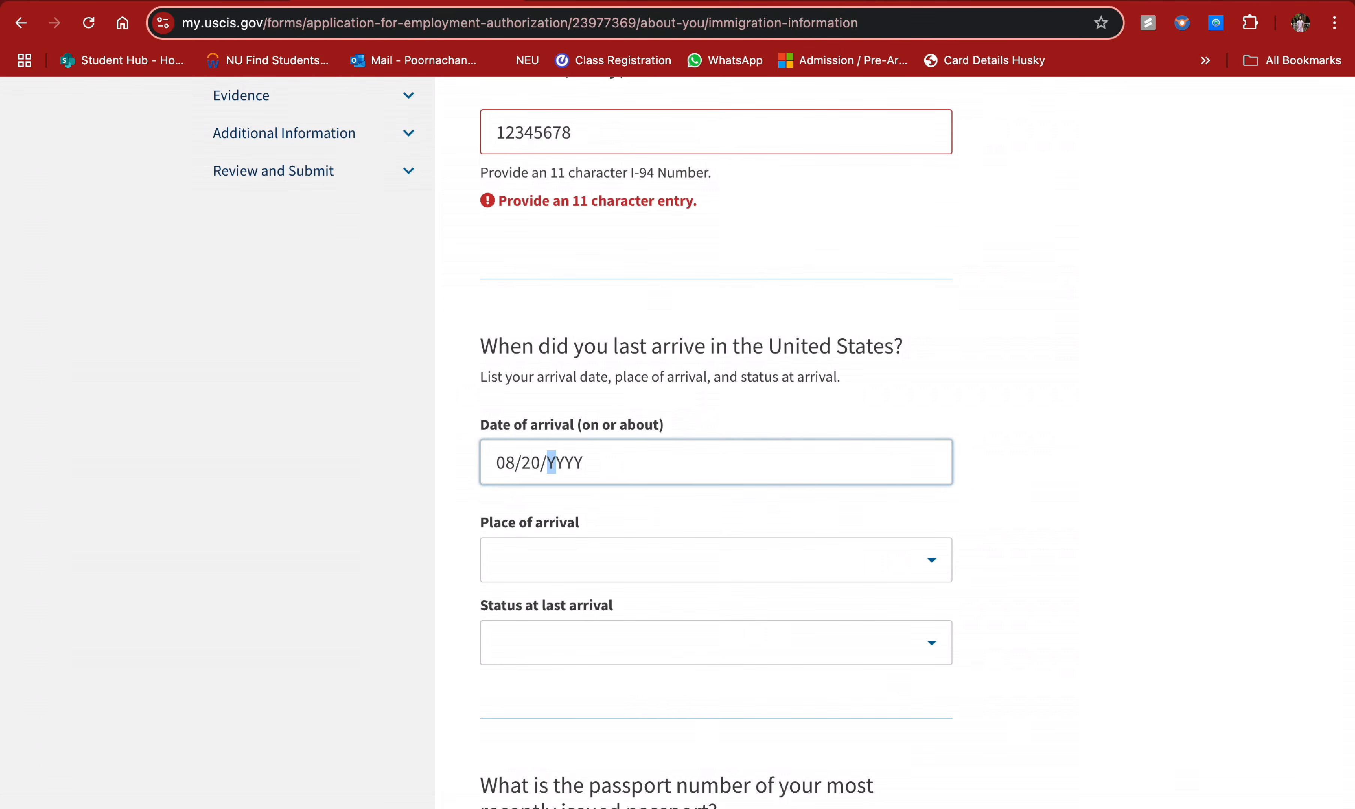
pyautogui.press('BackSpace')
pyautogui.press('BackSpace')
pyautogui.press('BackSpace')
pyautogui.write('2024')
# - Select ALBANY, NY as the place of last arrival
pyautogui.click(539, 556)
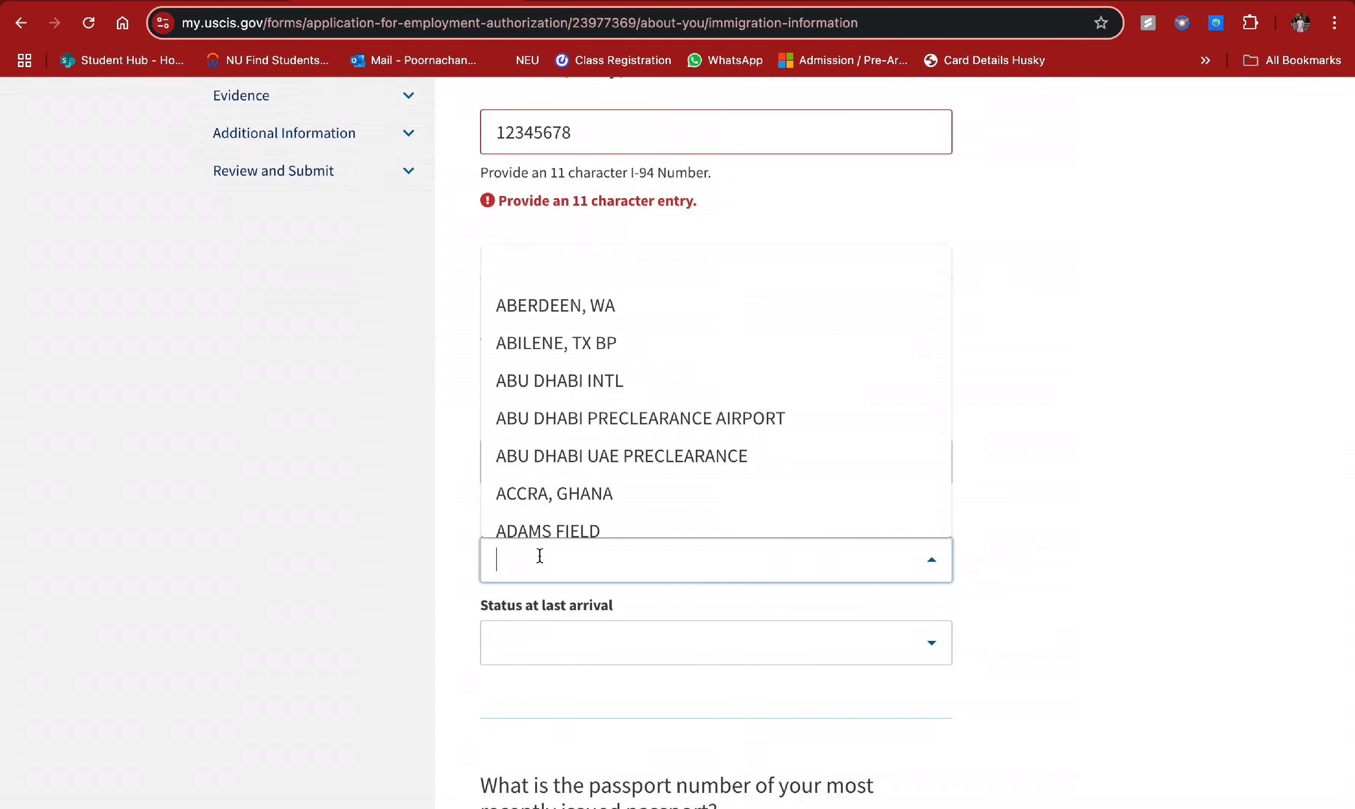
pyautogui.write('B')
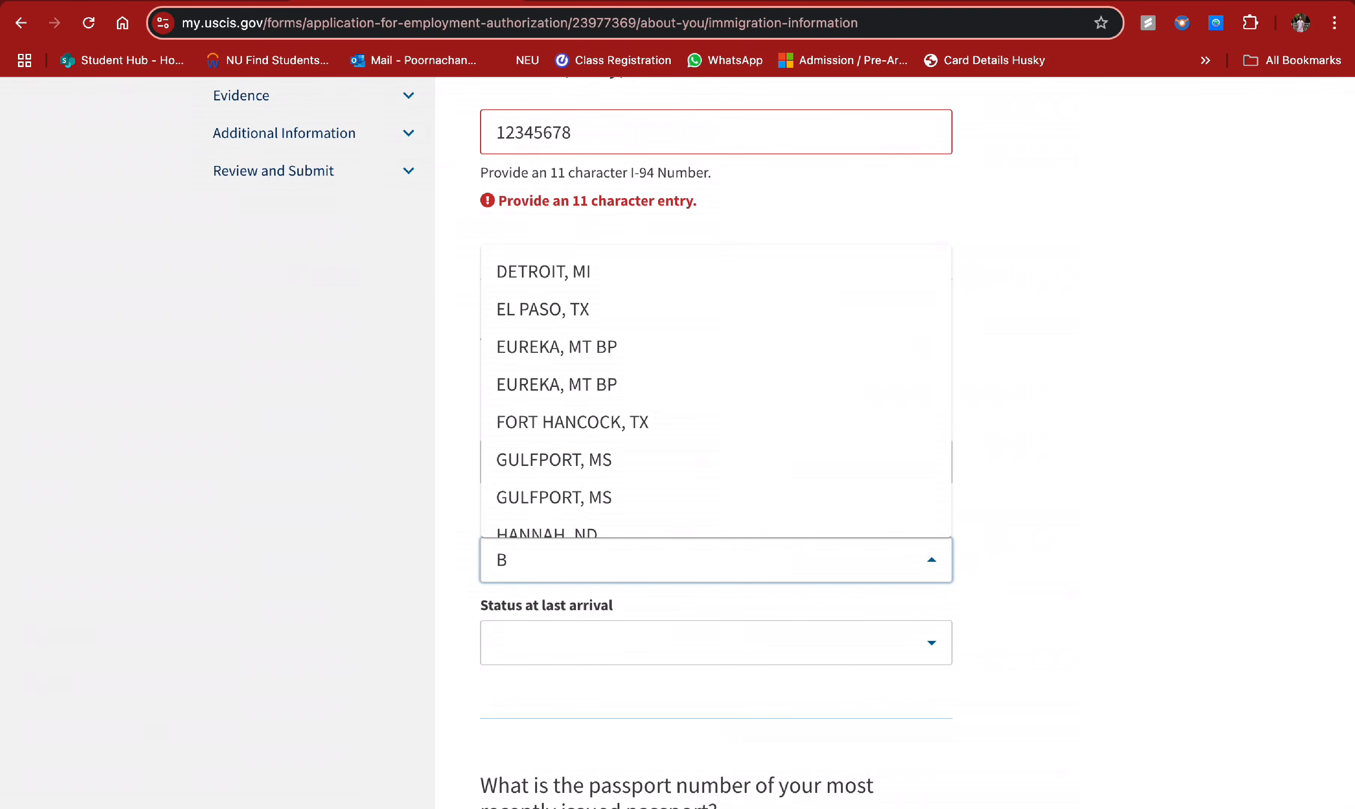
pyautogui.write('soston')
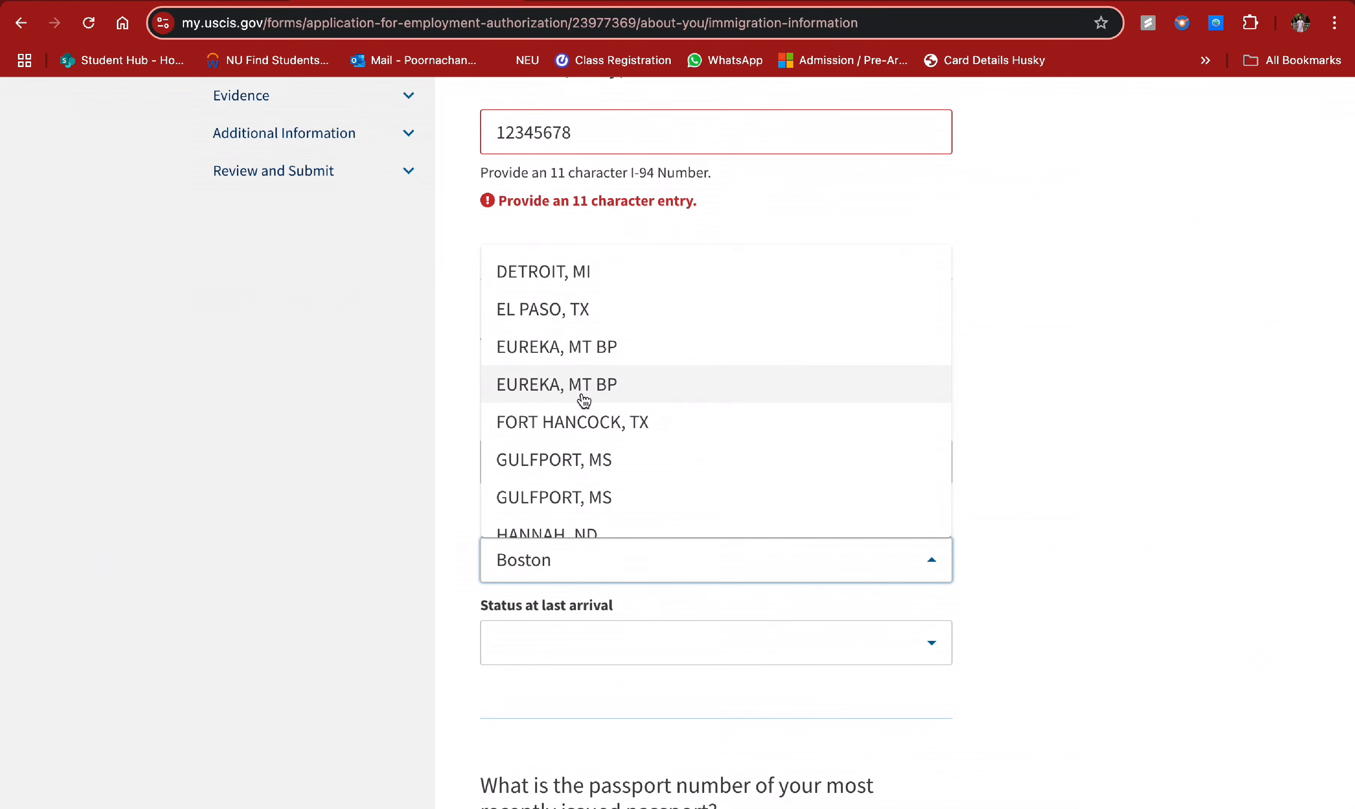
pyautogui.hotkey('alt', 'BackSpace')
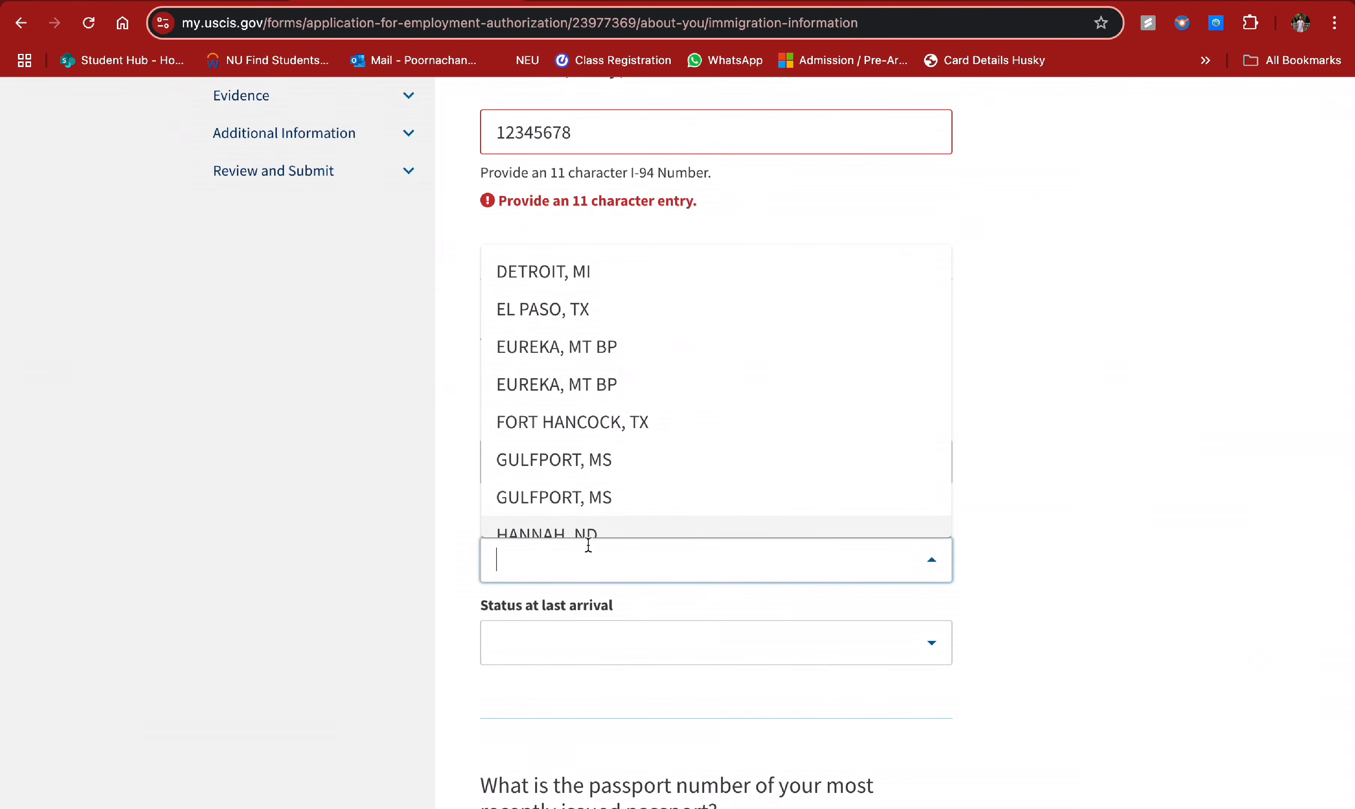
pyautogui.write('BOSTOn')
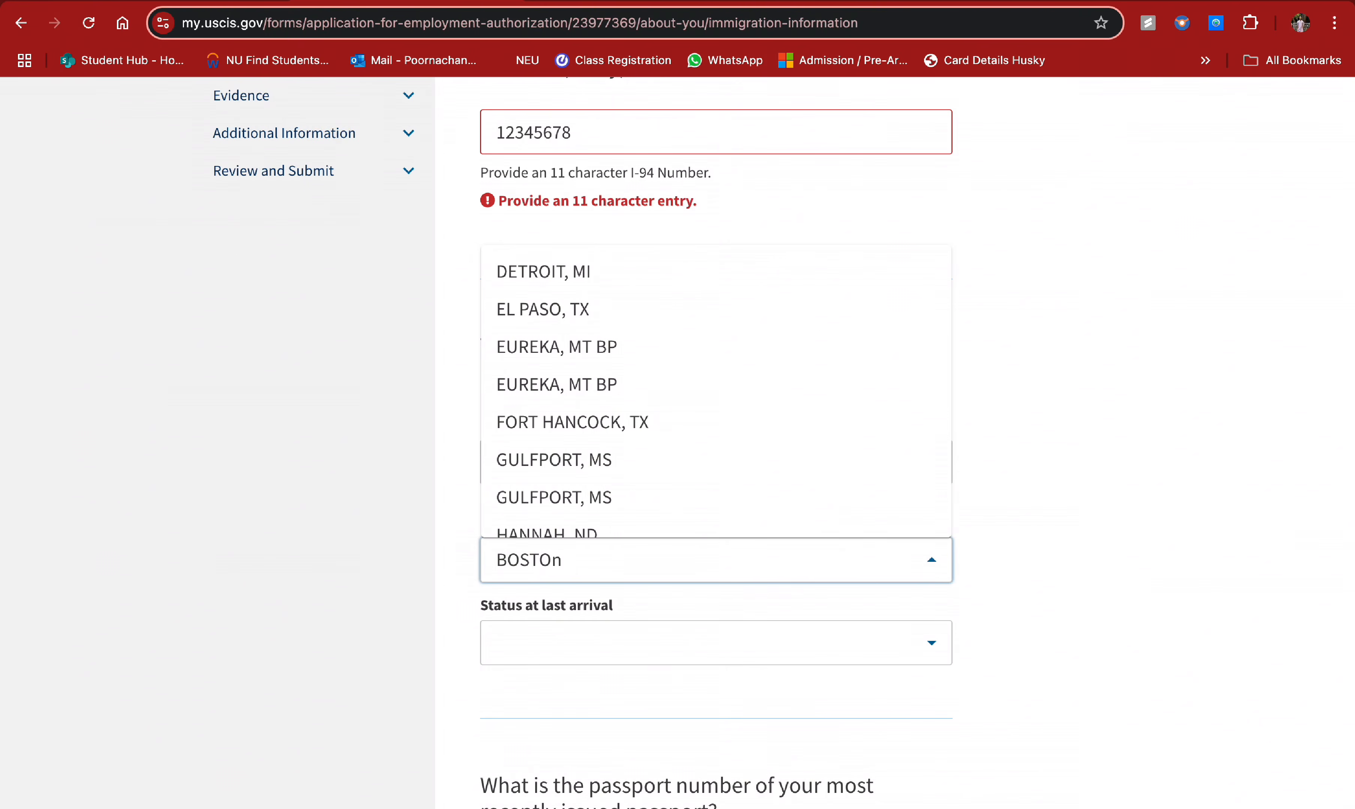
pyautogui.press('BackSpace')
pyautogui.press('BackSpace')
pyautogui.press('BackSpace')
pyautogui.press('BackSpace')
pyautogui.press('BackSpace')
pyautogui.write('LOga')
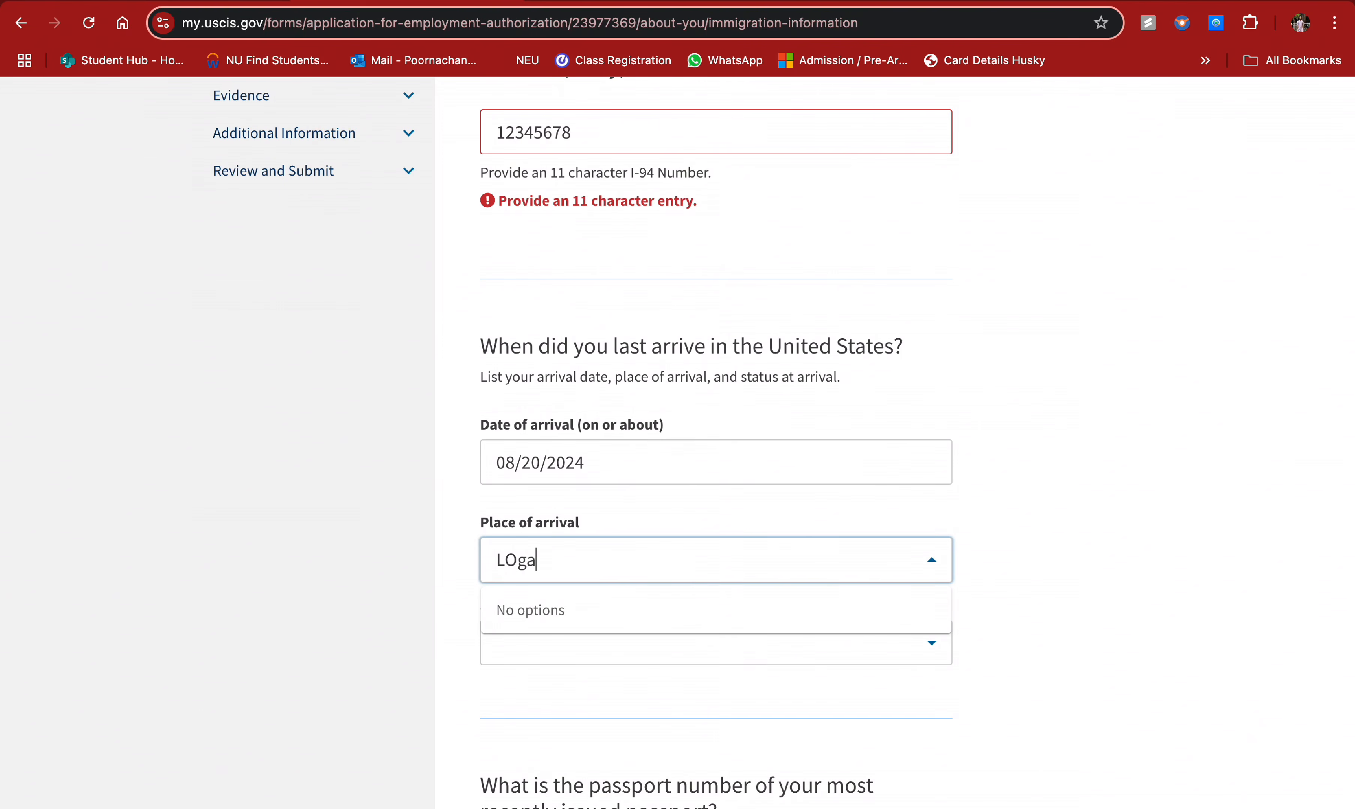
pyautogui.press('BackSpace')
pyautogui.press('BackSpace')
pyautogui.press('BackSpace')
pyautogui.press('BackSpace')
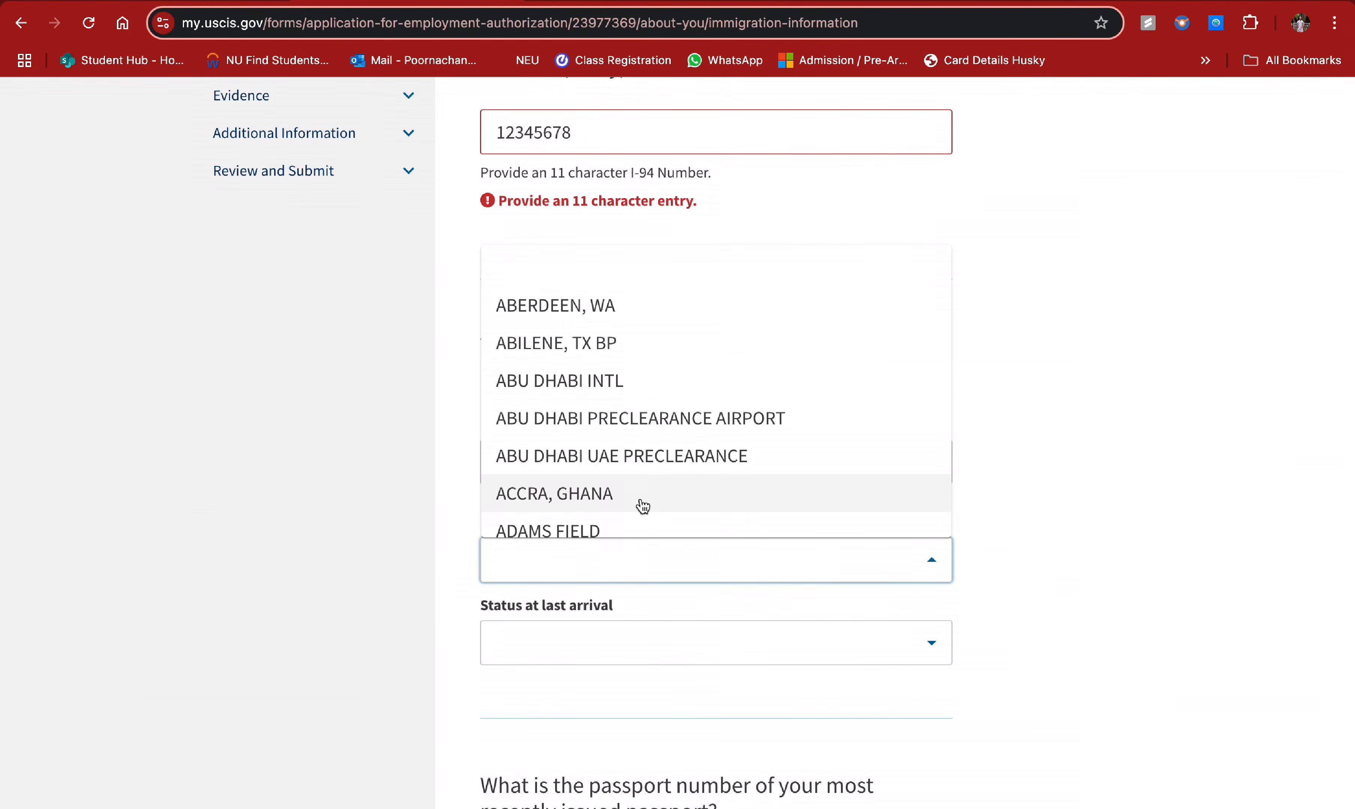
pyautogui.scroll(-3, 643, 495)
pyautogui.scroll(-5, 643, 483)
pyautogui.scroll(2, 611, 390)
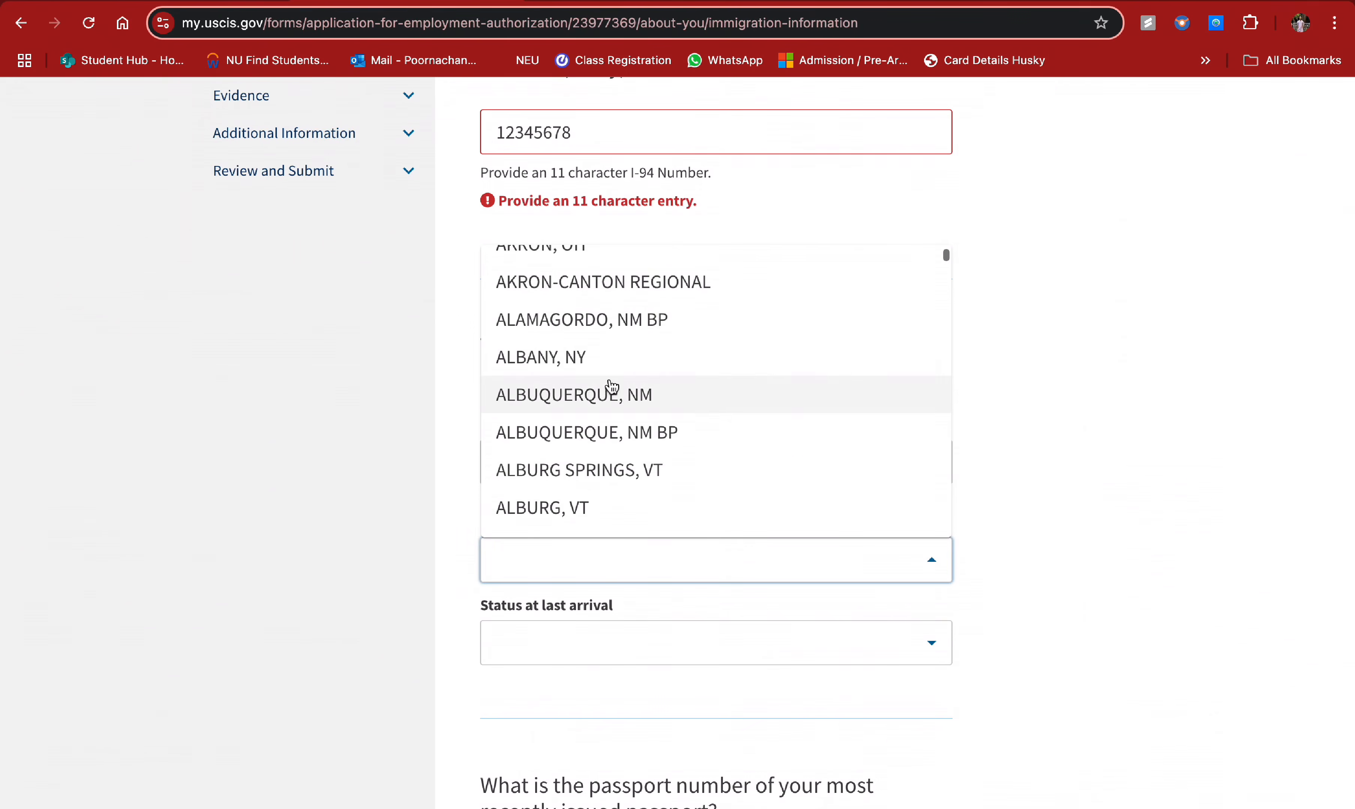
pyautogui.click(584, 354)
# - Leave Status at last arrival blank, closing its list without a choice
pyautogui.scroll(-2, 678, 492)
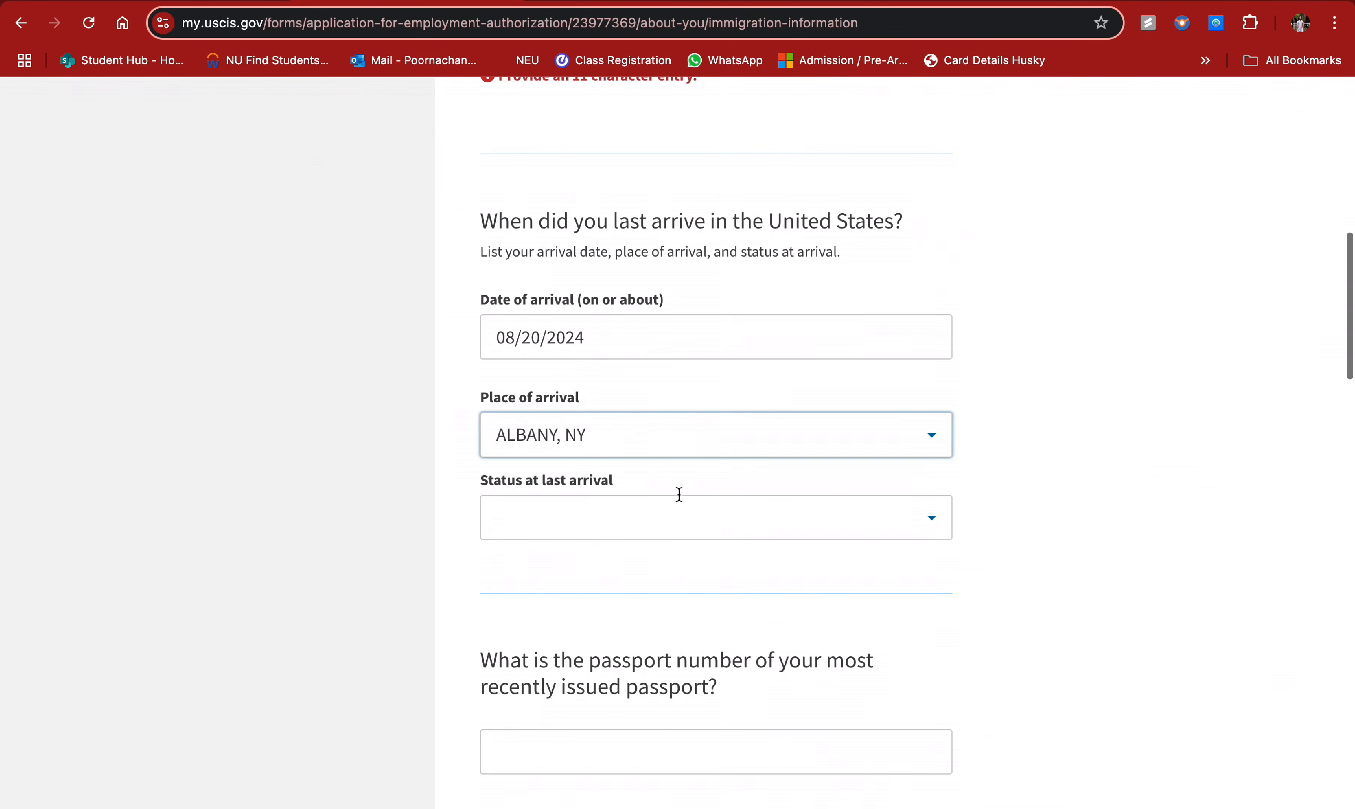
pyautogui.click(597, 532)
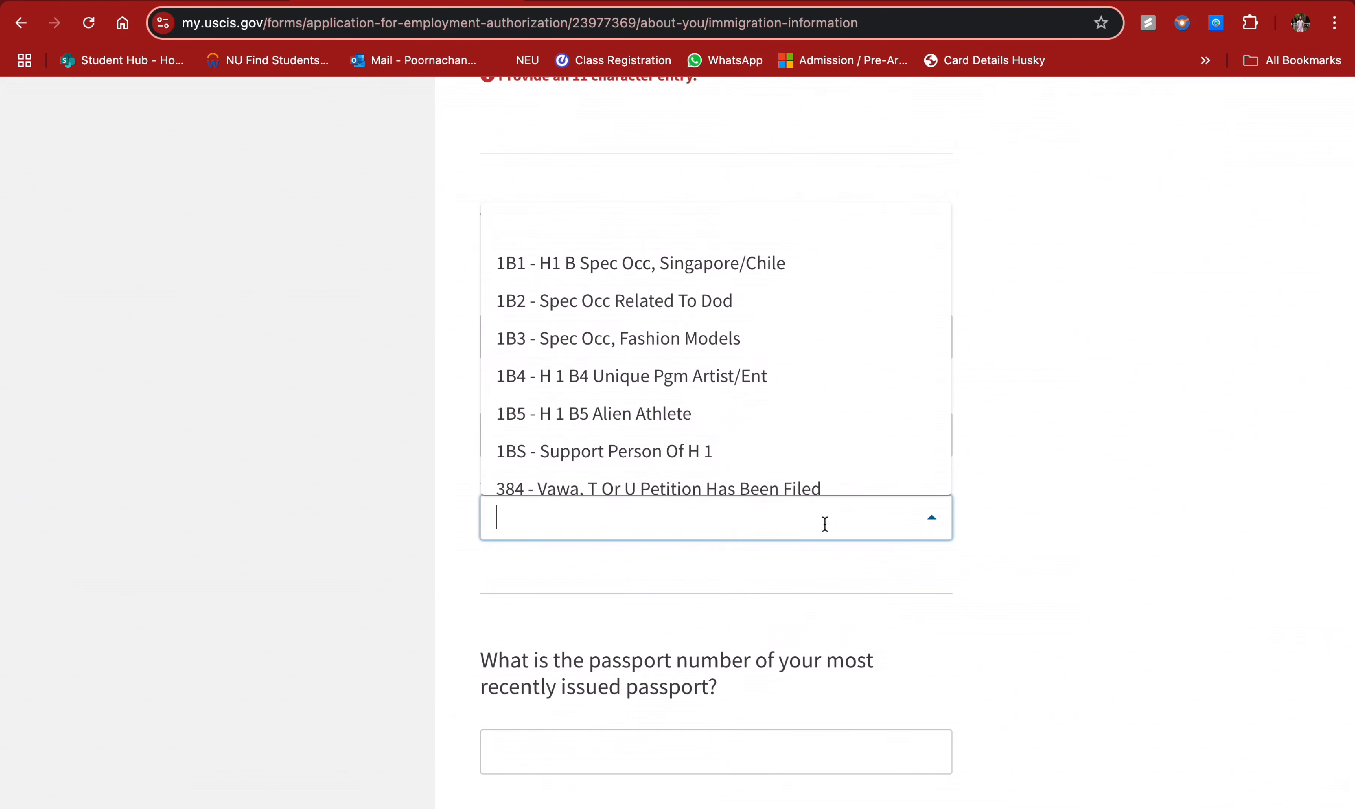
pyautogui.scroll(-3, 835, 419)
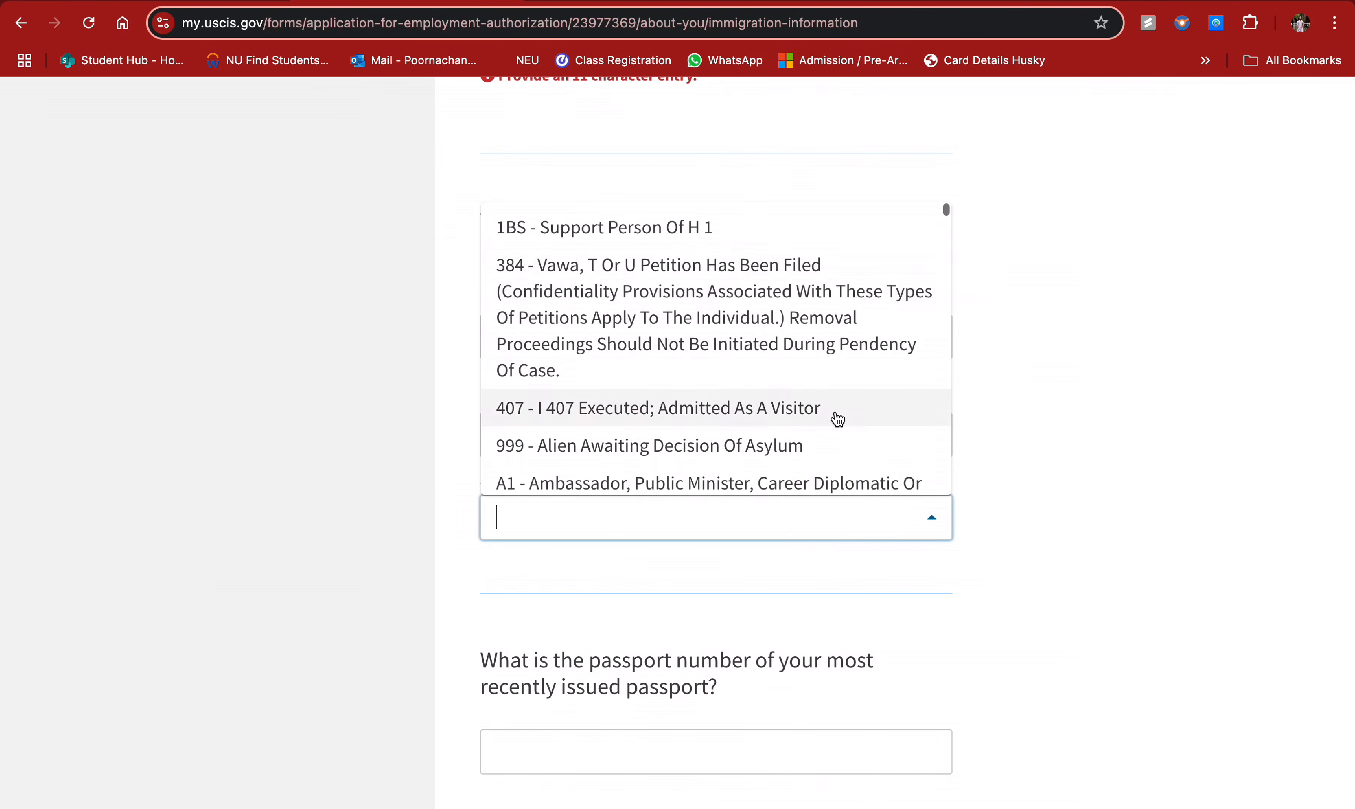
pyautogui.click(870, 510)
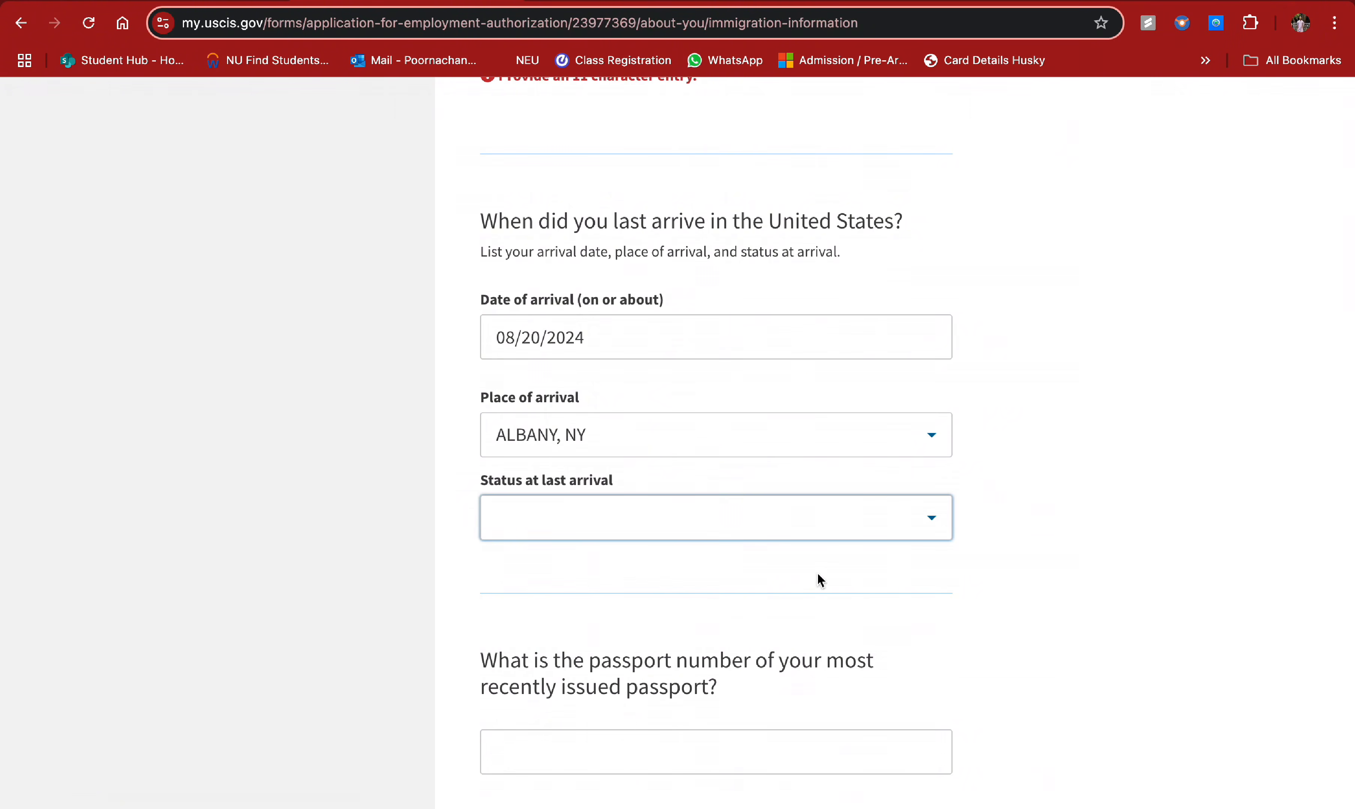
pyautogui.scroll(-6, 817, 577)
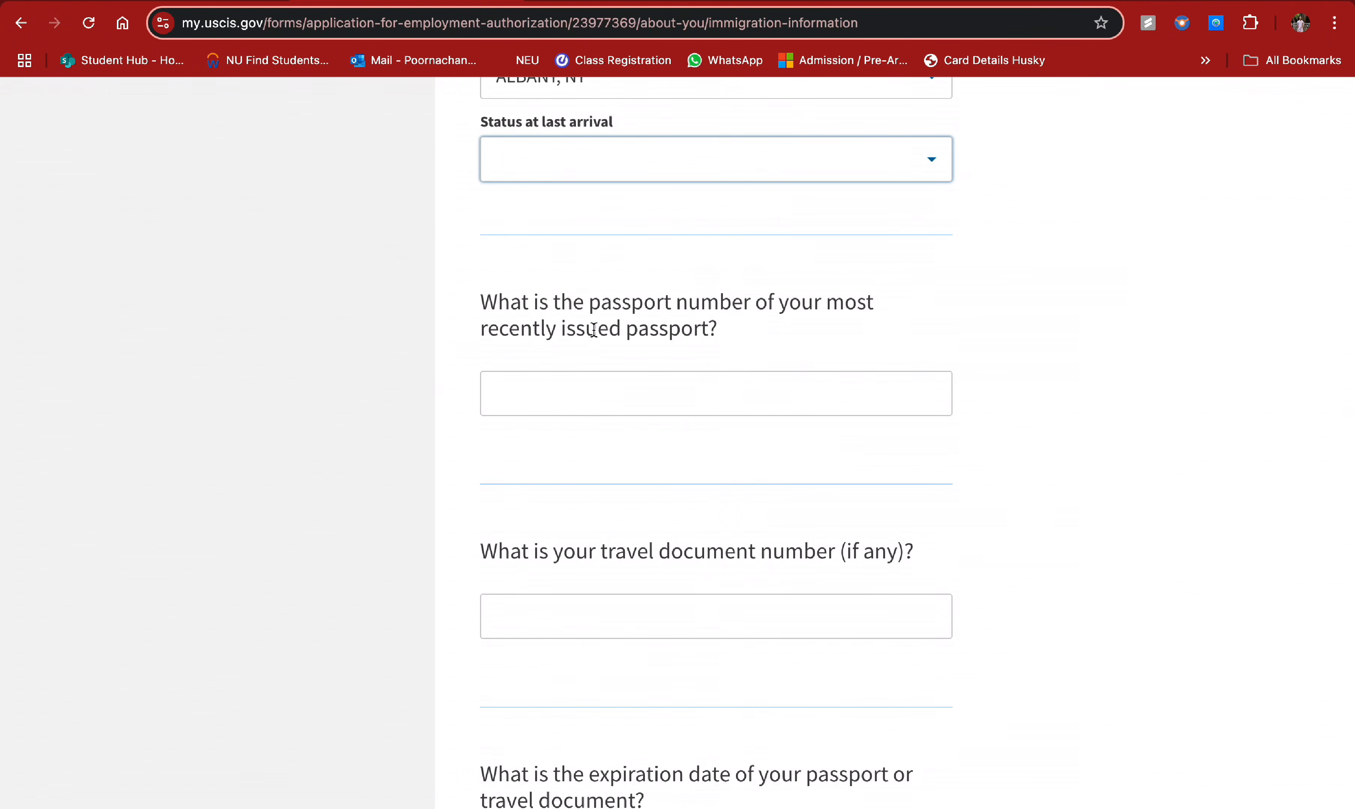
# - Enter the passport number in the passport number field
pyautogui.moveTo(471, 300); pyautogui.dragTo(756, 339)
pyautogui.click(758, 335)
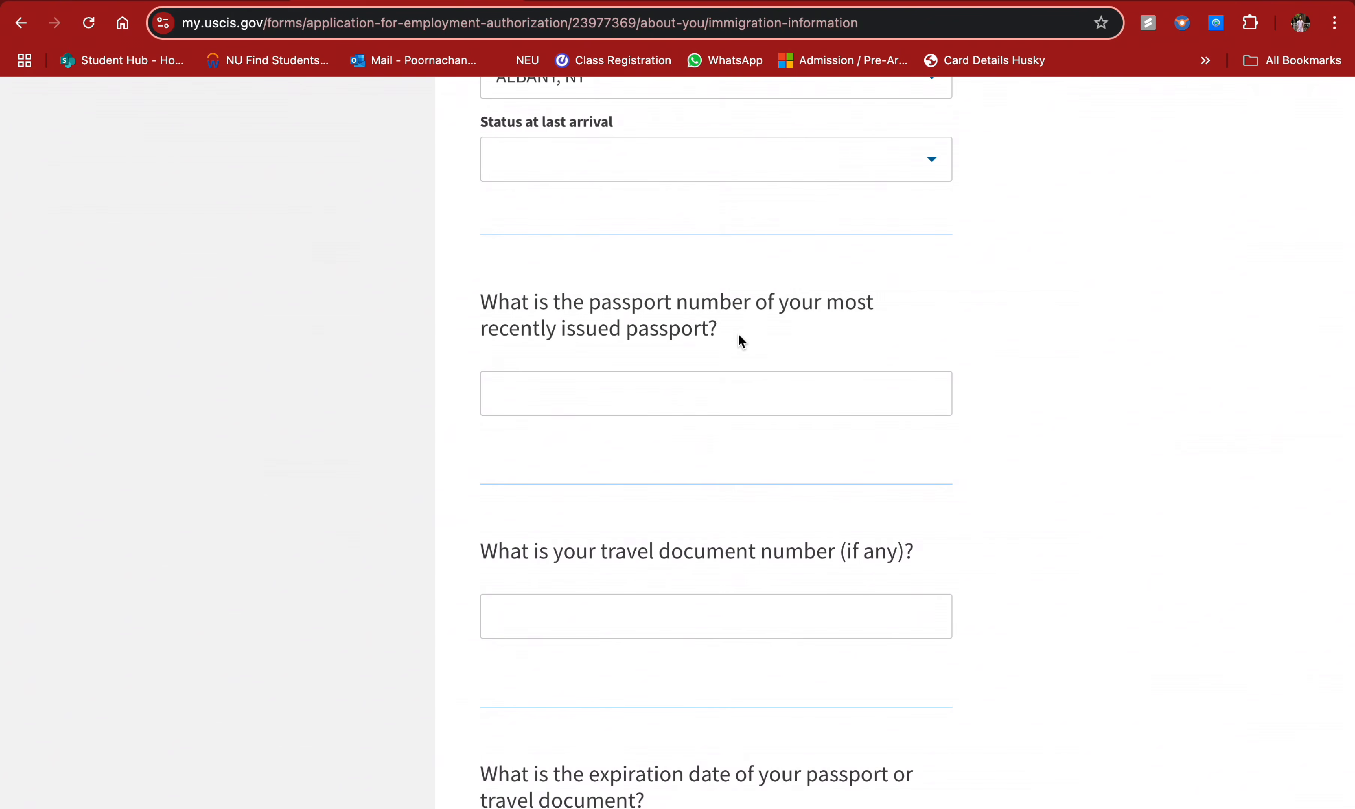
pyautogui.click(657, 387)
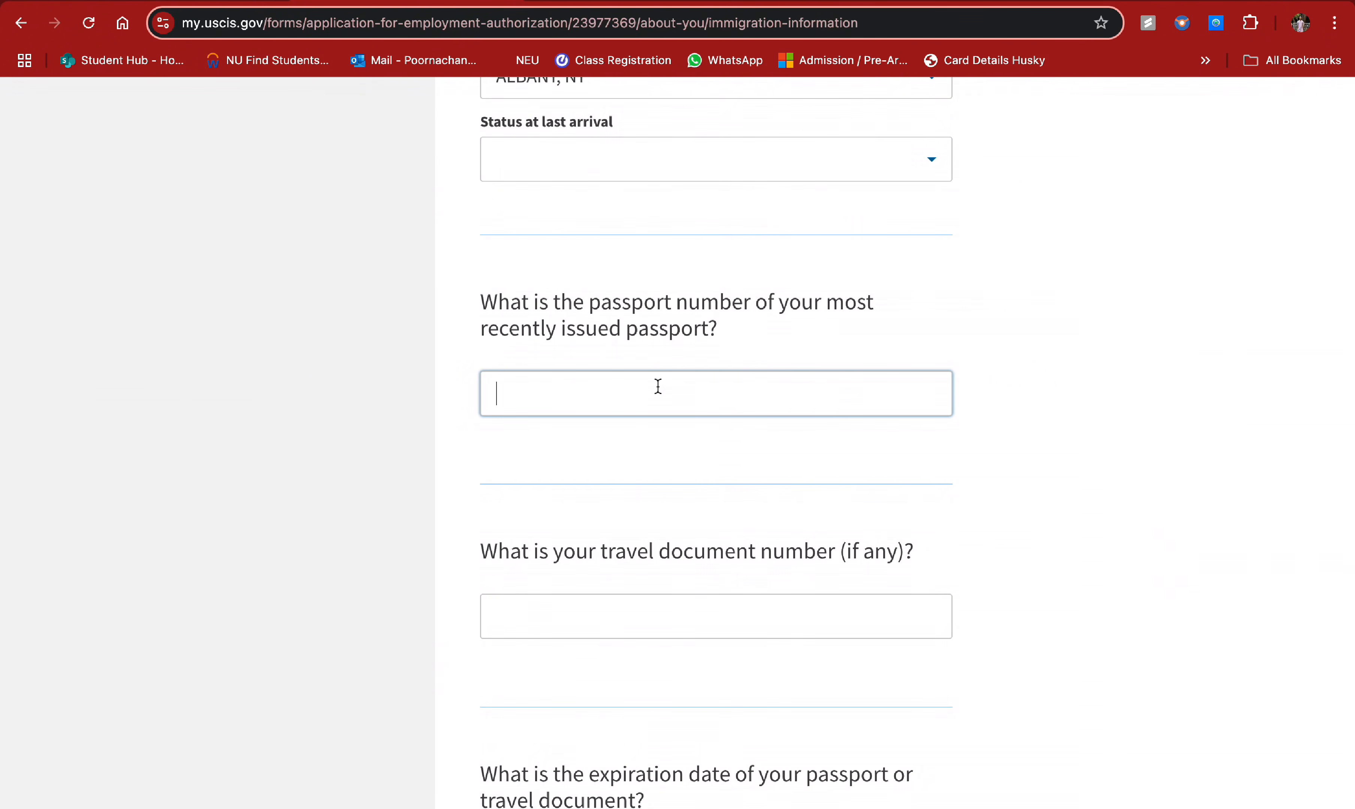
# - Set the passport expiration date to 04/26/2028
pyautogui.scroll(-3, 708, 509)
pyautogui.tripleClick(589, 409)
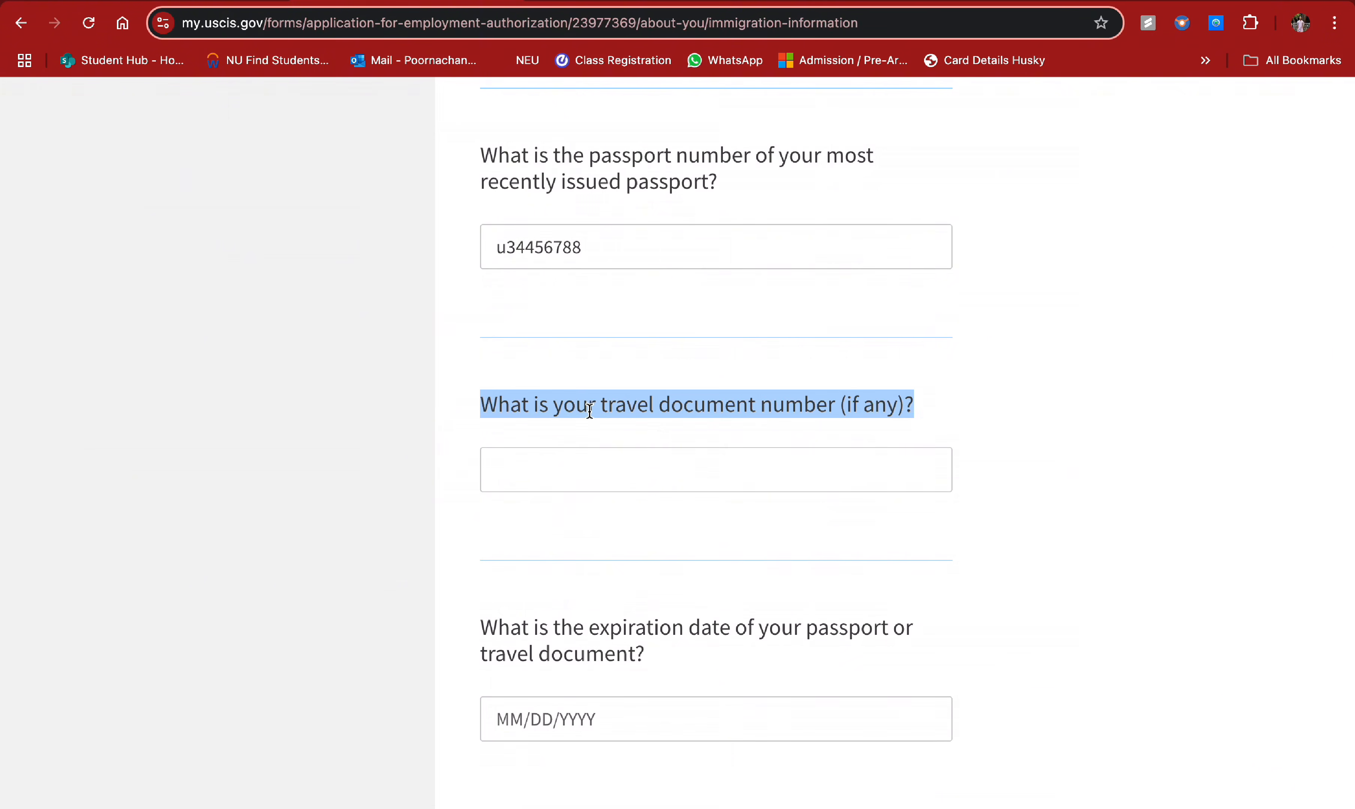
pyautogui.scroll(-1, 660, 437)
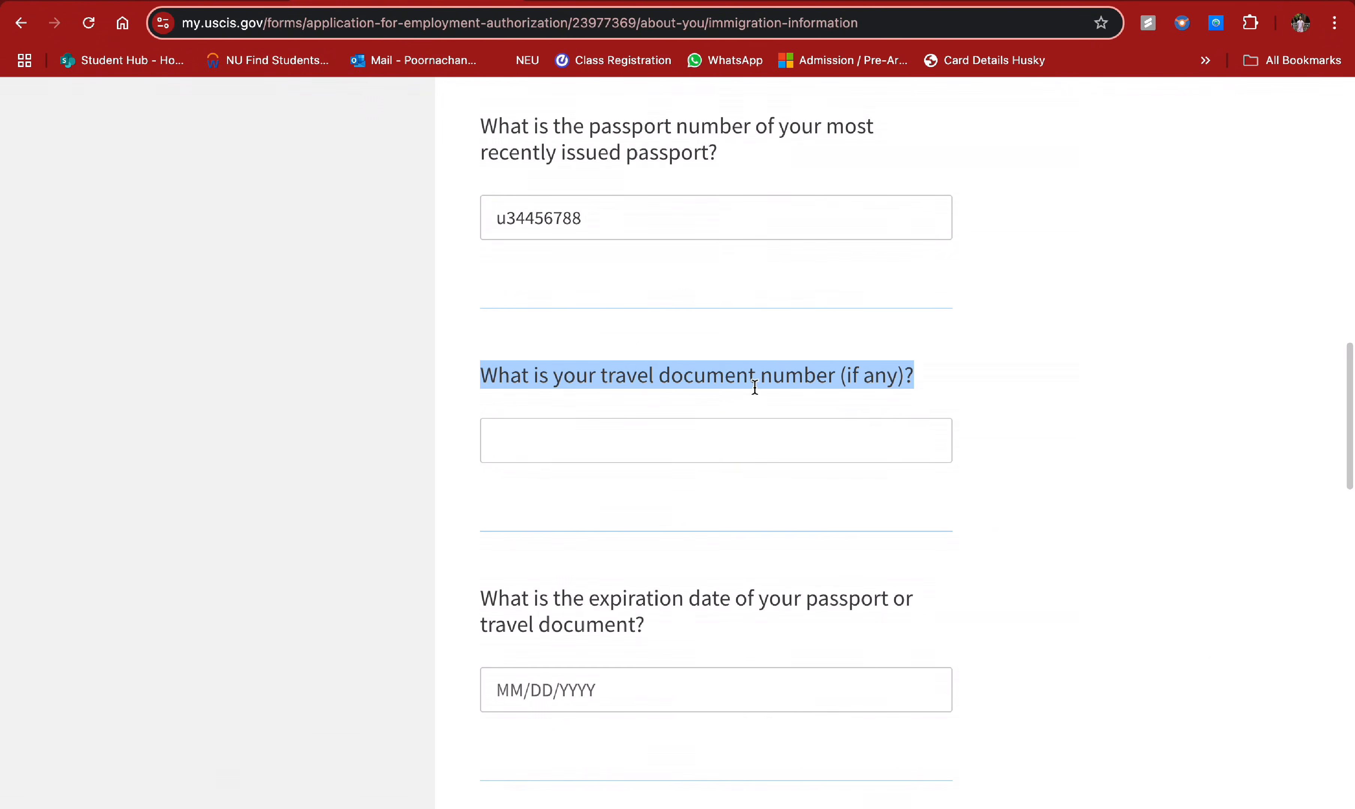
pyautogui.scroll(-1, 728, 490)
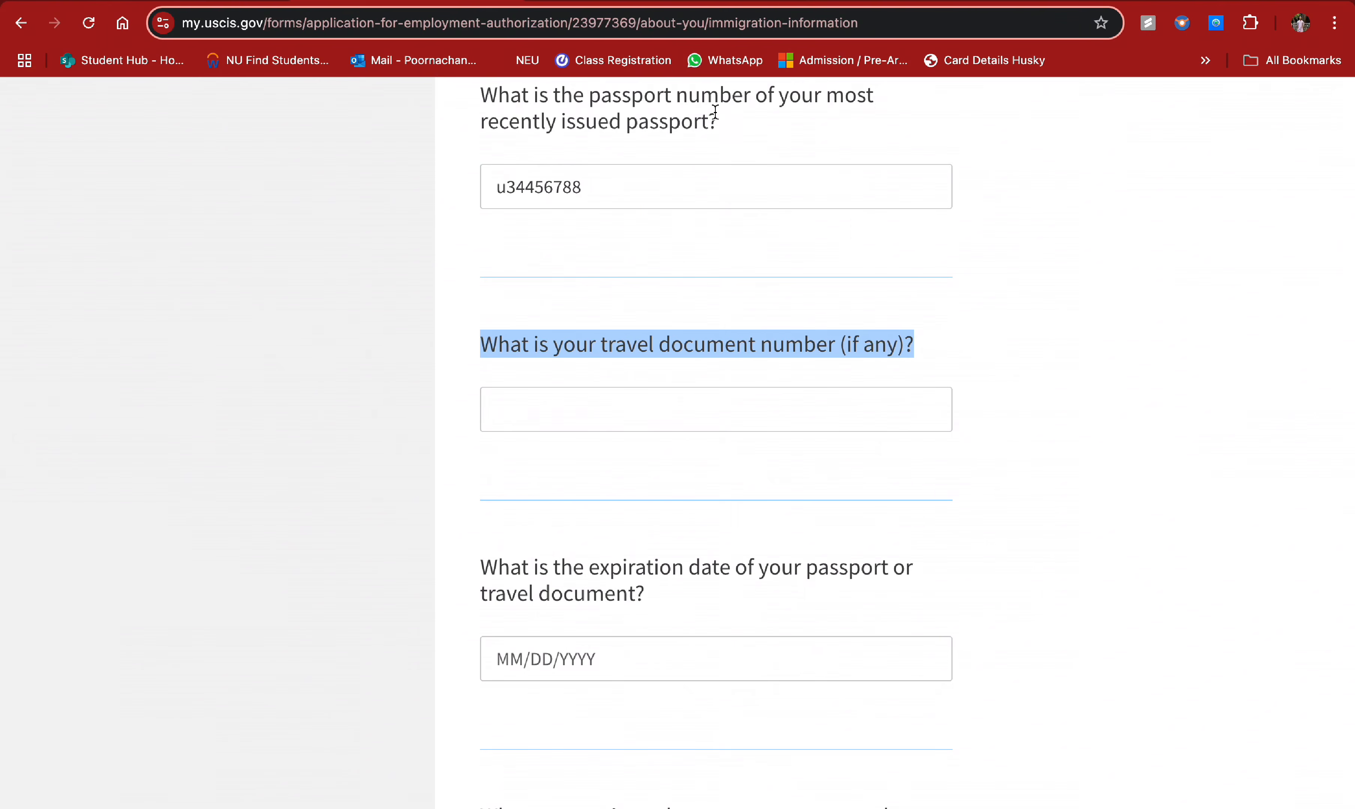
pyautogui.moveTo(726, 119); pyautogui.dragTo(483, 97)
pyautogui.click(599, 429)
pyautogui.scroll(-4, 600, 429)
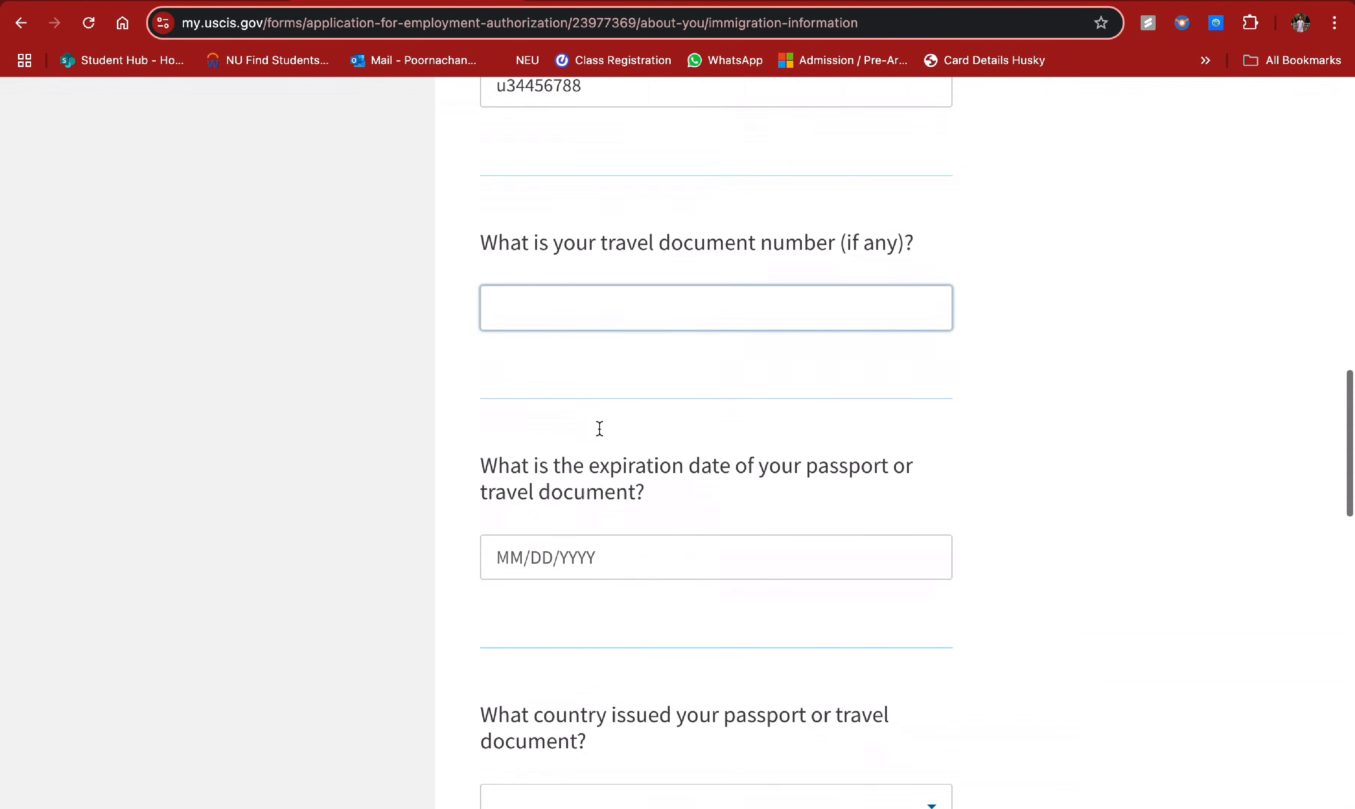
pyautogui.click(589, 556)
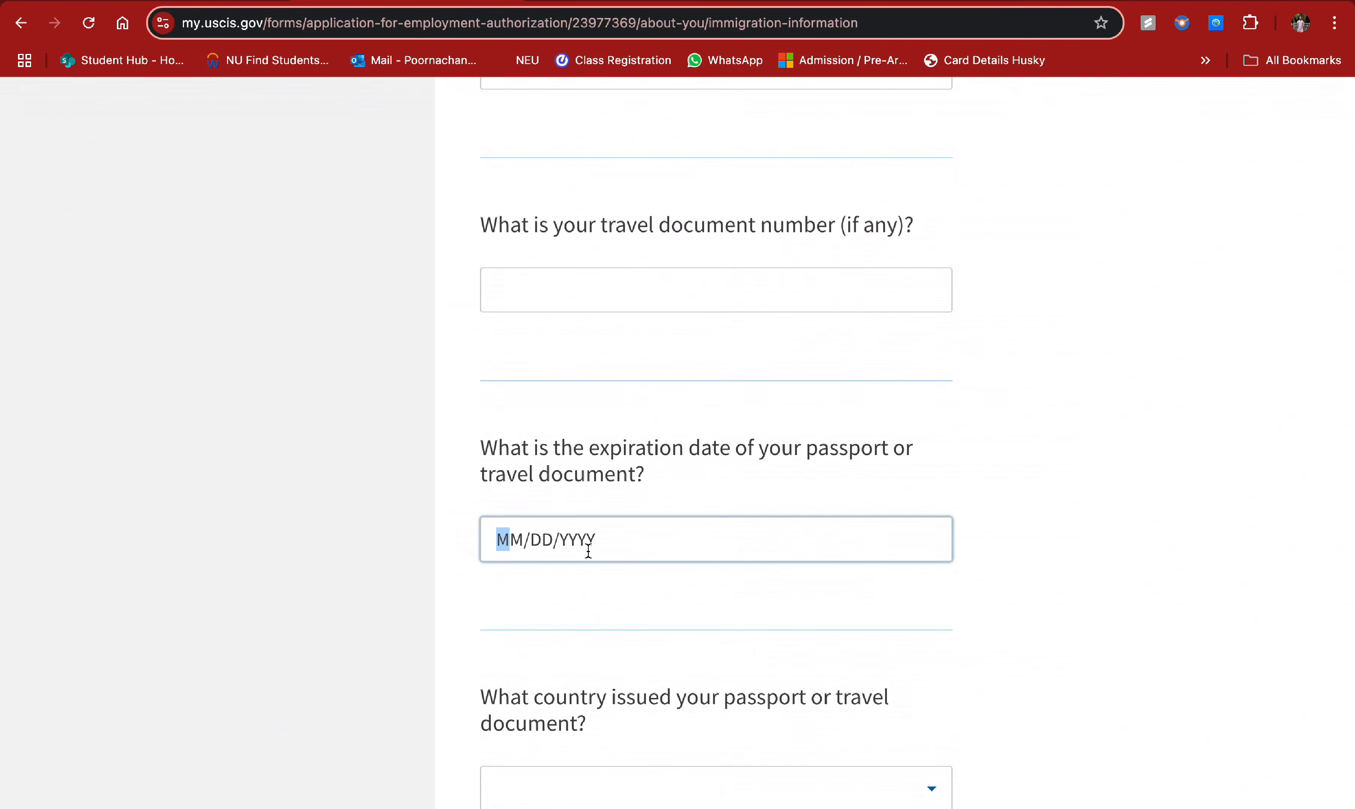
pyautogui.write('04/')
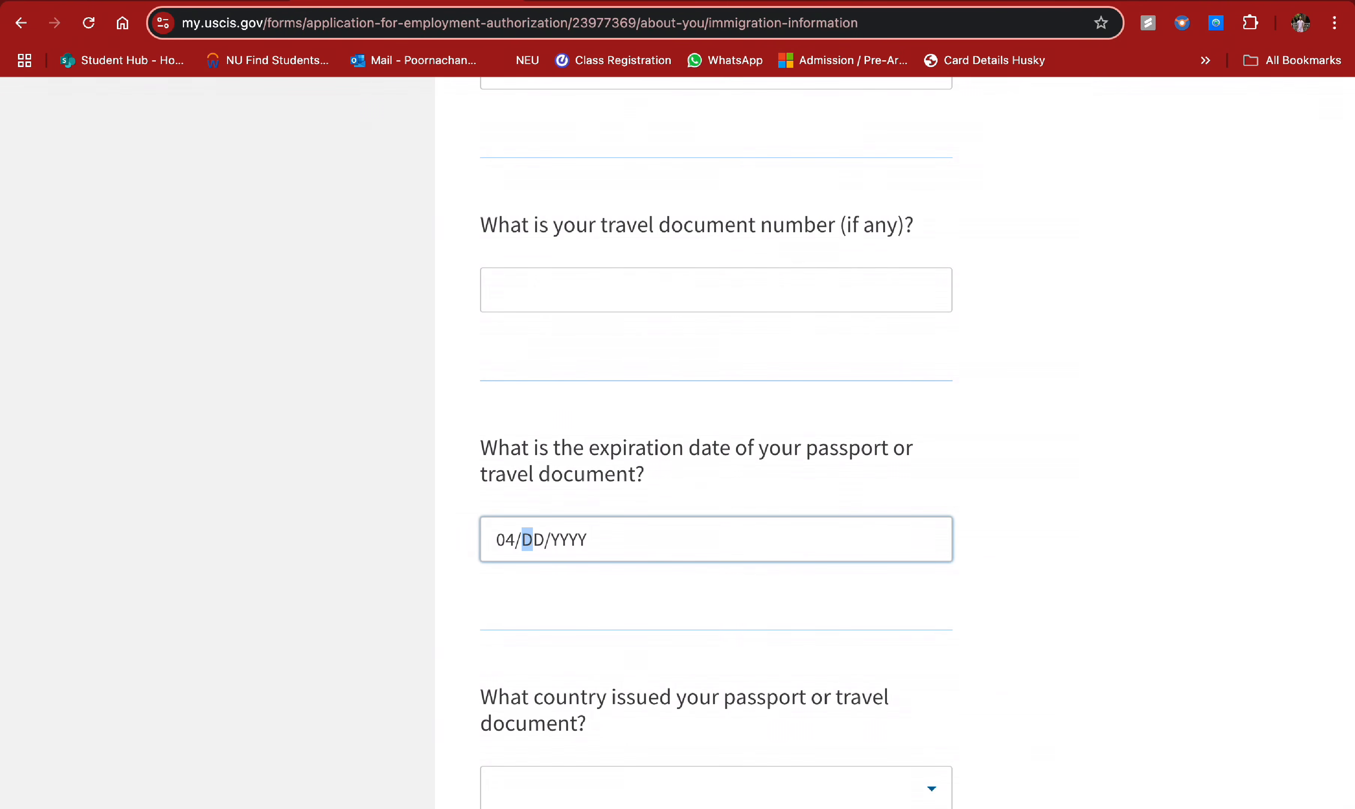
pyautogui.write('26/2028')
pyautogui.scroll(-5, 613, 640)
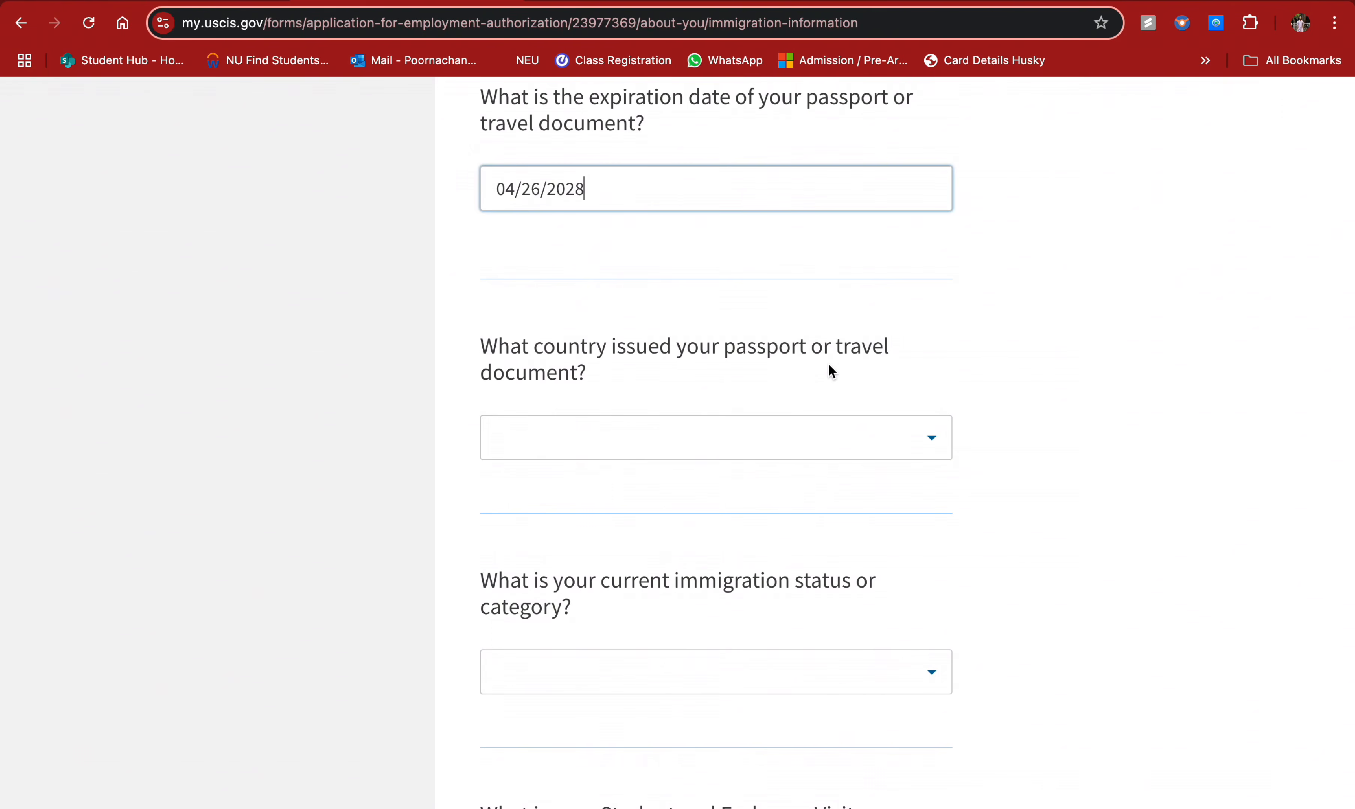
pyautogui.scroll(-1, 847, 370)
# - Choose India as the passport's issuing country
pyautogui.click(753, 387)
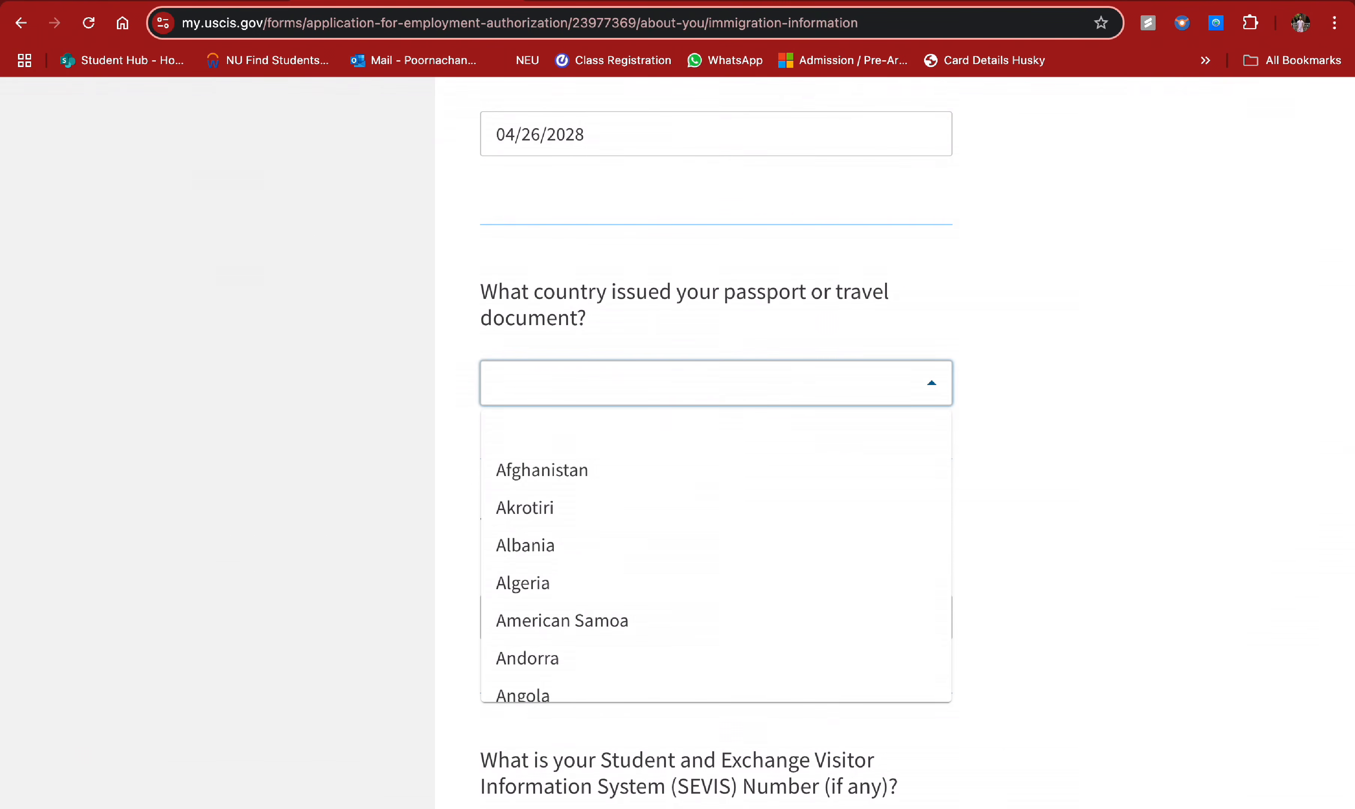
pyautogui.write('India')
pyautogui.click(745, 426)
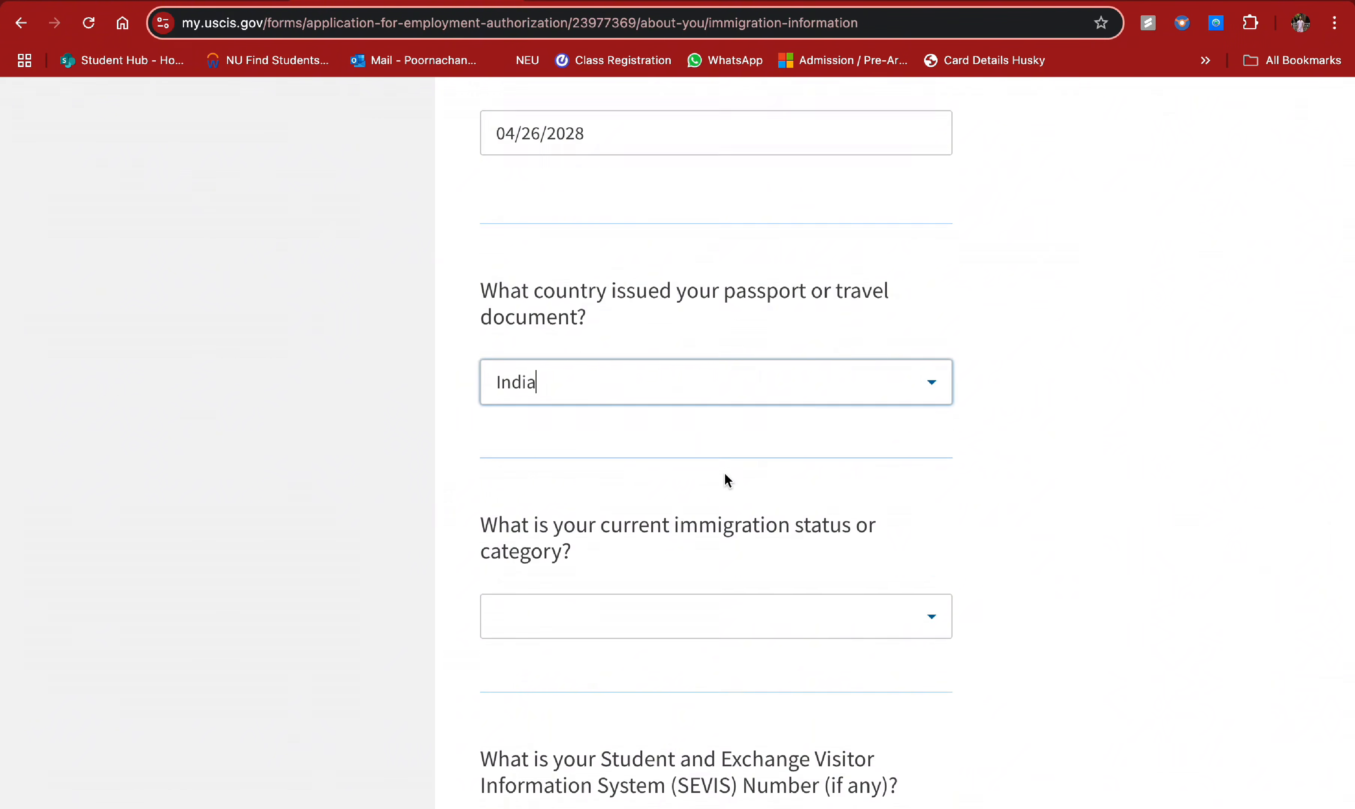
pyautogui.scroll(-2, 725, 480)
pyautogui.scroll(-1, 668, 368)
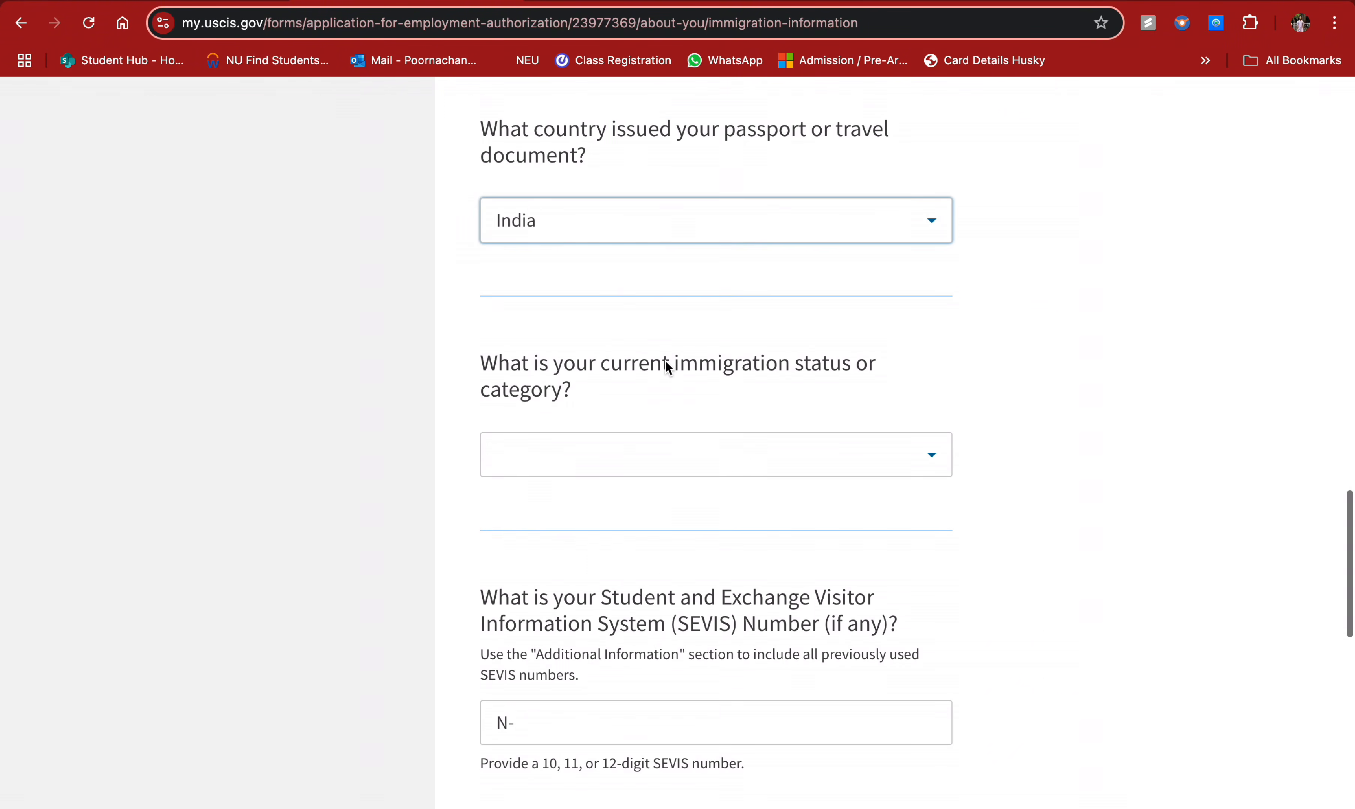
# - Set the current immigration status to F1 - Student, Academic Or Language Program
pyautogui.click(743, 454)
pyautogui.click(757, 457)
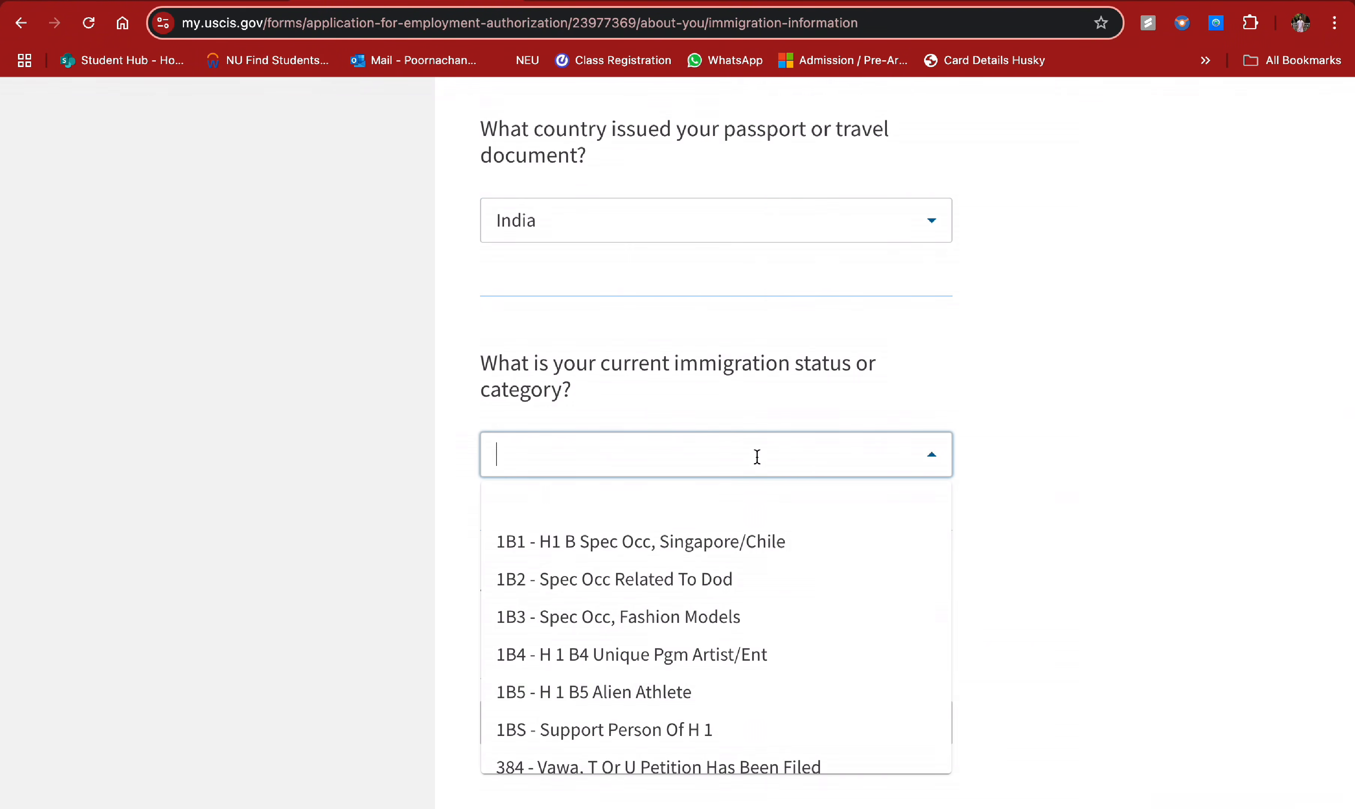
pyautogui.scroll(-5, 704, 711)
pyautogui.scroll(-10, 704, 710)
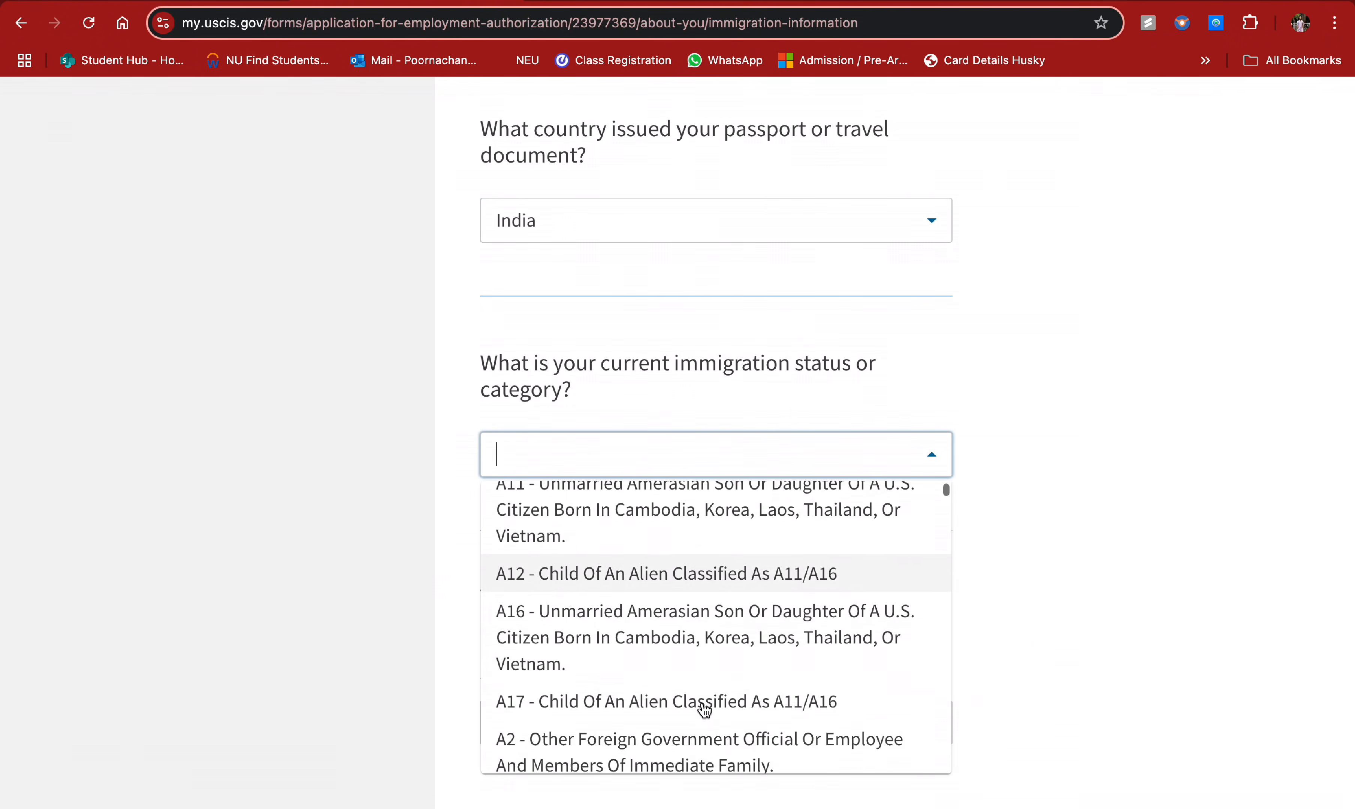
pyautogui.scroll(-3, 705, 711)
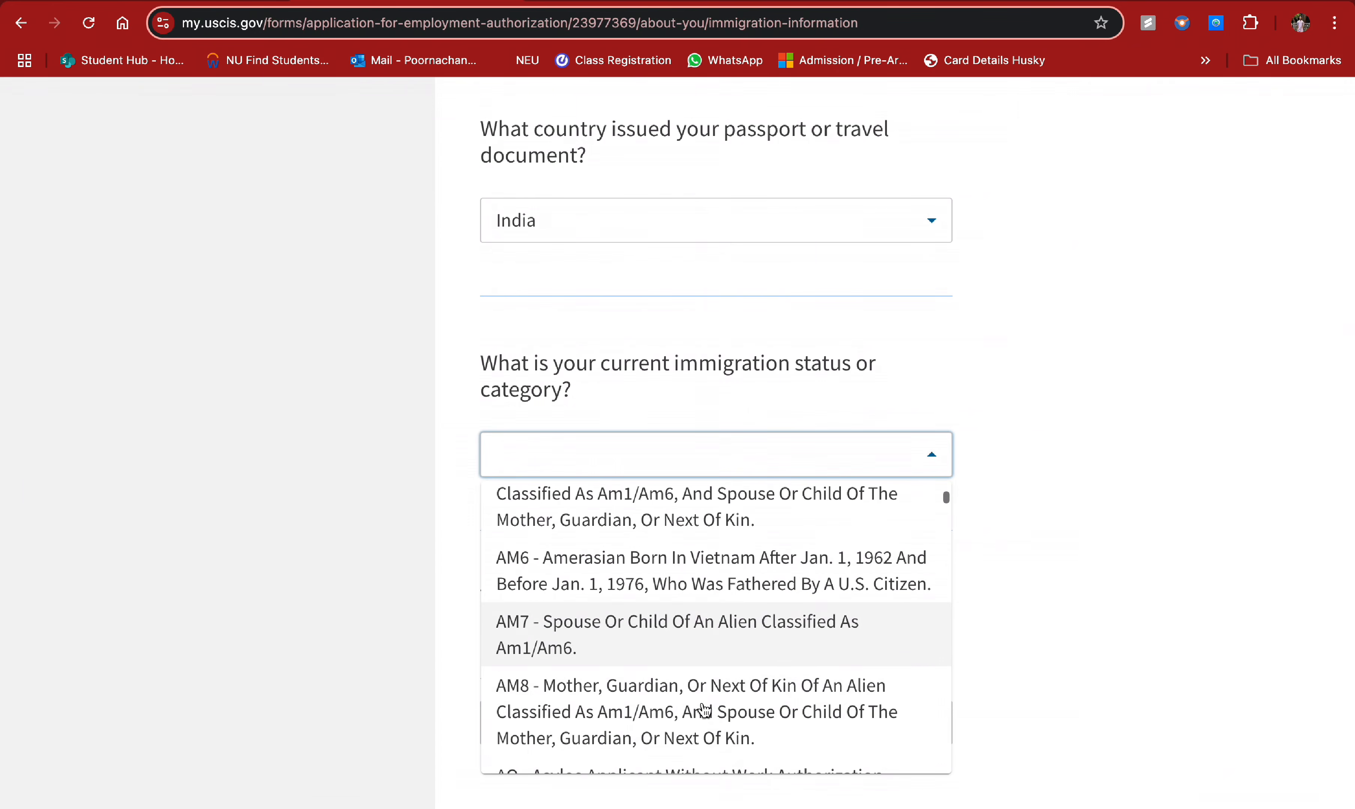
pyautogui.write('F1')
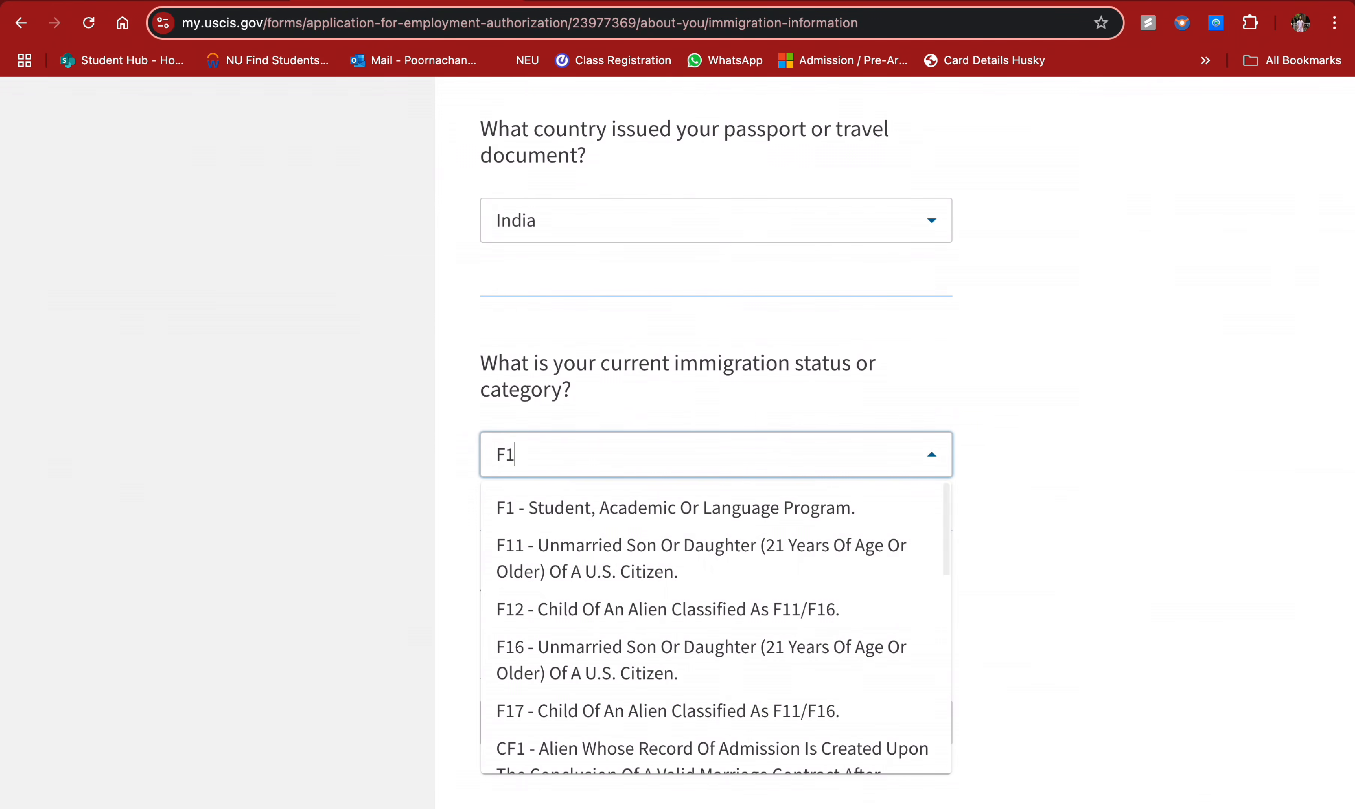
pyautogui.click(654, 522)
pyautogui.scroll(-3, 736, 512)
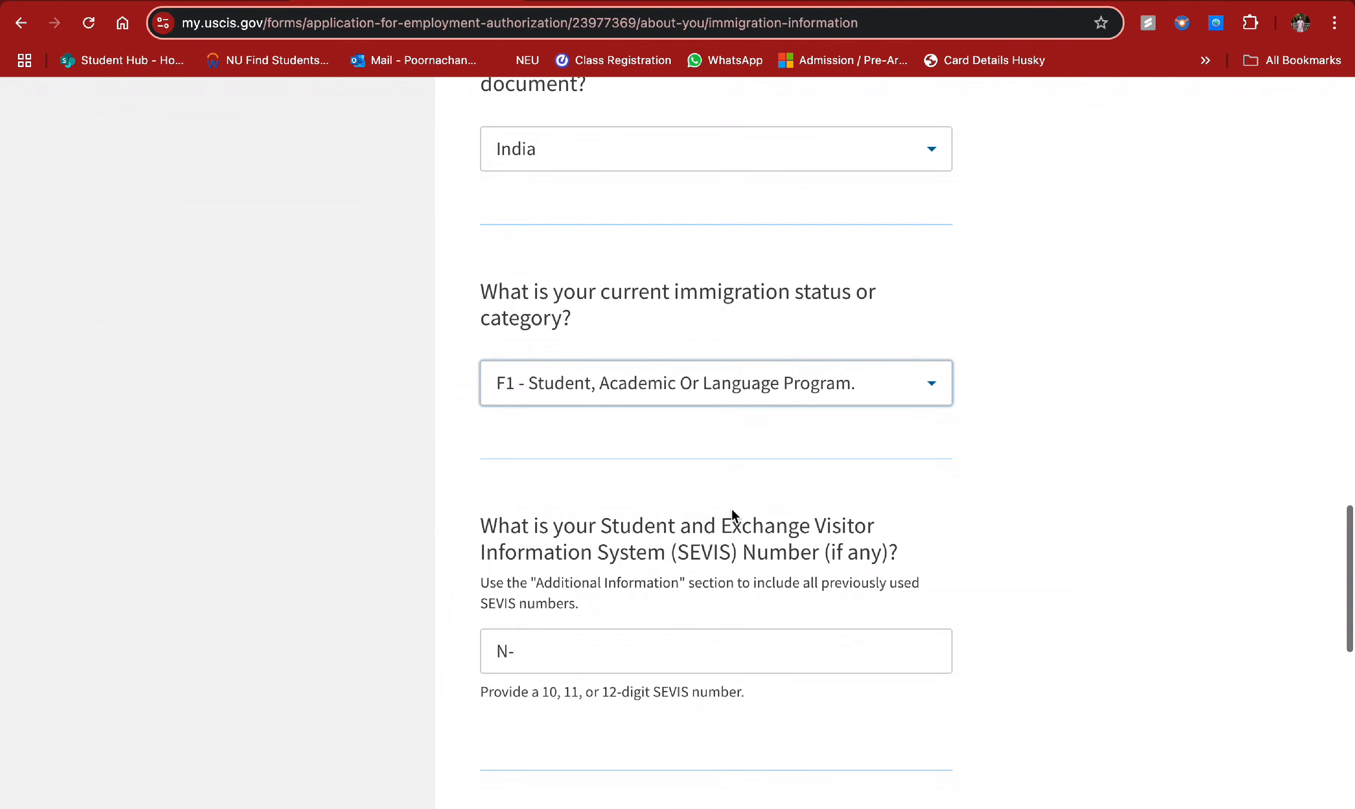
# - Enter the 10-digit SEVIS number and continue to the Other information page
pyautogui.click(619, 548)
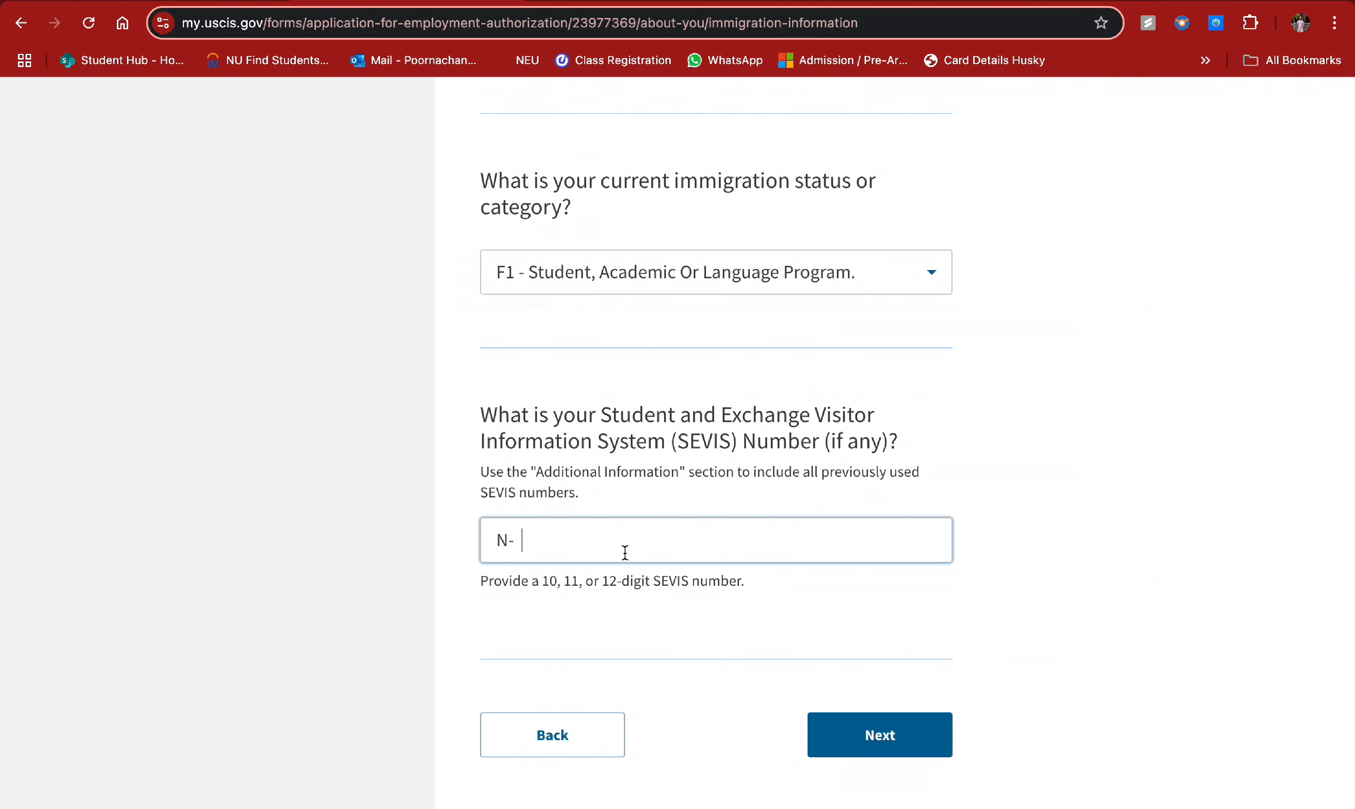
pyautogui.moveTo(482, 412); pyautogui.dragTo(890, 453)
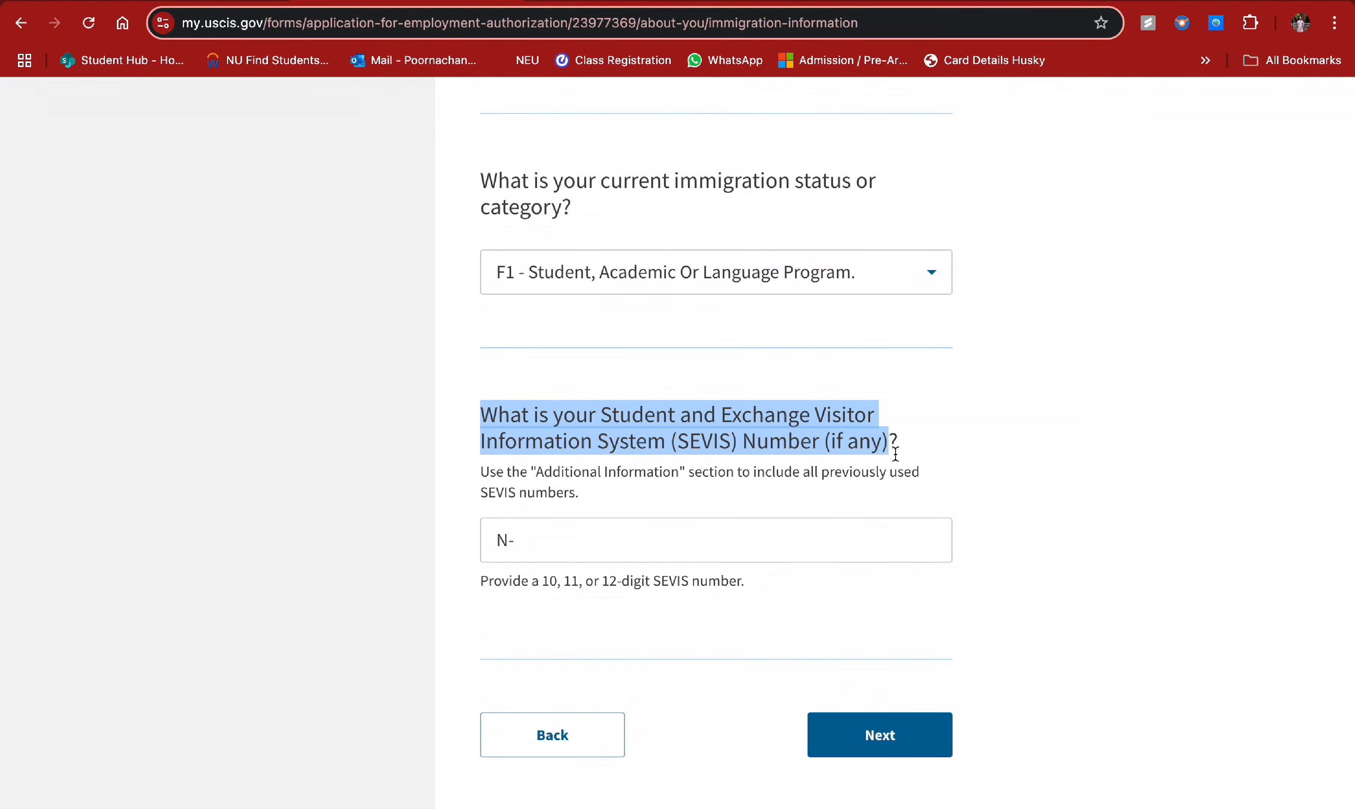
pyautogui.scroll(-1, 895, 454)
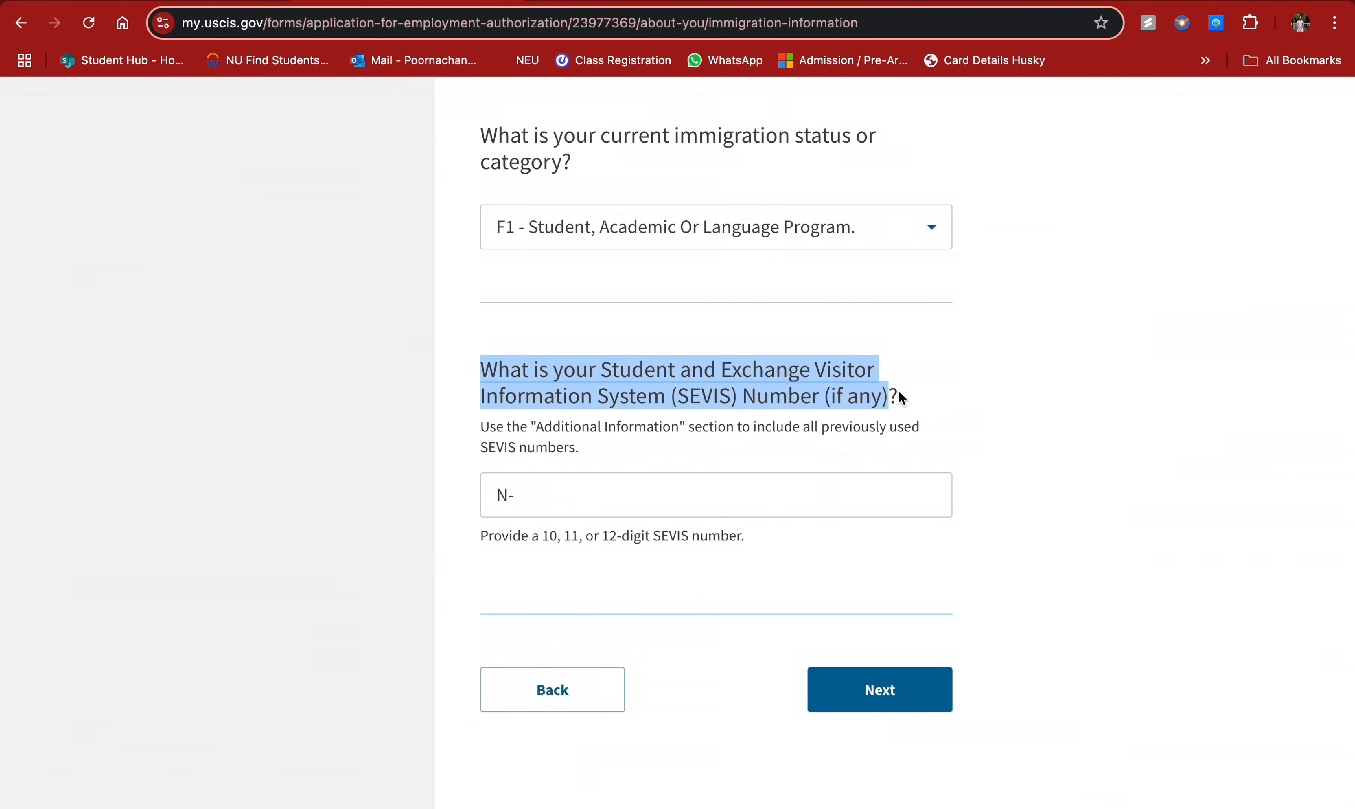
pyautogui.click(693, 484)
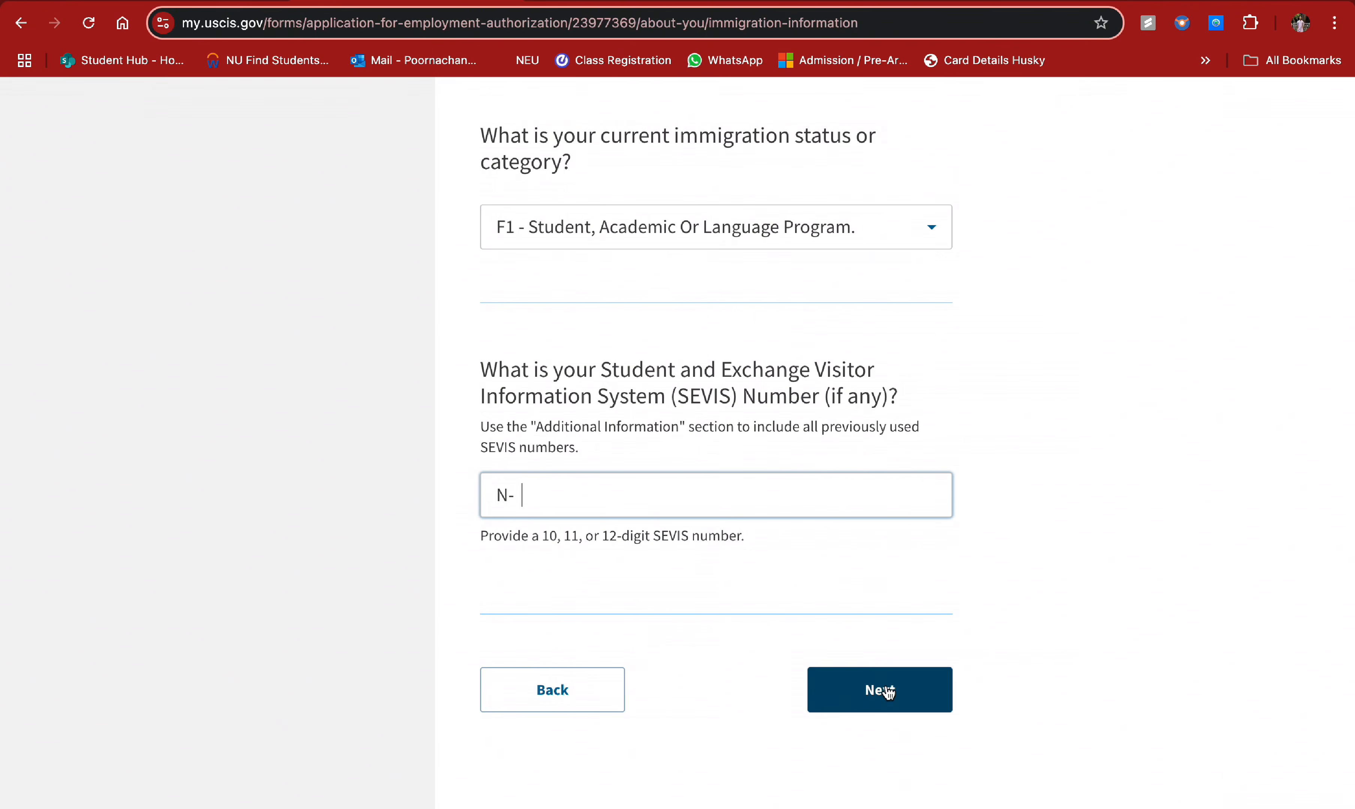
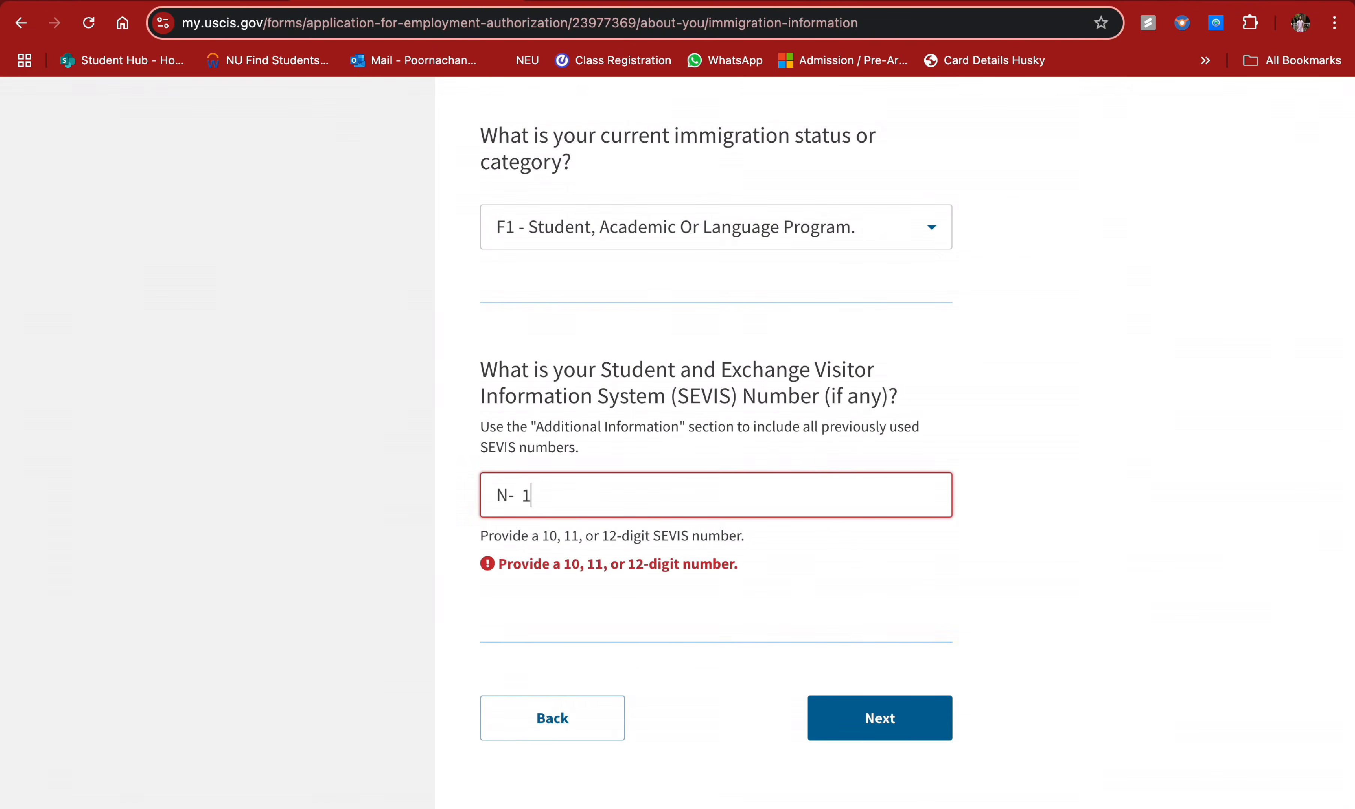
pyautogui.press('BackSpace')
pyautogui.click(873, 698)
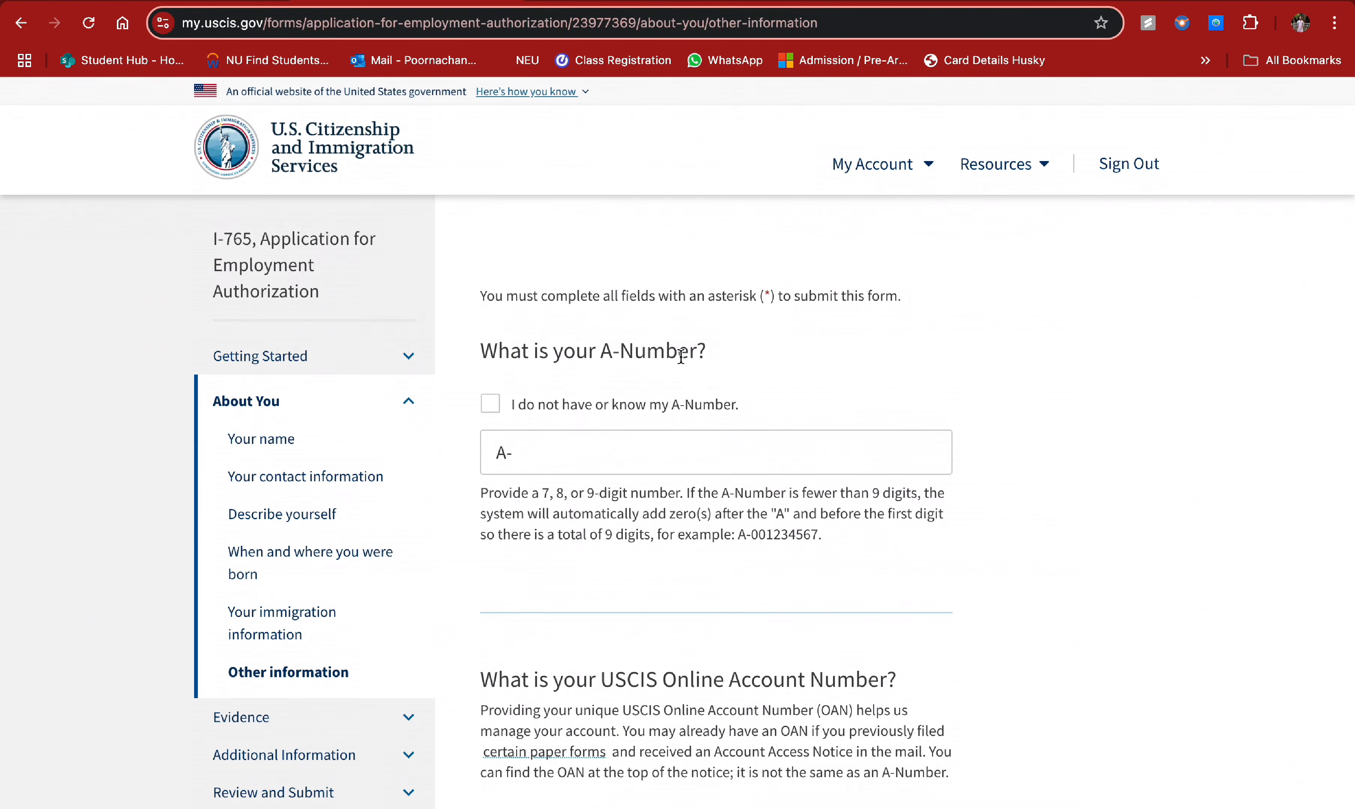
# - Check the boxes stating no A-Number and no USCIS Online Account Number are known
pyautogui.click(567, 418)
pyautogui.scroll(-5, 688, 647)
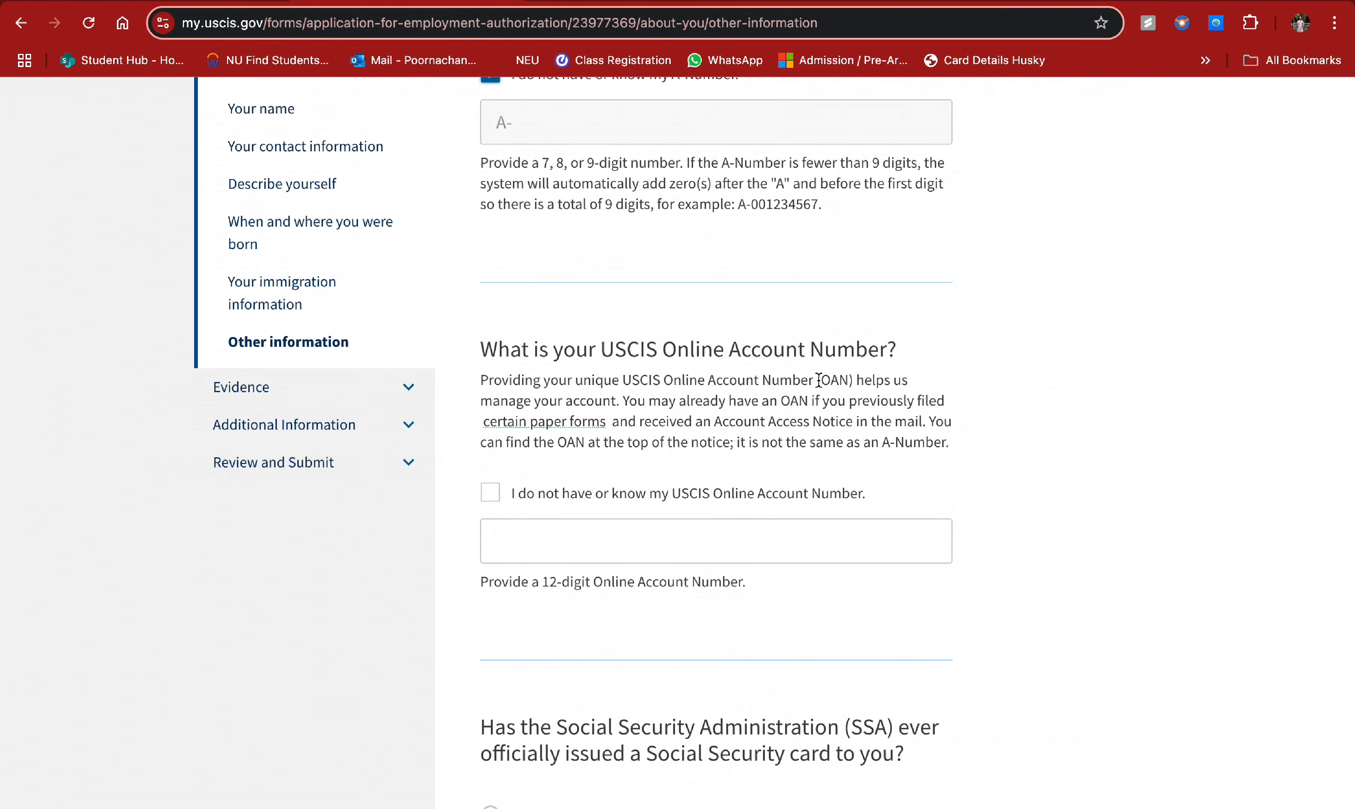
pyautogui.click(500, 498)
pyautogui.scroll(-7, 754, 518)
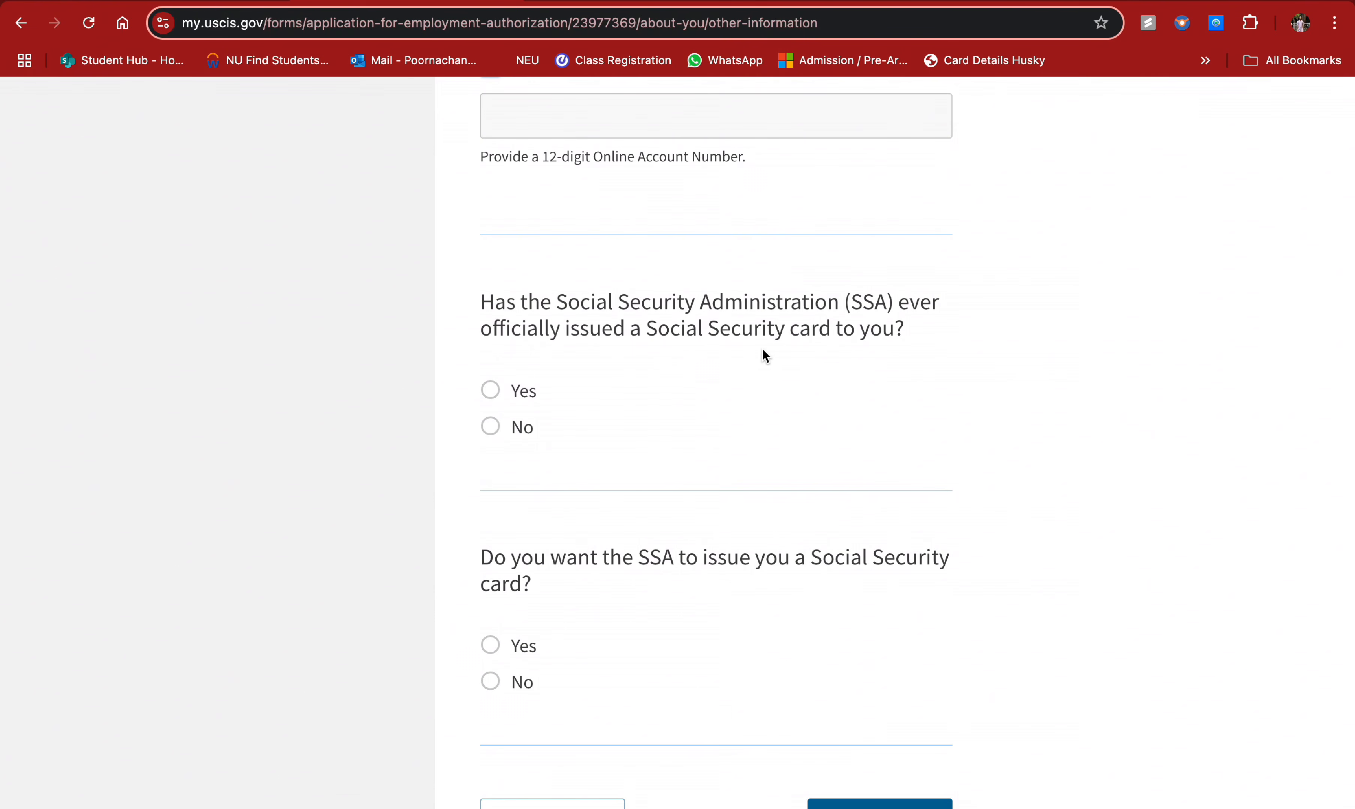
# - Answer Yes to an SSA-issued card and enter the Social Security number
pyautogui.click(498, 398)
pyautogui.scroll(-5, 633, 495)
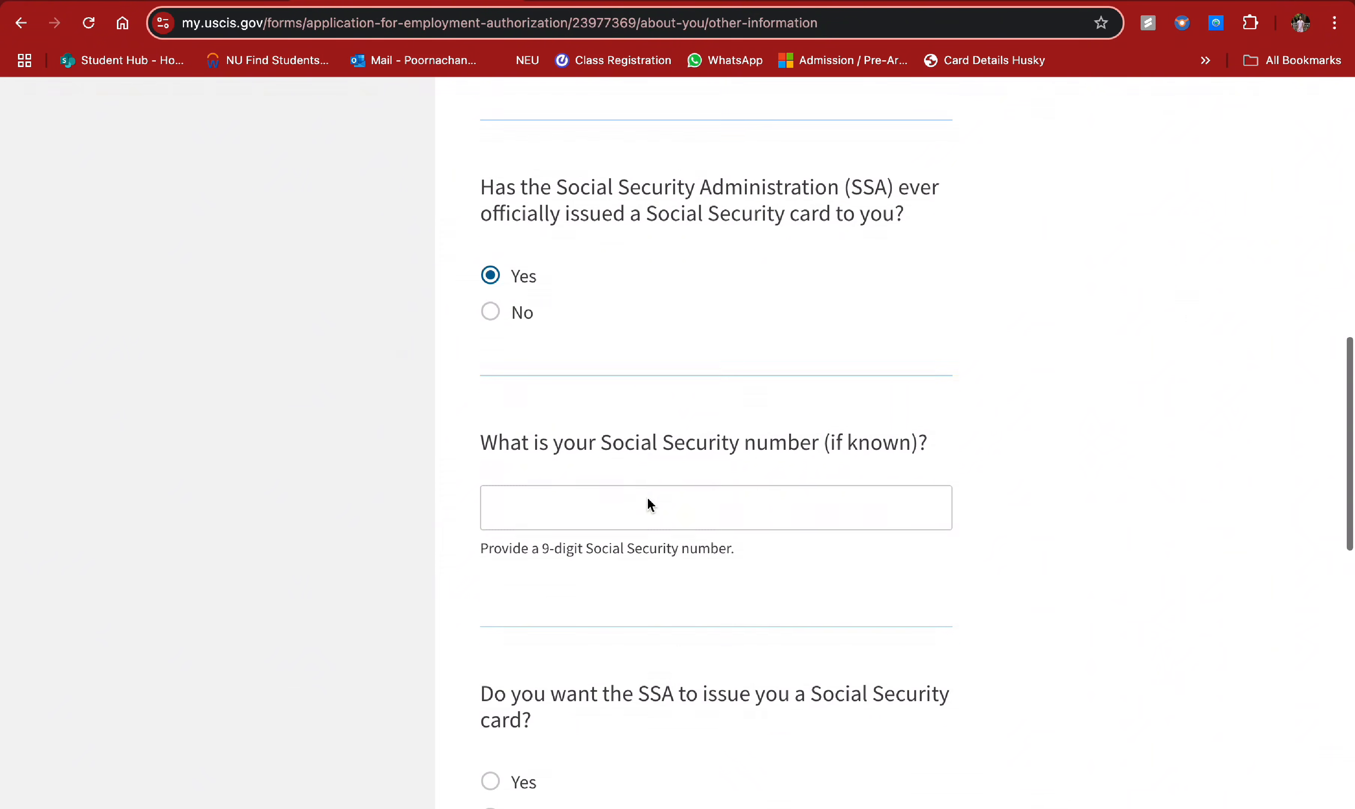
pyautogui.click(647, 499)
pyautogui.write('234-56-7890')
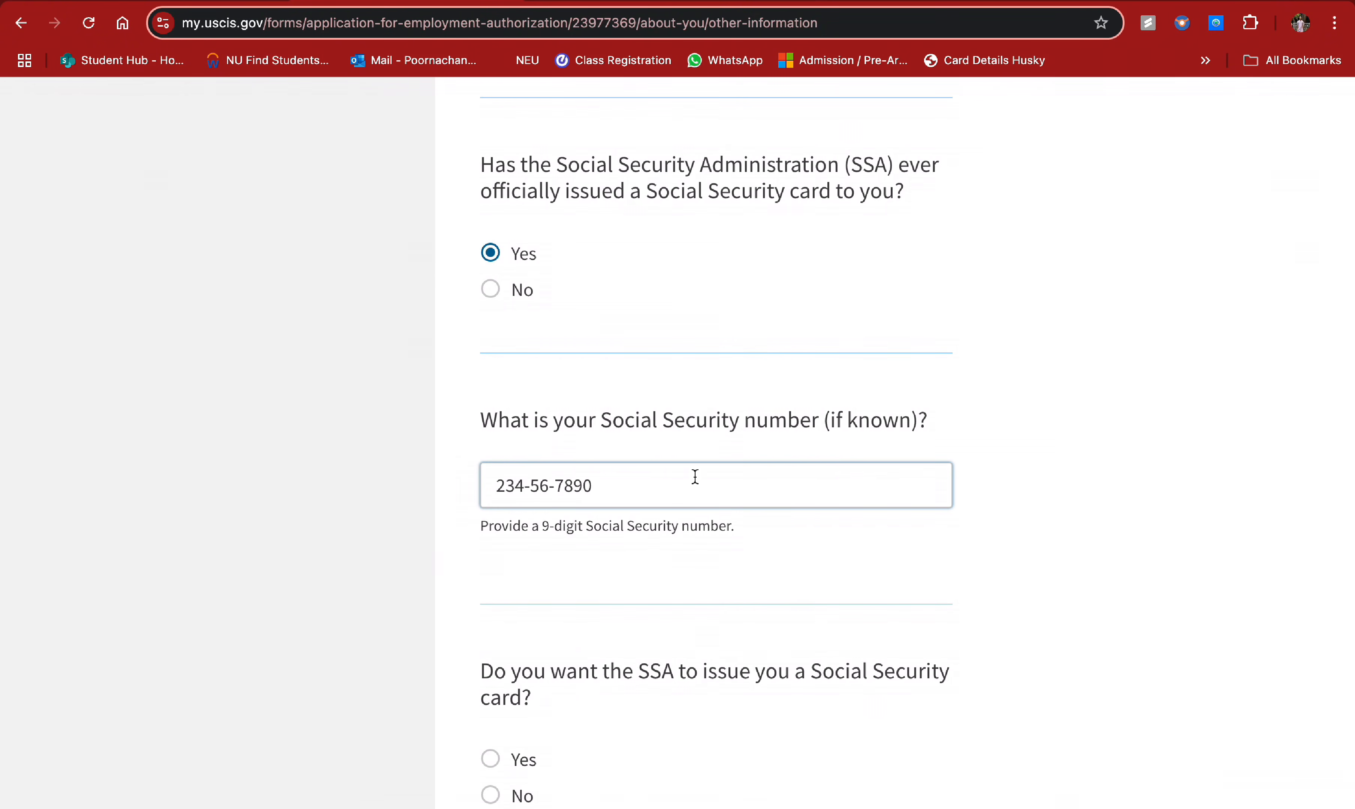
pyautogui.scroll(3, 696, 473)
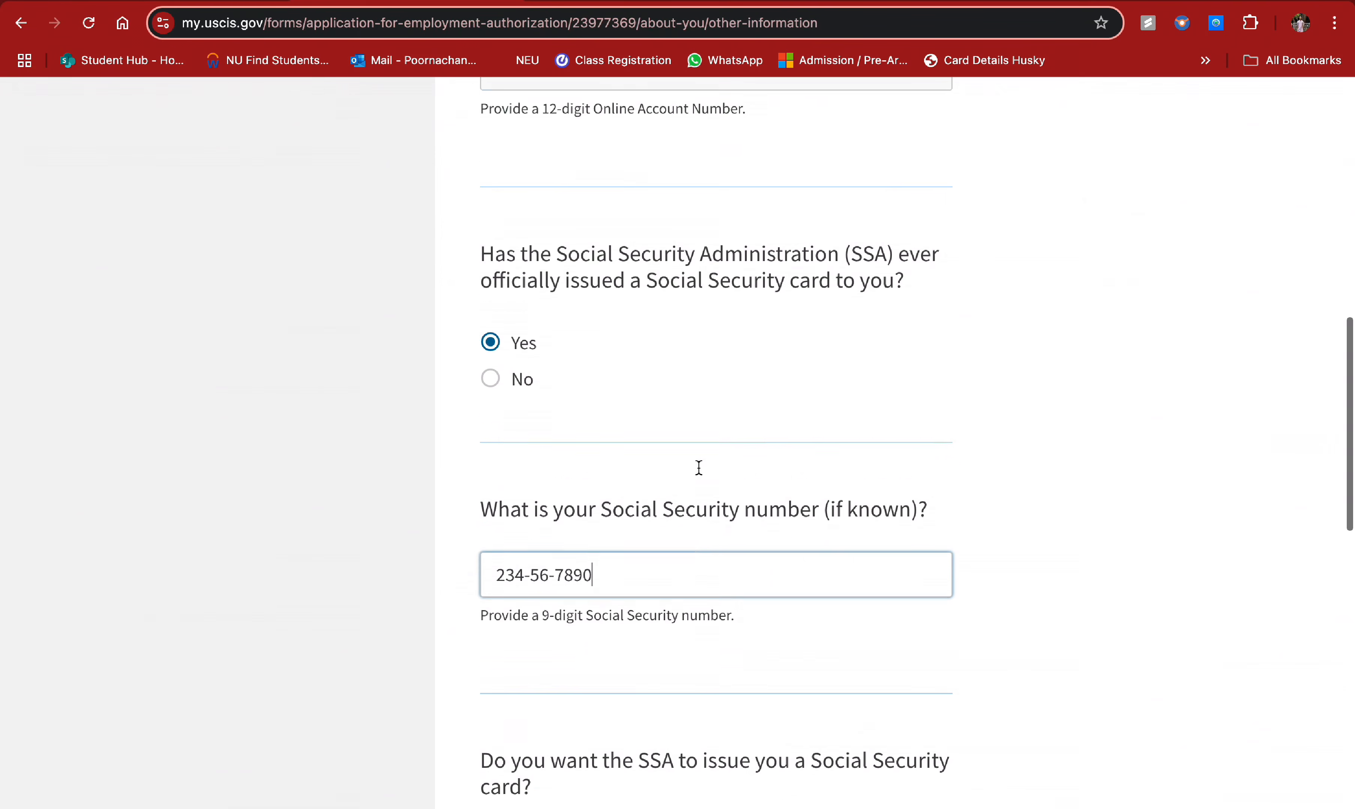
pyautogui.click(488, 409)
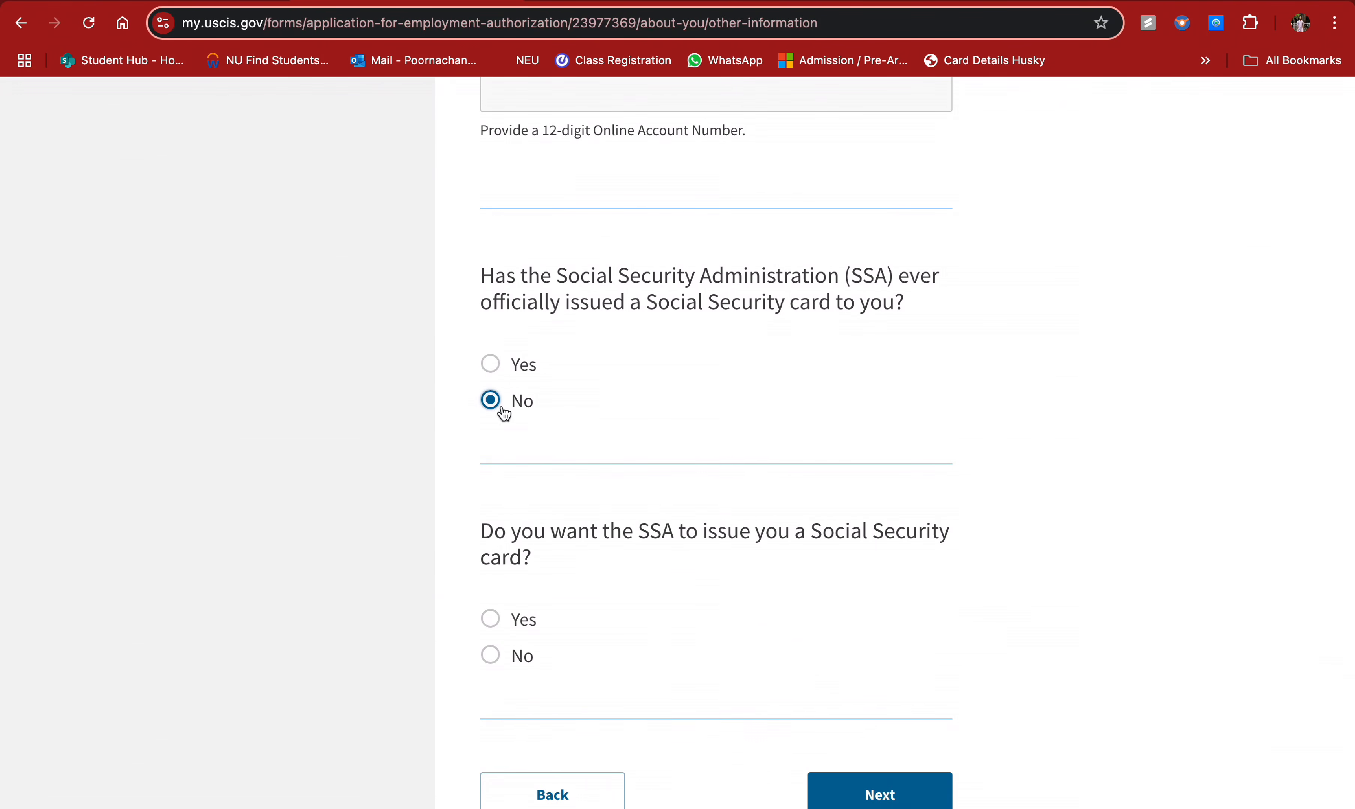
pyautogui.click(491, 365)
pyautogui.click(553, 599)
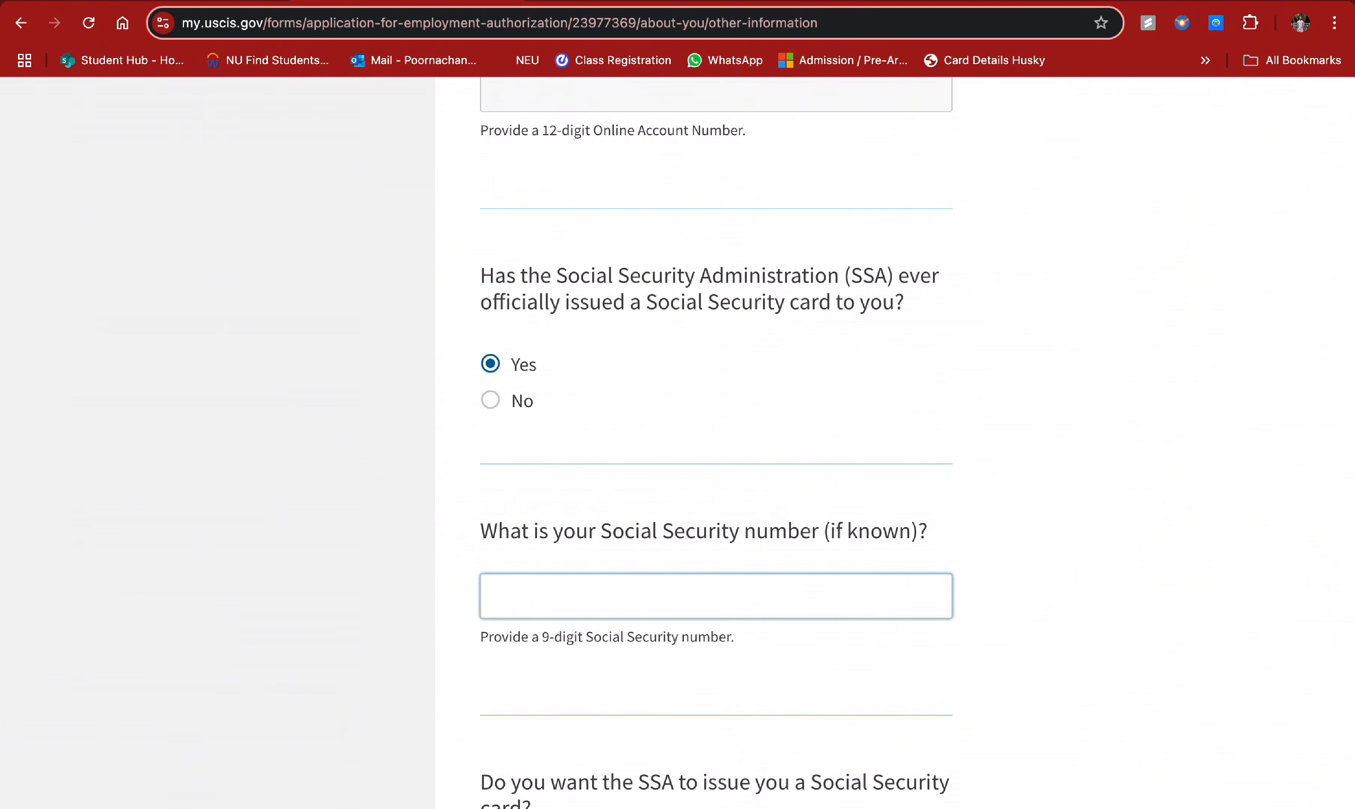
pyautogui.write('123-45-6789')
pyautogui.scroll(-6, 611, 700)
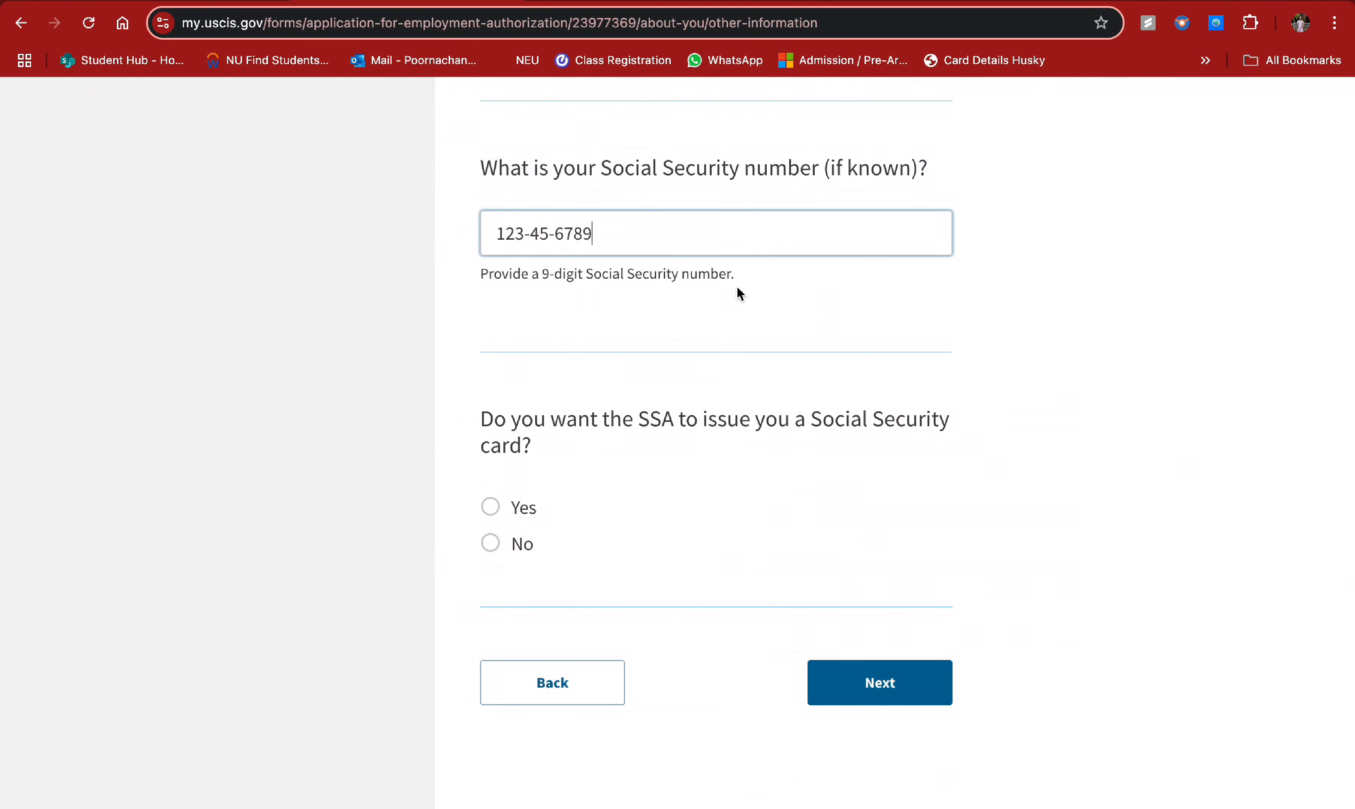
pyautogui.scroll(3, 736, 286)
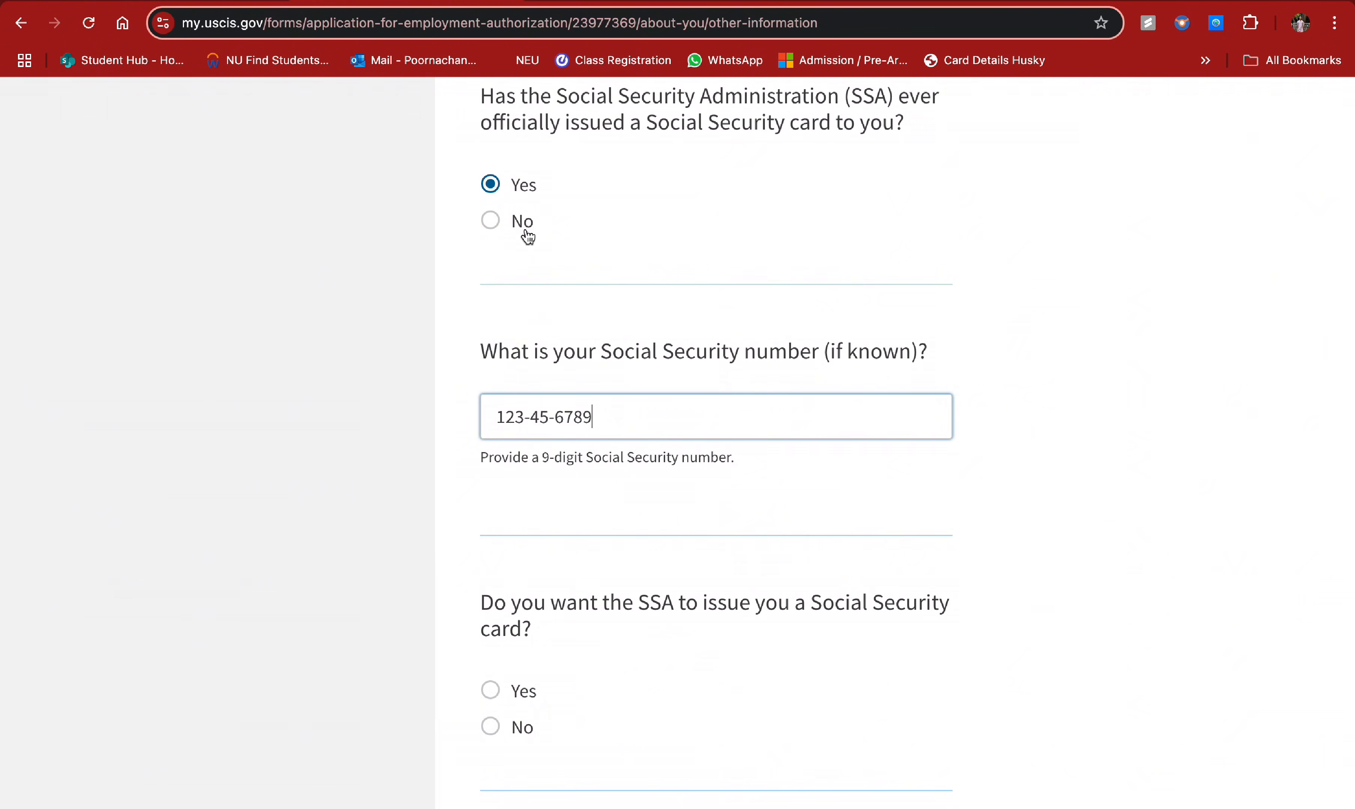
# - Try answering No to a prior card, requesting a card and agreeing to disclosure consent
pyautogui.click(492, 223)
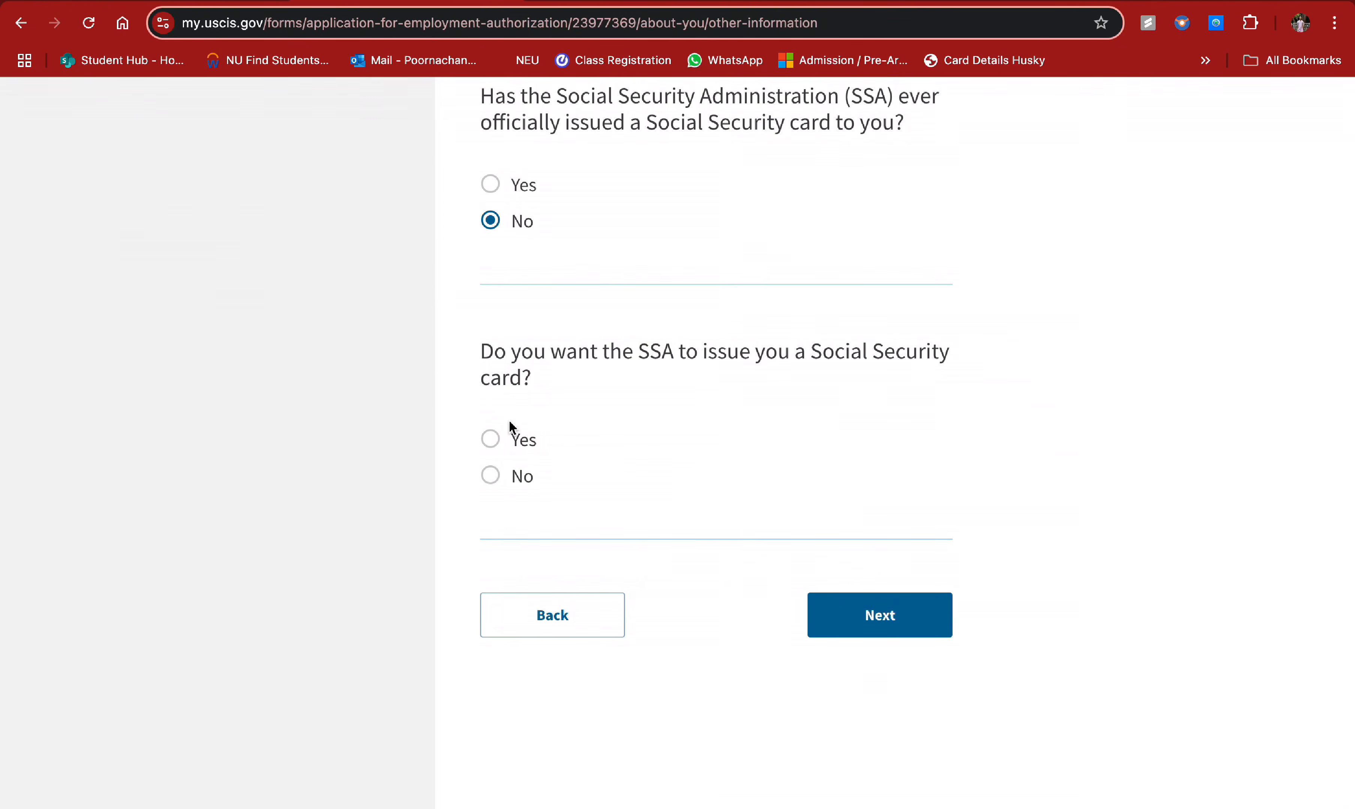
pyautogui.click(494, 438)
pyautogui.scroll(-3, 687, 483)
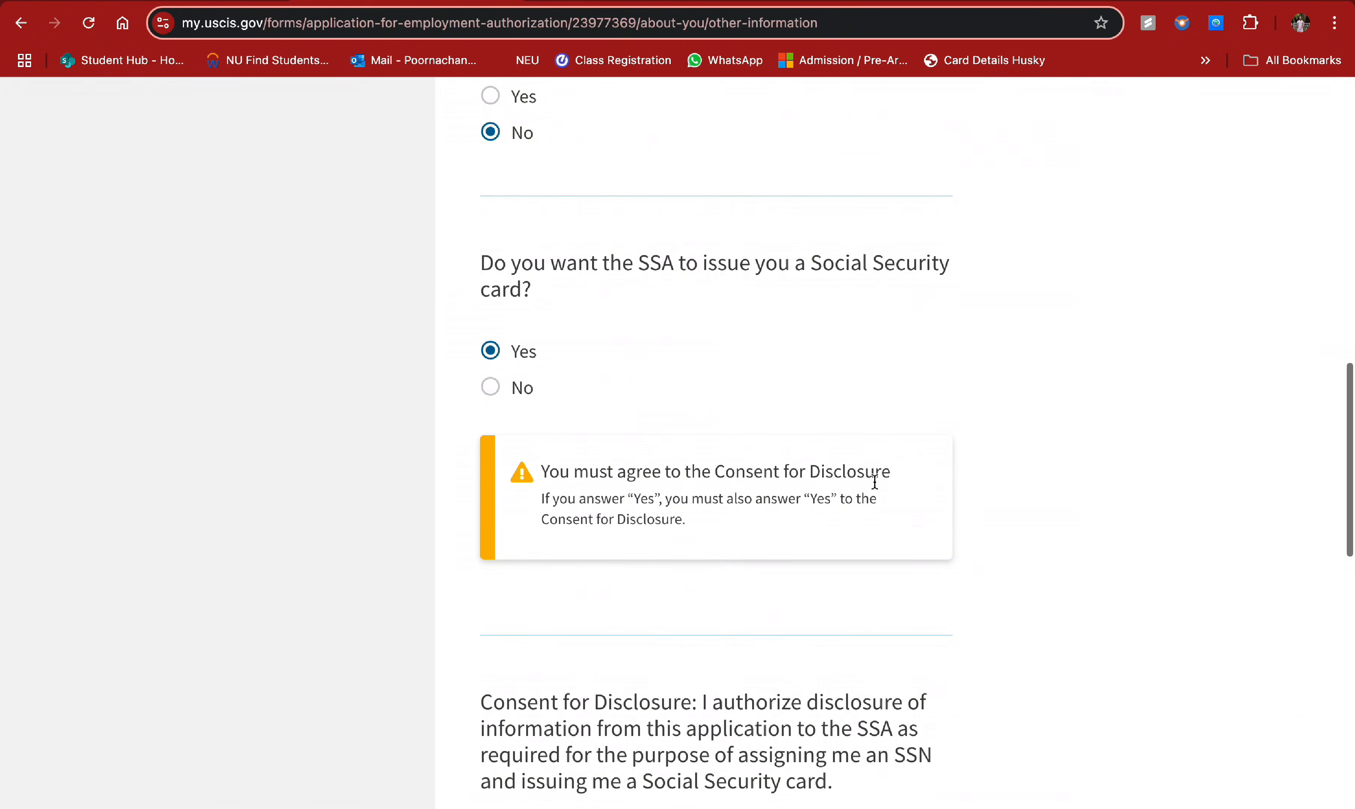
pyautogui.scroll(-6, 765, 569)
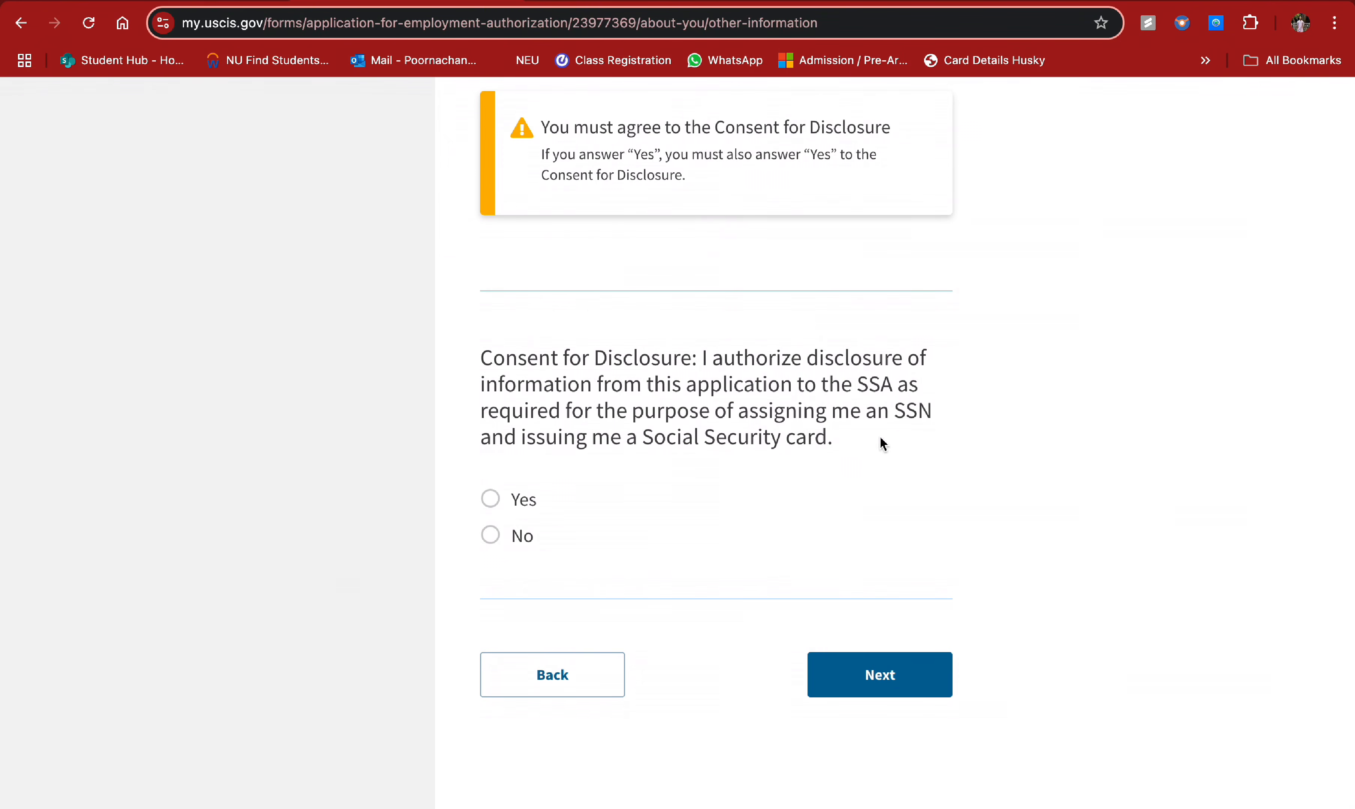
pyautogui.click(491, 499)
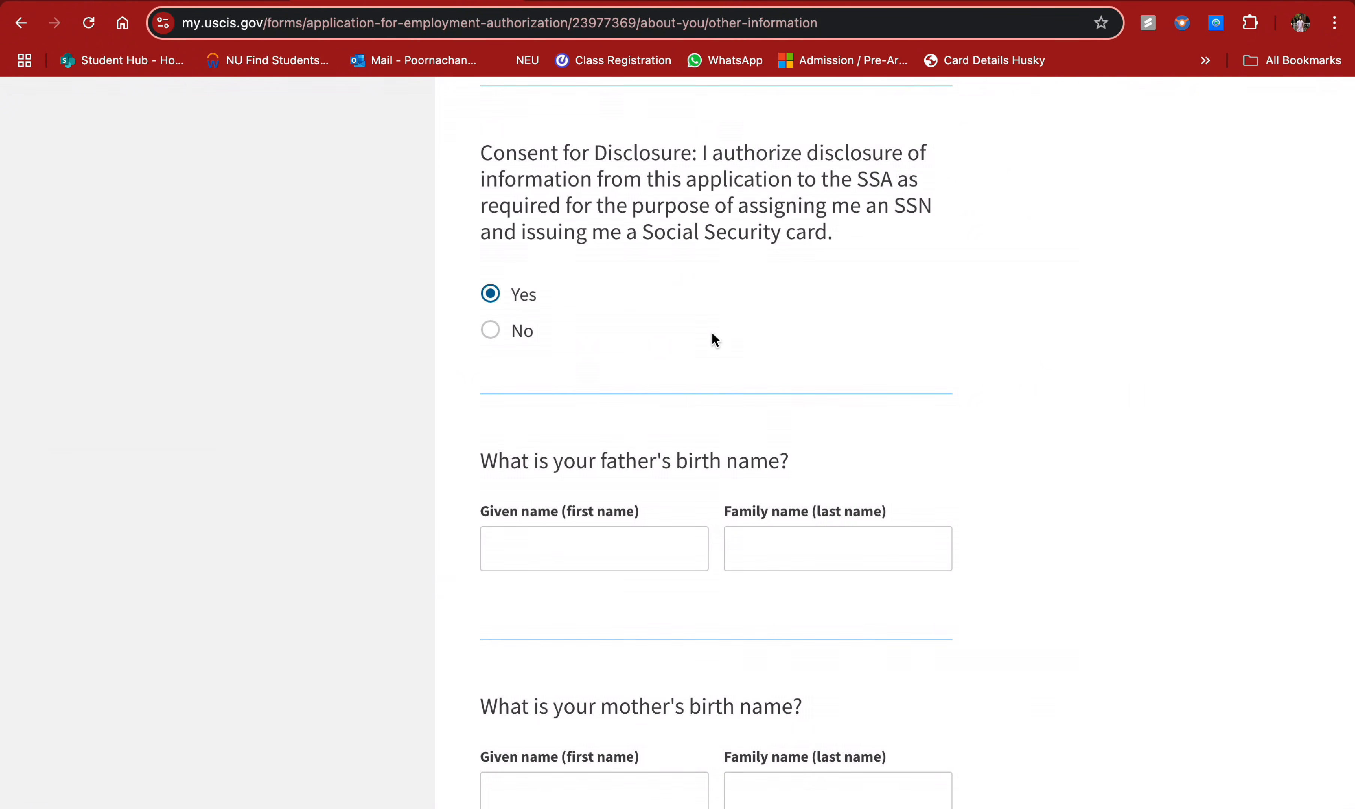
pyautogui.scroll(-10, 713, 338)
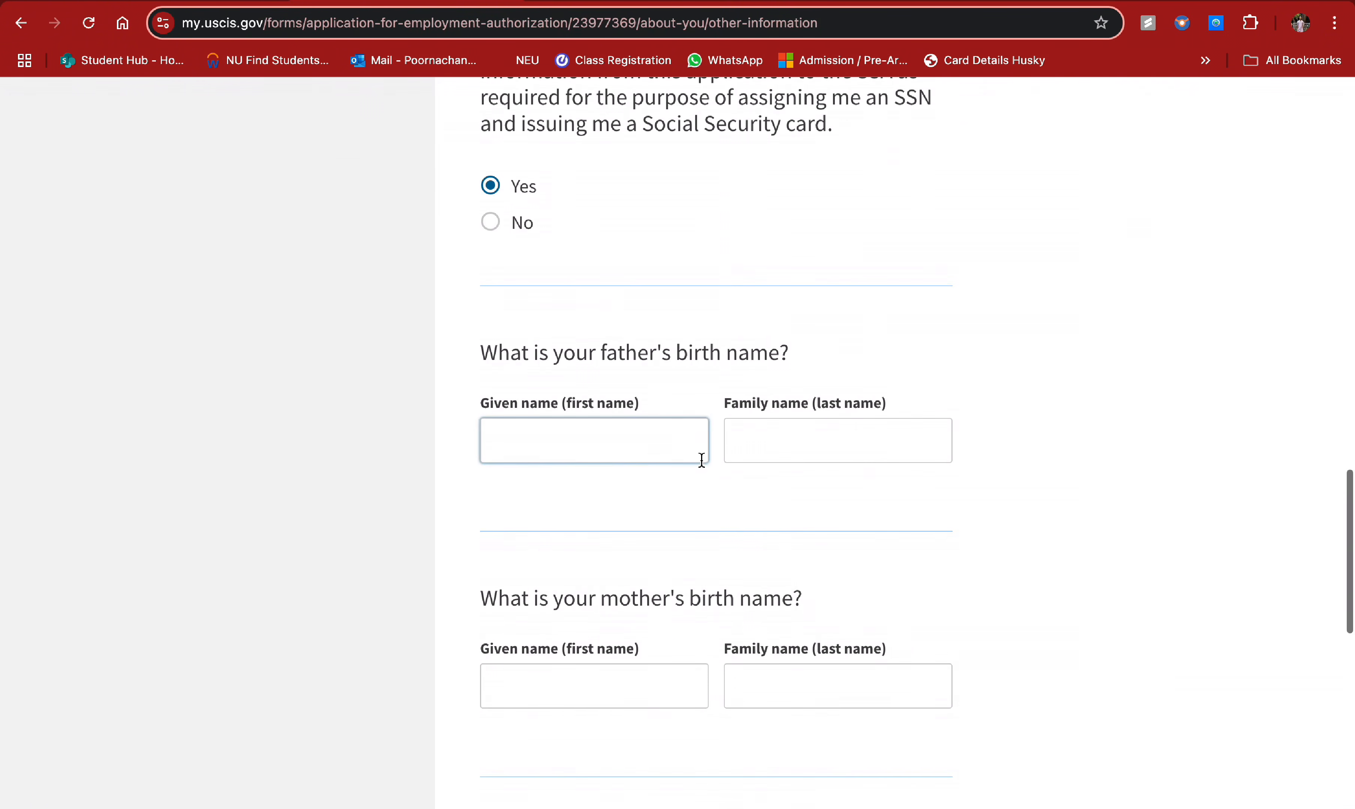
pyautogui.scroll(20, 656, 617)
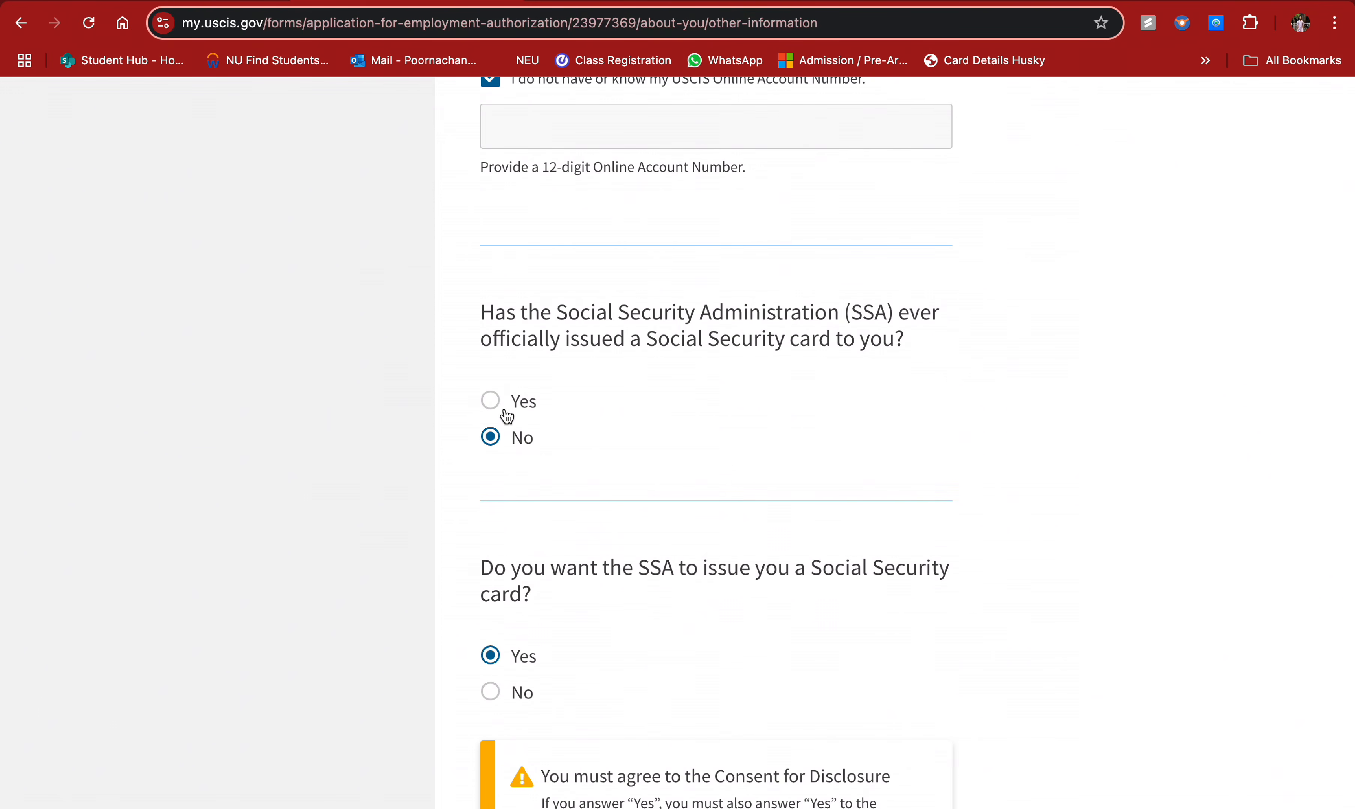
# - Switch back to Yes, re-enter the Social Security number, decline a new card, and proceed
pyautogui.click(497, 409)
pyautogui.click(586, 620)
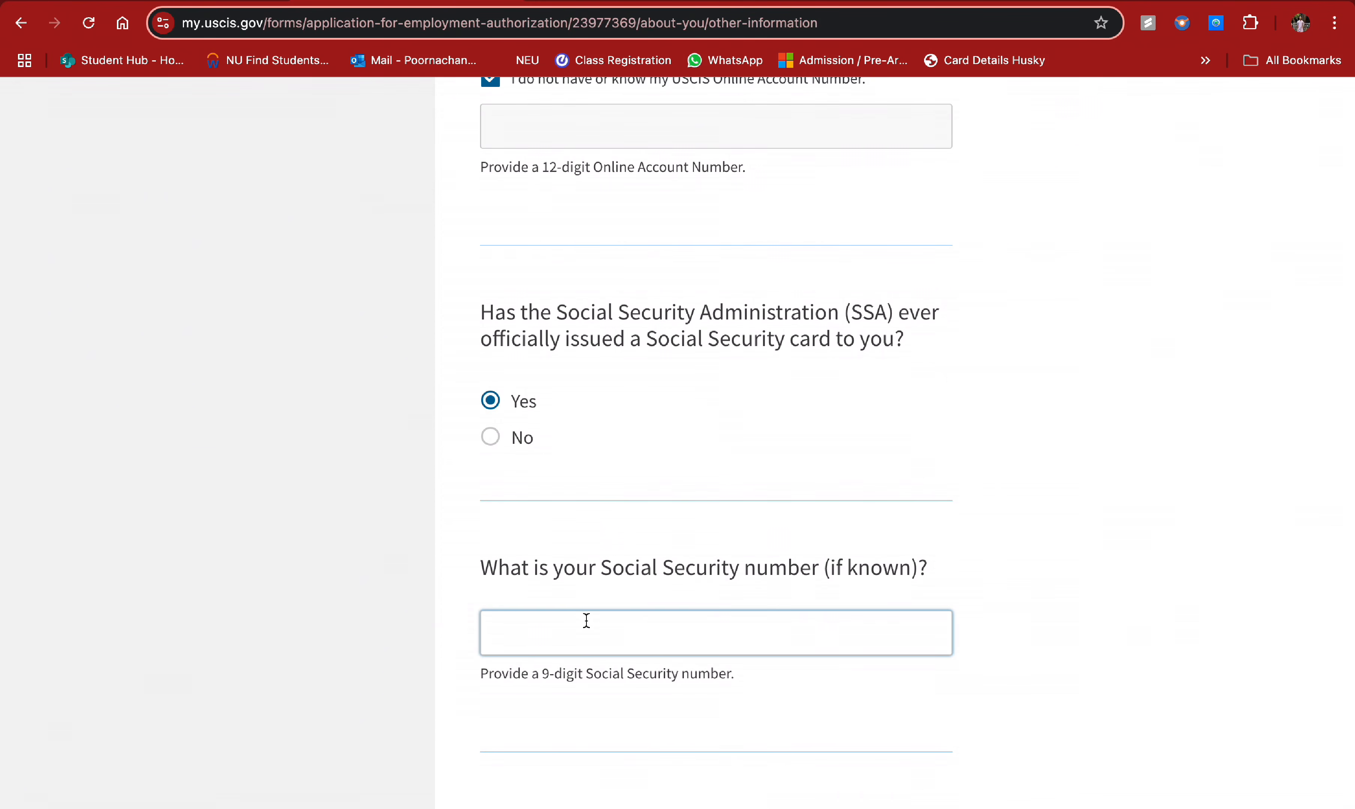
pyautogui.write('123-45-789')
pyautogui.scroll(-4, 668, 399)
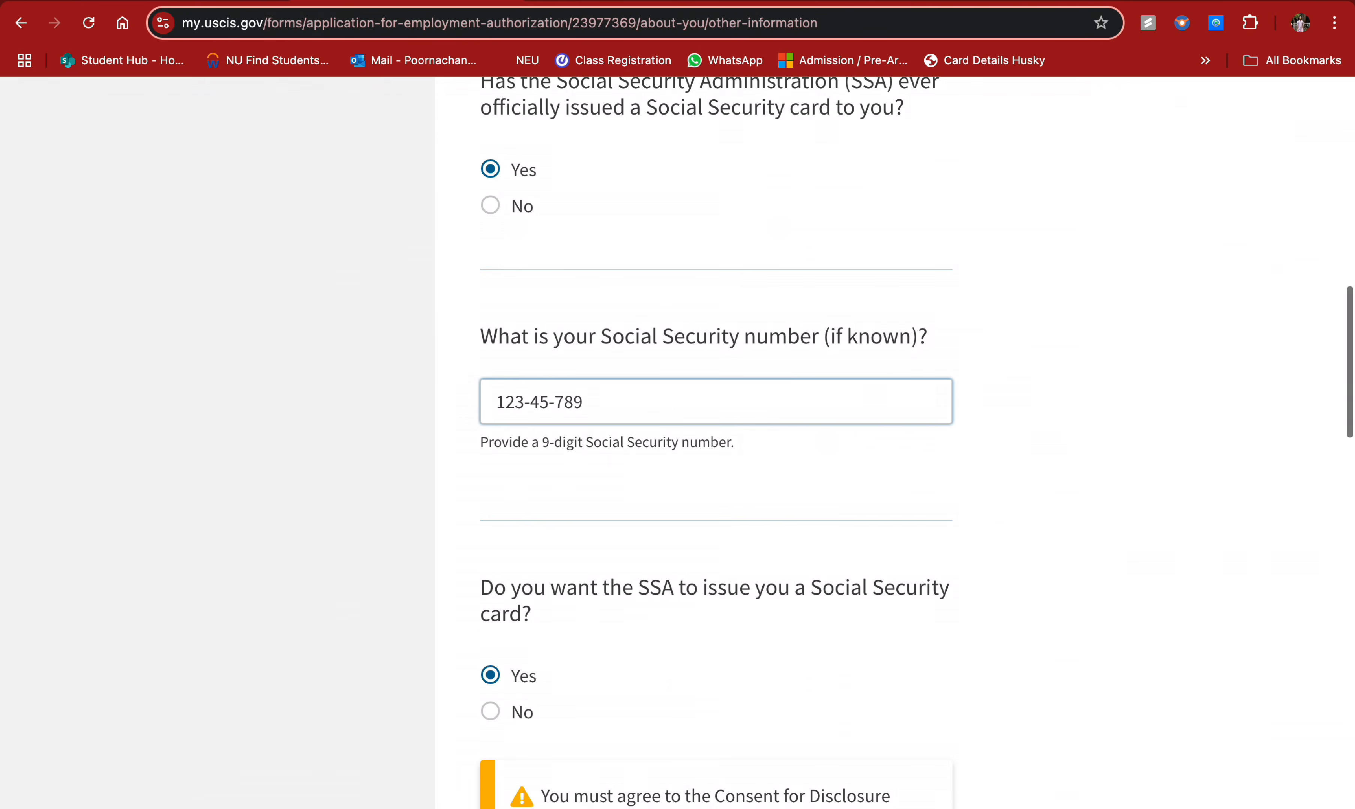
pyautogui.write('0')
pyautogui.scroll(-5, 685, 501)
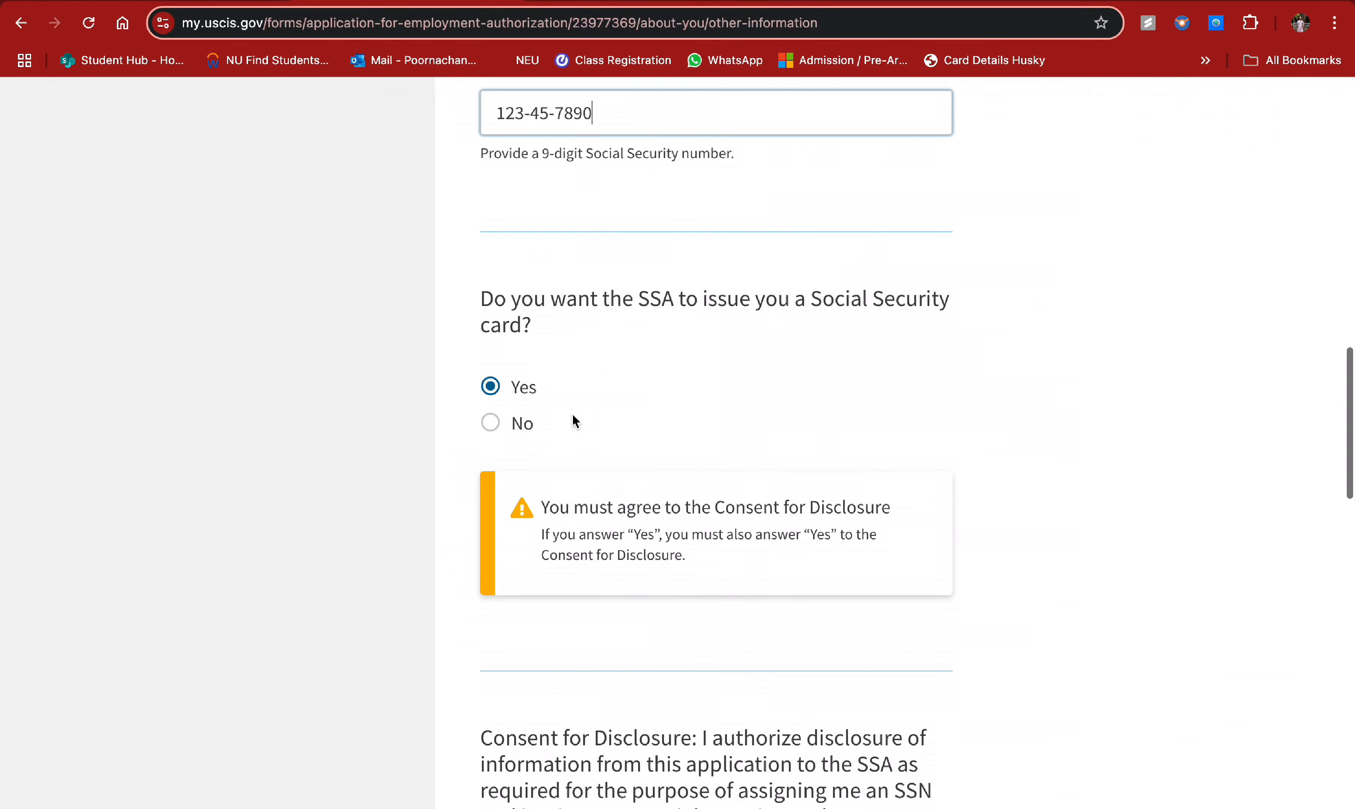
pyautogui.click(491, 424)
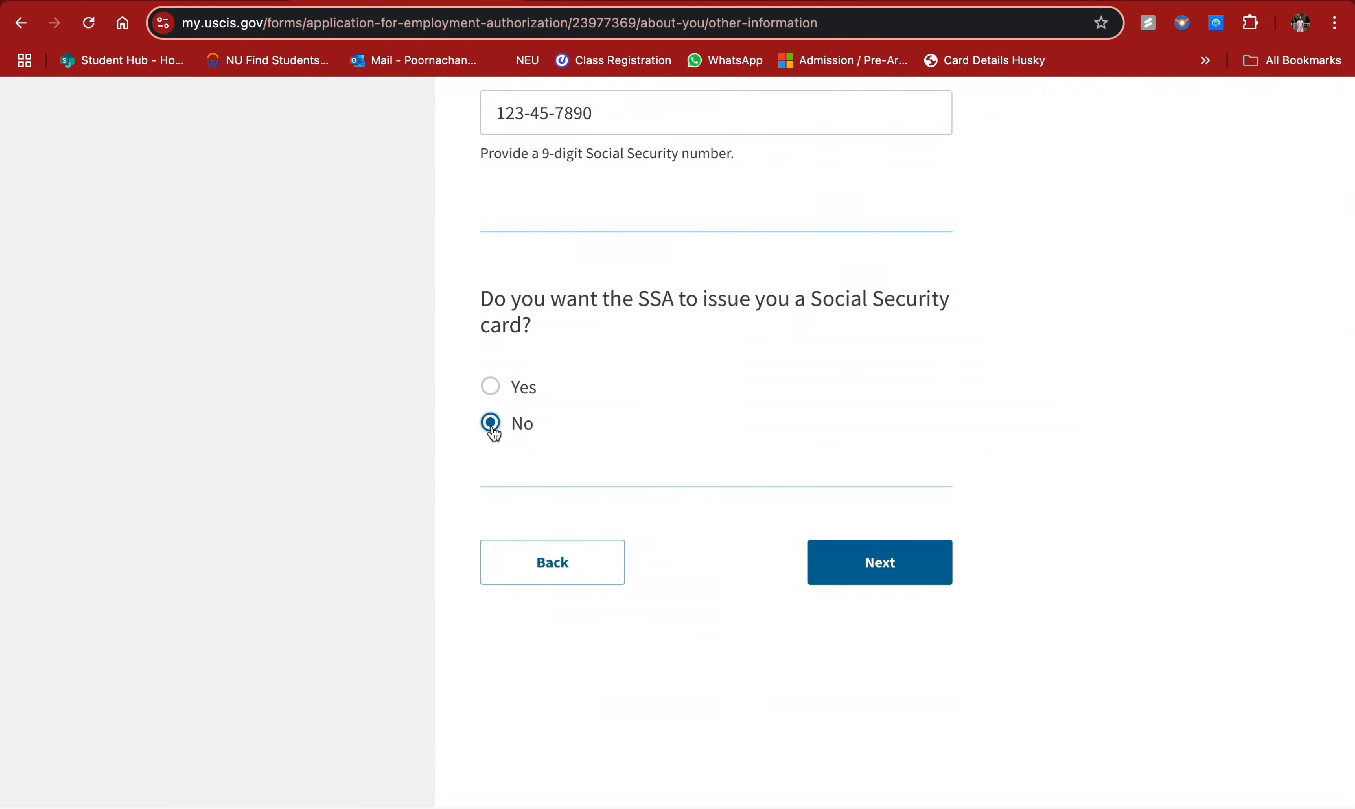
pyautogui.click(859, 572)
pyautogui.scroll(-2, 701, 484)
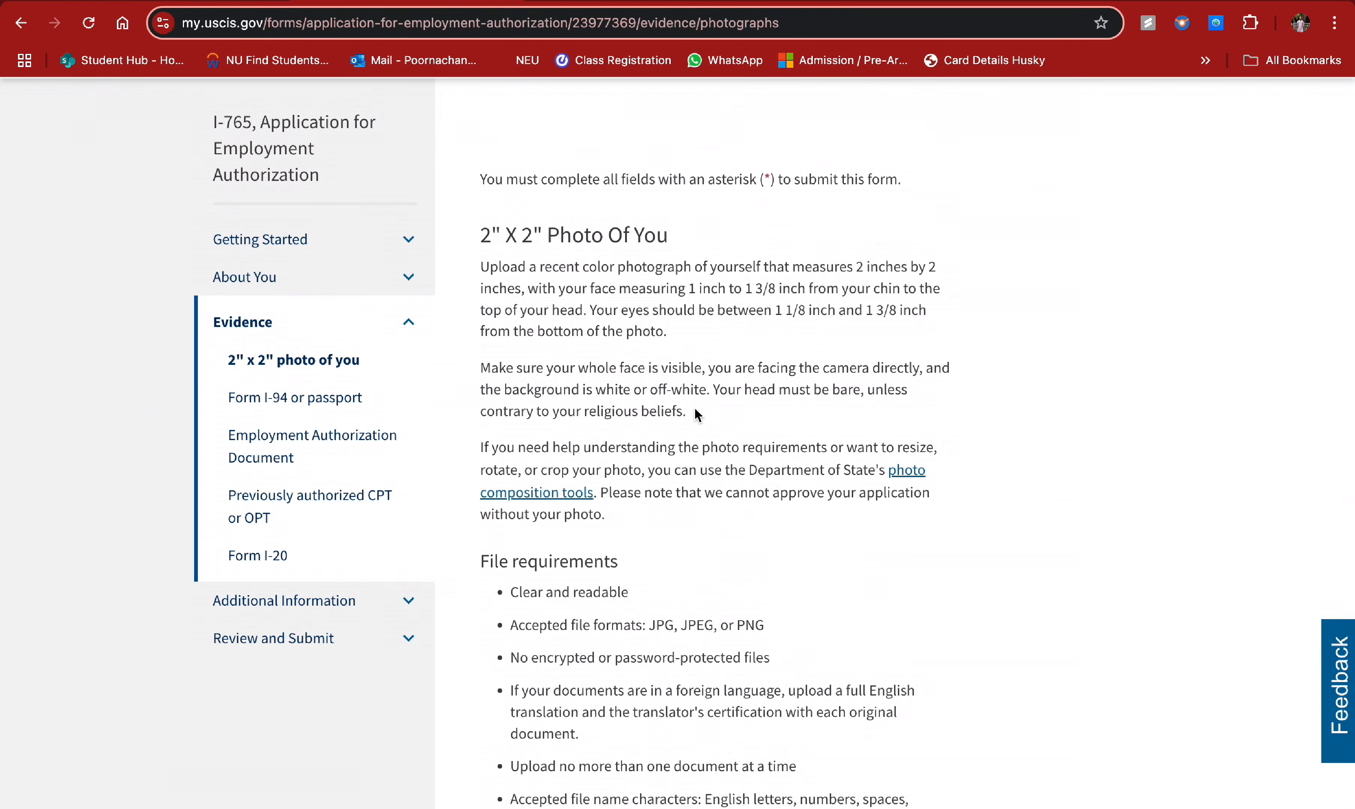
# - Review the 2" x 2" photo requirements, then open a new browser tab
pyautogui.scroll(-4, 695, 413)
pyautogui.scroll(3, 695, 410)
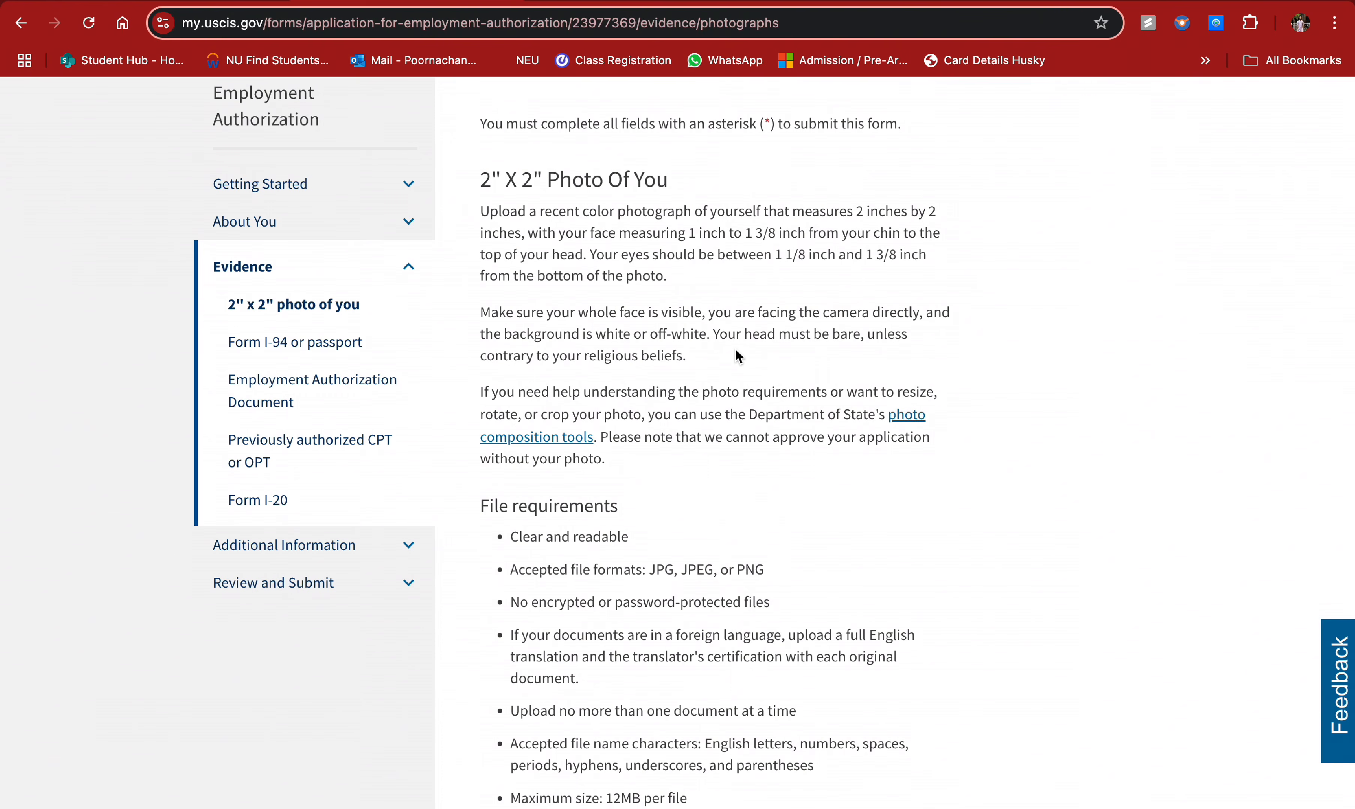
pyautogui.scroll(1, 761, 275)
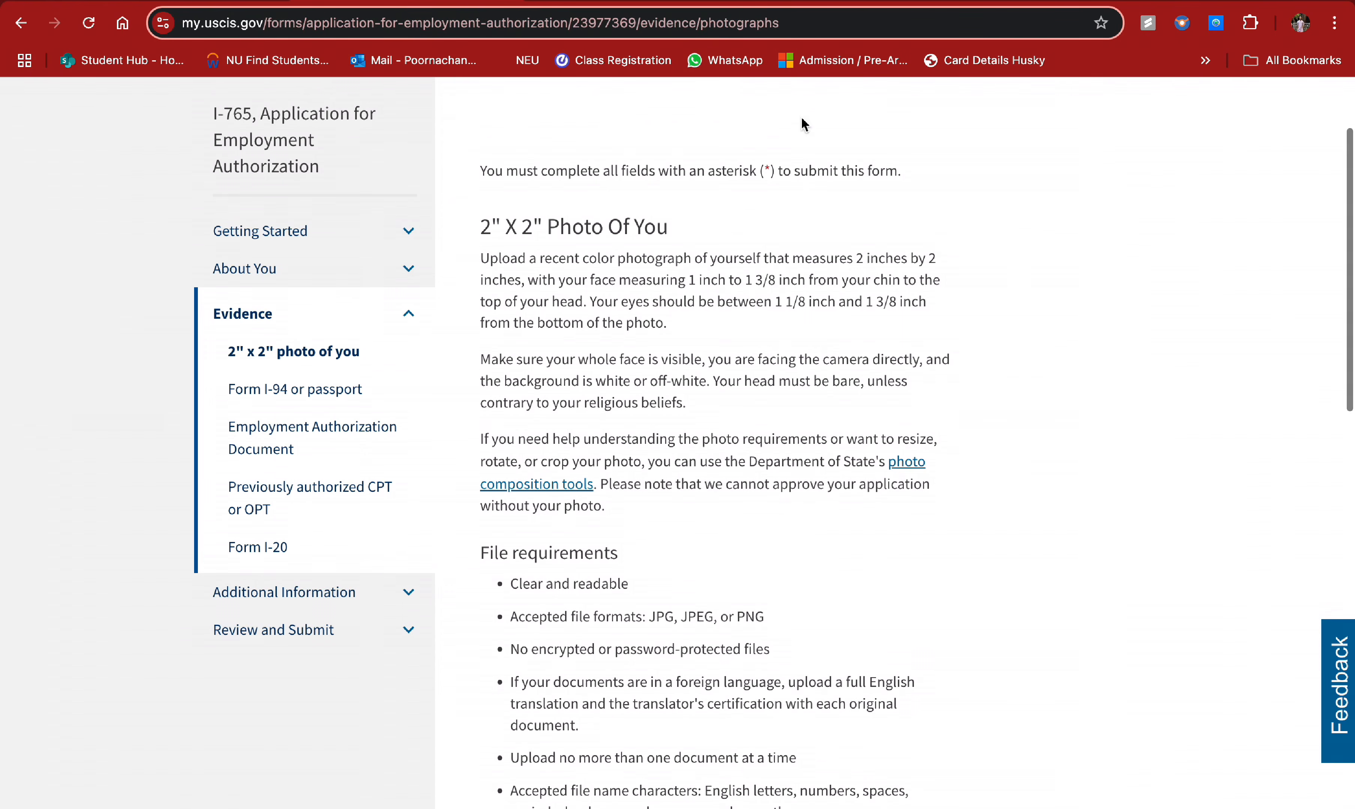
pyautogui.press('super+t')
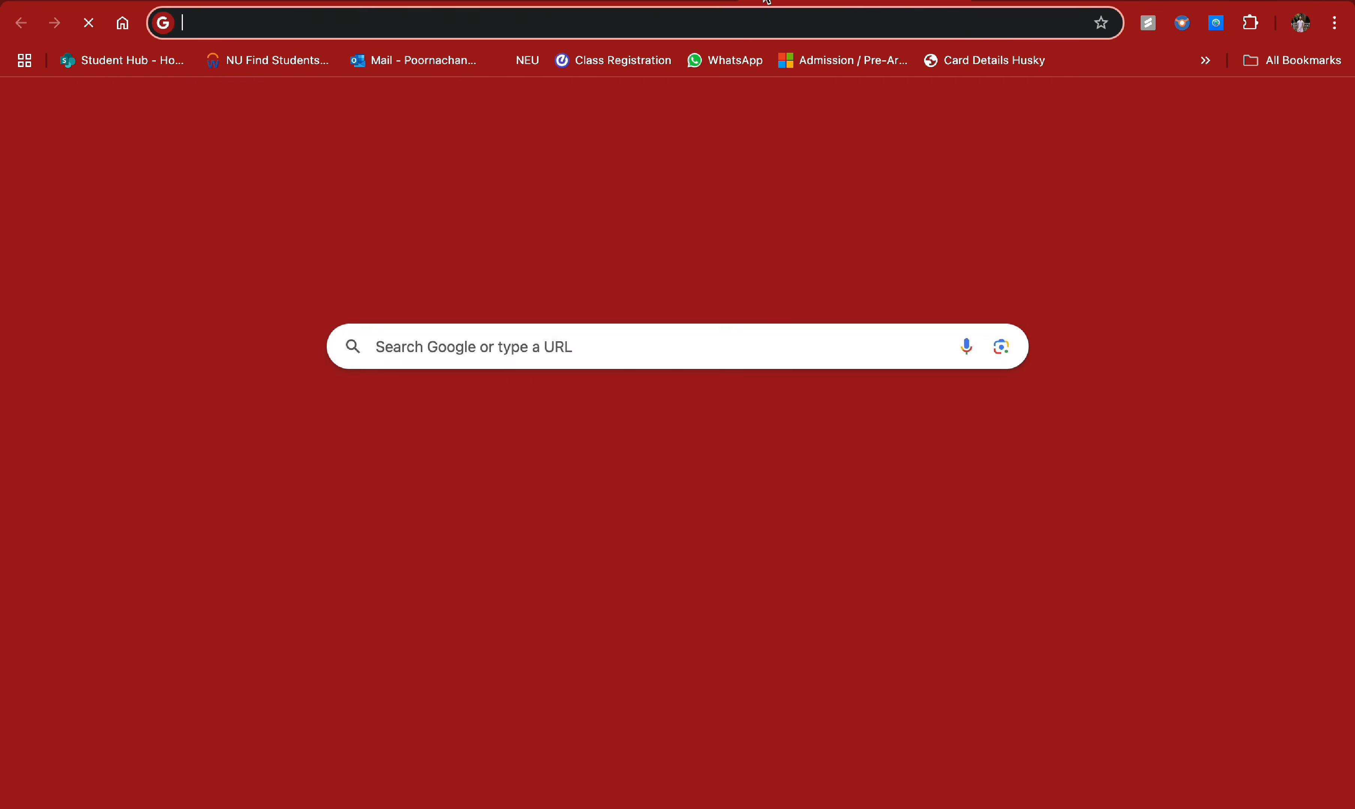
# - Go to visafoto.com in the new tab
pyautogui.click(693, 25)
pyautogui.write('visa')
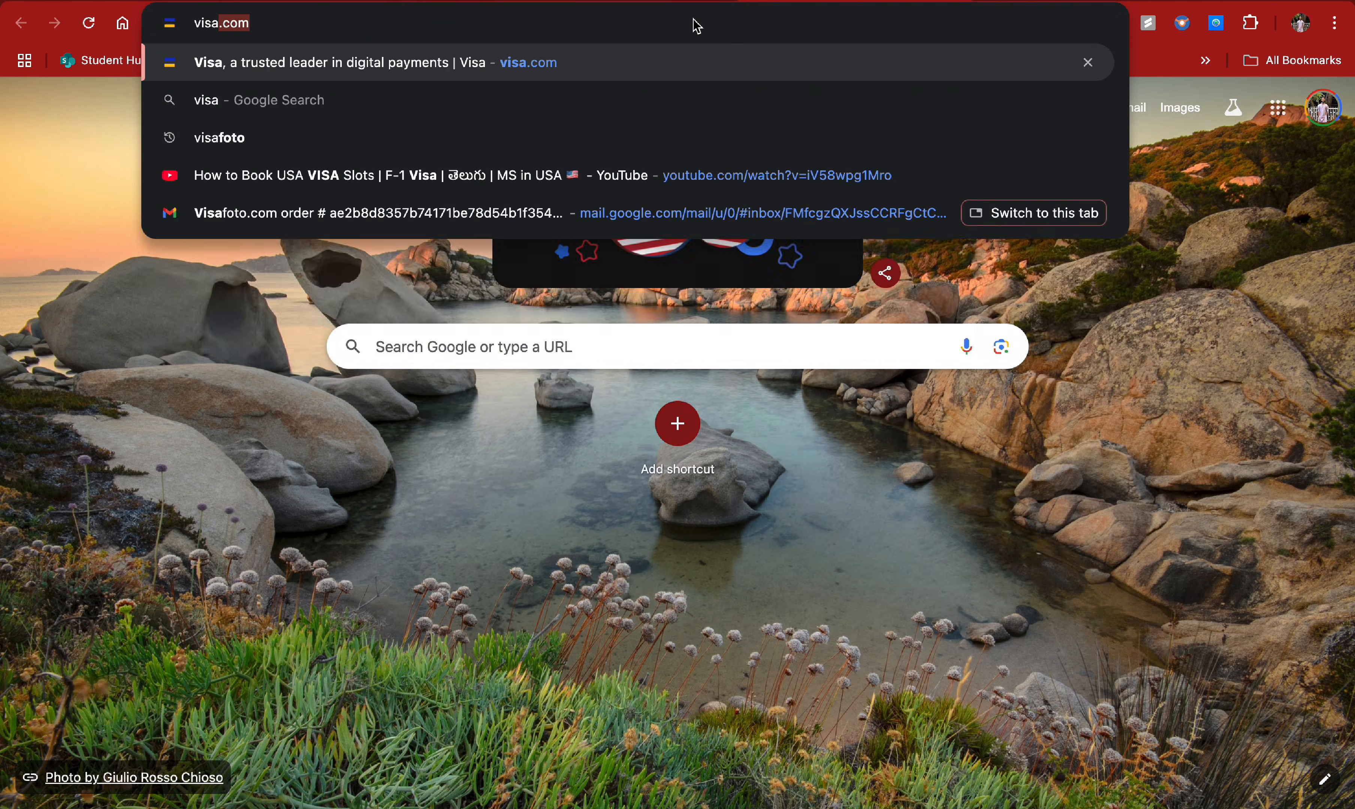
pyautogui.write('foto.com')
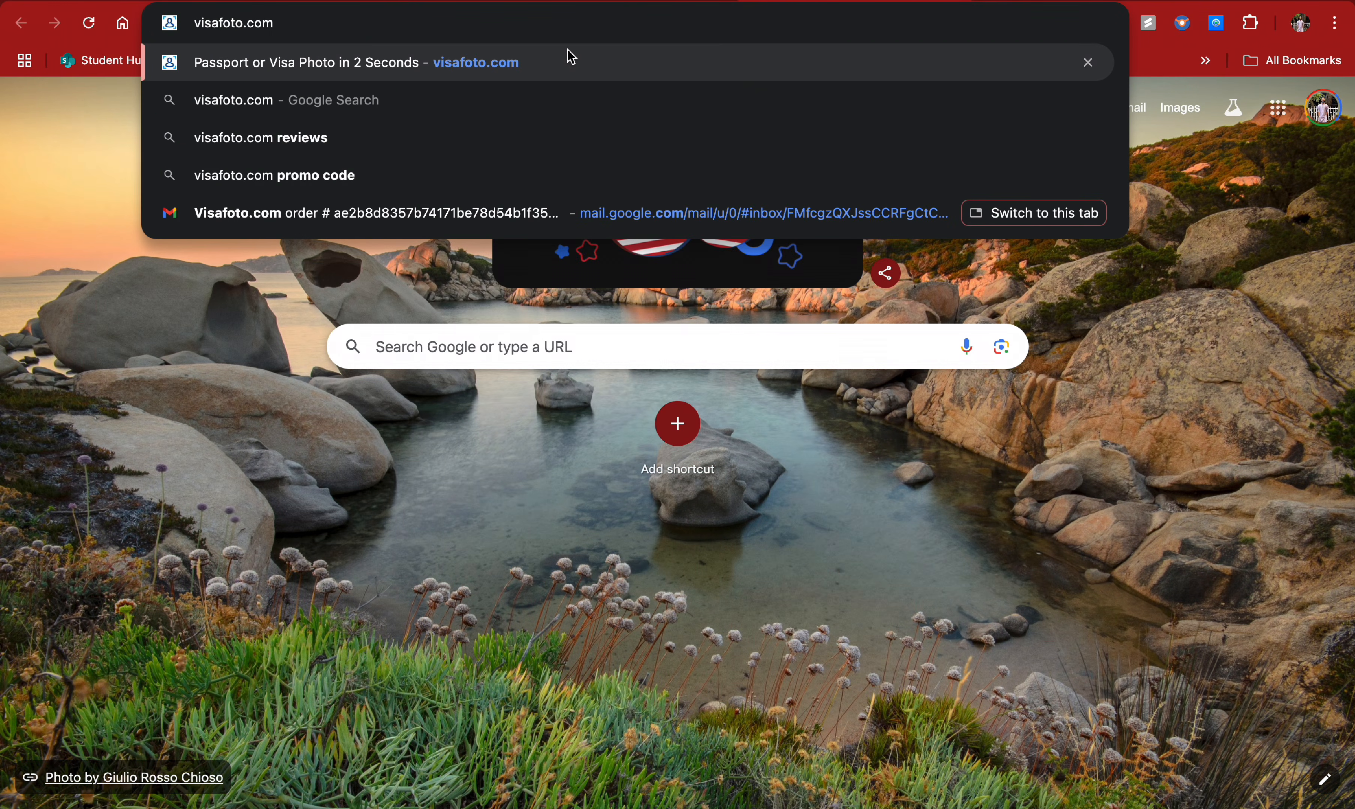
pyautogui.press('Return')
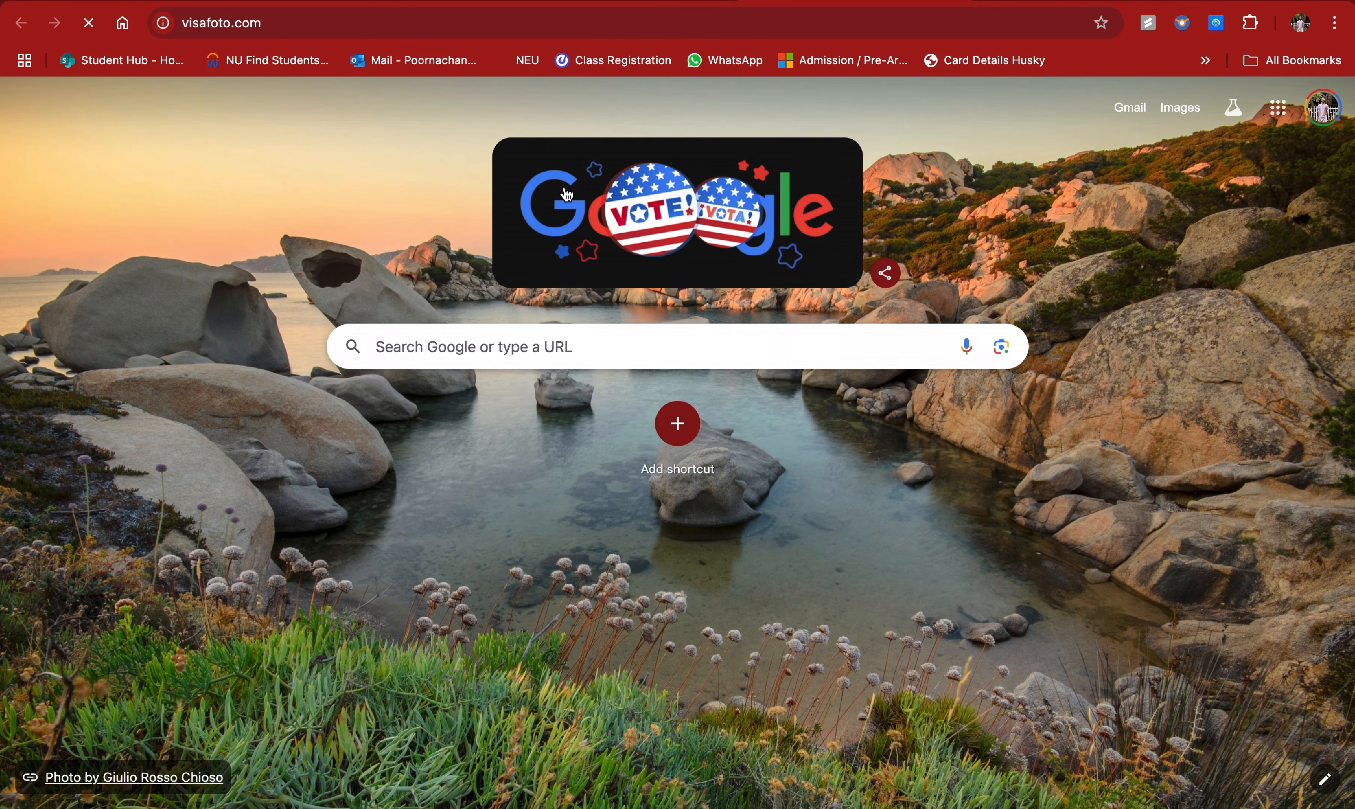
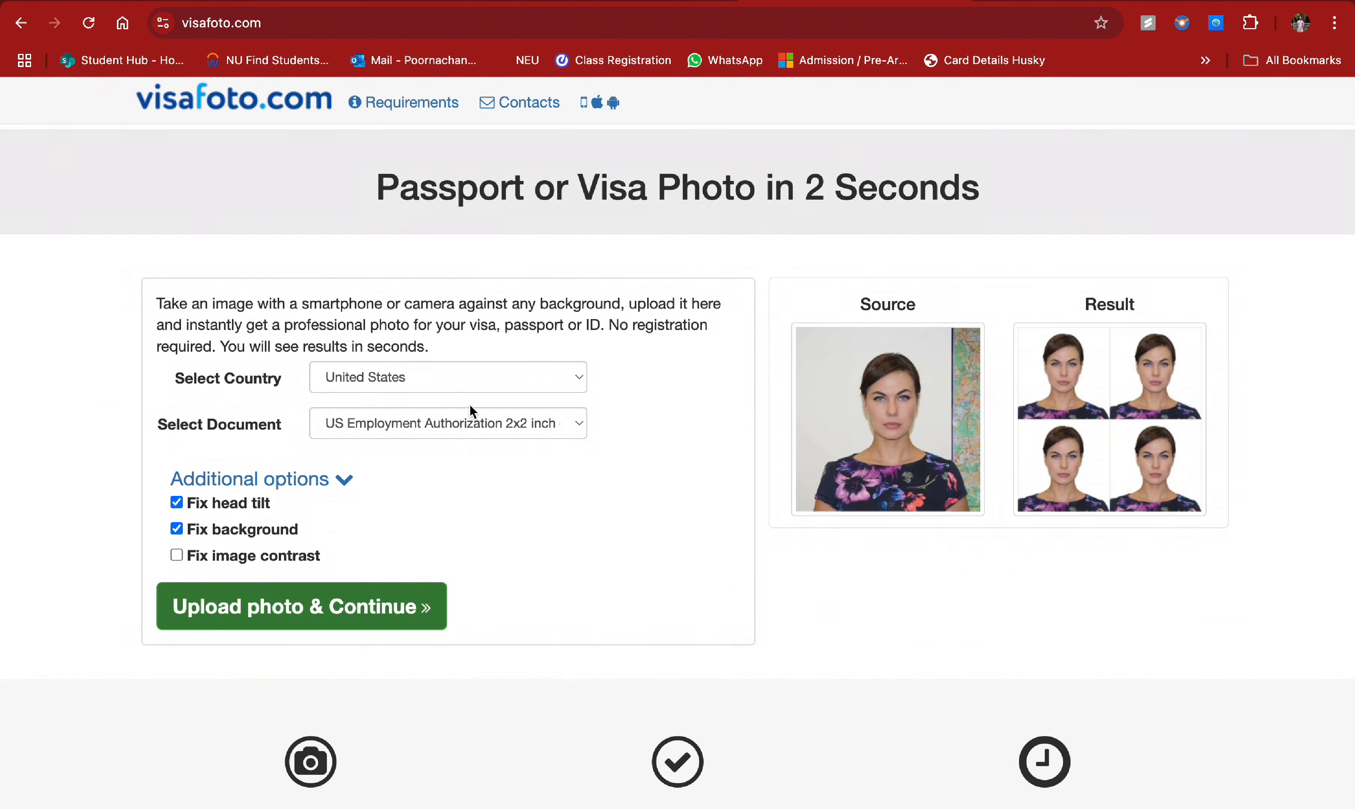
# - Keep visafoto's US Employment Authorization 2x2 inch format, cancel the photo upload, and return to USCIS
pyautogui.click(558, 426)
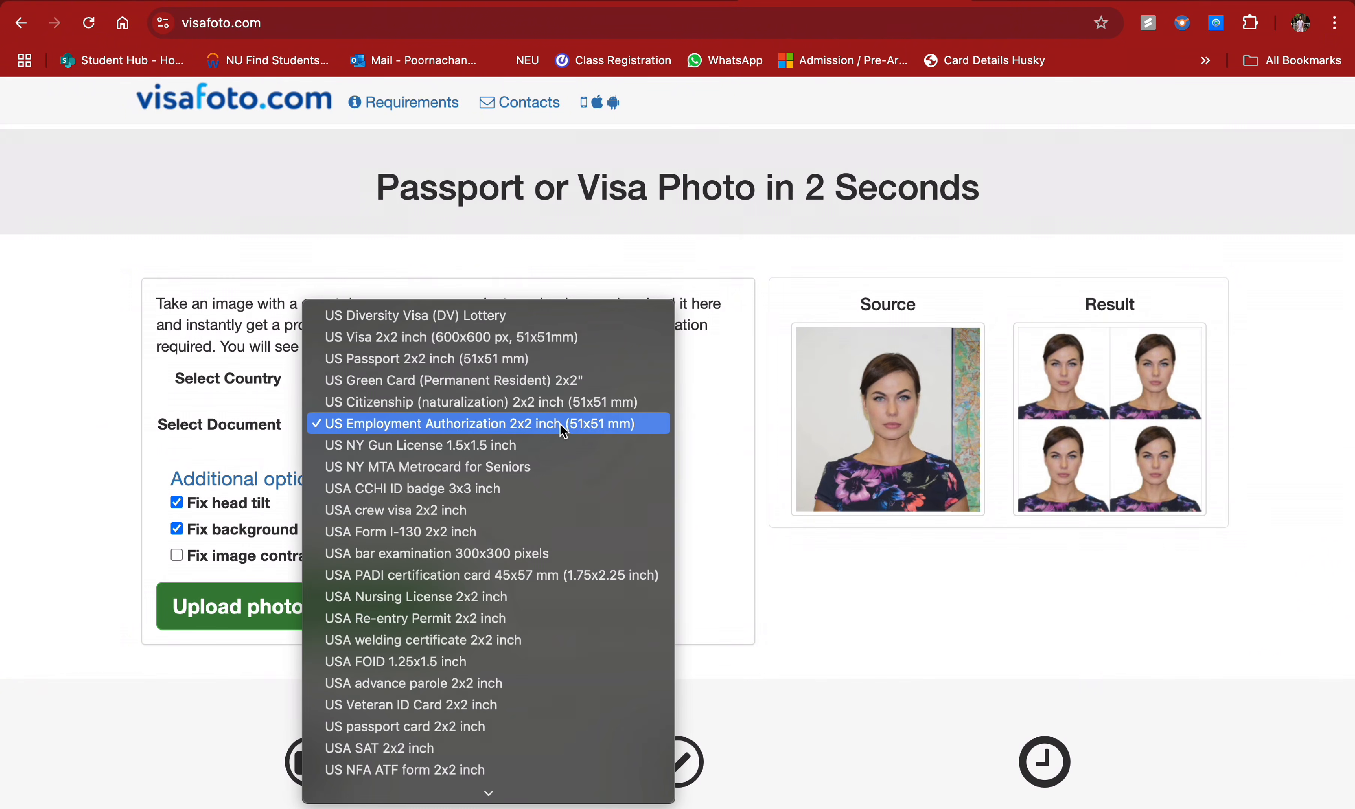
pyautogui.click(466, 429)
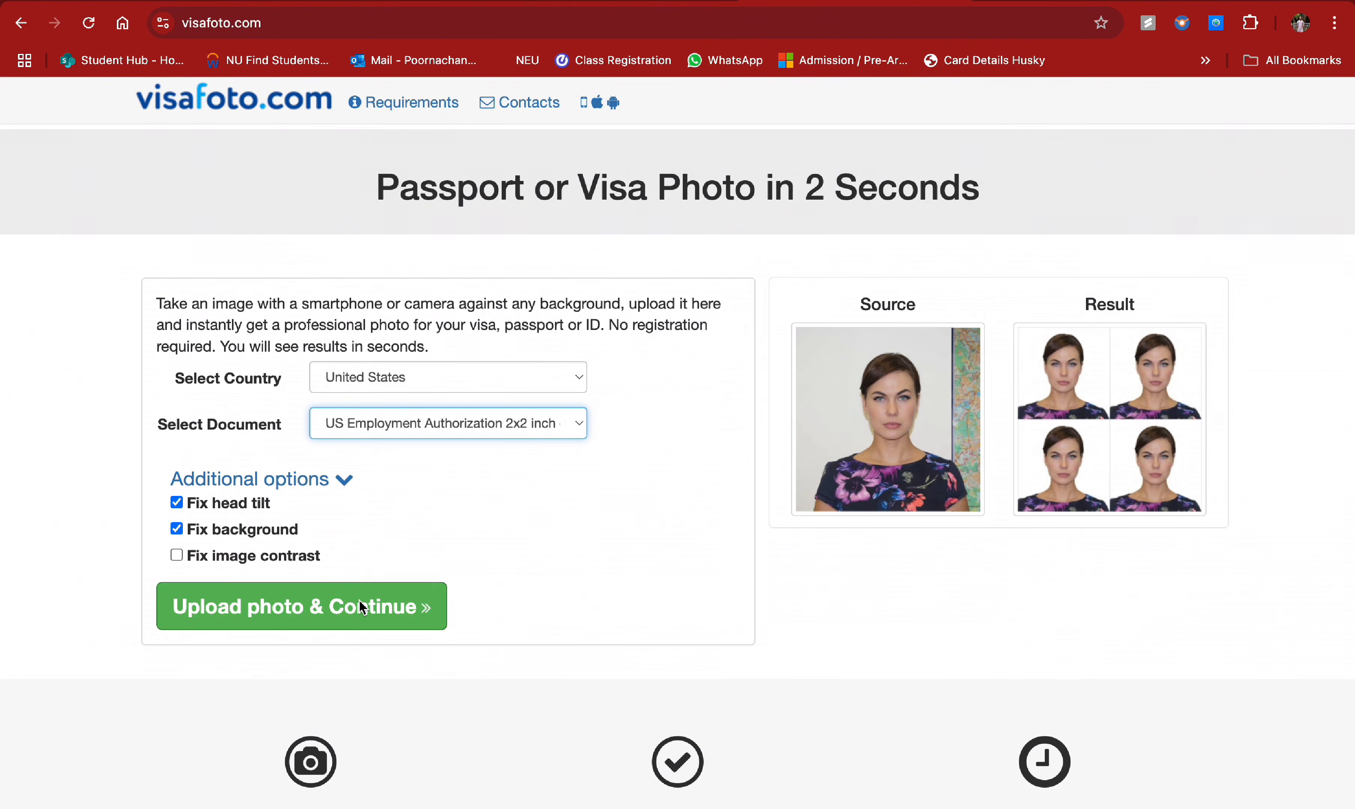
pyautogui.click(361, 605)
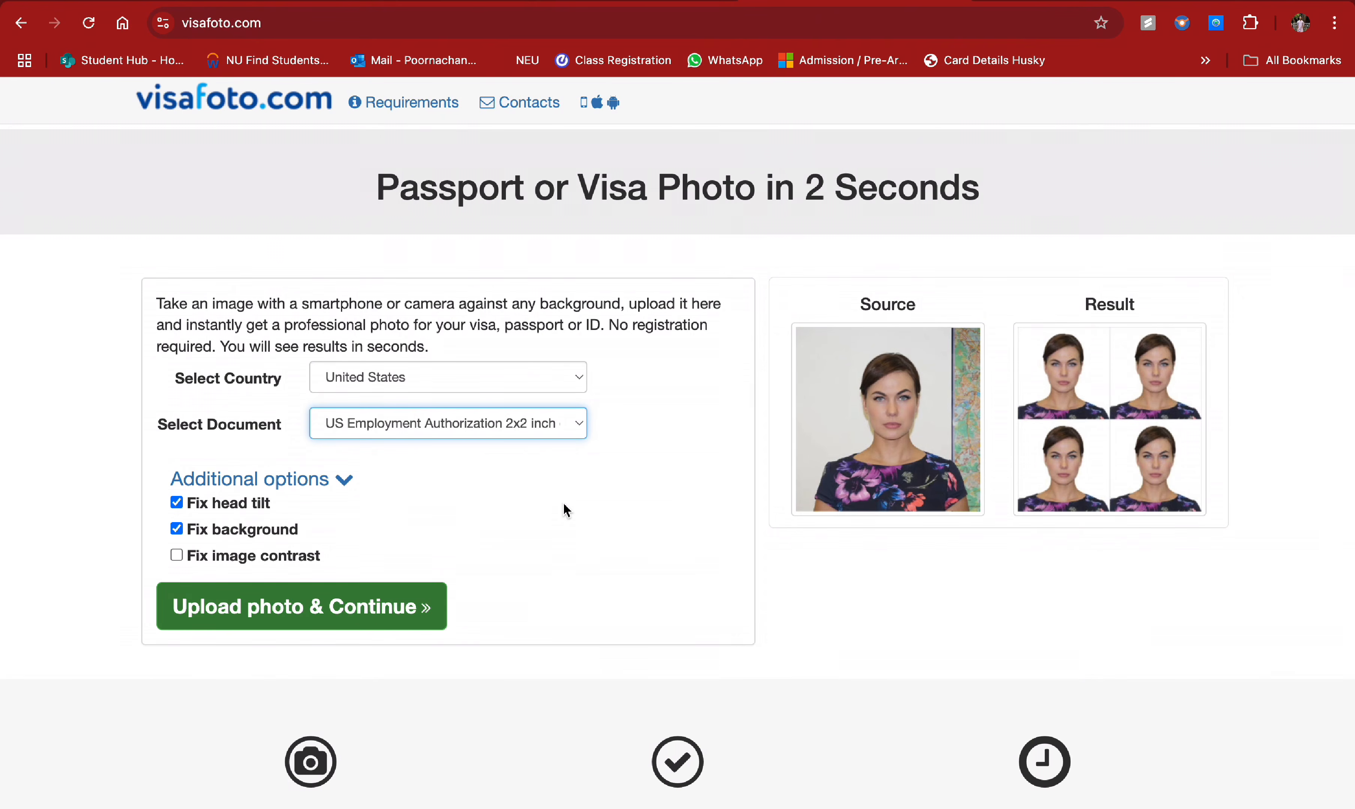
pyautogui.click(412, 607)
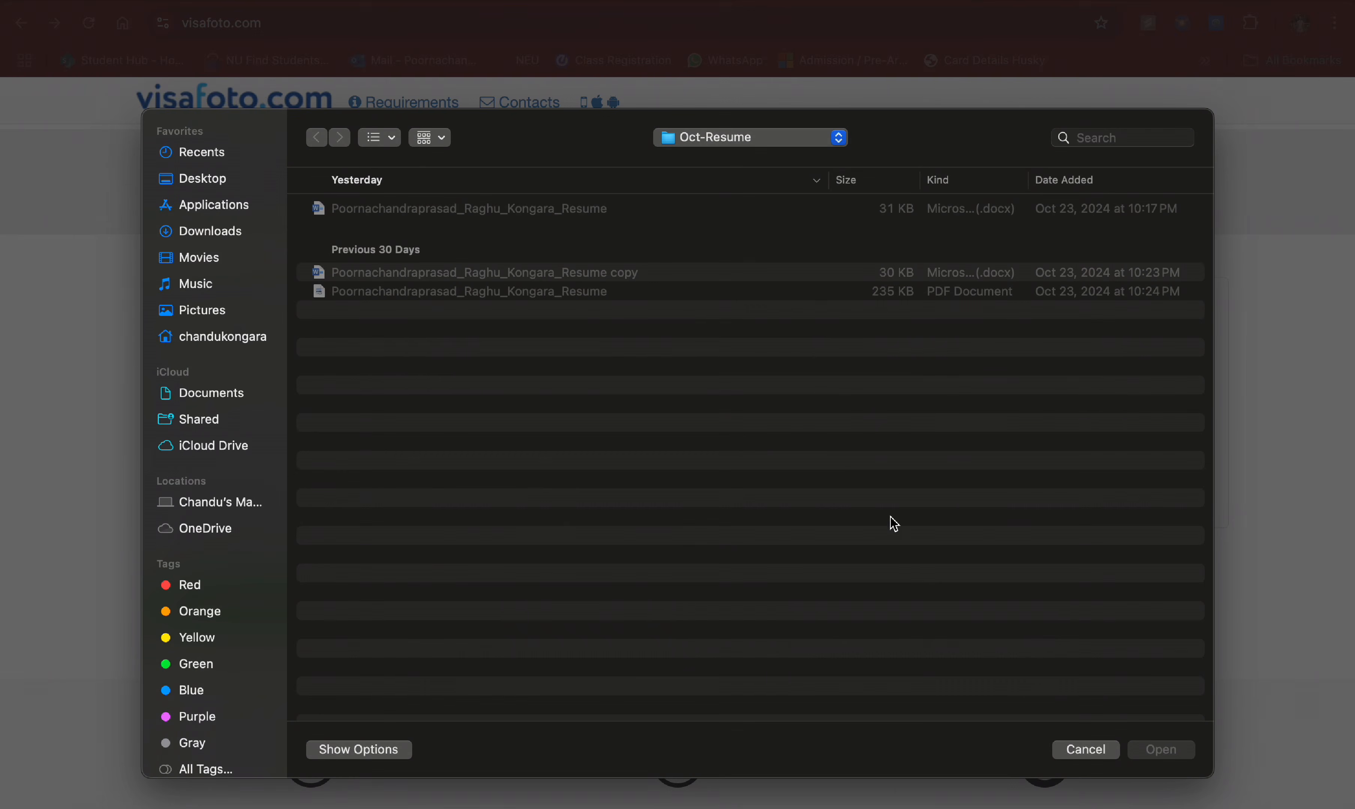
pyautogui.click(1081, 757)
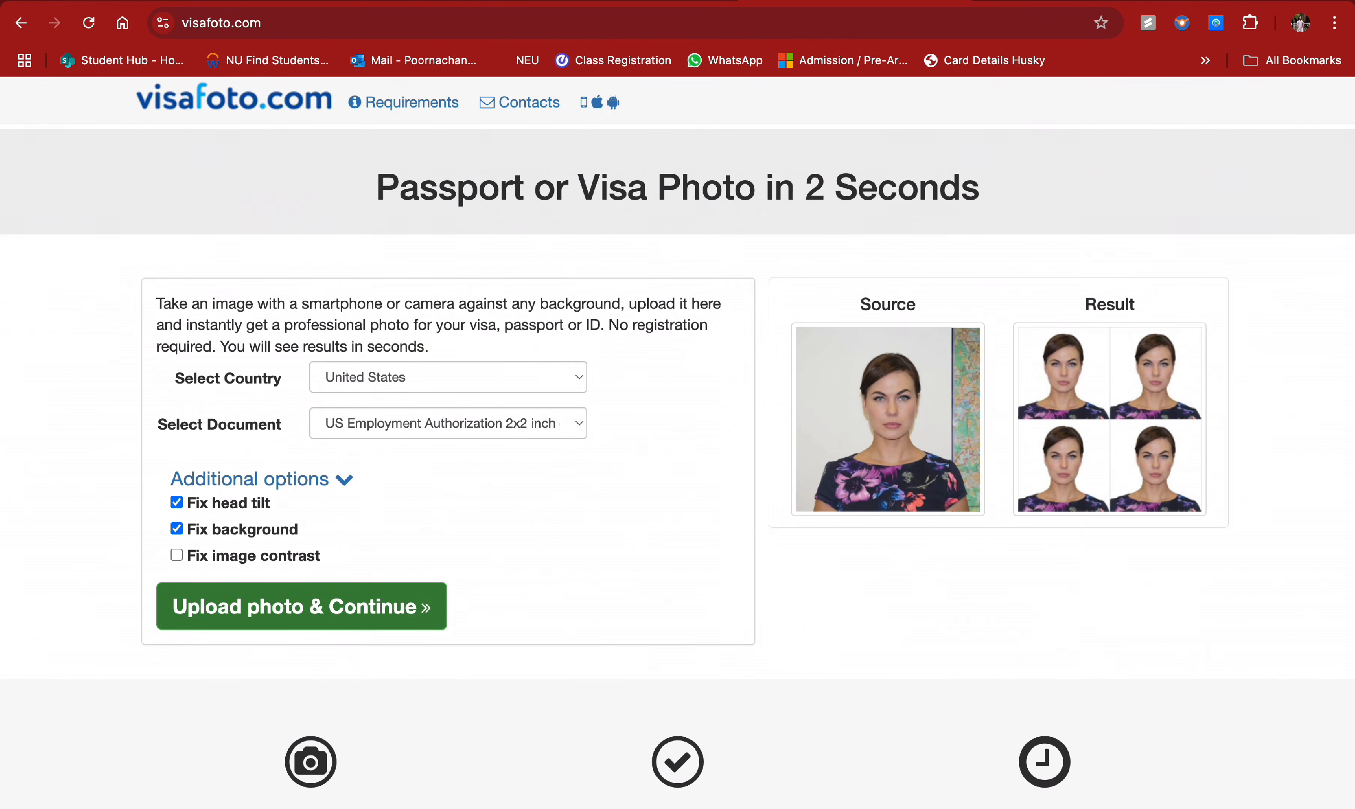
pyautogui.hotkey('ctrl', 'Tab')
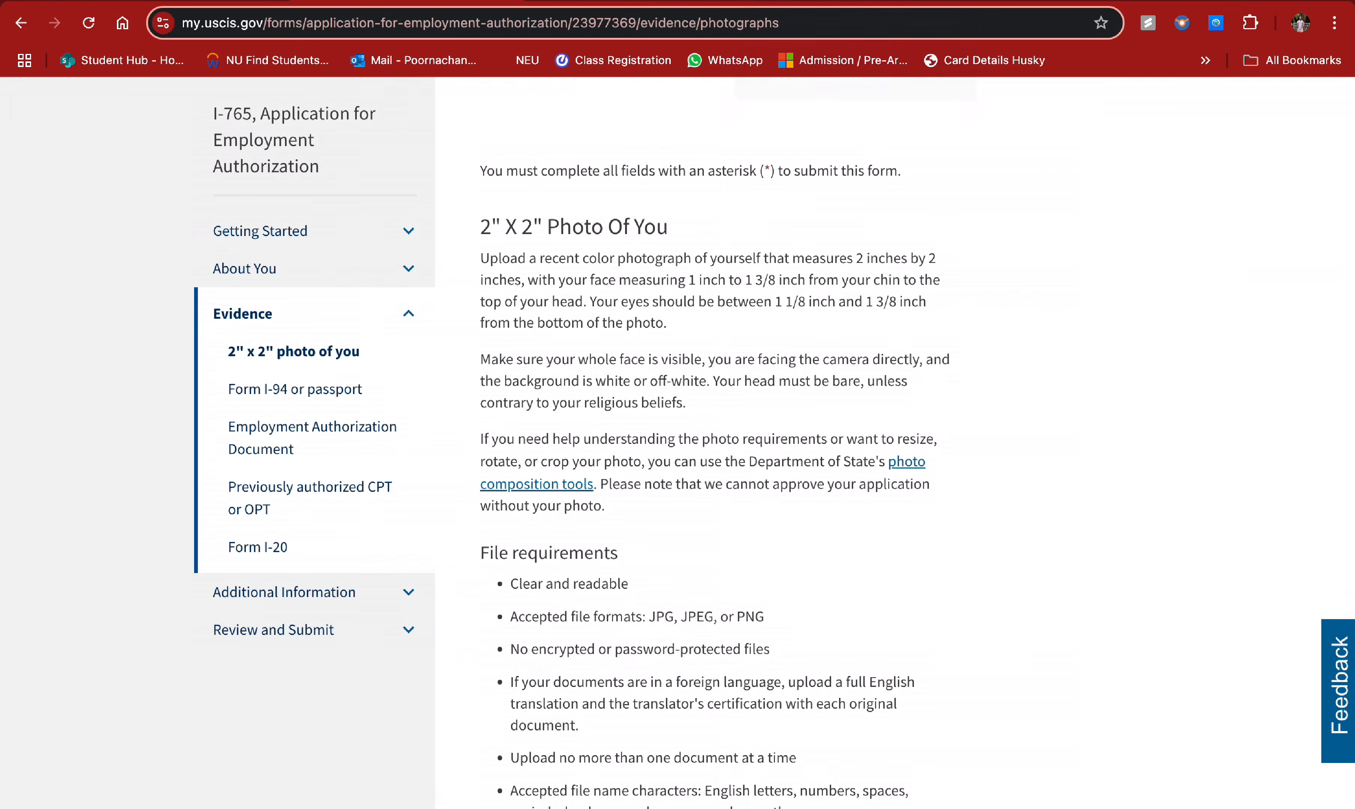
# - Attach ON cAMPUS OPPORTUNITY.png from Downloads as the 2x2 photo
pyautogui.scroll(-8, 620, 263)
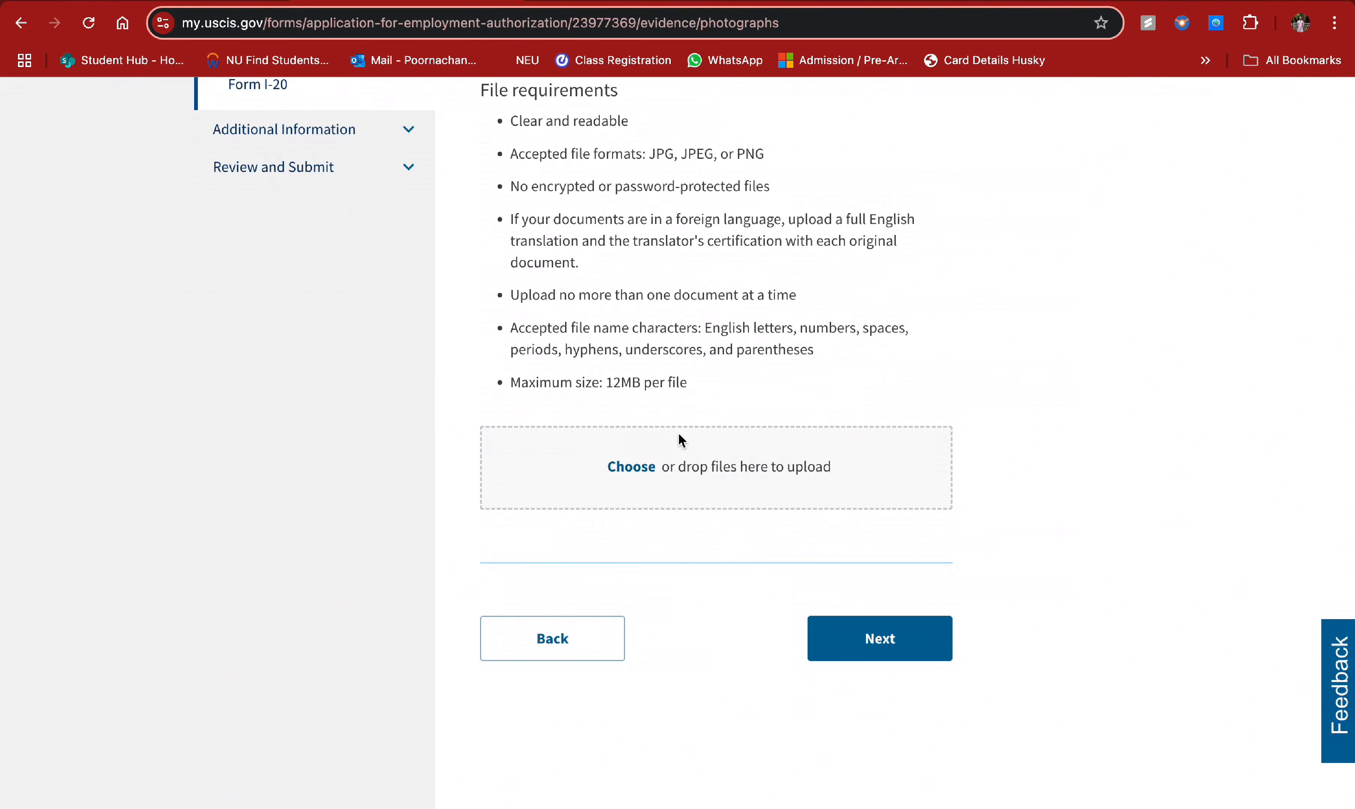
pyautogui.scroll(2, 652, 391)
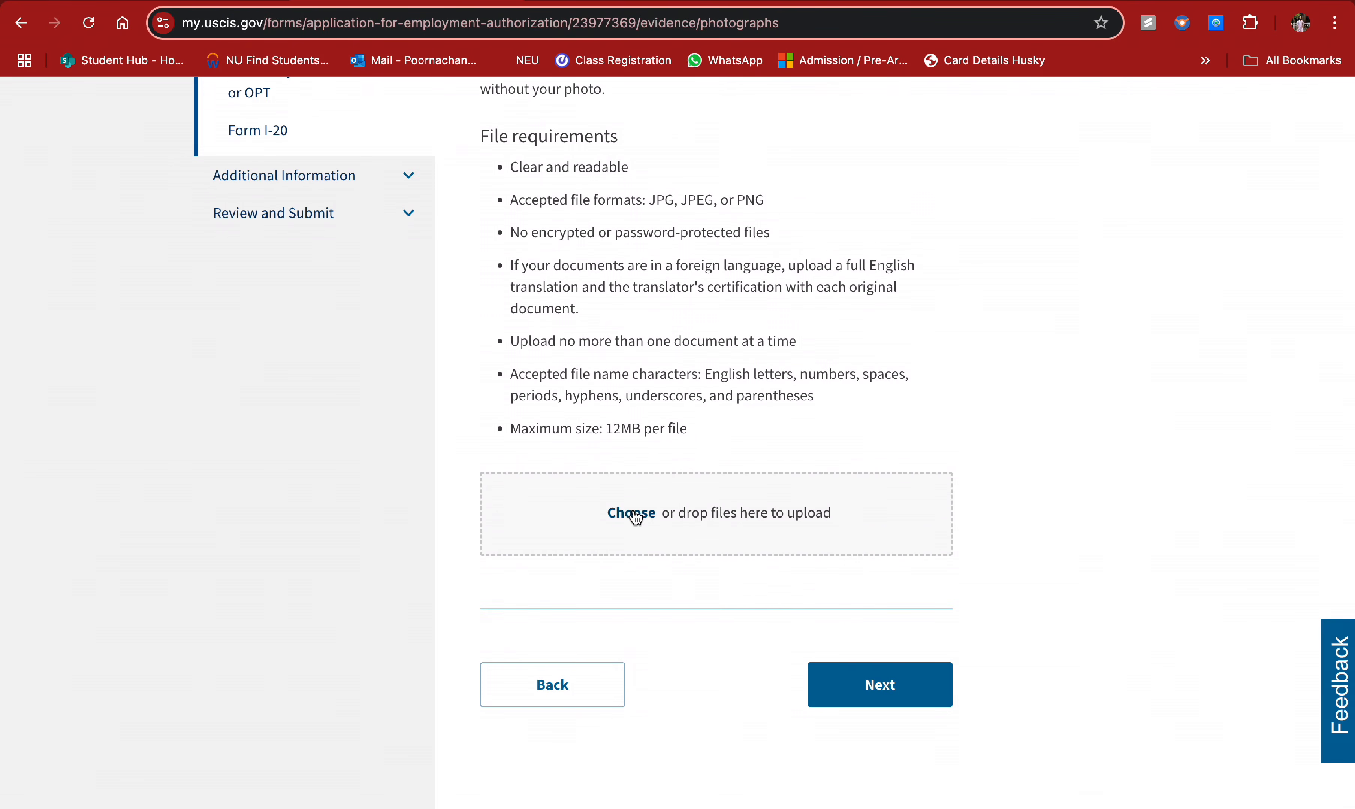
pyautogui.click(644, 509)
pyautogui.click(429, 210)
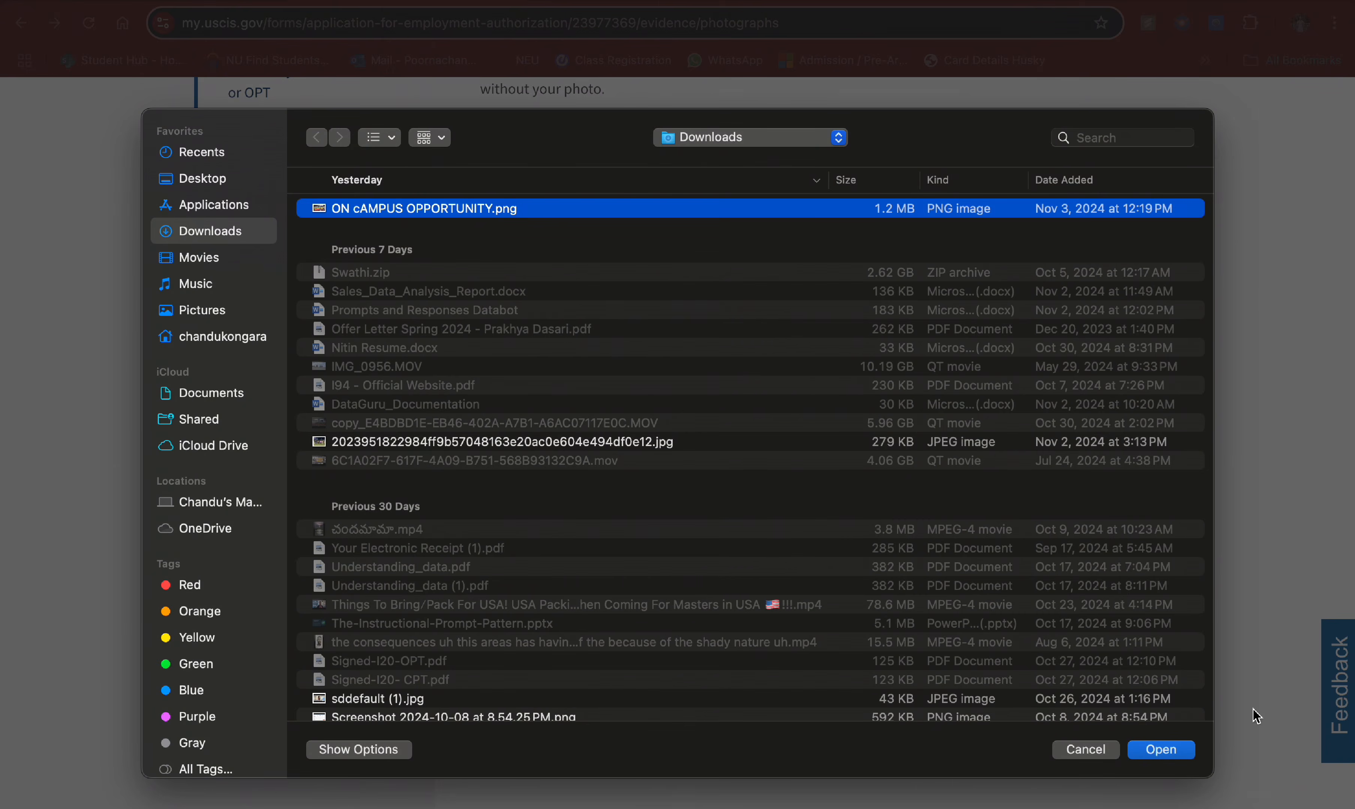
pyautogui.click(1176, 756)
# - Read and dismiss the photo requirements warning, then continue to the Form I-94 evidence page
pyautogui.scroll(-3, 1000, 567)
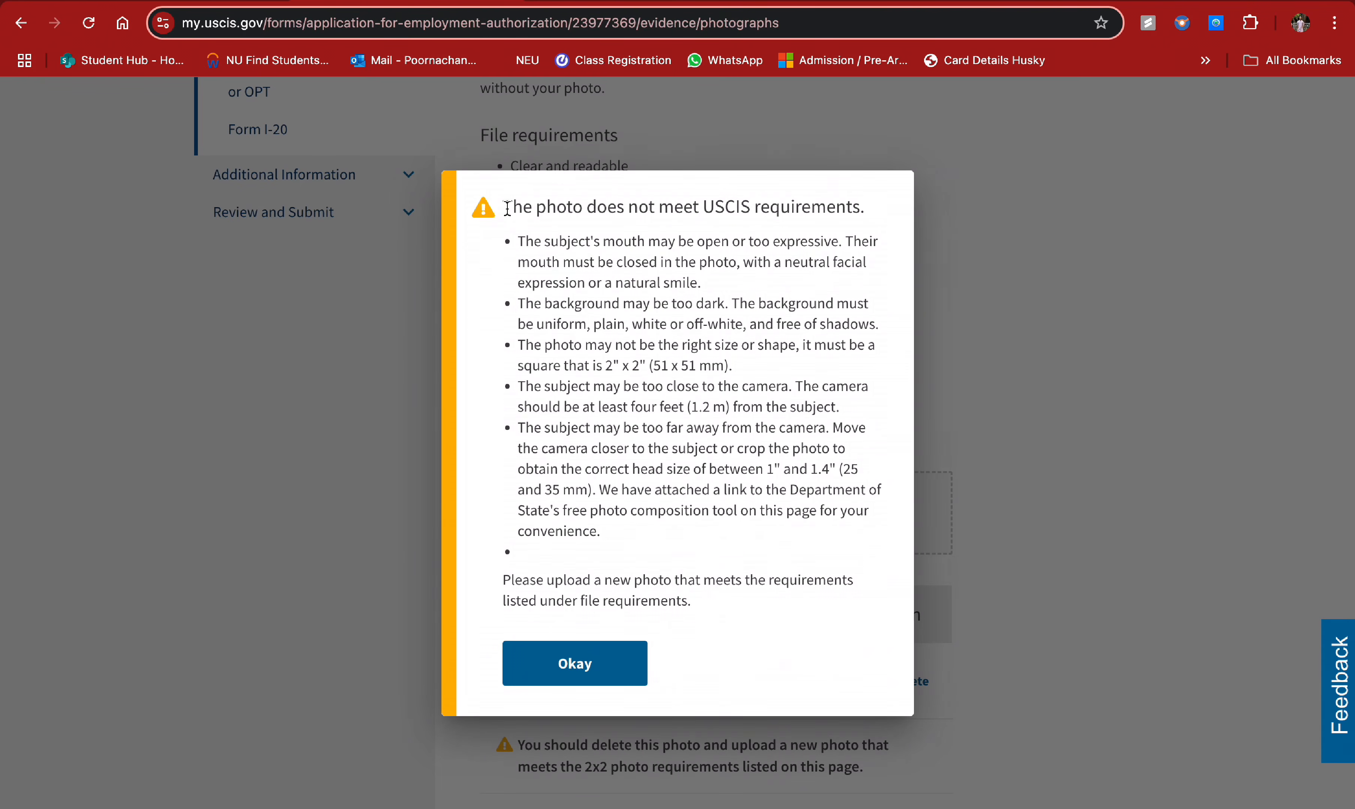
pyautogui.moveTo(507, 208); pyautogui.dragTo(811, 607)
pyautogui.click(638, 662)
pyautogui.scroll(-2, 781, 558)
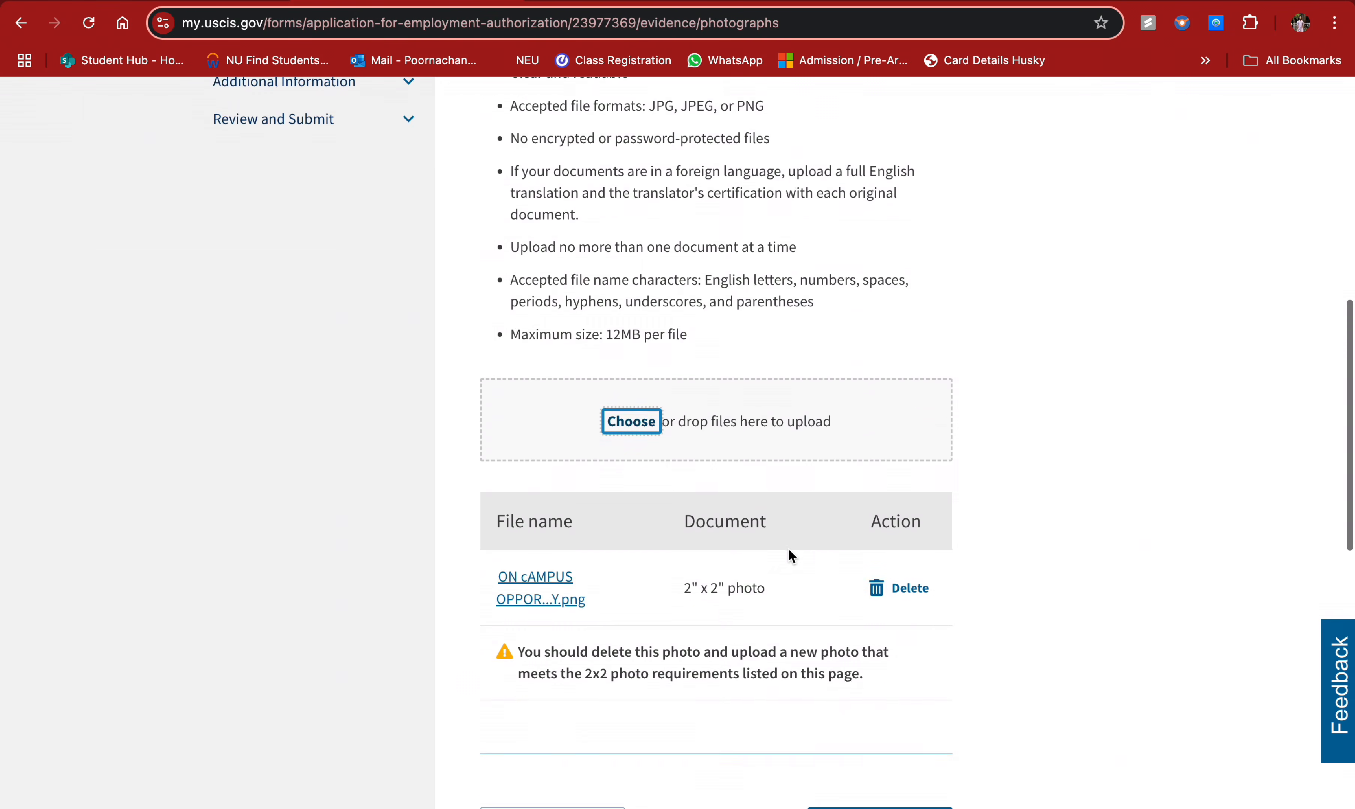
pyautogui.scroll(-2, 913, 616)
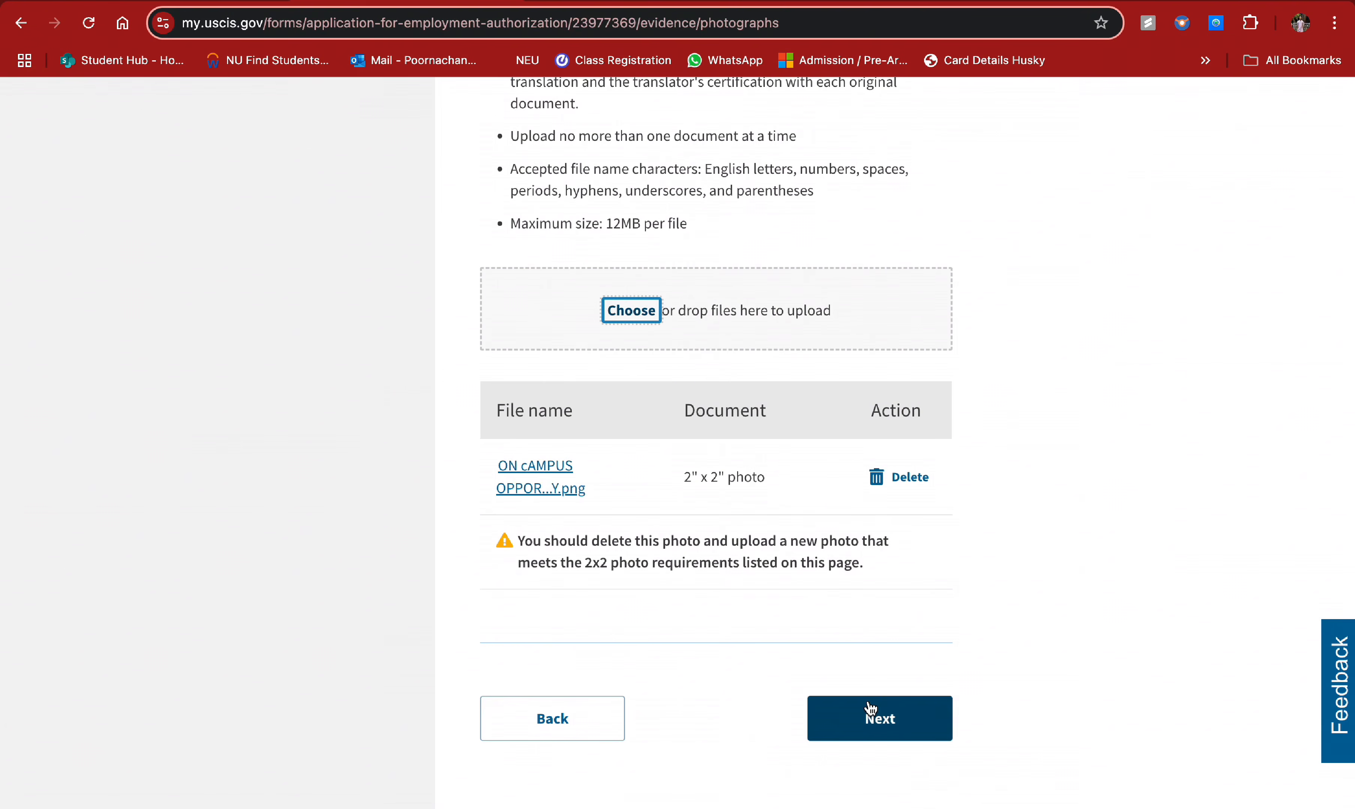
pyautogui.click(908, 721)
# - Attach Understanding_data (1).pdf from Downloads on the Form I-94 evidence page
pyautogui.scroll(-2, 798, 472)
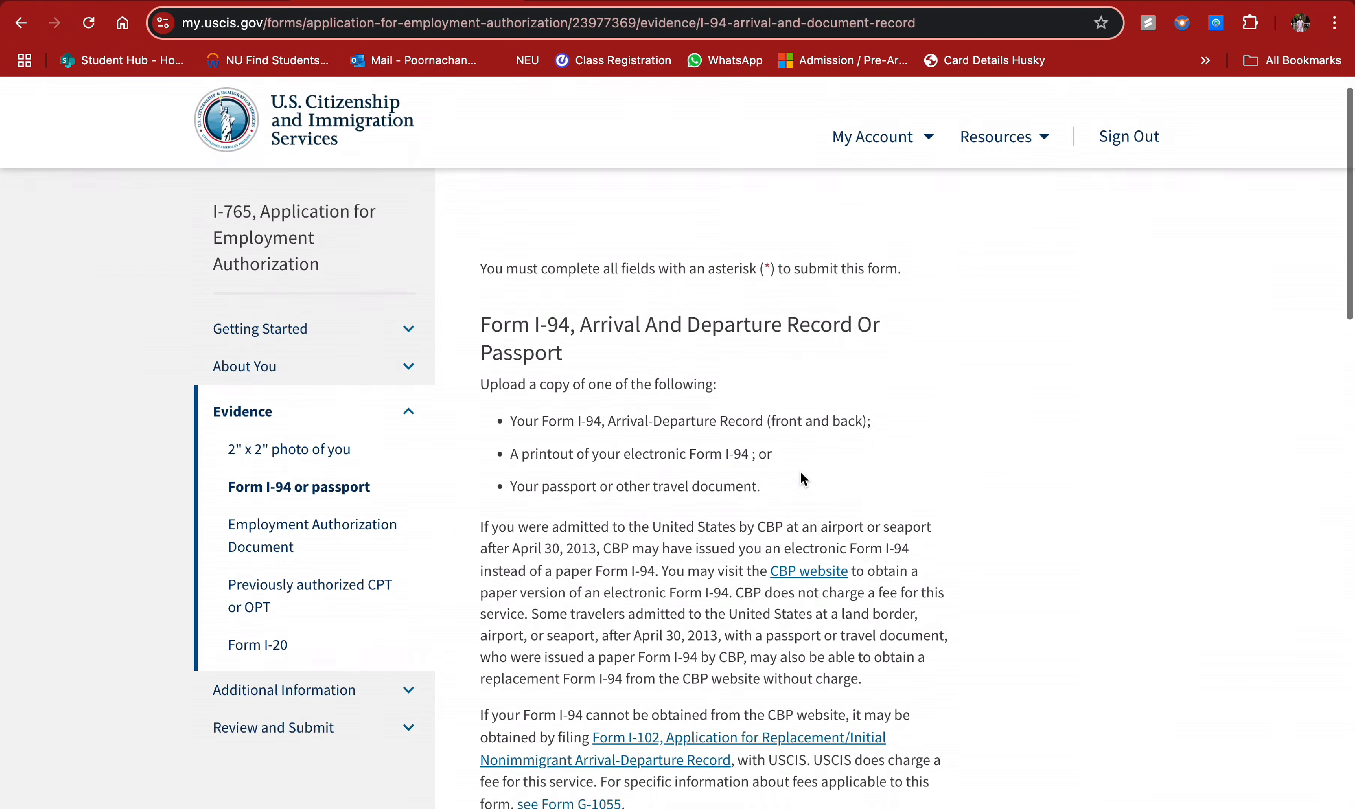
pyautogui.scroll(-5, 643, 513)
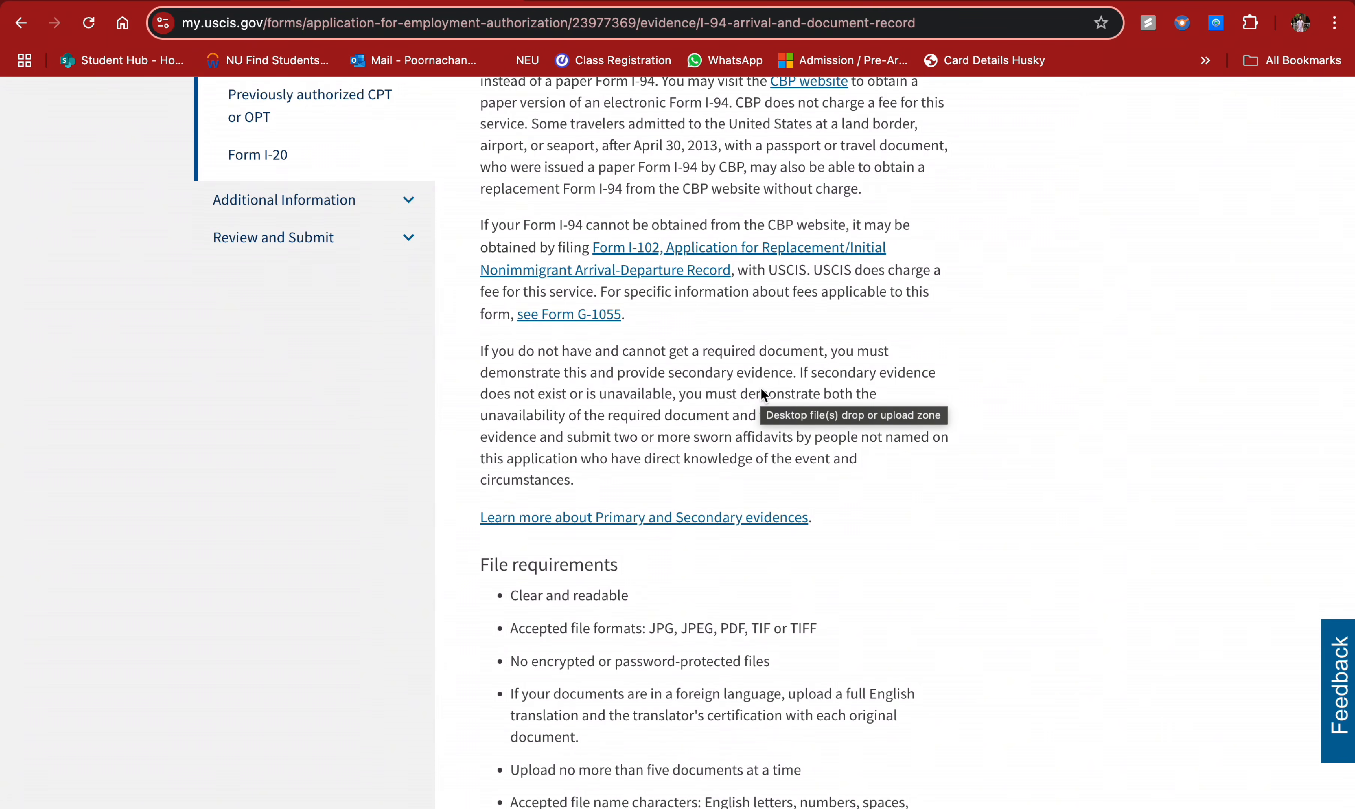
pyautogui.scroll(-4, 788, 515)
pyautogui.scroll(-4, 787, 515)
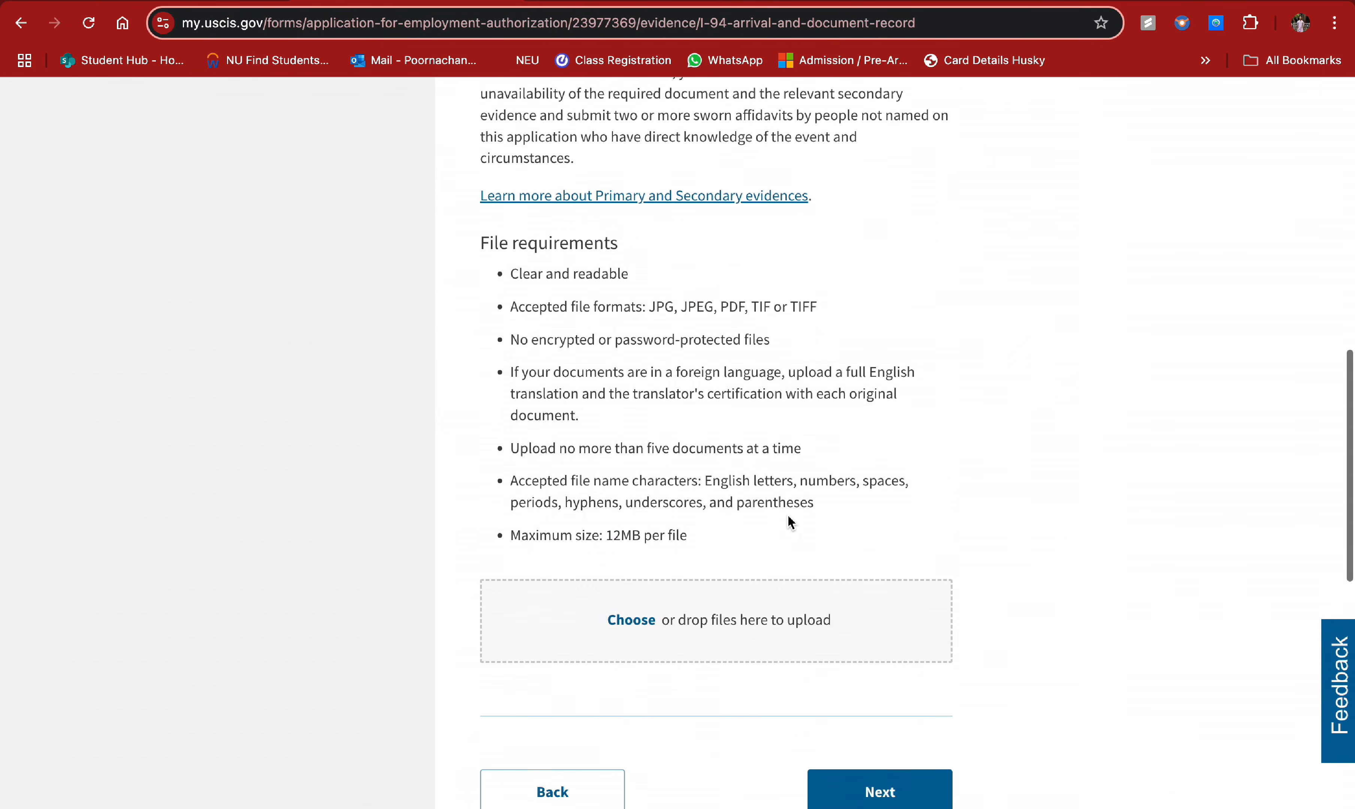
pyautogui.click(646, 554)
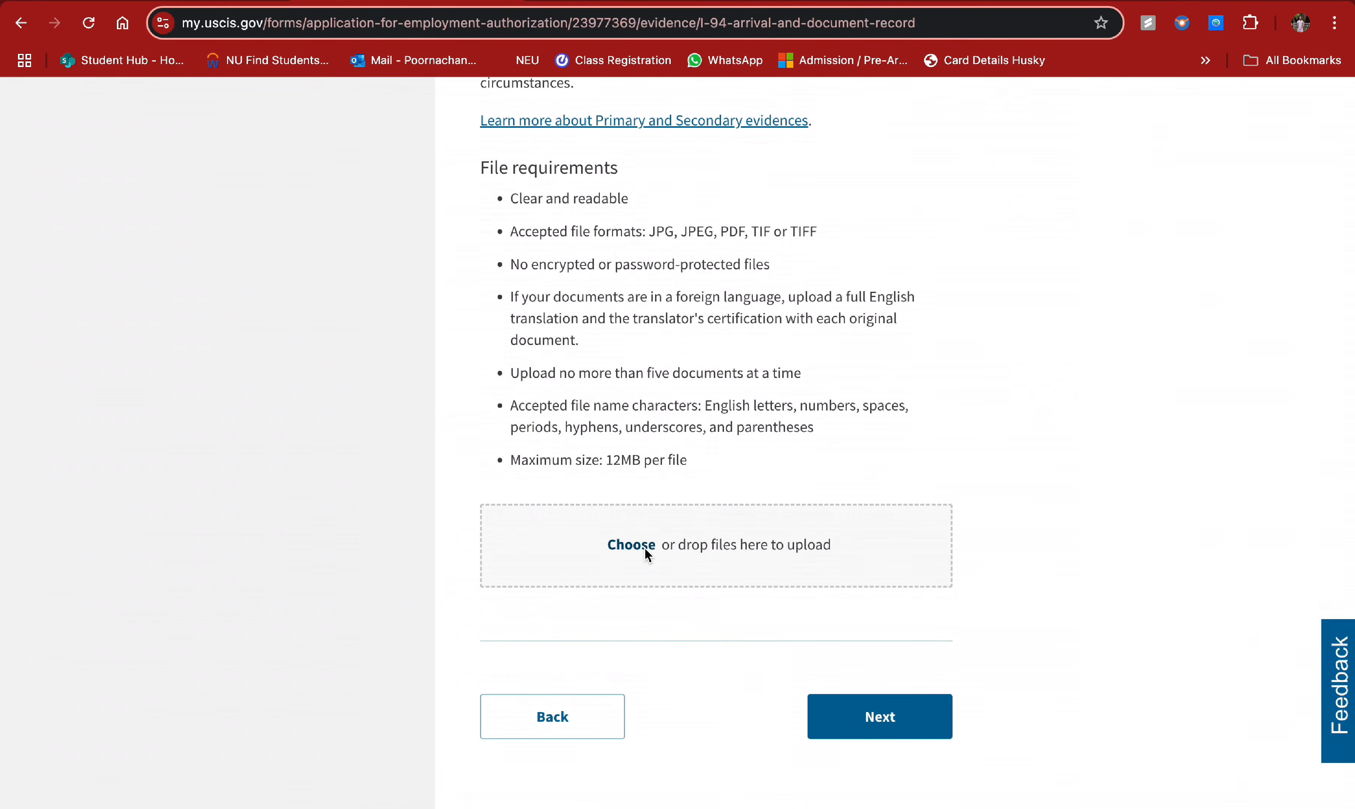
pyautogui.click(470, 330)
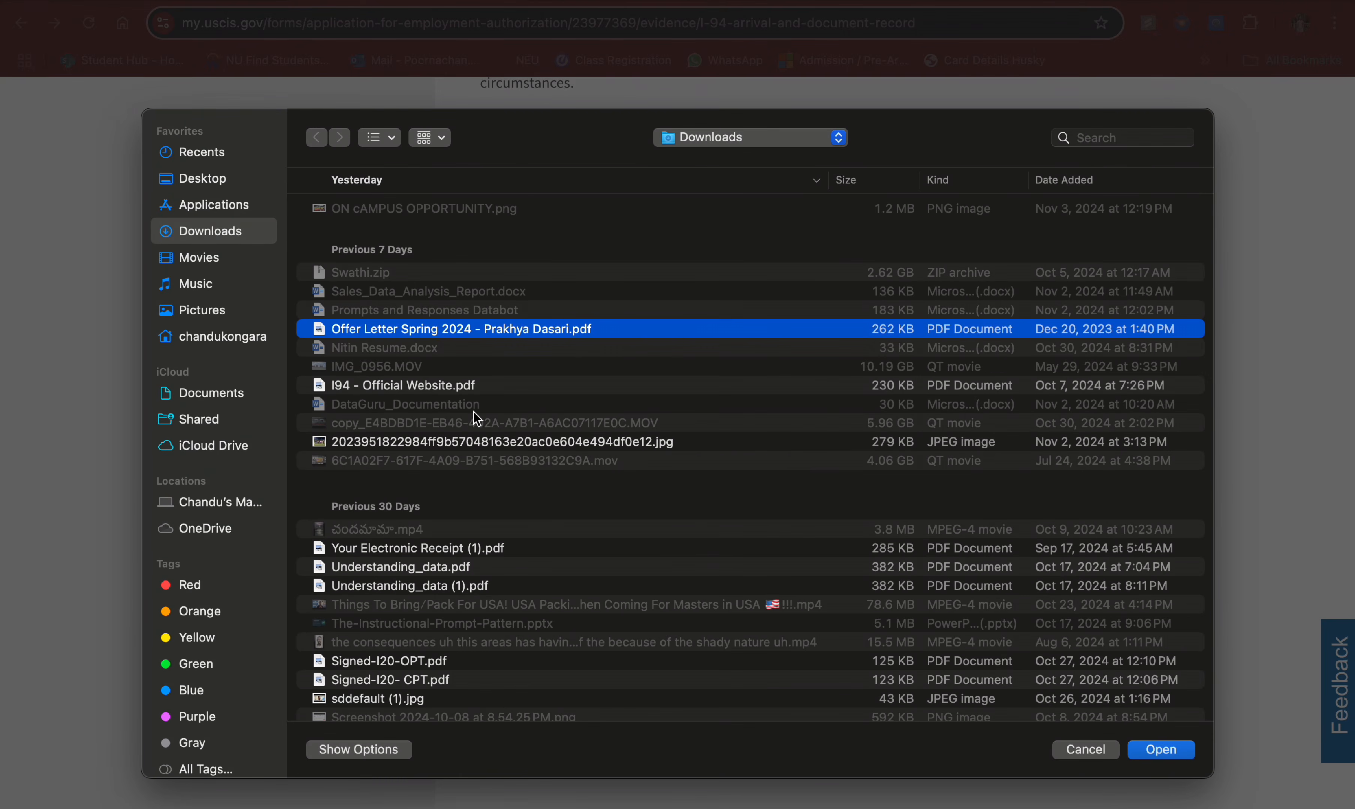
pyautogui.scroll(-5, 484, 486)
pyautogui.click(443, 382)
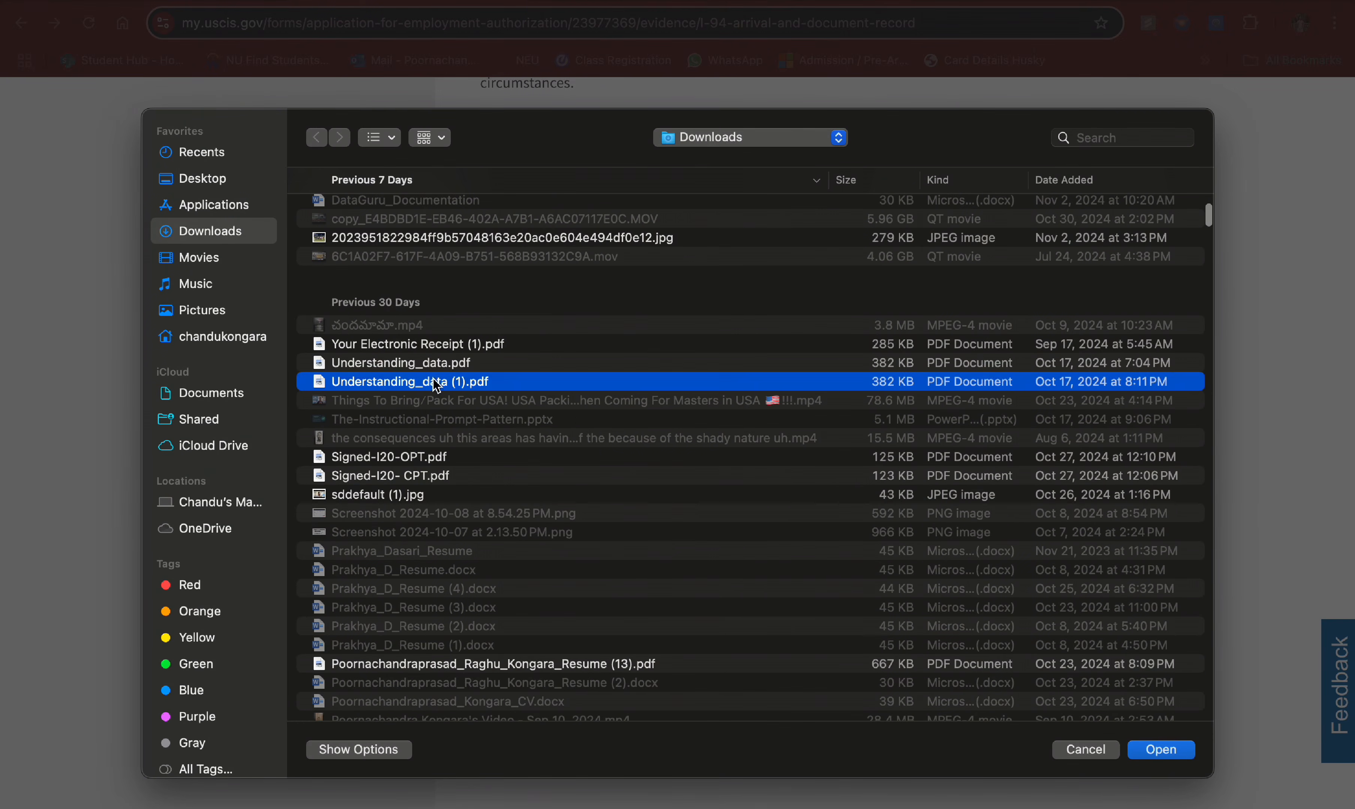
pyautogui.click(1154, 751)
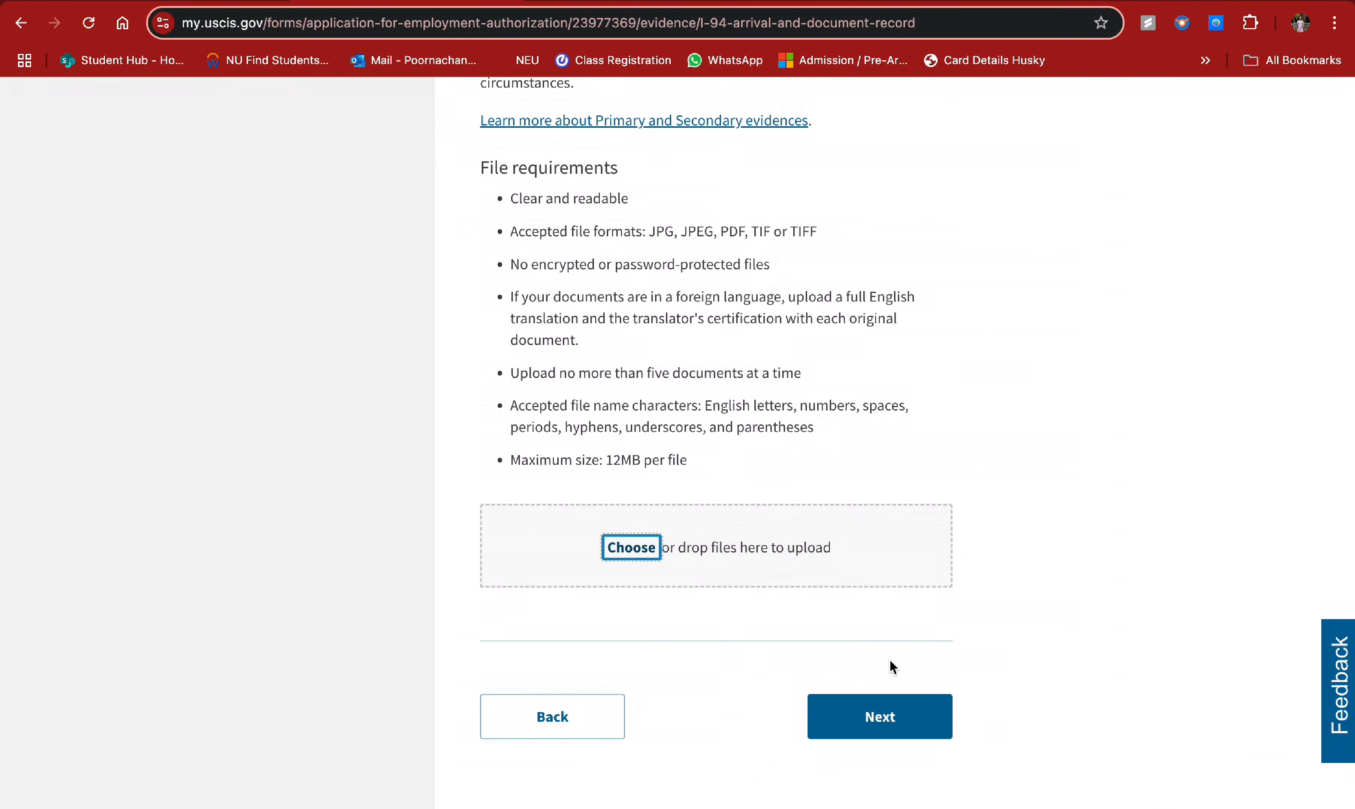
# - Set the uploaded file's document type to Form I-94 and continue to the next evidence page
pyautogui.scroll(-6, 935, 715)
pyautogui.click(784, 366)
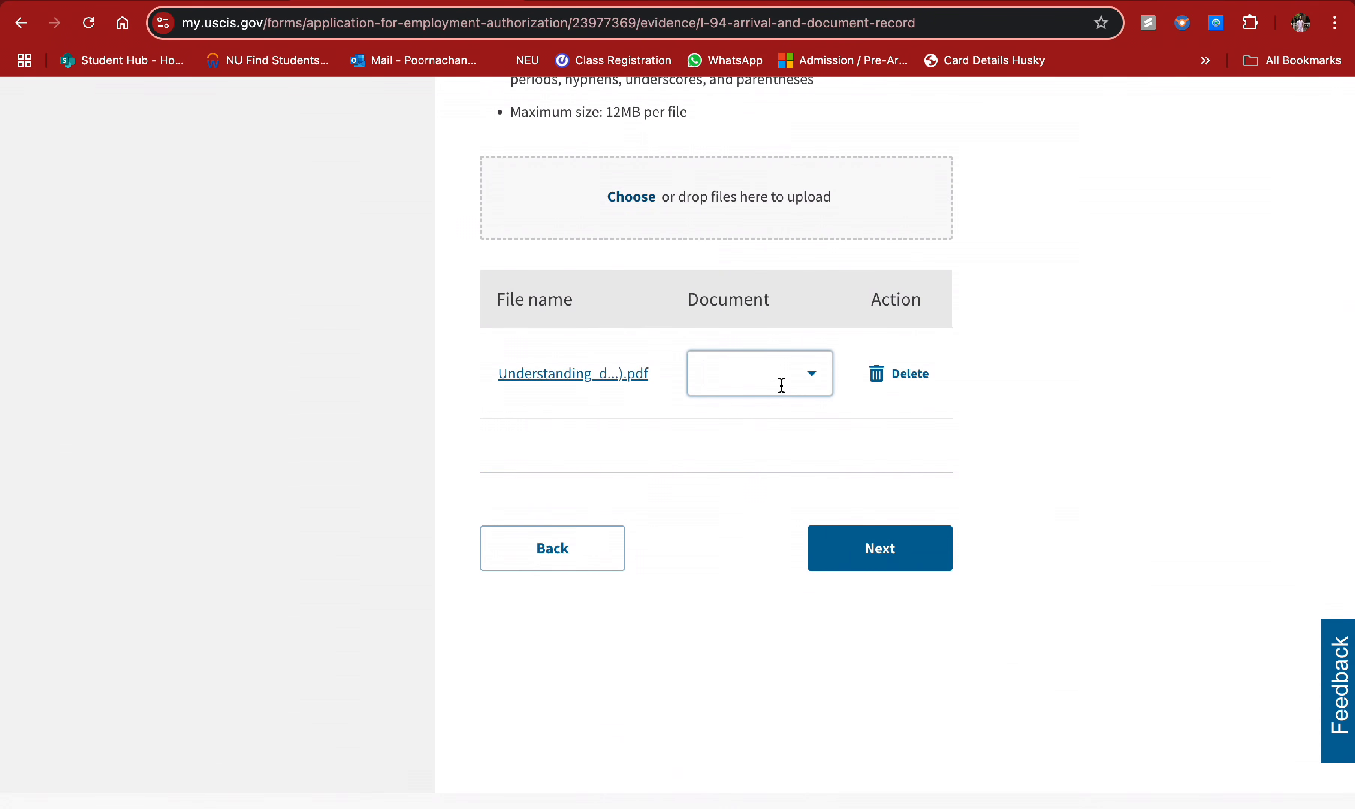
pyautogui.click(805, 382)
pyautogui.click(775, 520)
pyautogui.click(902, 555)
# - Attach sddefault (1).jpg as the employment authorization or government ID evidence
pyautogui.scroll(-4, 810, 485)
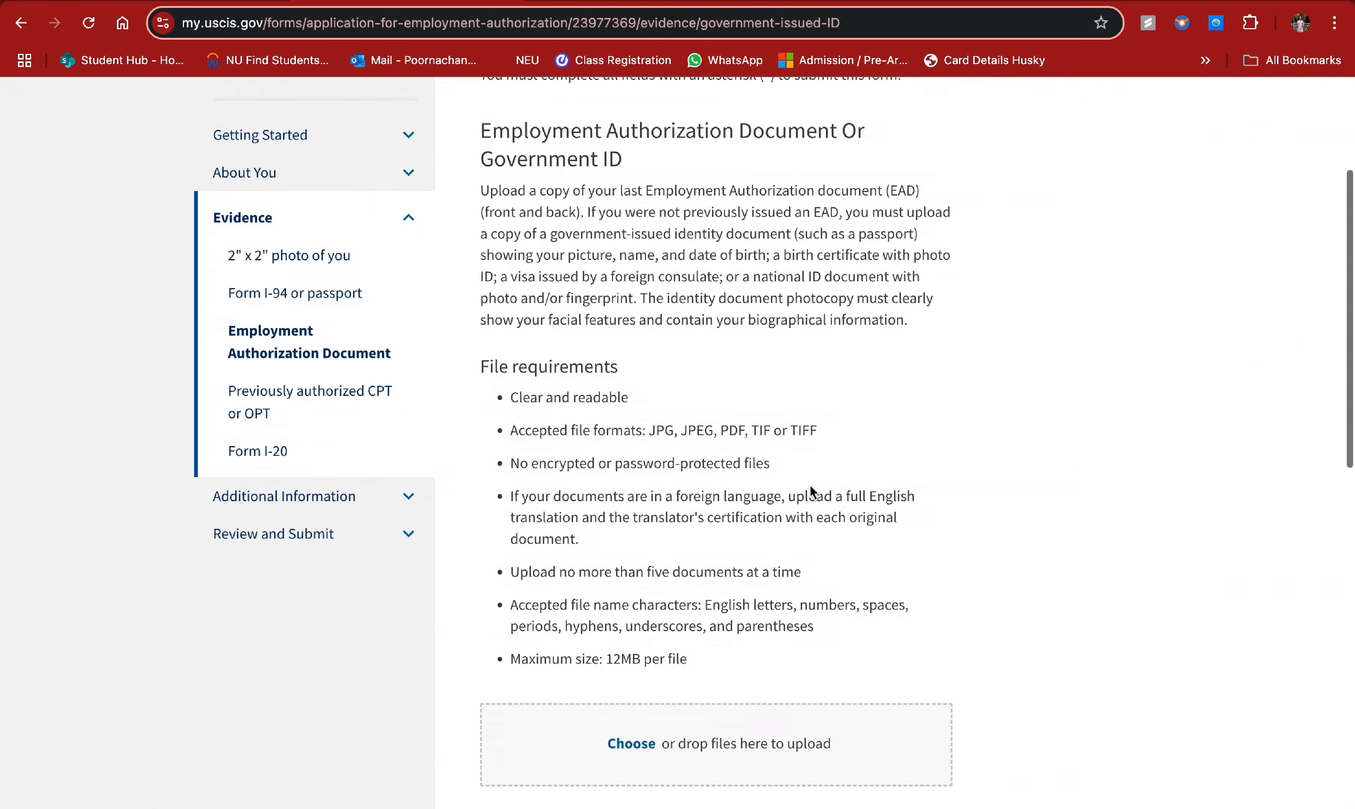
pyautogui.scroll(1, 810, 485)
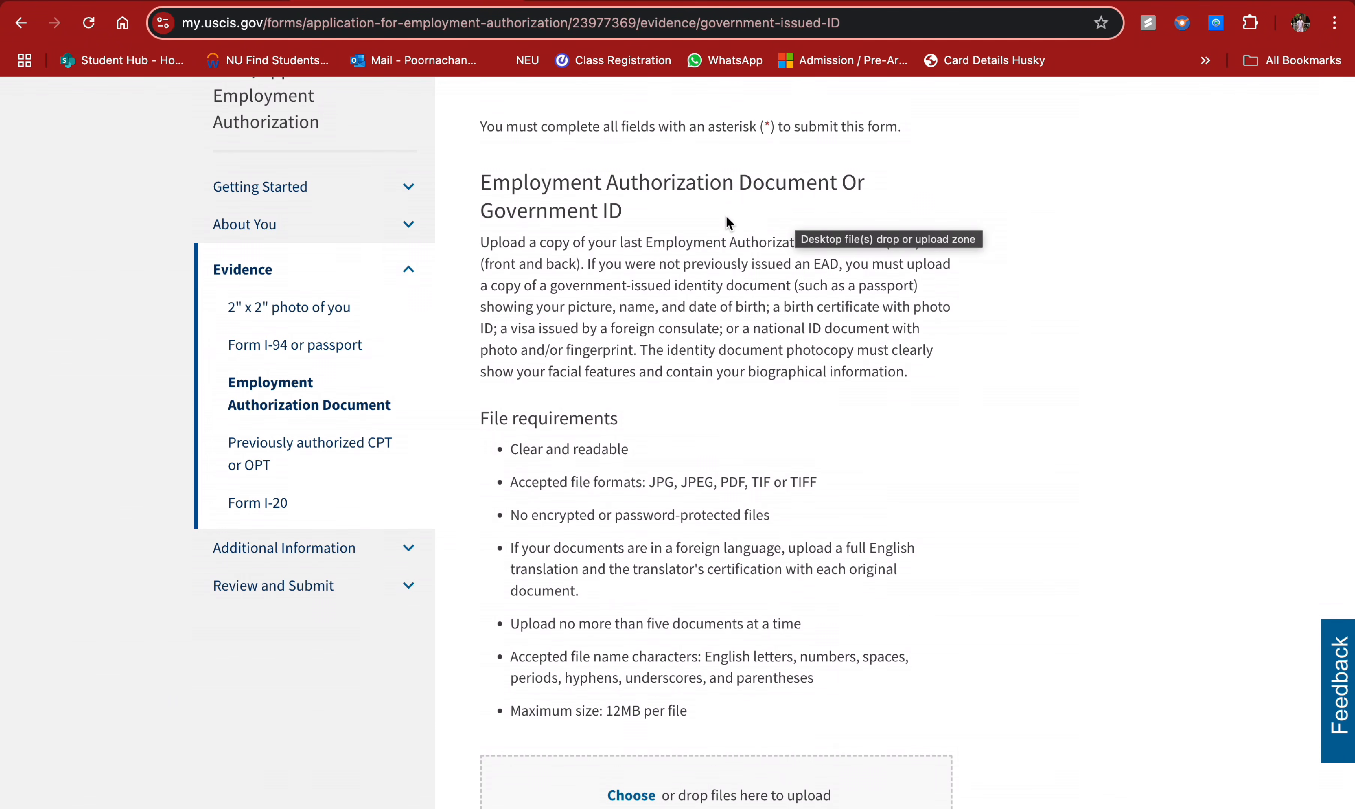
pyautogui.scroll(-1, 721, 222)
pyautogui.scroll(-1, 722, 314)
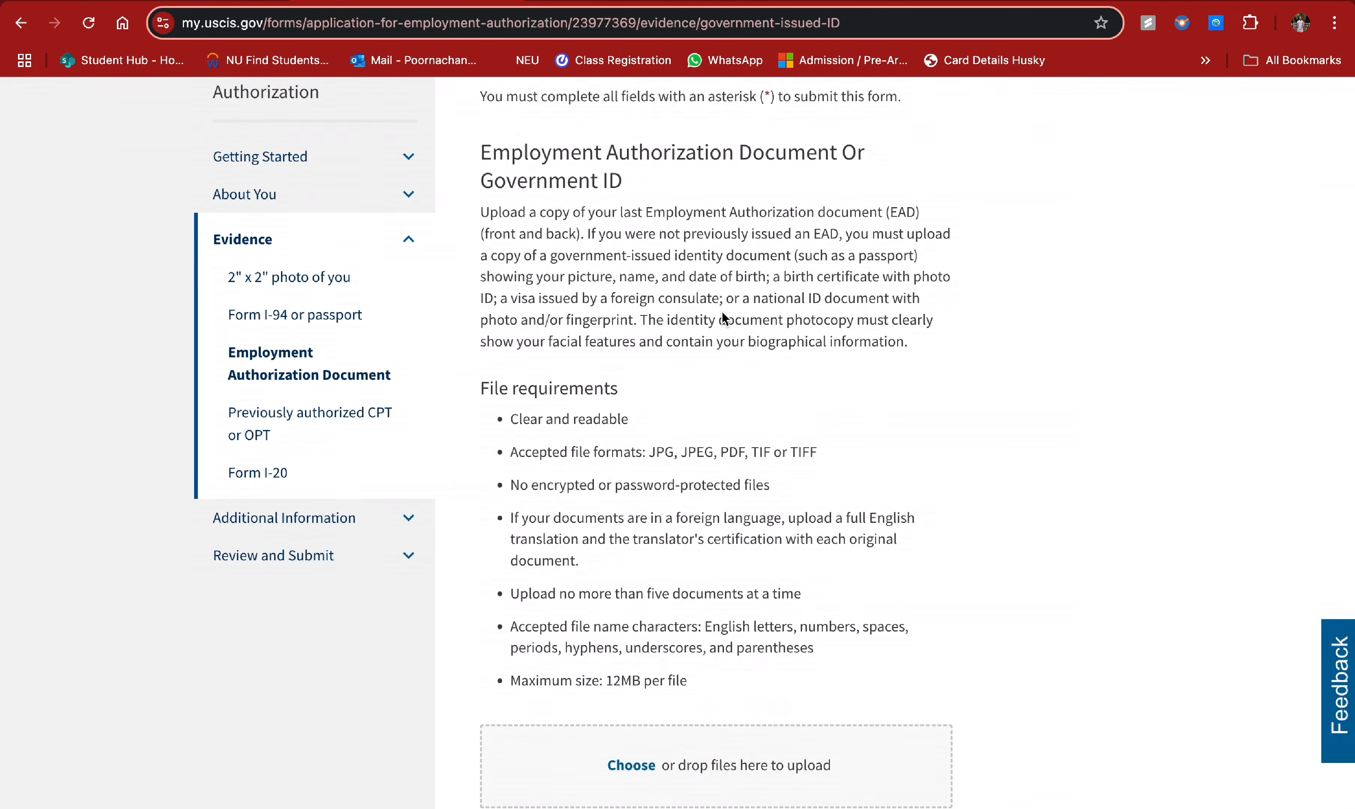
pyautogui.scroll(-1, 722, 312)
pyautogui.scroll(2, 722, 312)
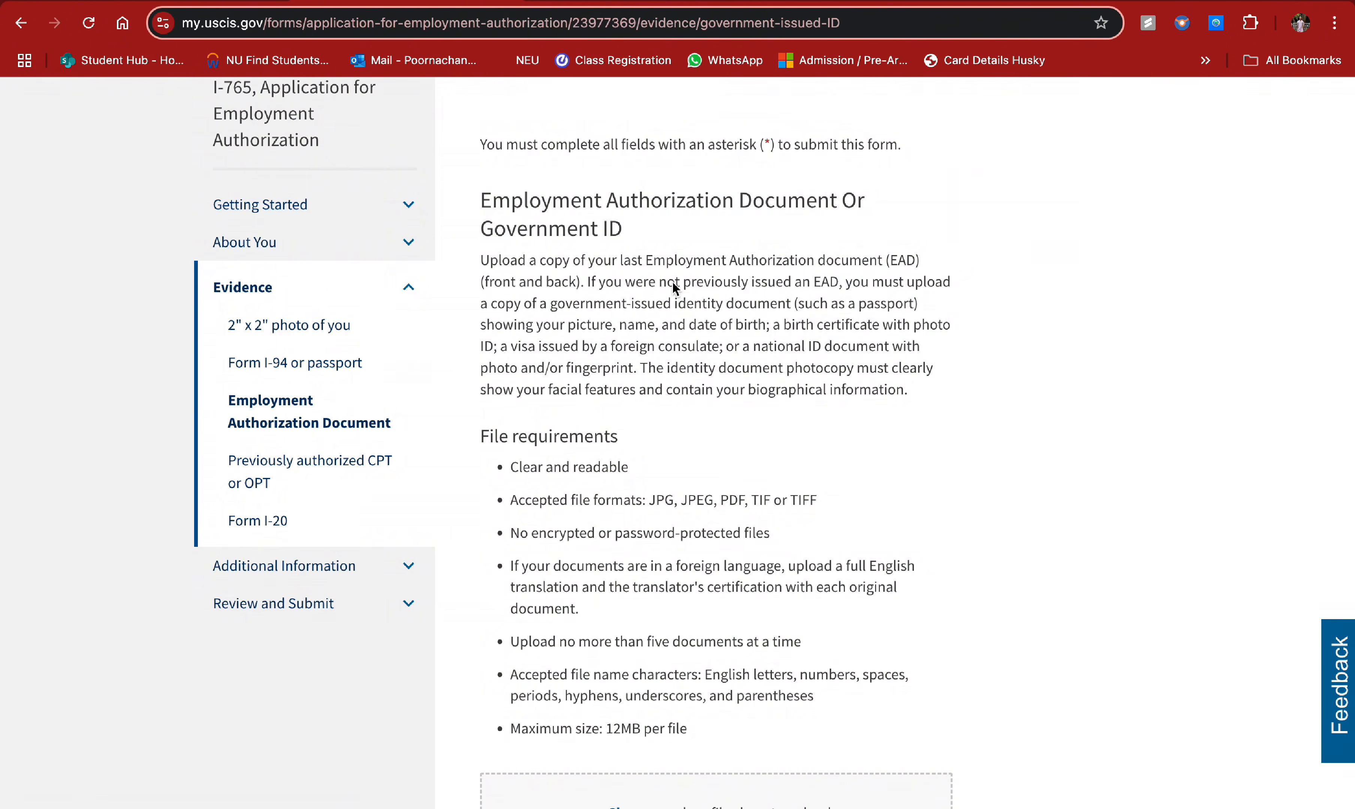
pyautogui.scroll(-1, 672, 312)
pyautogui.scroll(-5, 672, 312)
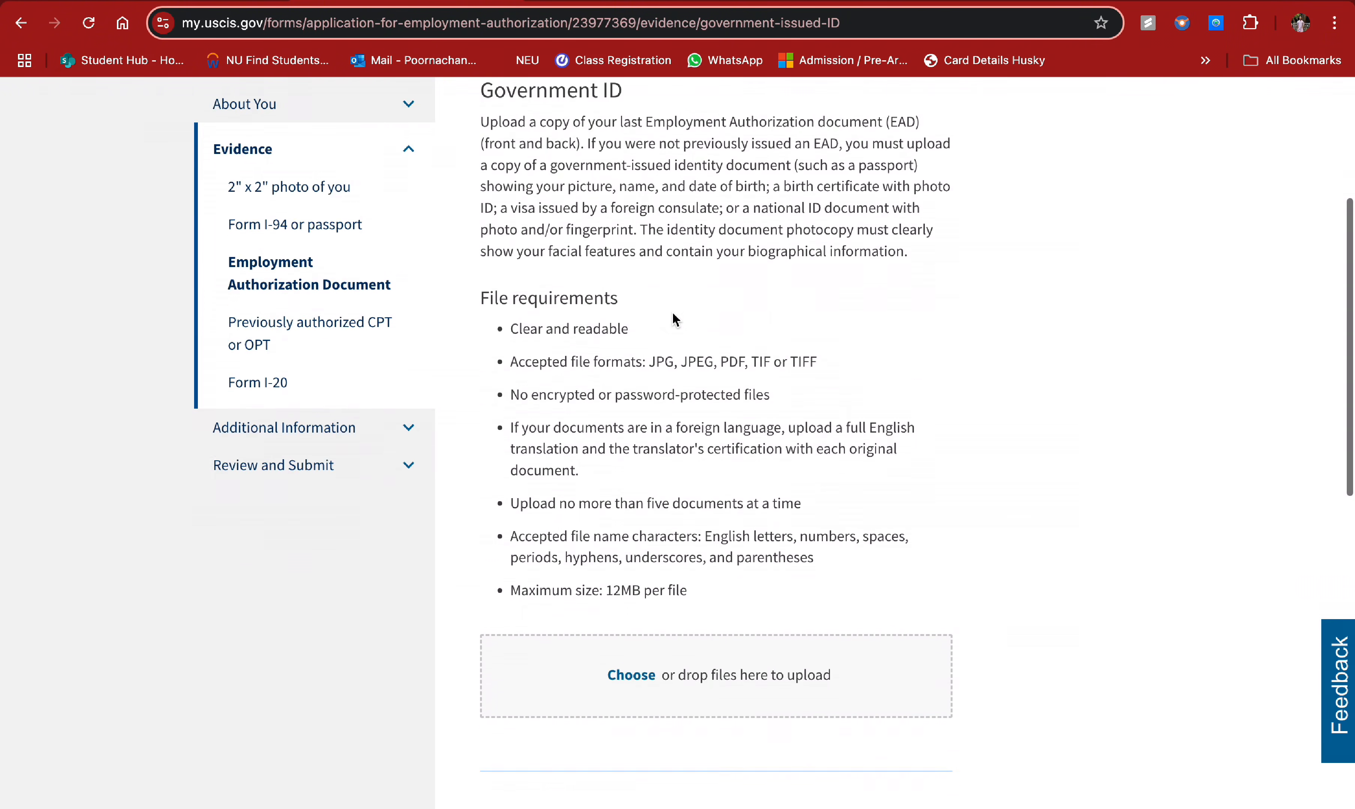
pyautogui.scroll(-3, 672, 311)
pyautogui.click(638, 600)
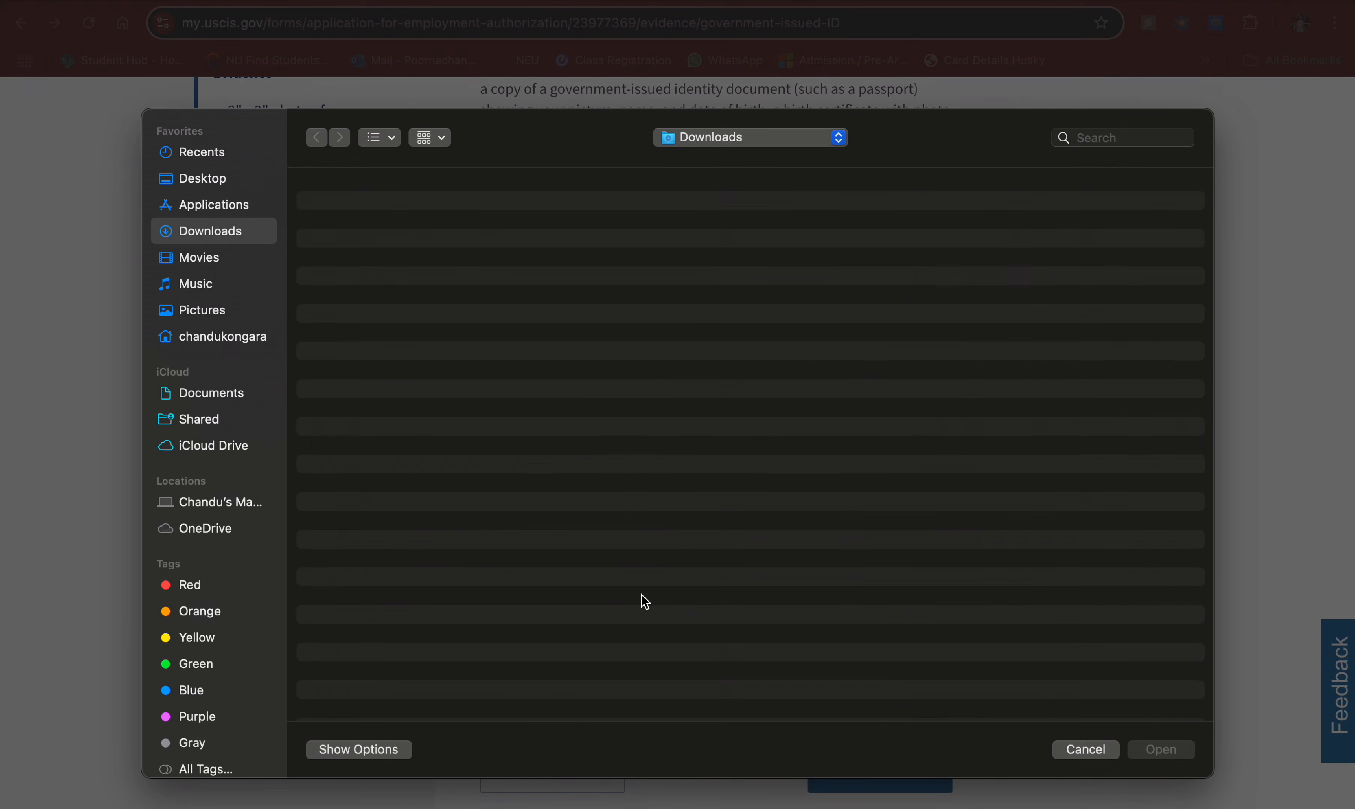
pyautogui.scroll(-10, 495, 542)
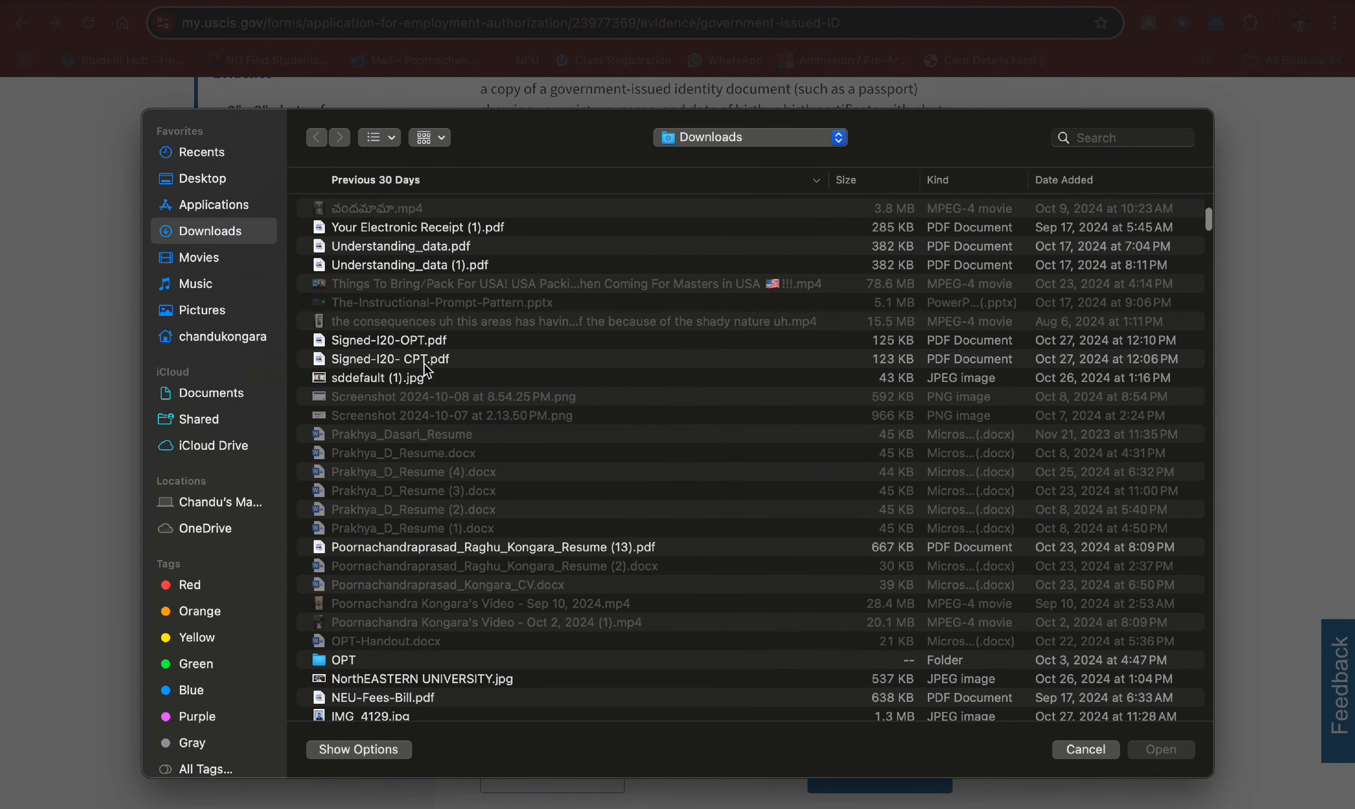
pyautogui.click(411, 379)
pyautogui.click(1159, 749)
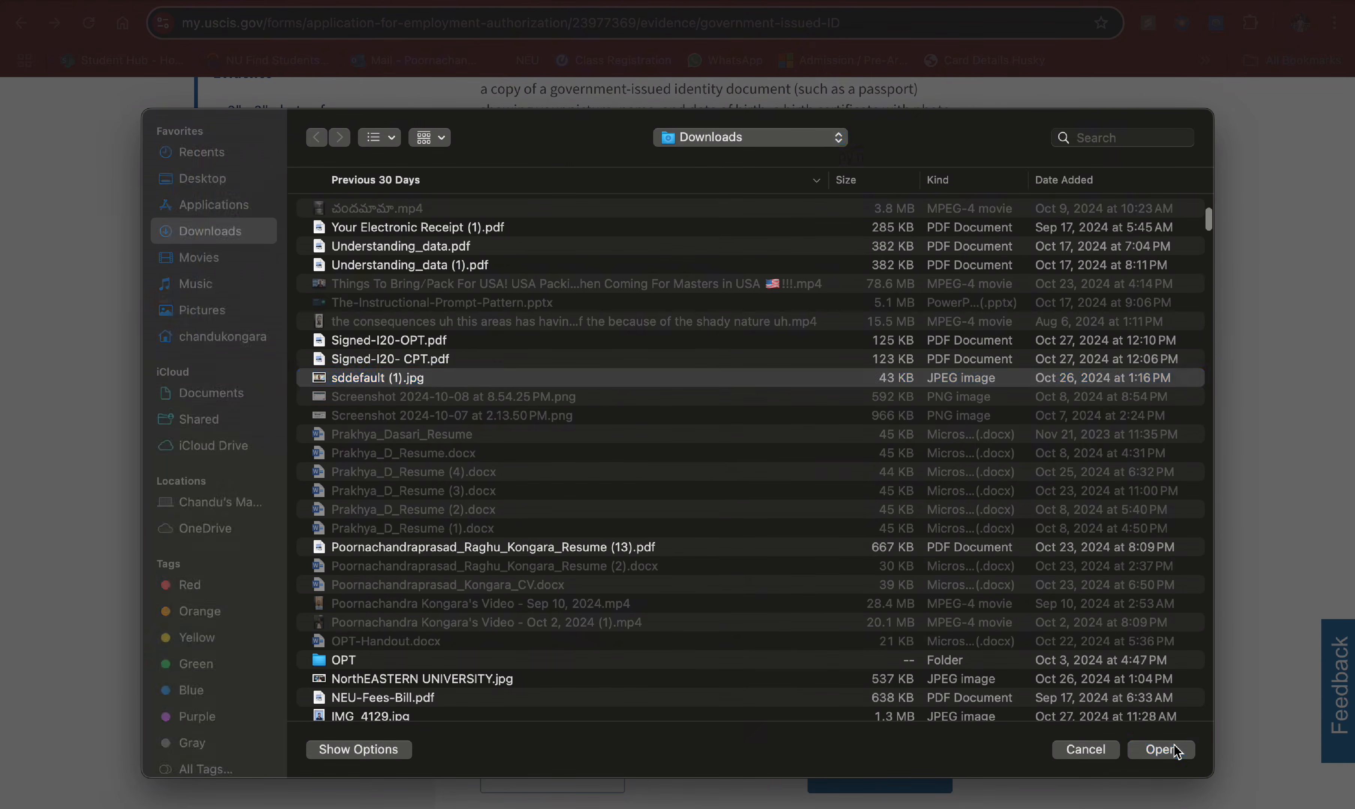
# - Check the uploaded ID file in the table and continue to the Previously Authorized CPT or OPT page
pyautogui.scroll(-3, 985, 496)
pyautogui.scroll(-2, 769, 635)
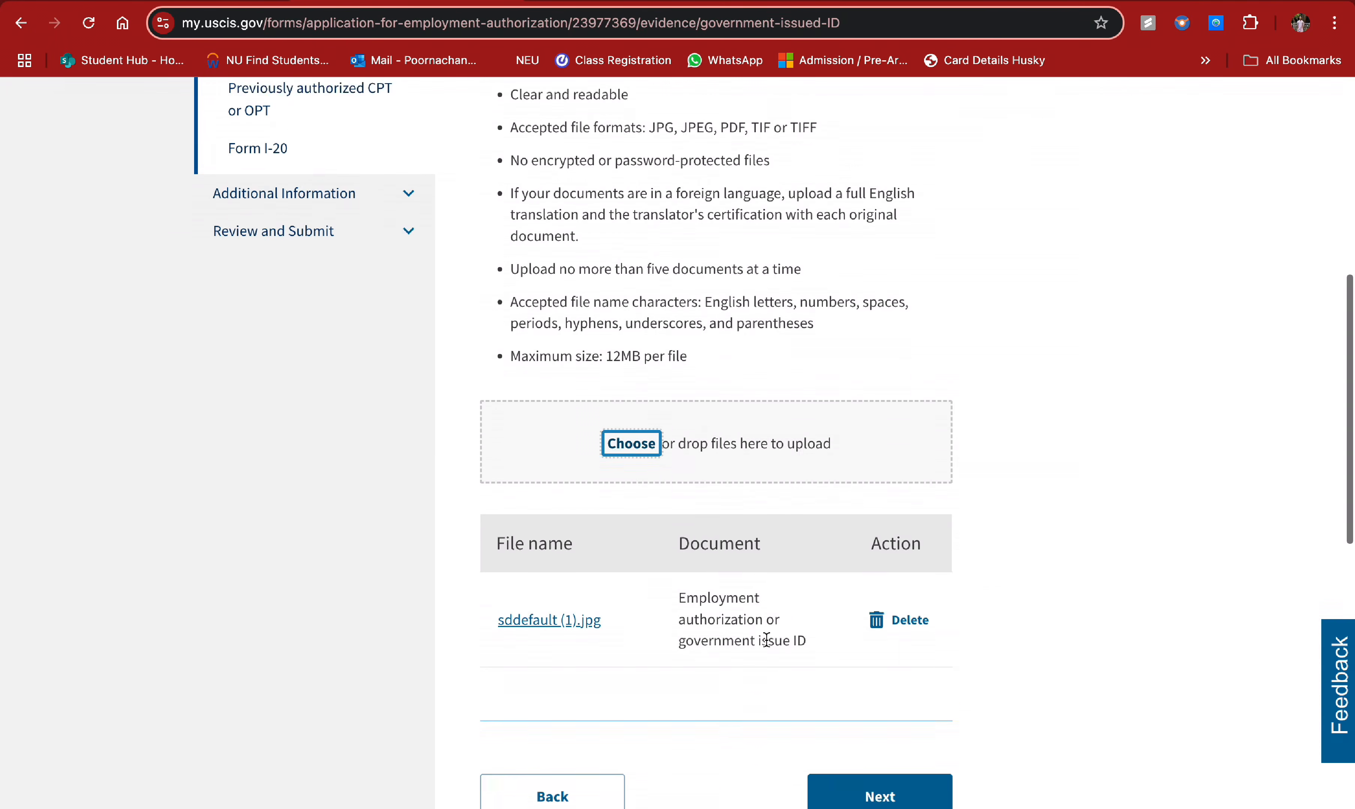
pyautogui.click(756, 619)
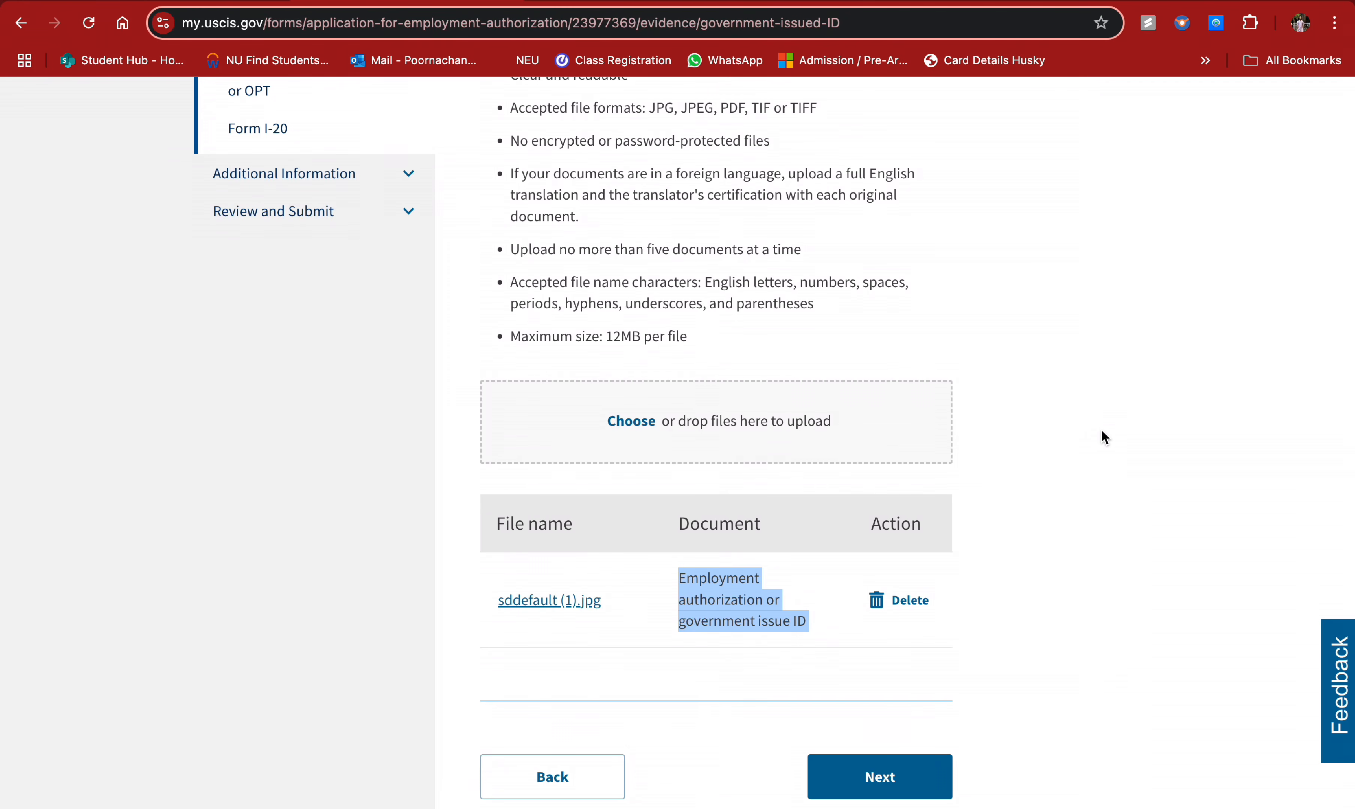
pyautogui.scroll(-1, 1104, 437)
pyautogui.scroll(-1, 1018, 532)
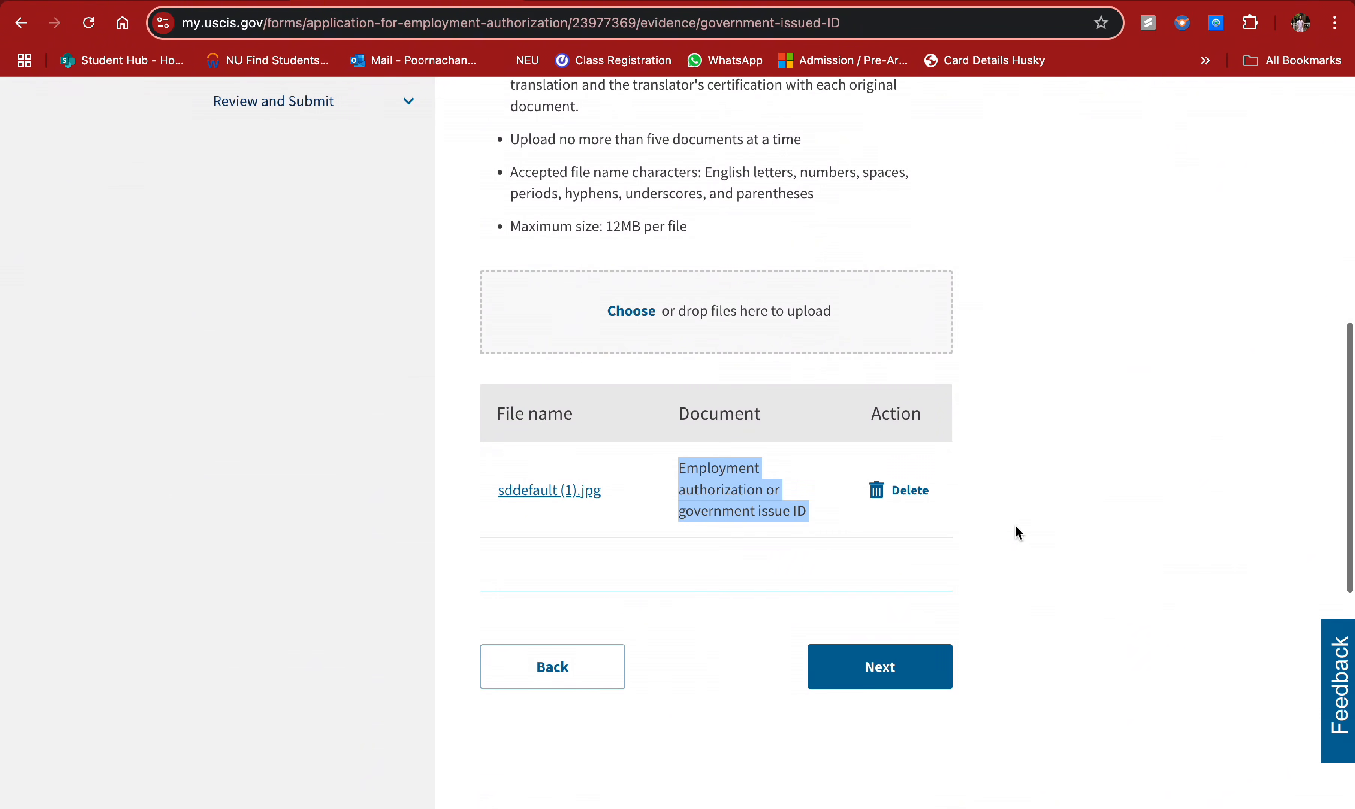
pyautogui.scroll(1, 677, 477)
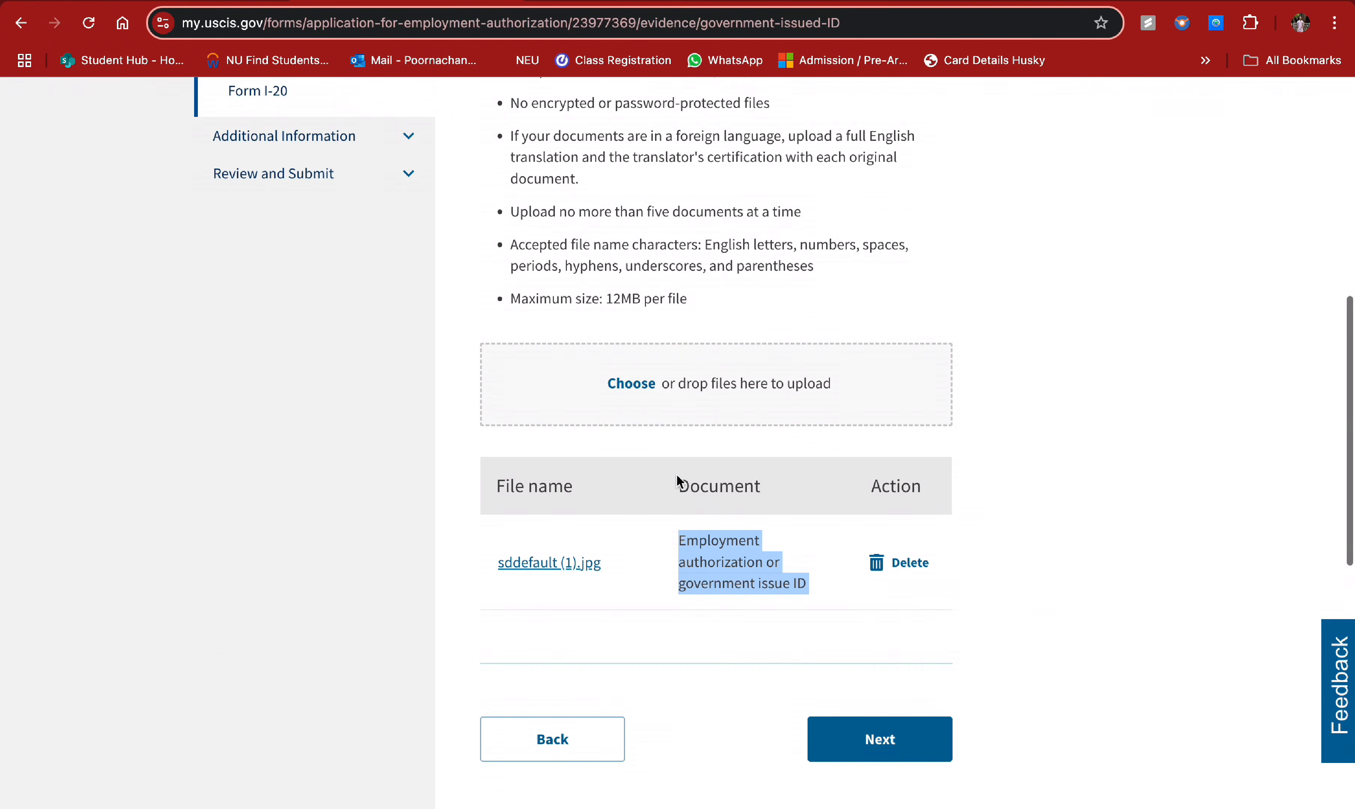
pyautogui.scroll(-1, 703, 529)
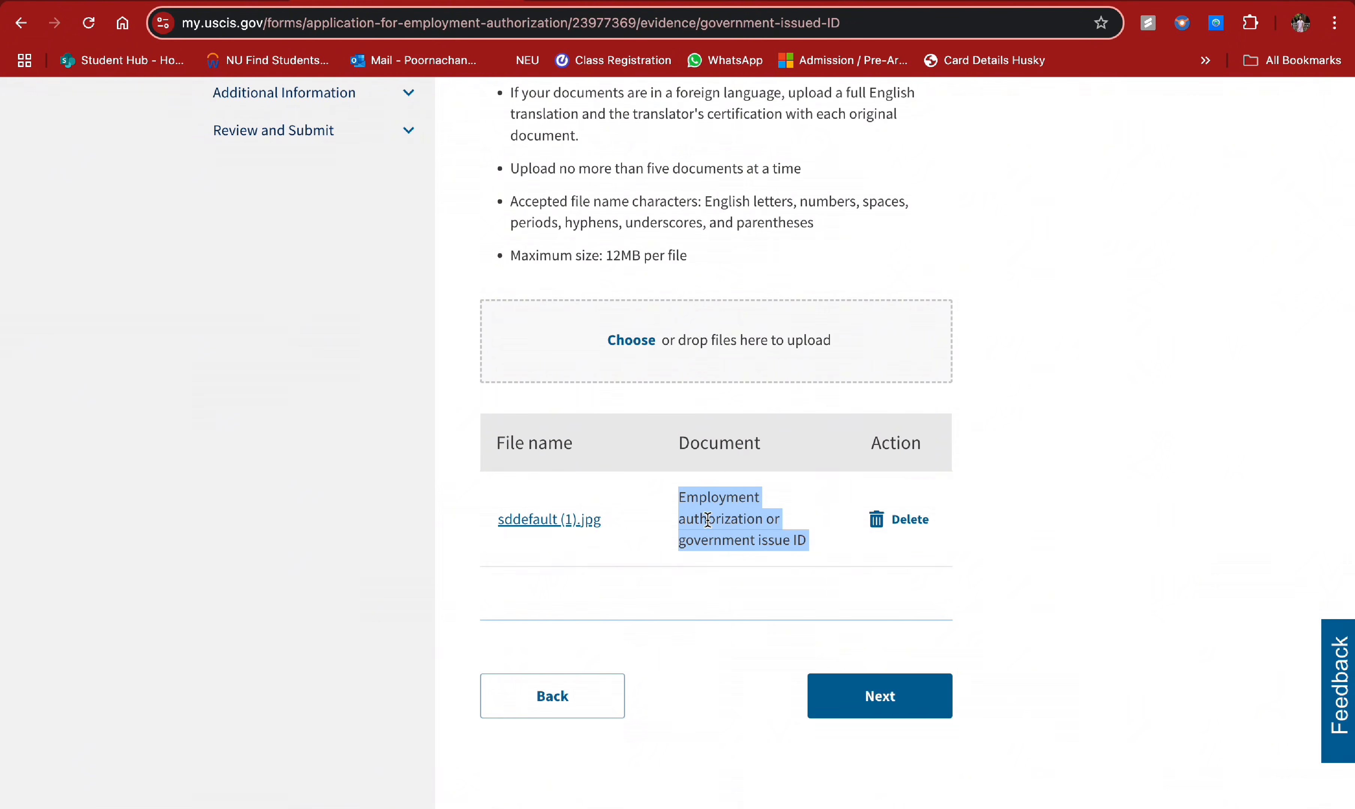
pyautogui.click(874, 694)
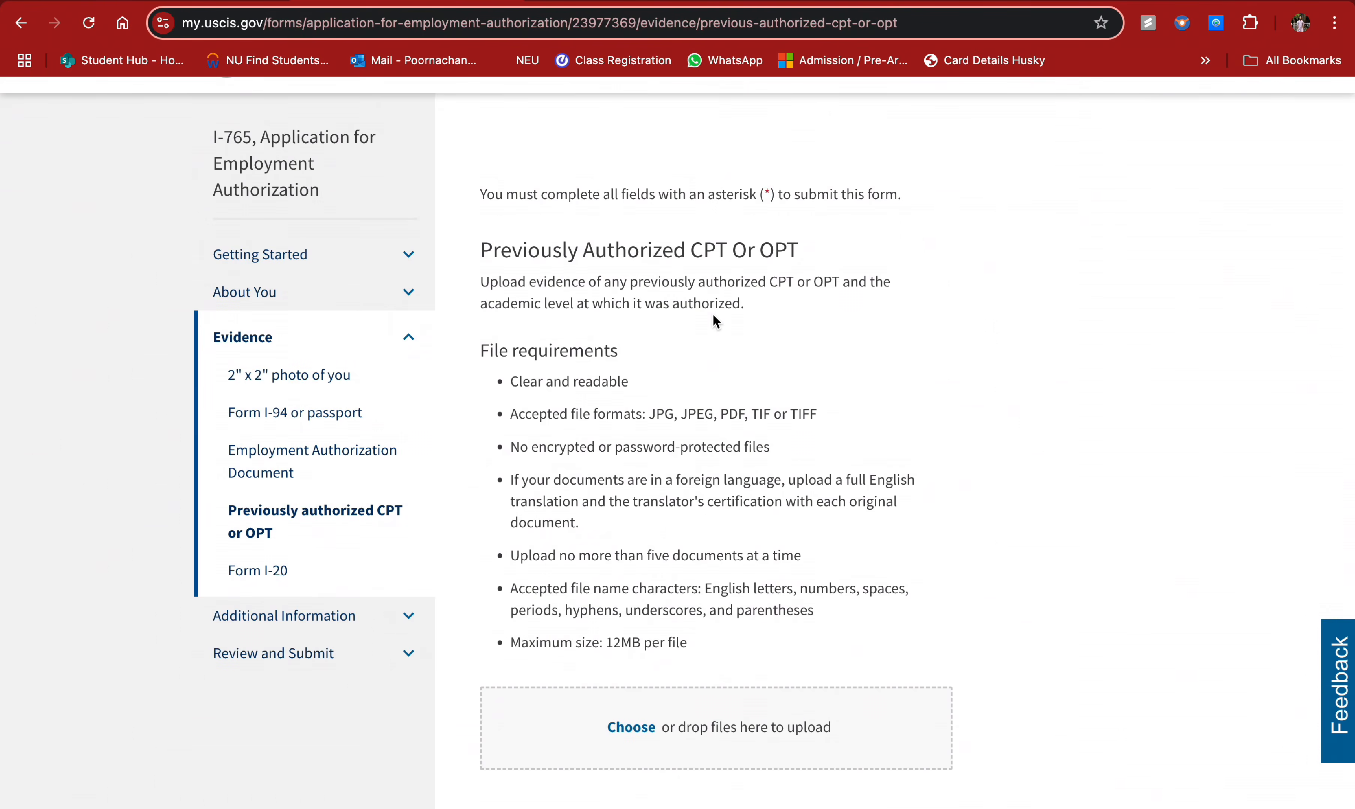
# - Attach NorthEASTERN UNIVERSITY.jpg as previously authorized CPT or OPT evidence
pyautogui.scroll(-5, 714, 319)
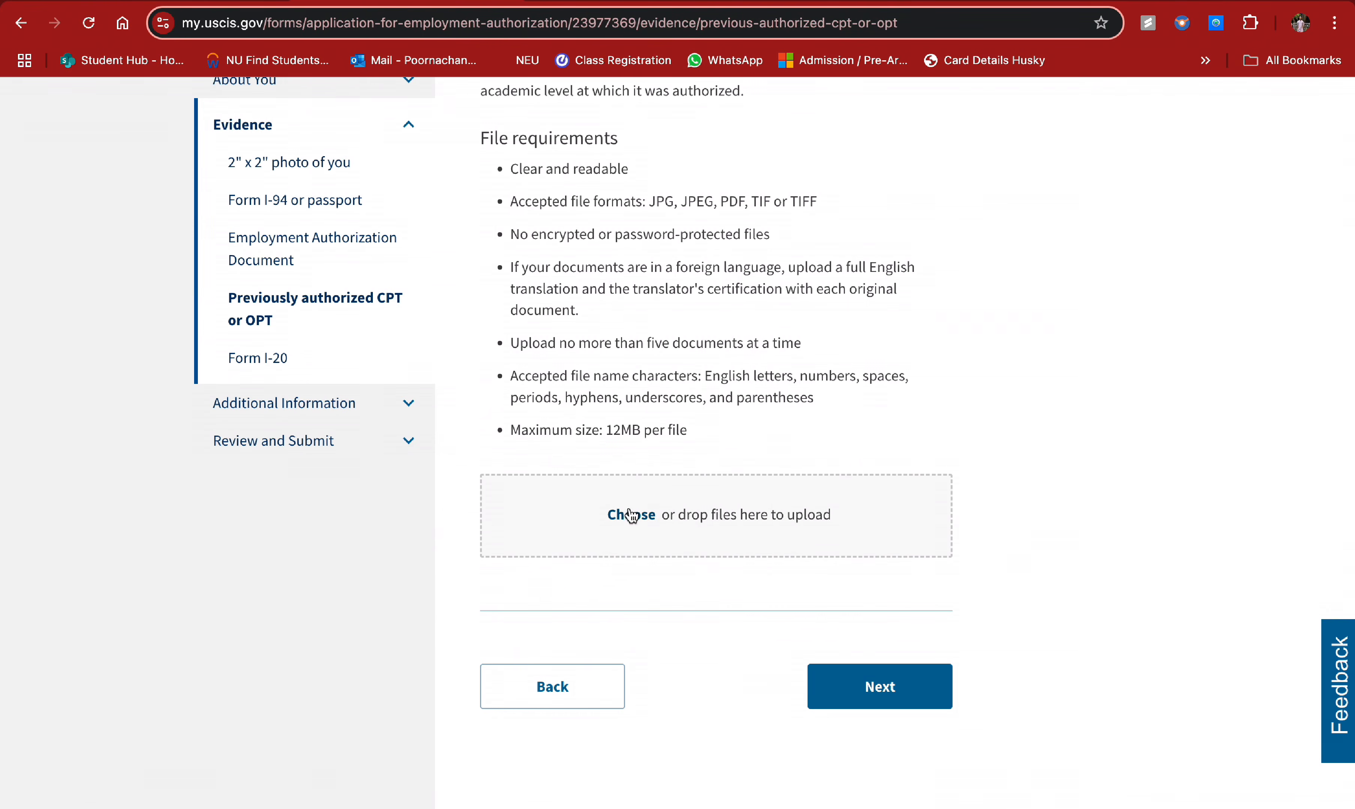
pyautogui.click(631, 515)
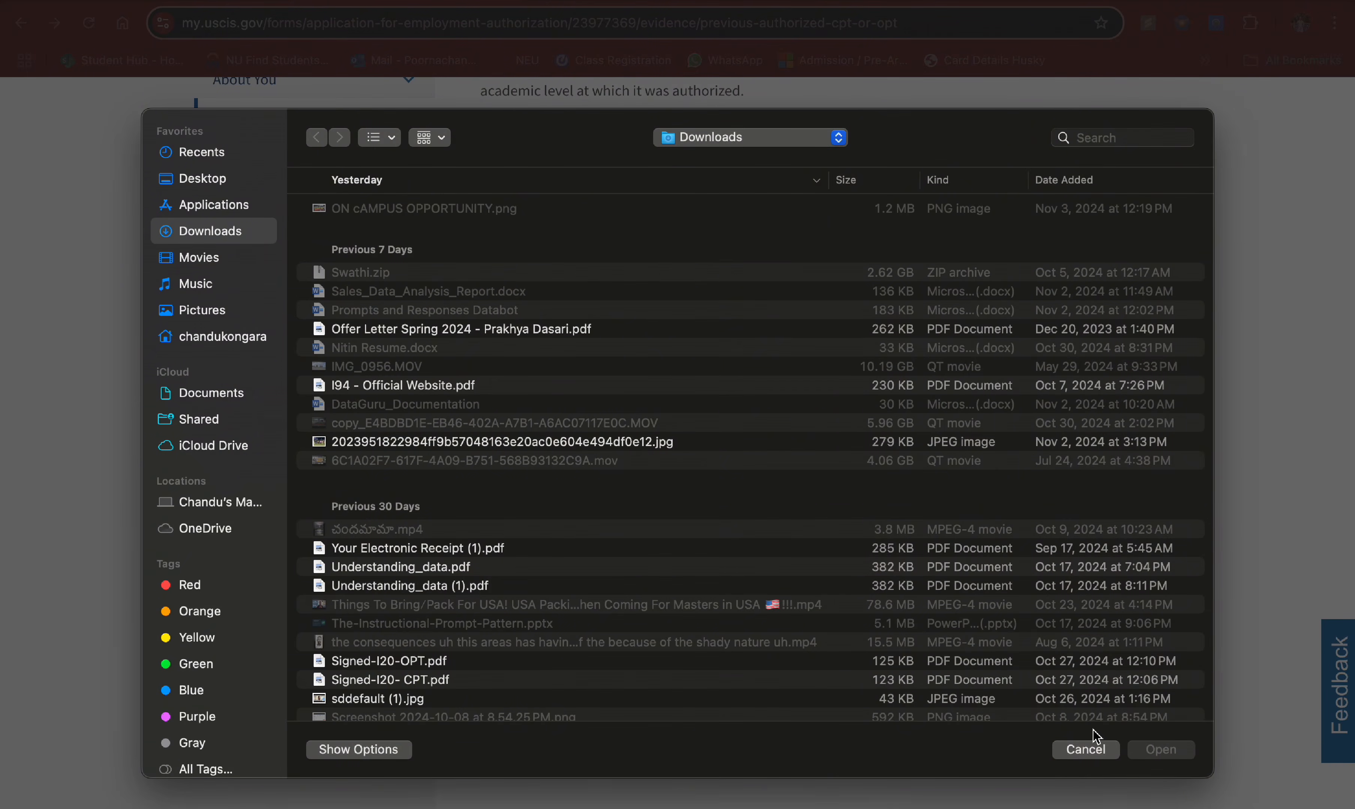
pyautogui.click(1091, 749)
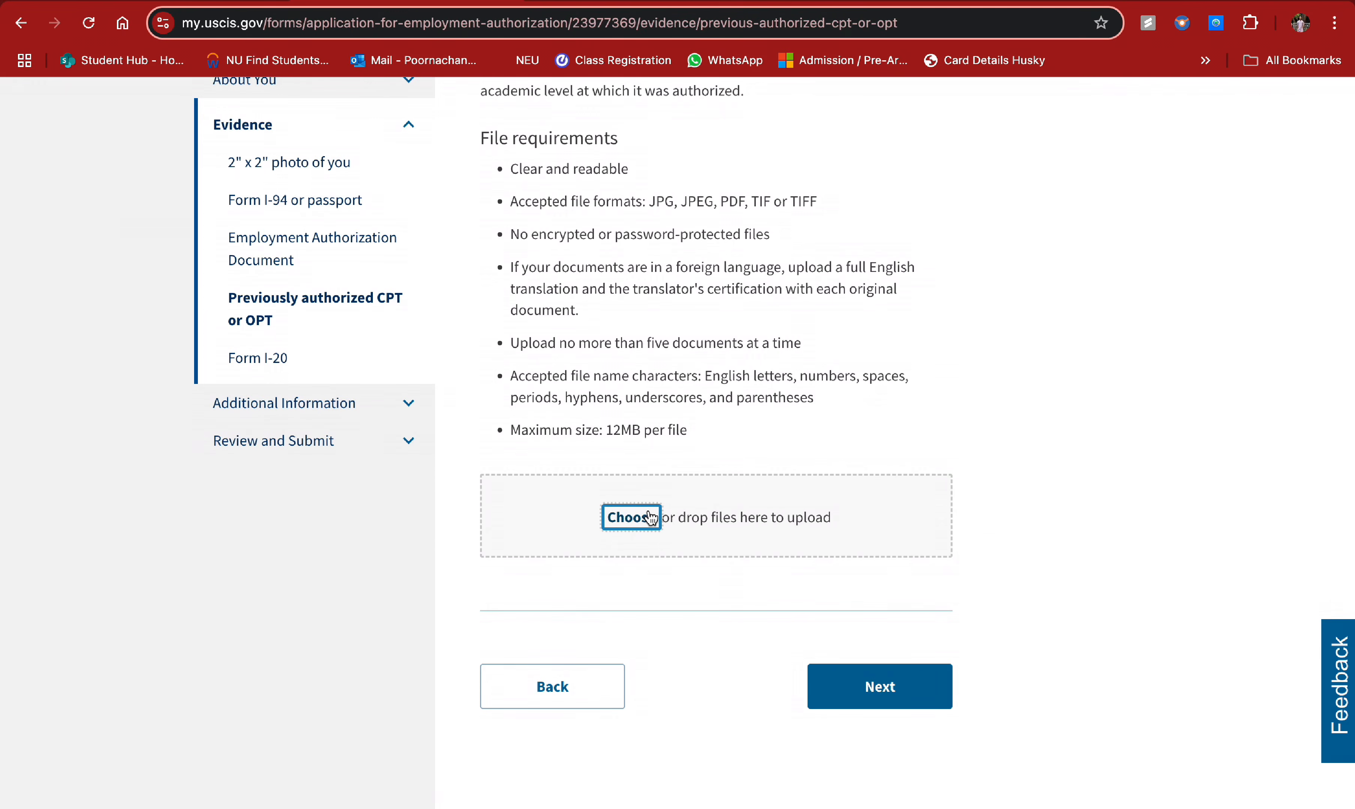
pyautogui.click(650, 516)
pyautogui.scroll(-5, 652, 516)
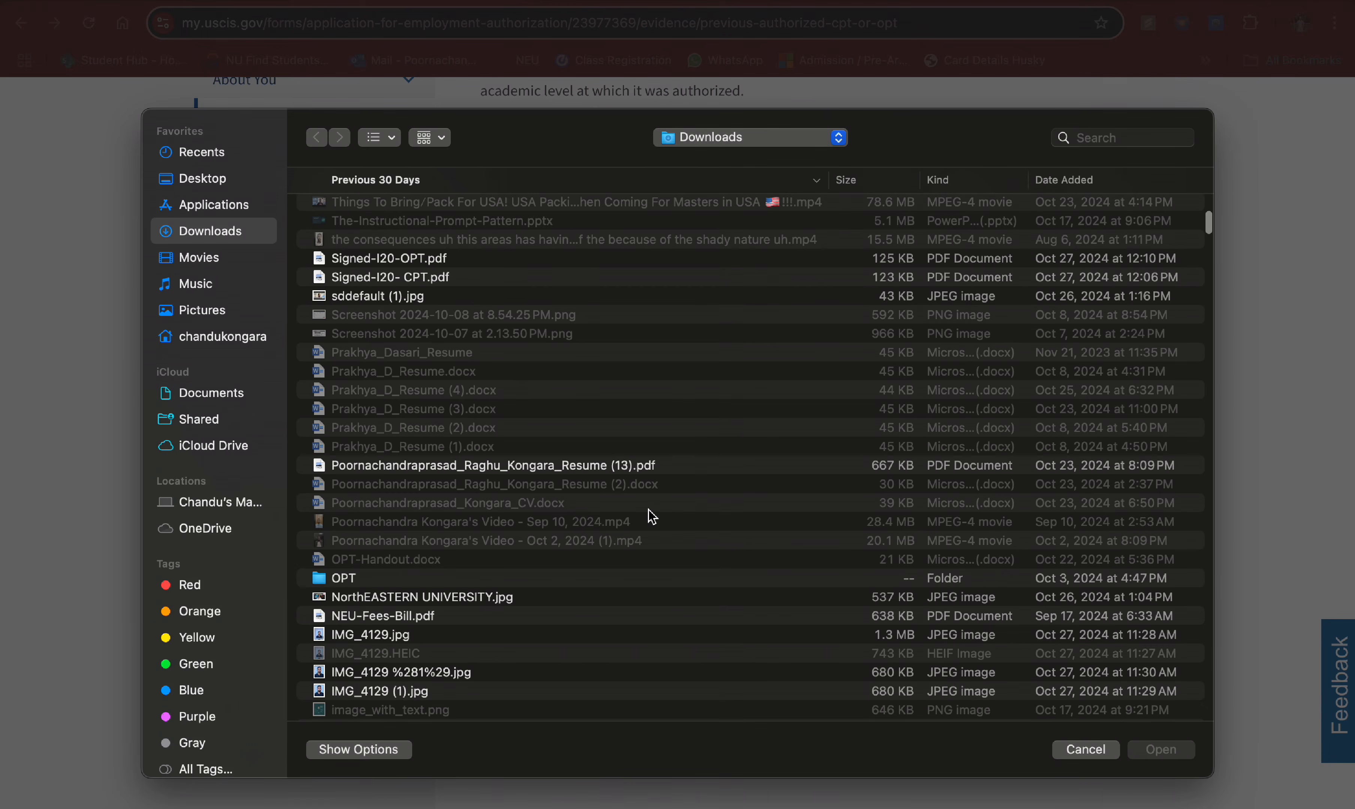
pyautogui.click(480, 600)
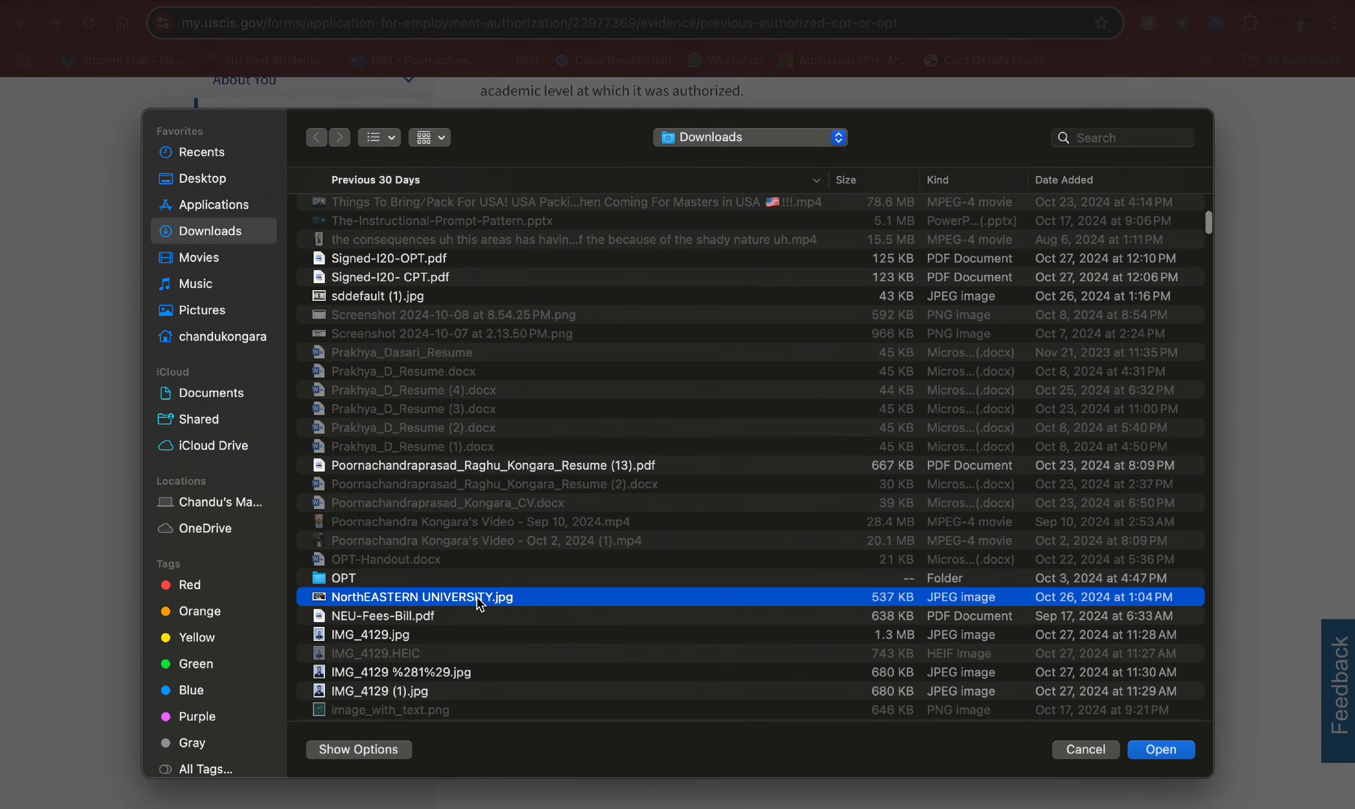
pyautogui.click(1170, 754)
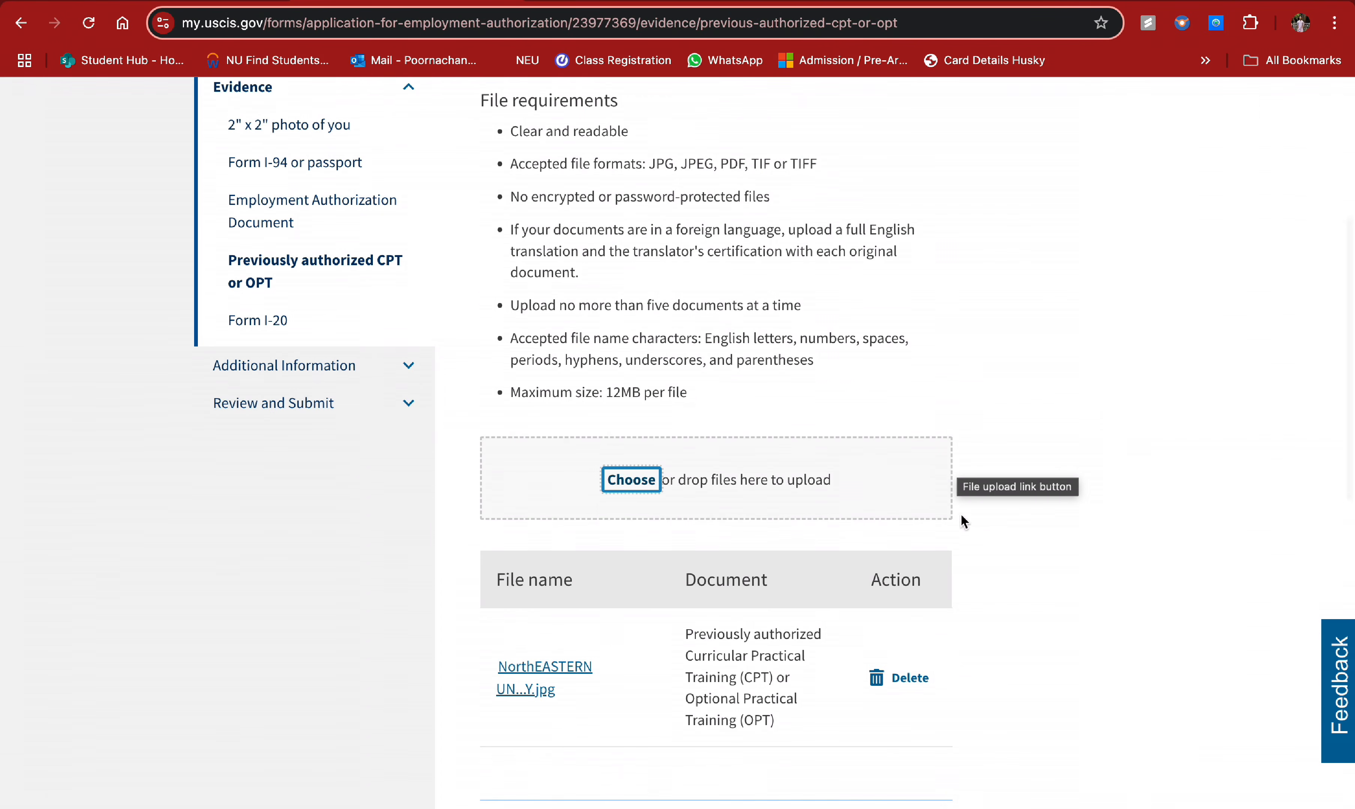
# - Verify the attached CPT/OPT image in the file table and continue to the Form I-20 page
pyautogui.scroll(-2, 962, 537)
pyautogui.scroll(8, 662, 596)
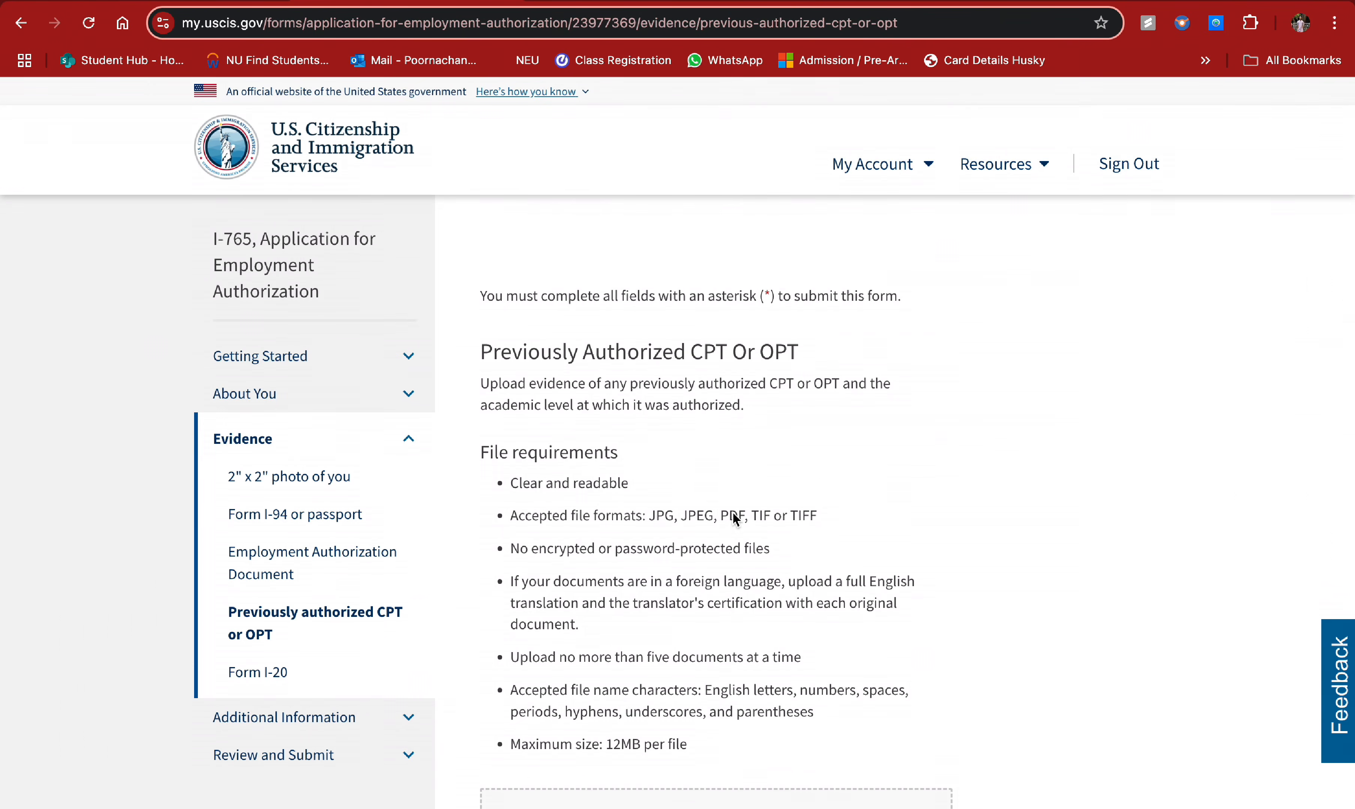
pyautogui.scroll(-6, 735, 519)
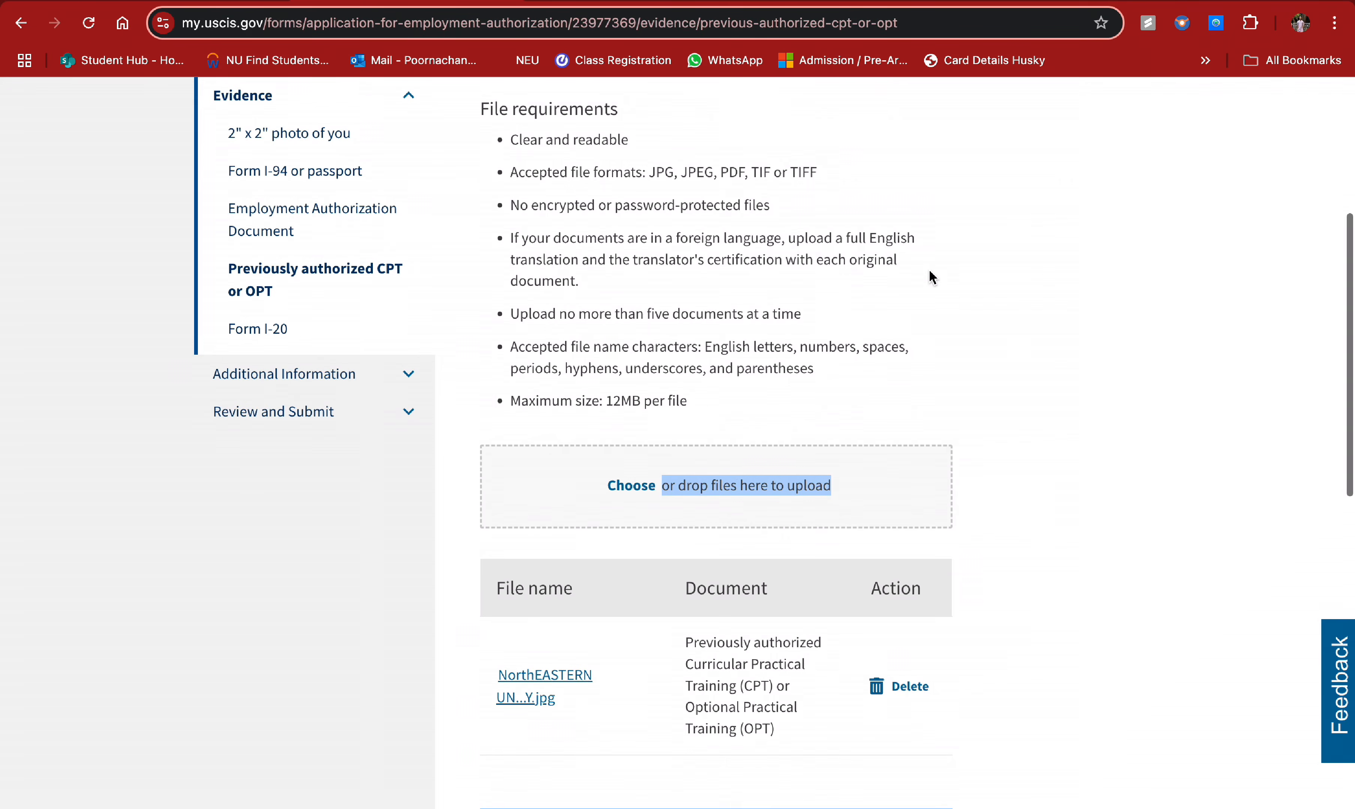
pyautogui.scroll(-2, 932, 277)
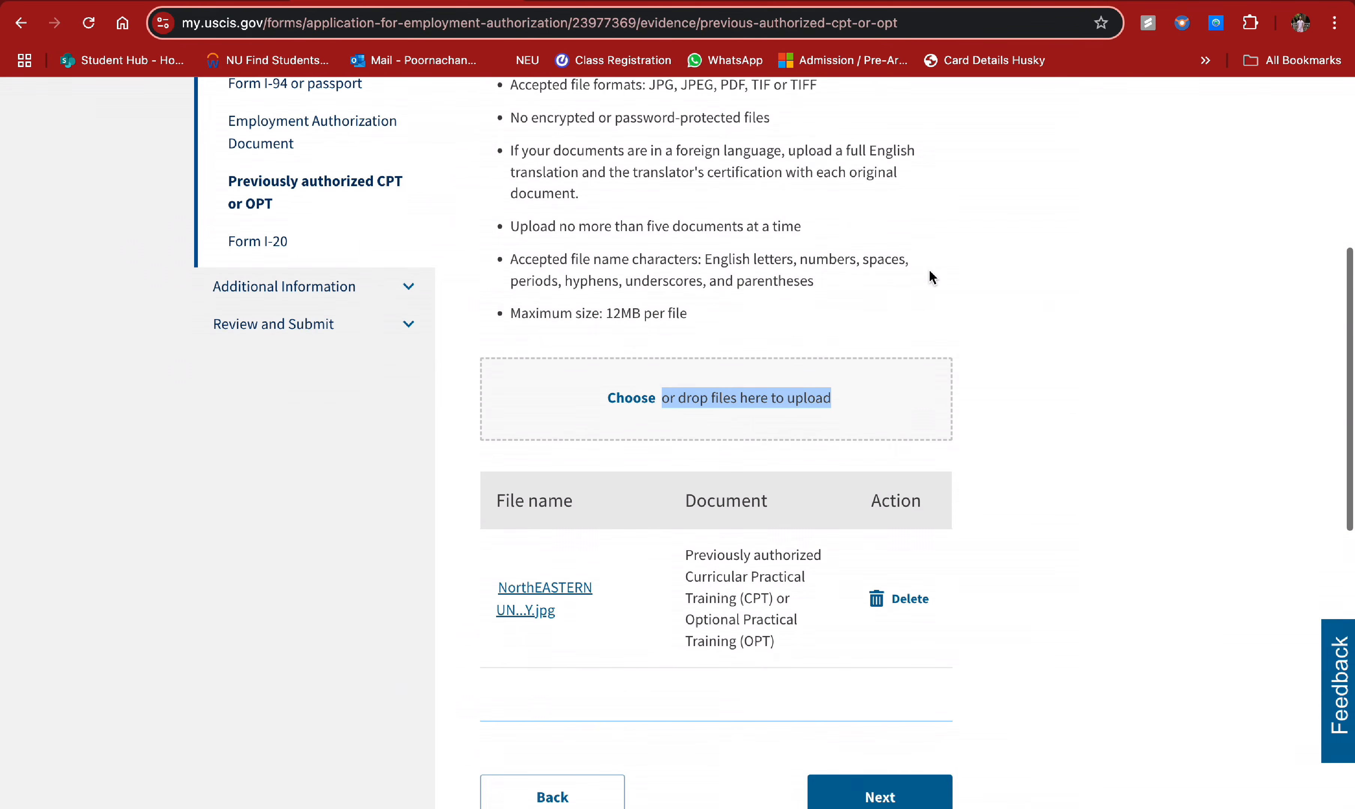
pyautogui.click(895, 289)
pyautogui.scroll(-2, 917, 393)
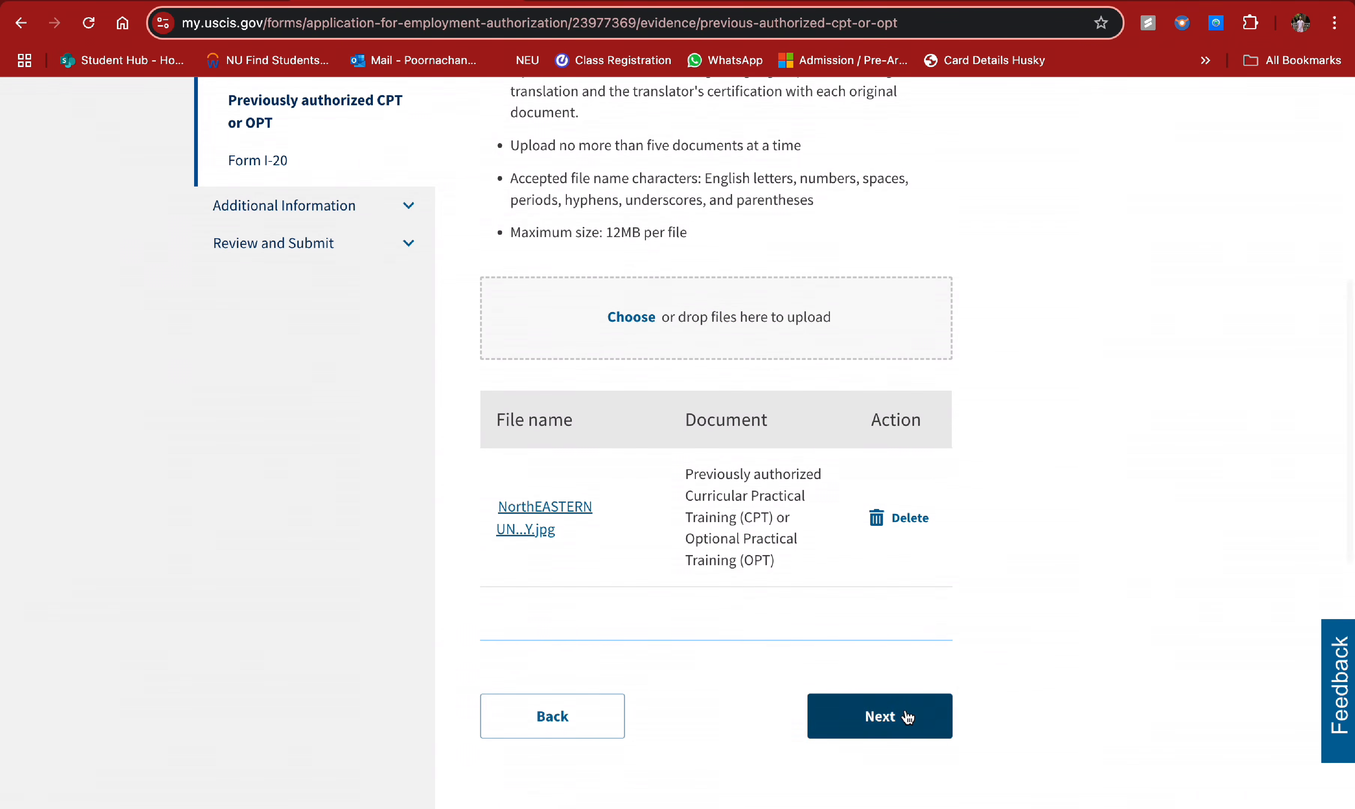
pyautogui.scroll(6, 1011, 396)
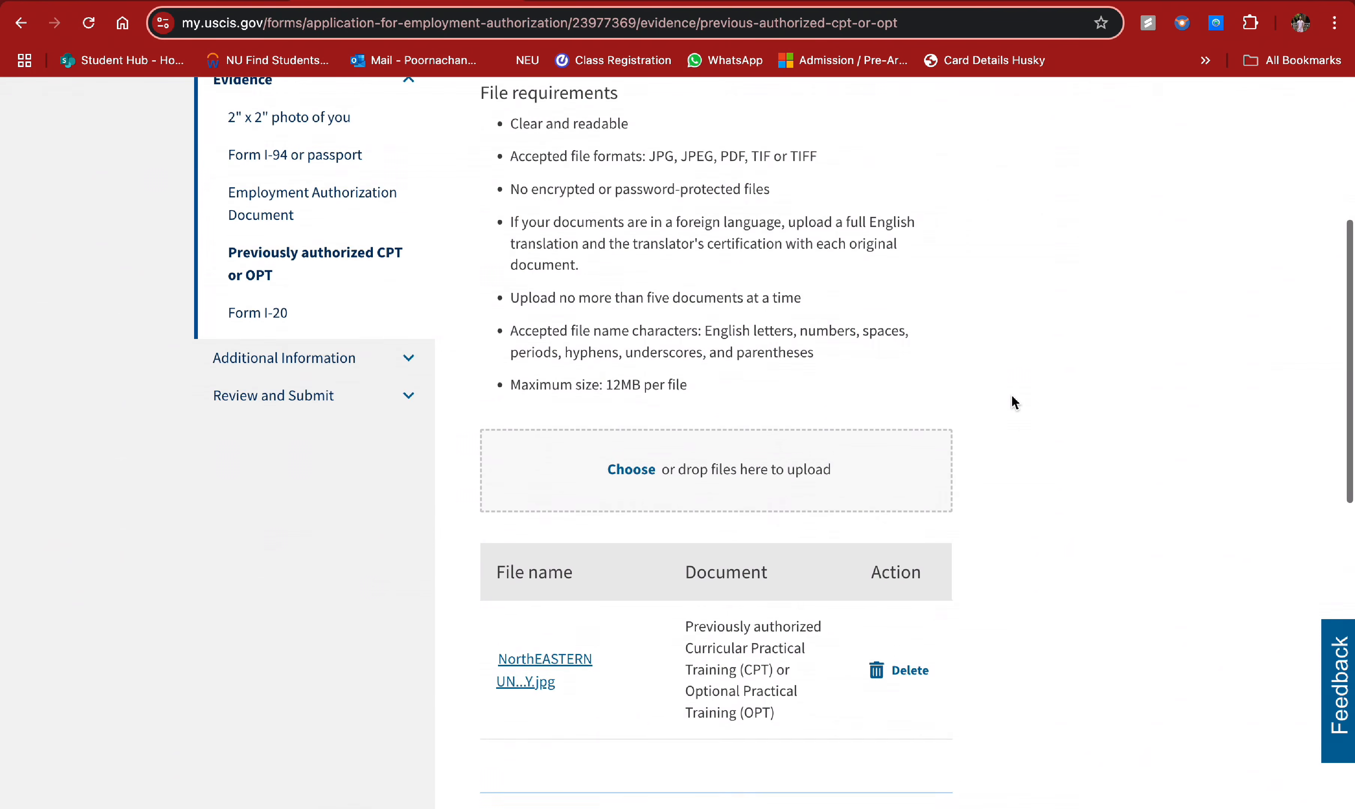
pyautogui.scroll(1, 1015, 403)
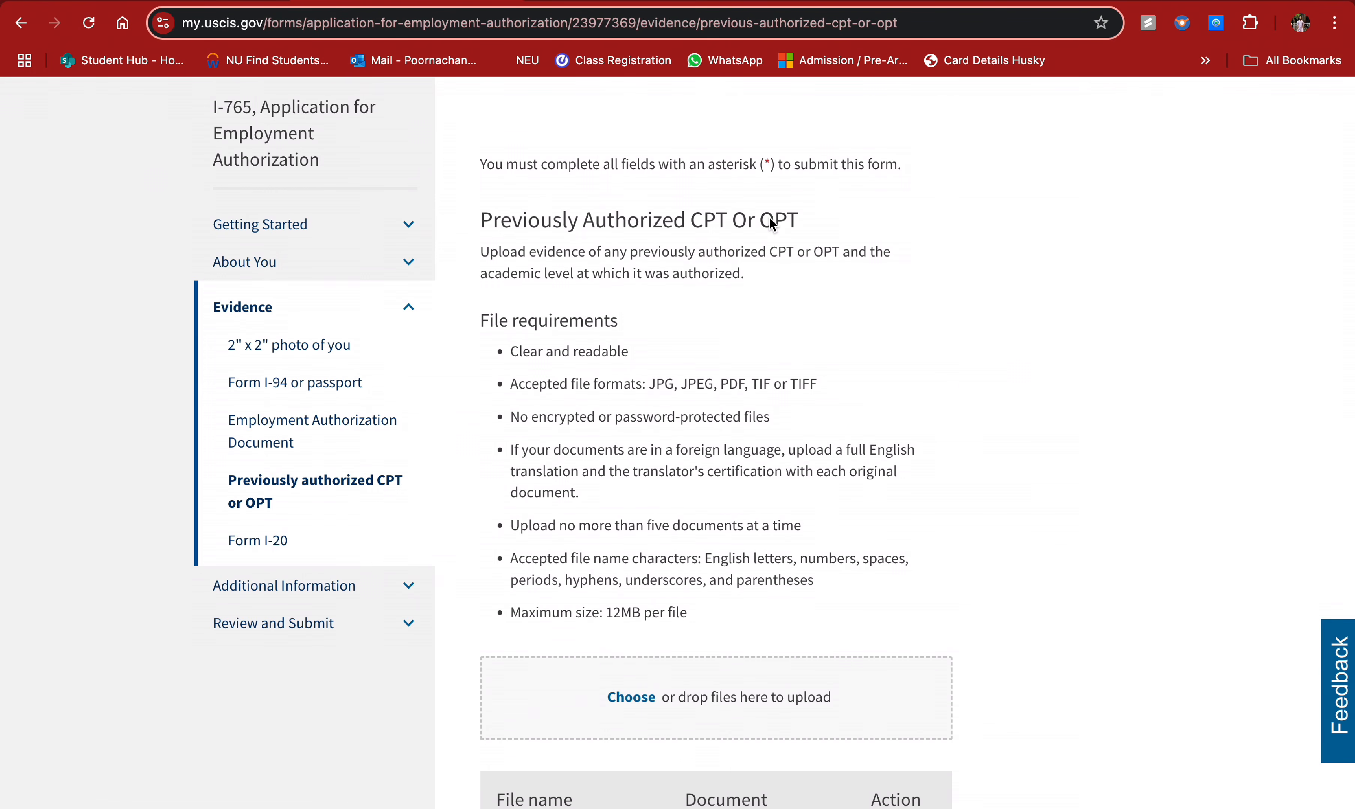
pyautogui.scroll(-8, 824, 522)
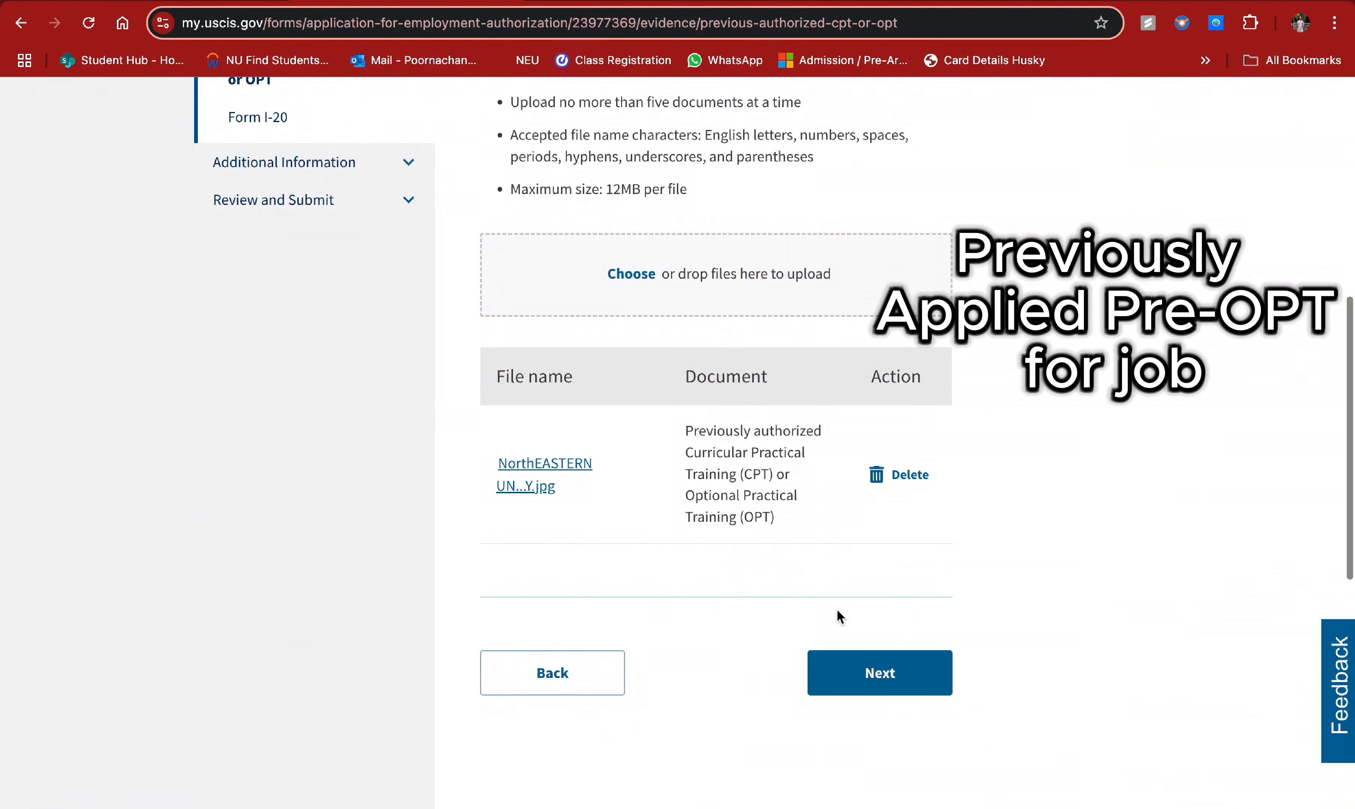
pyautogui.scroll(8, 844, 555)
pyautogui.scroll(-1, 842, 540)
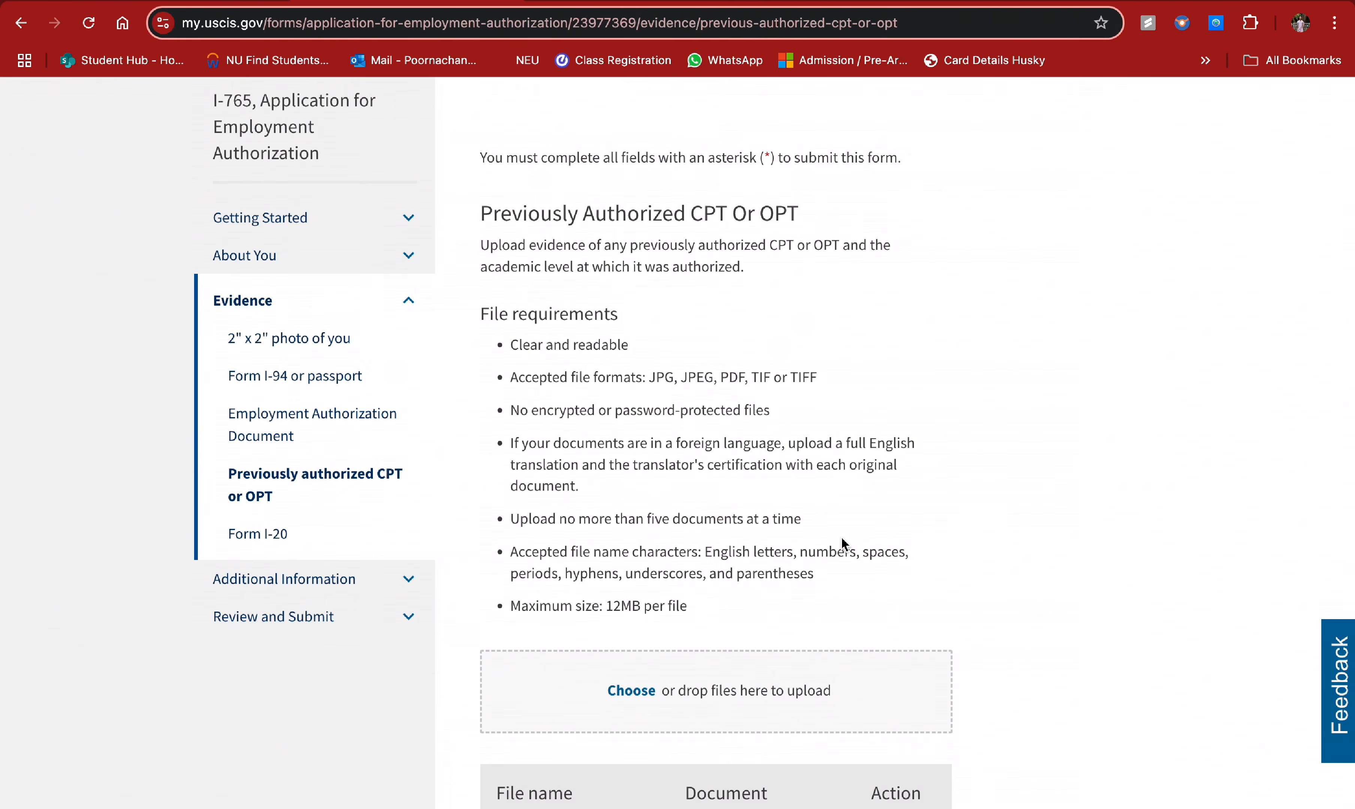
pyautogui.scroll(-1, 842, 538)
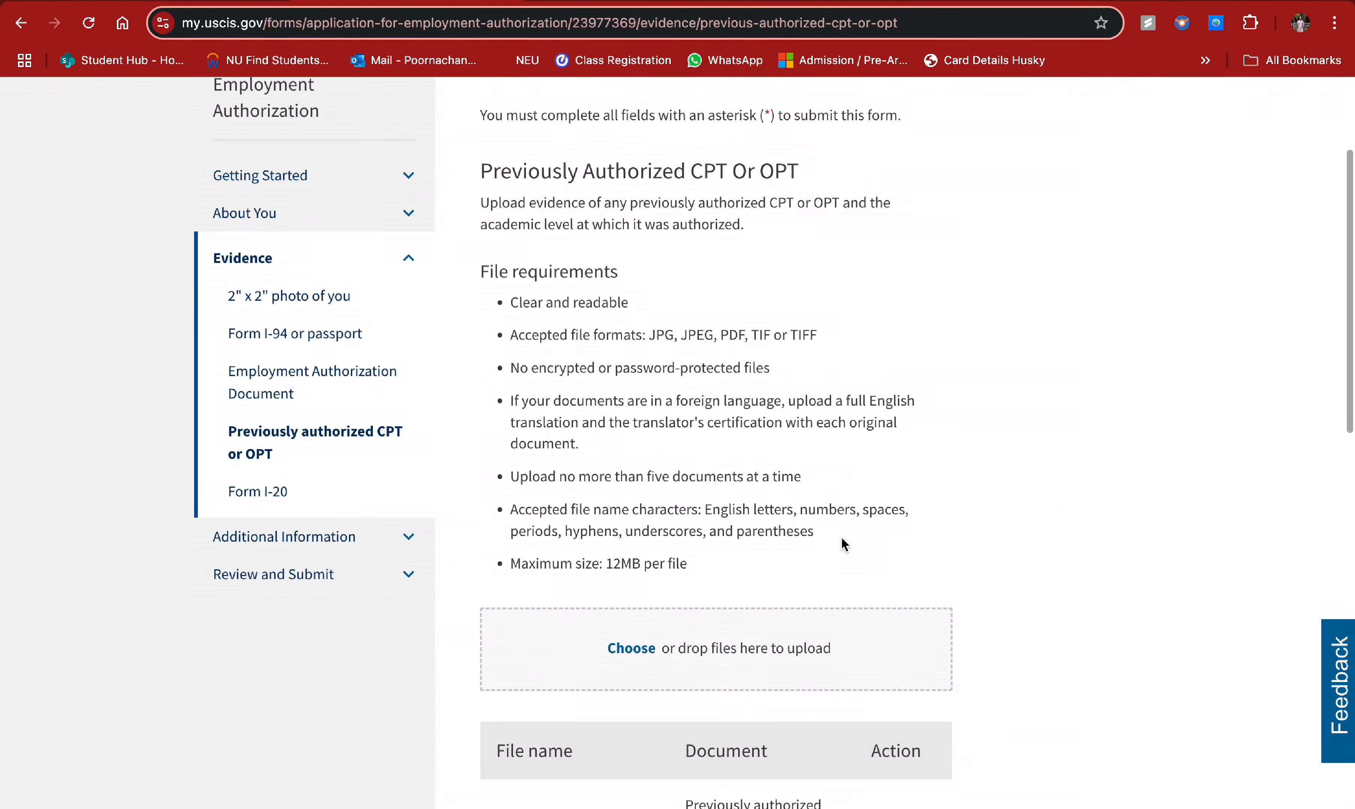
pyautogui.scroll(-5, 841, 541)
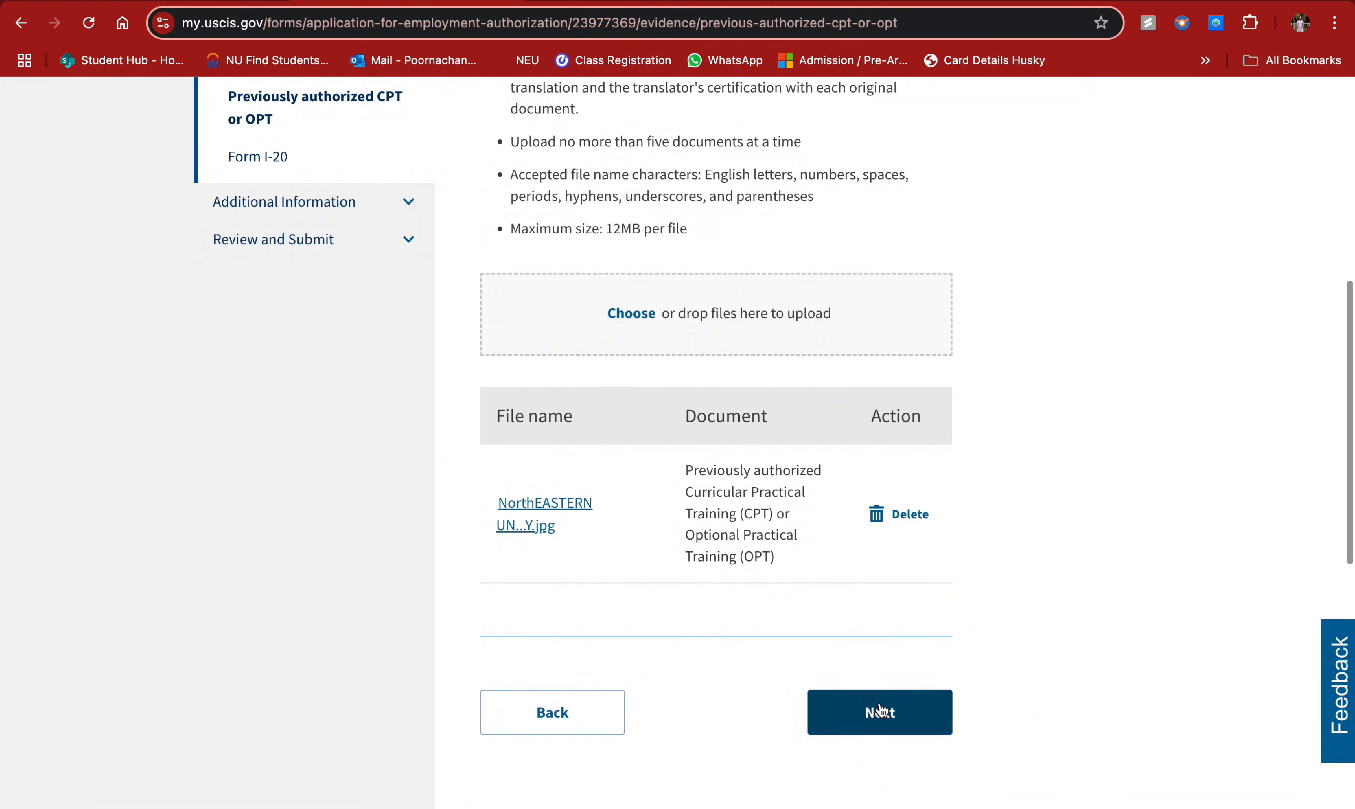
pyautogui.click(880, 711)
pyautogui.scroll(-2, 836, 456)
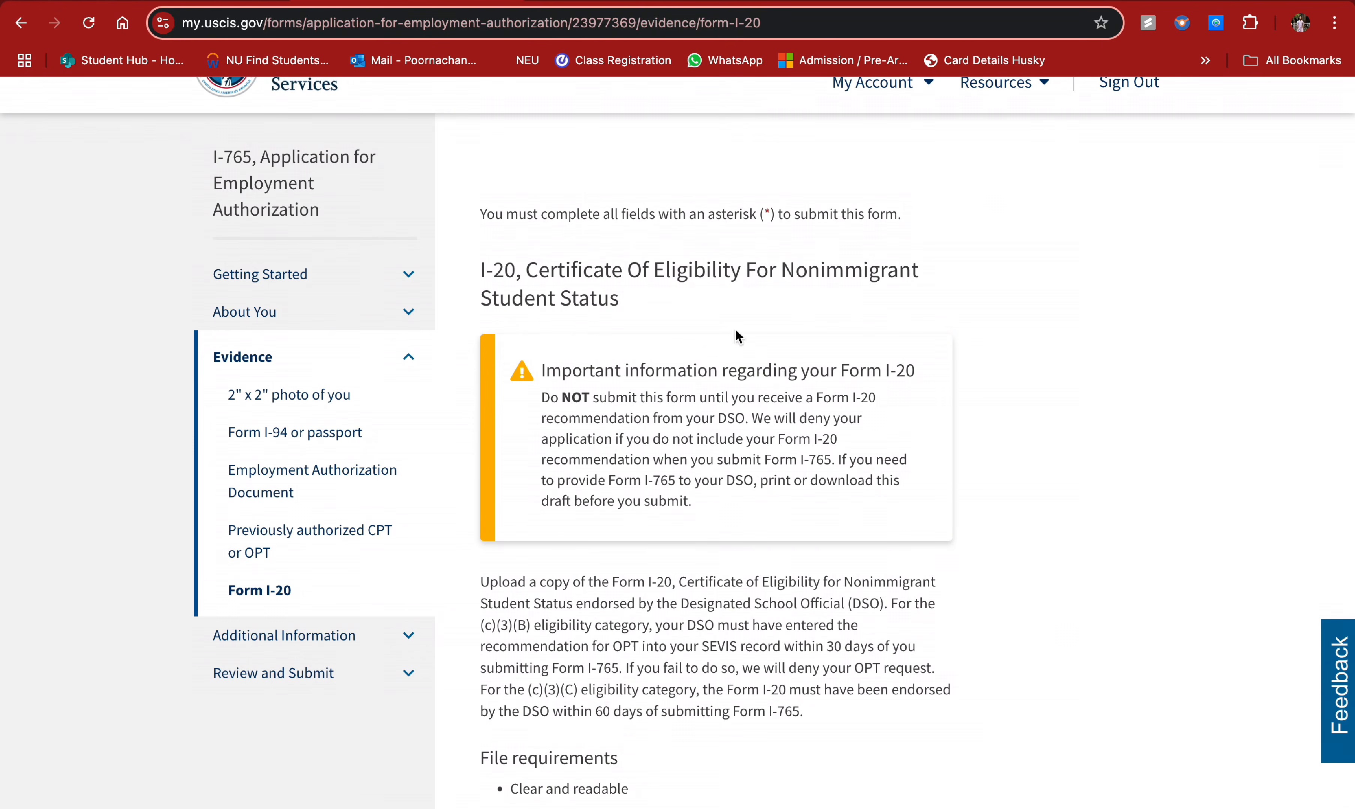
# - Attach the hex-named ebe468460cb04ab…c.jpg image as the Form I-20 evidence
pyautogui.scroll(-3, 769, 443)
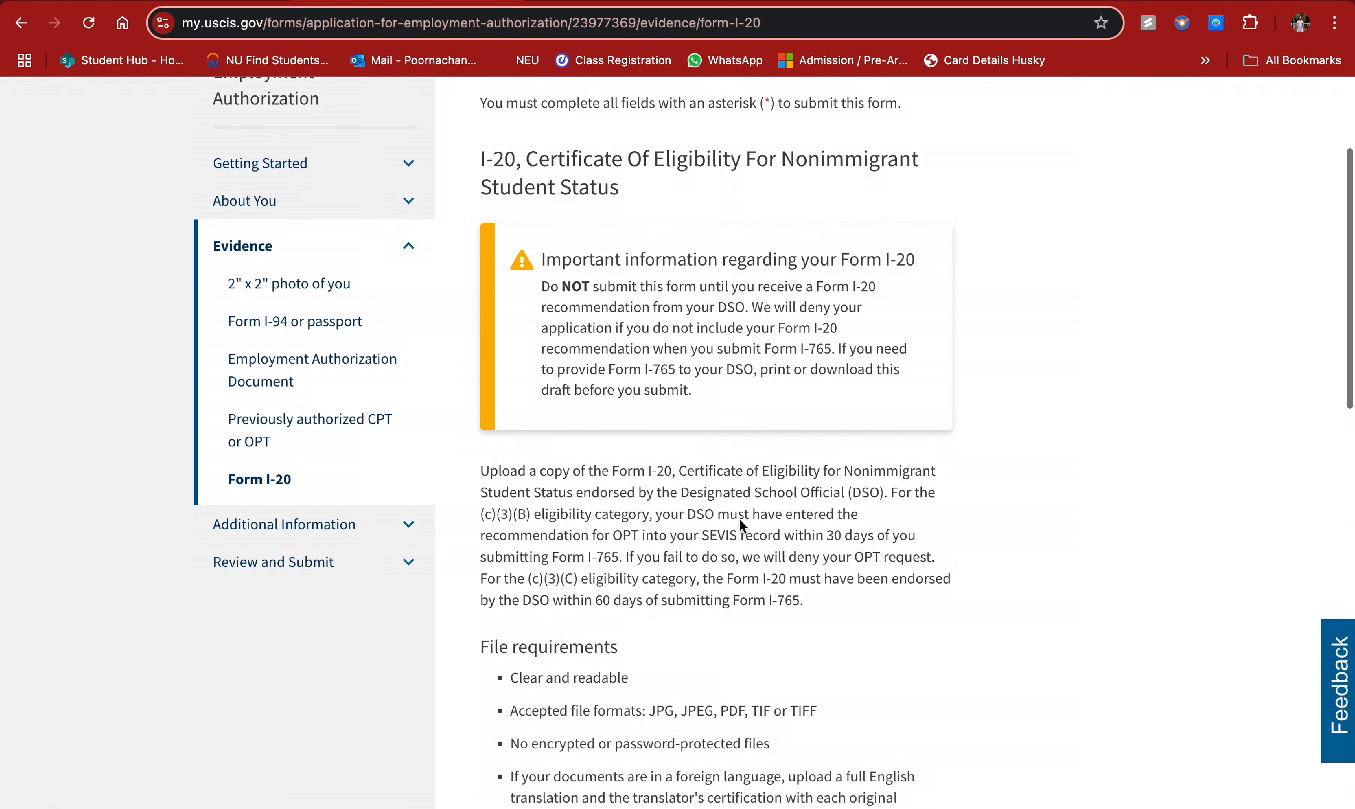
pyautogui.scroll(-5, 724, 566)
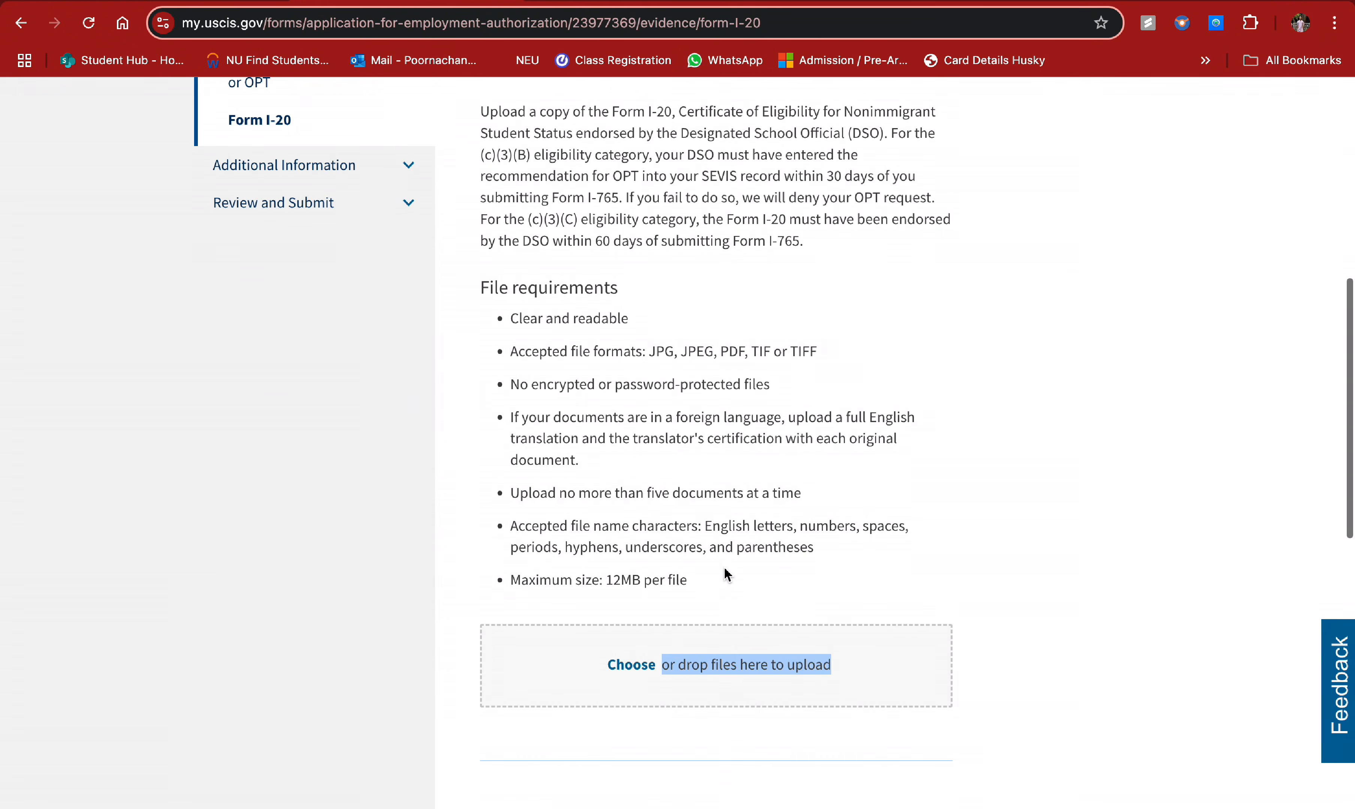
pyautogui.scroll(5, 725, 566)
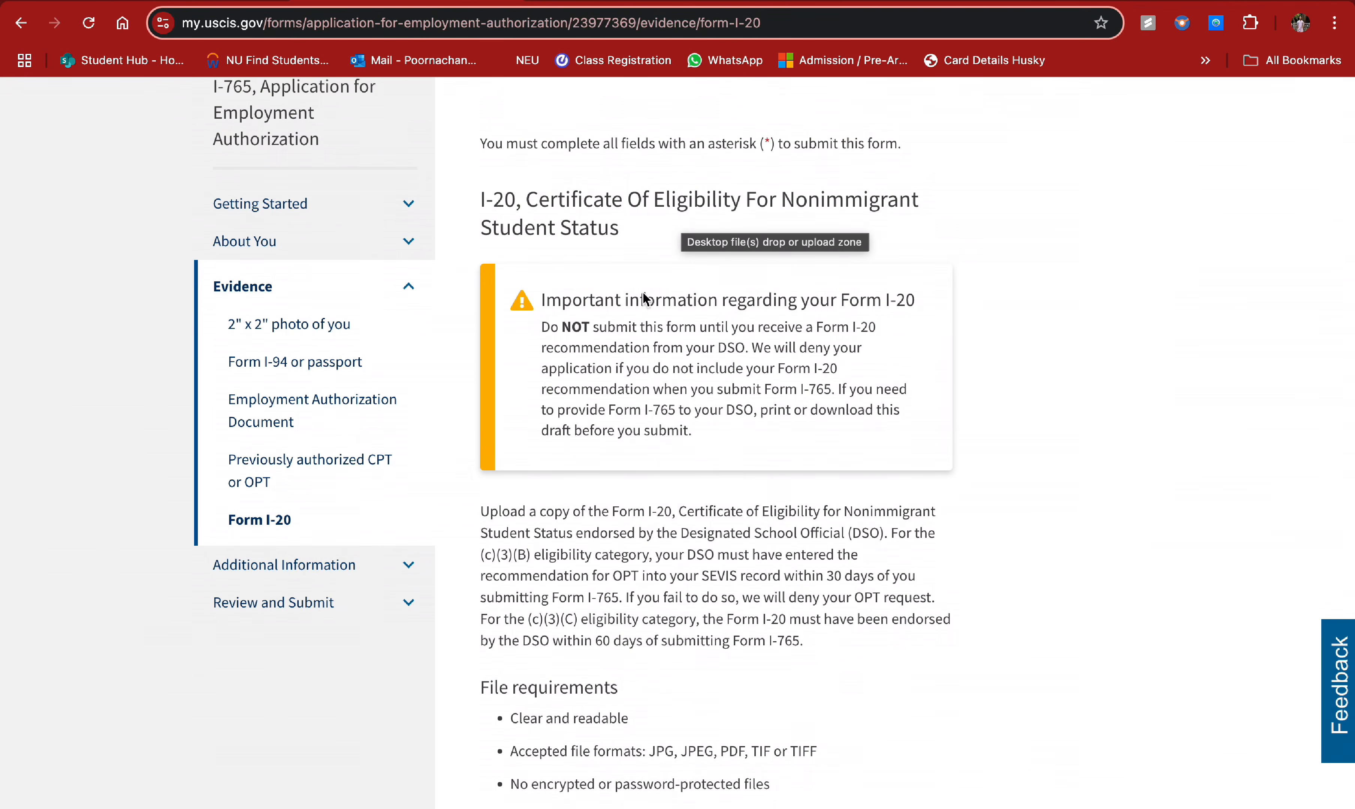
pyautogui.scroll(-8, 646, 417)
pyautogui.scroll(-2, 643, 411)
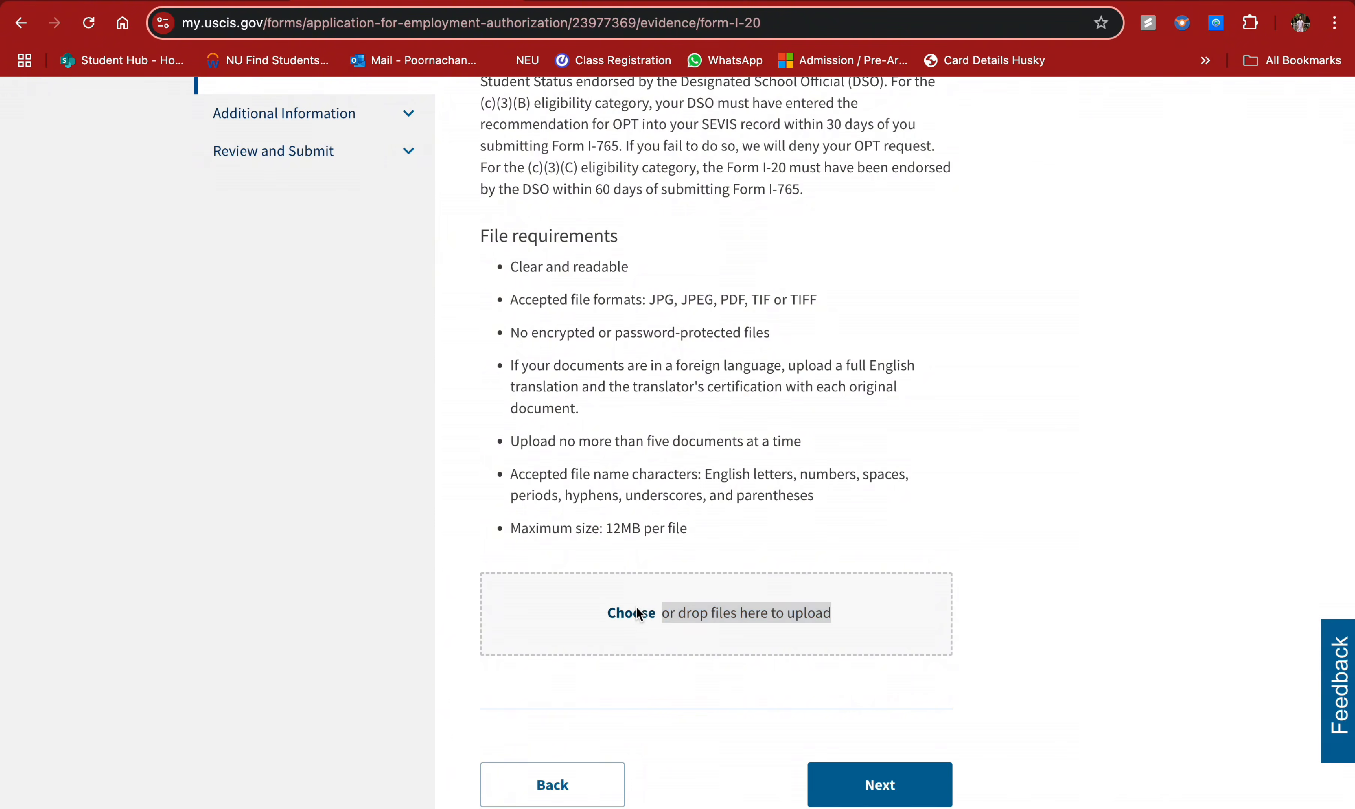
pyautogui.click(645, 613)
pyautogui.scroll(-15, 527, 544)
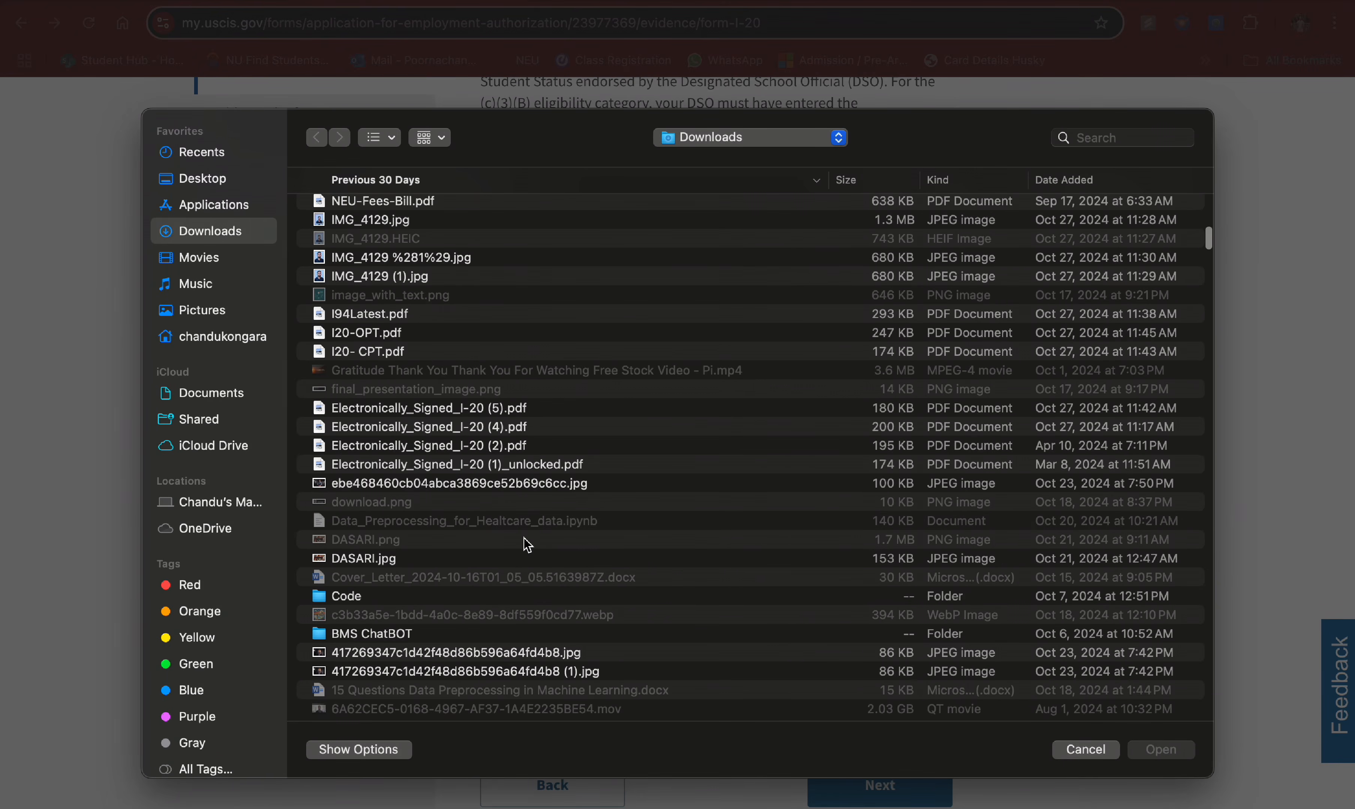
pyautogui.click(454, 483)
pyautogui.click(1154, 756)
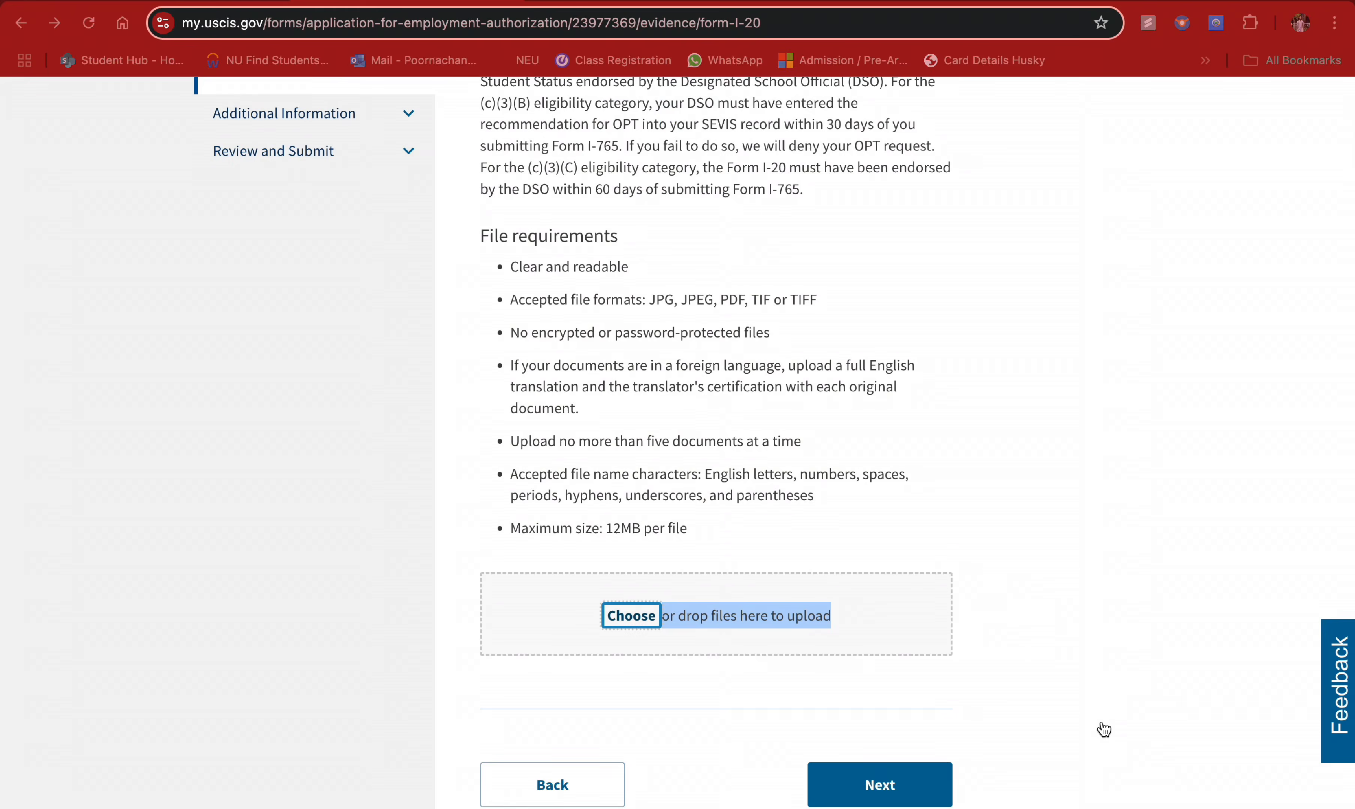
# - Confirm the Form I-20 file is listed and continue to the Additional Information section
pyautogui.scroll(-1, 936, 531)
pyautogui.scroll(-8, 938, 539)
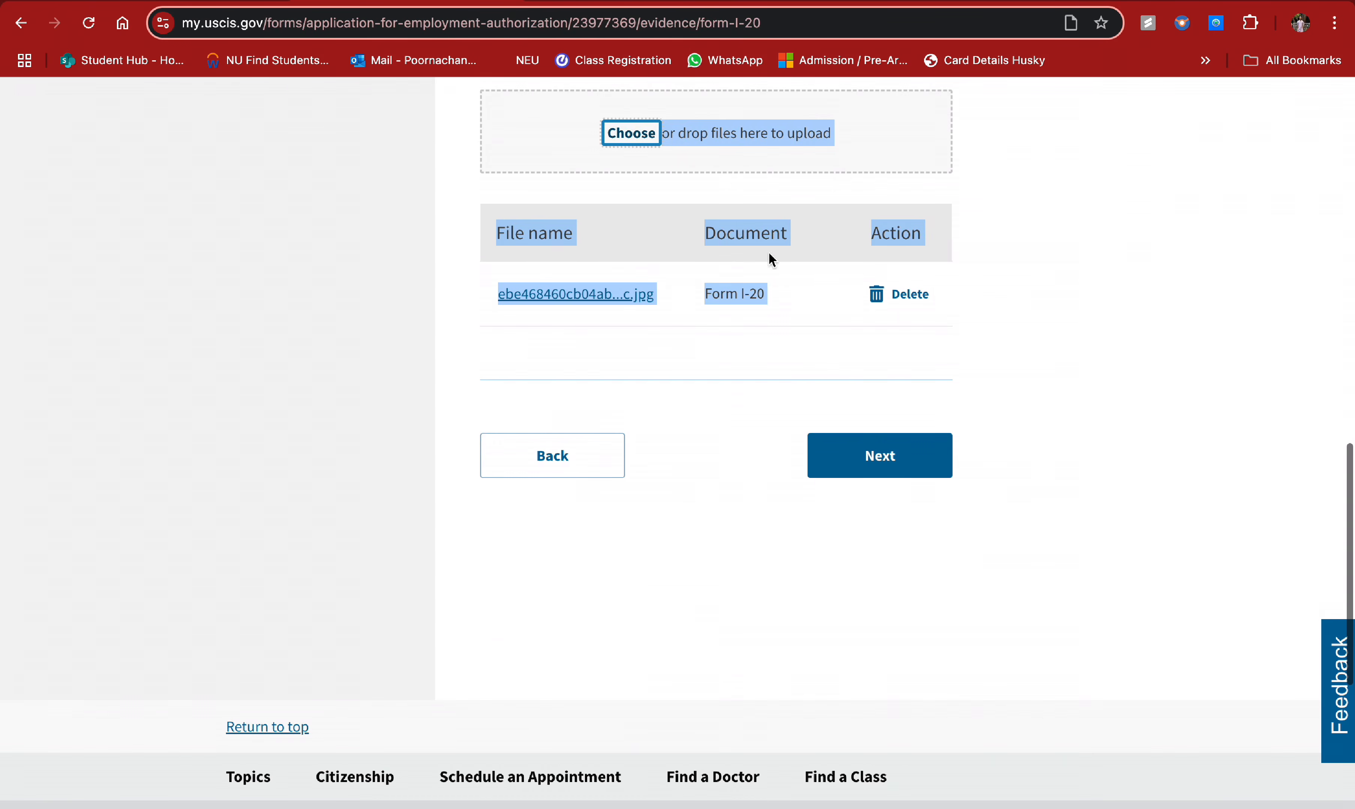
pyautogui.click(742, 294)
pyautogui.click(930, 448)
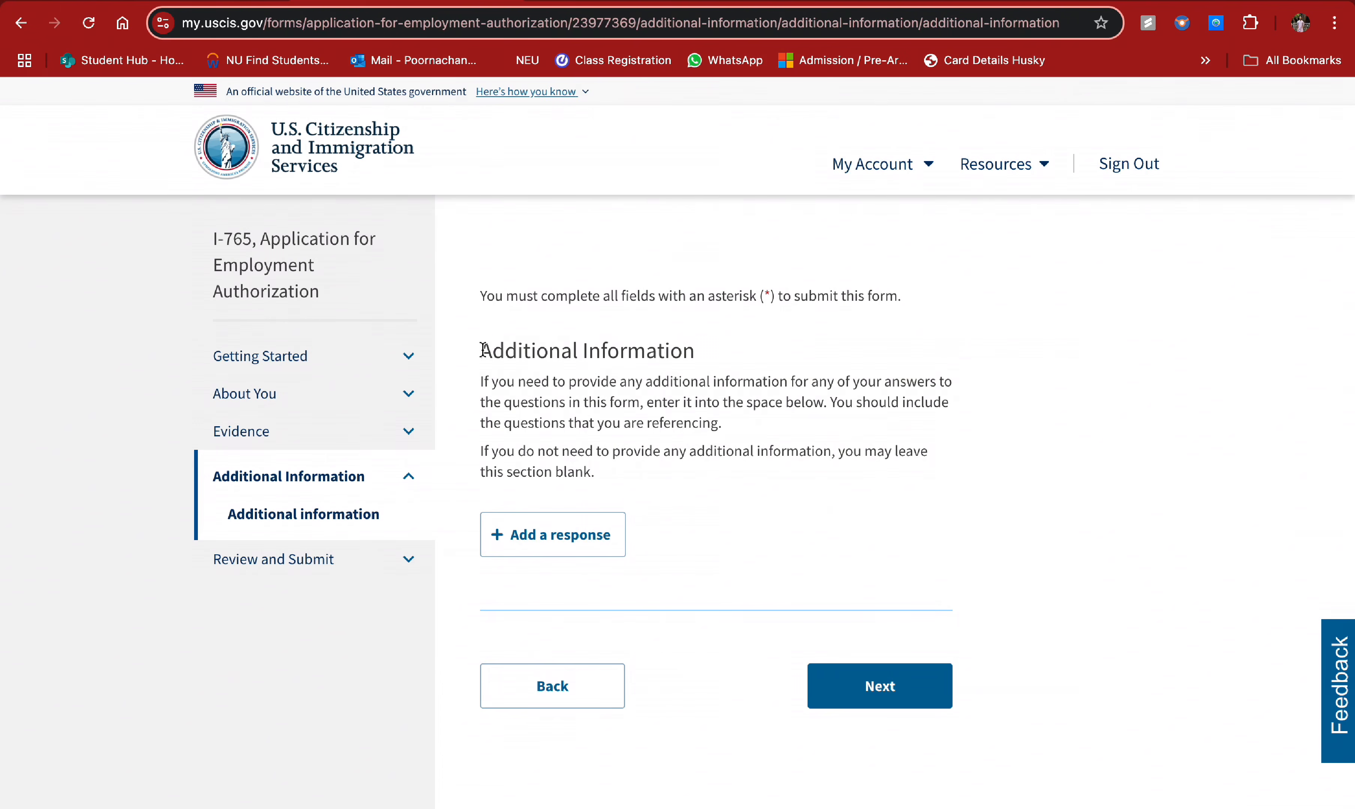
# - Read the Additional Information instructions and continue to review without adding any response
pyautogui.moveTo(483, 350); pyautogui.dragTo(683, 471)
pyautogui.click(685, 470)
pyautogui.moveTo(491, 363); pyautogui.dragTo(630, 476)
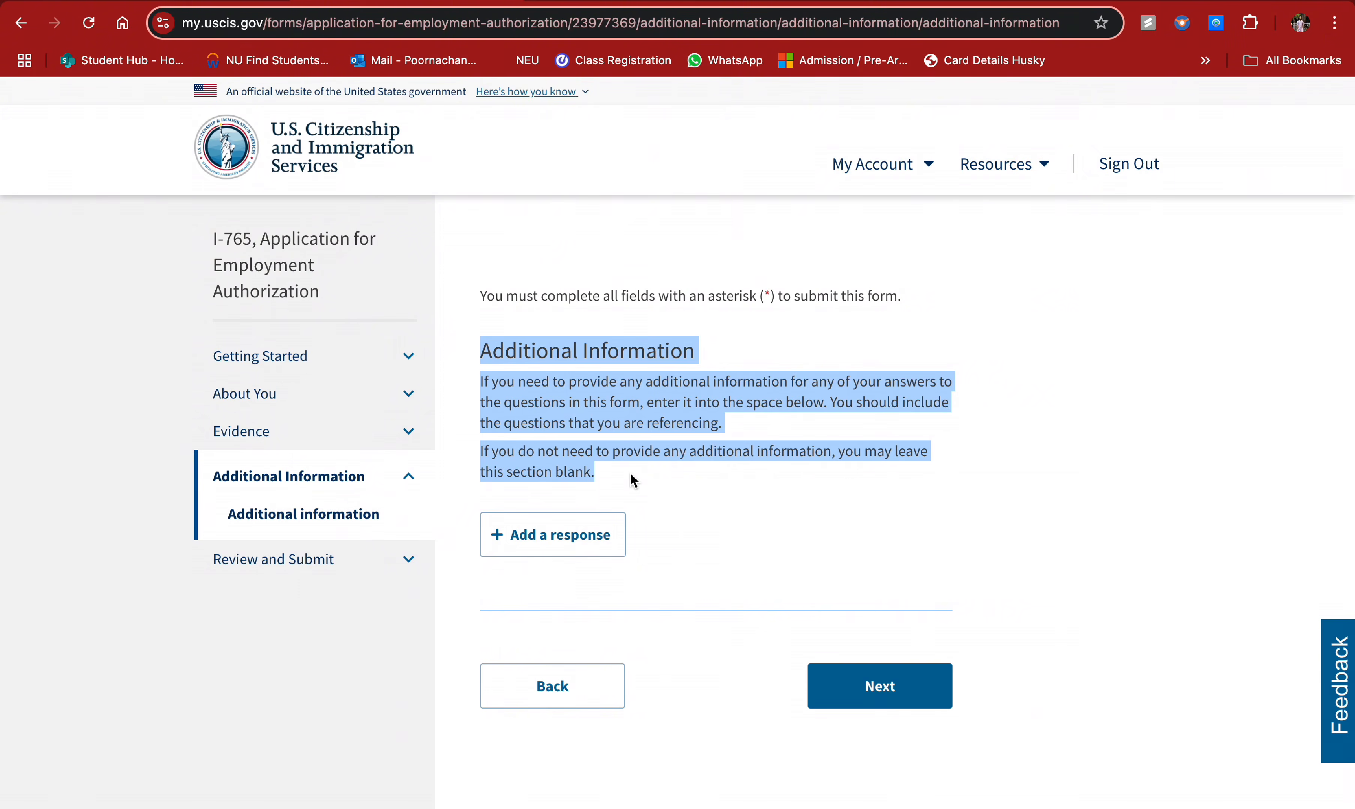
pyautogui.click(634, 480)
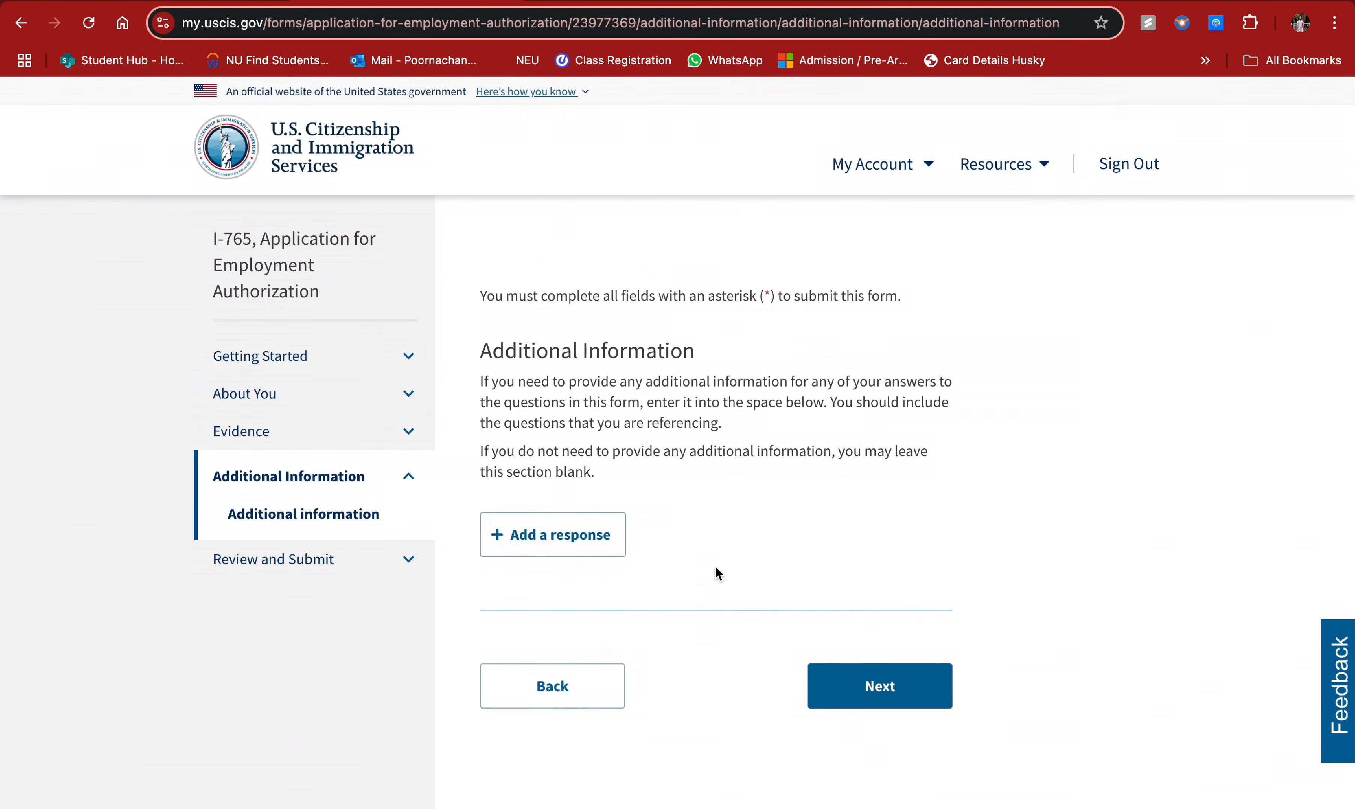
pyautogui.click(858, 708)
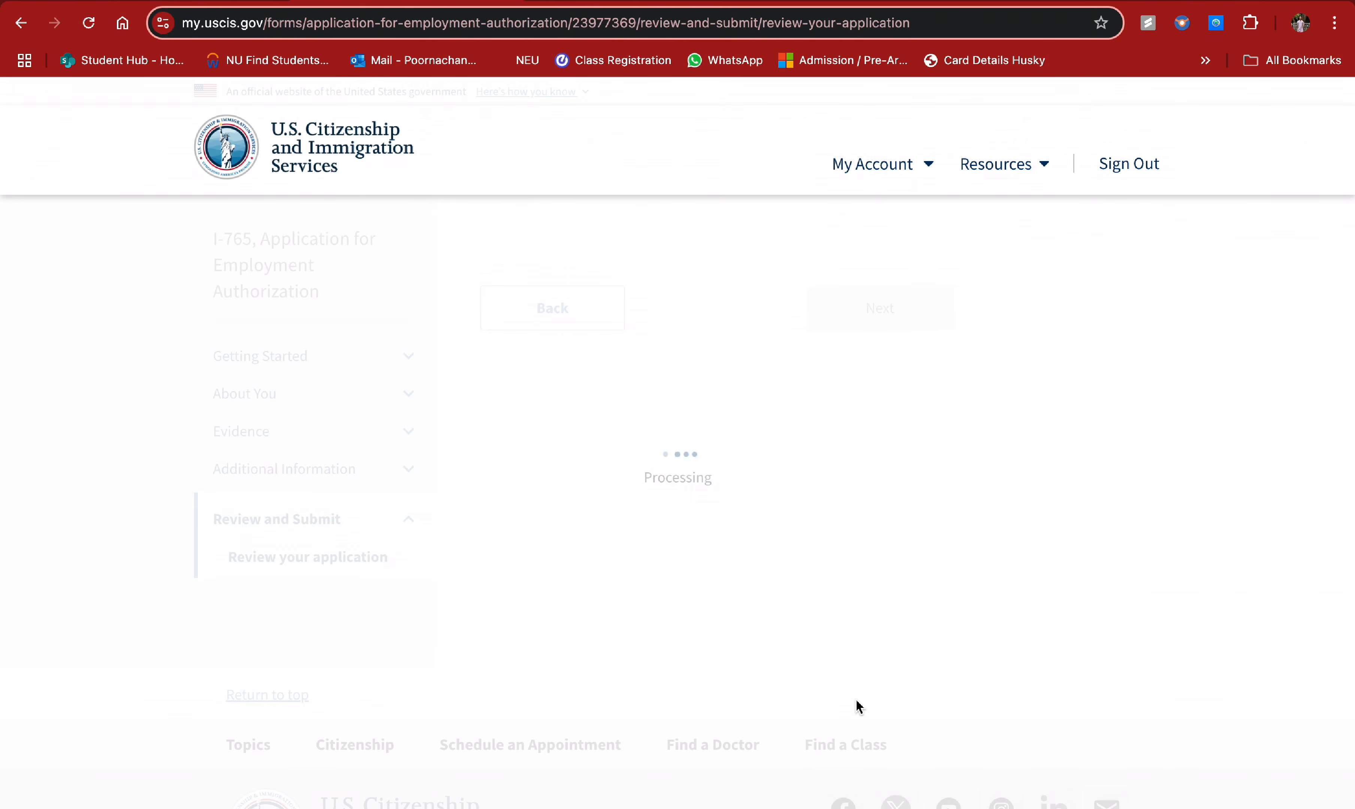
# - Note the $470 filing fee, then choose Edit my responses under the review's Alerts and warnings
pyautogui.scroll(-2, 726, 522)
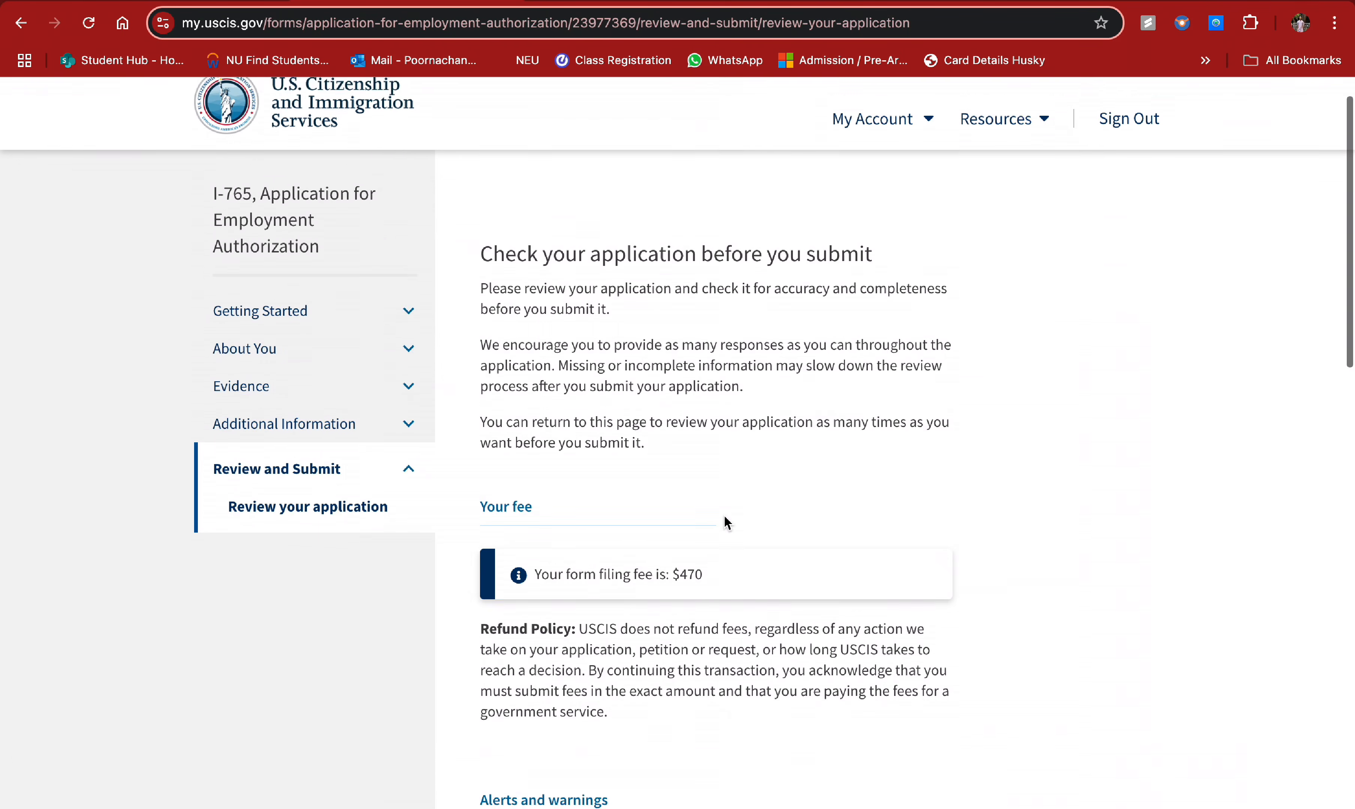
pyautogui.moveTo(534, 556); pyautogui.dragTo(620, 577)
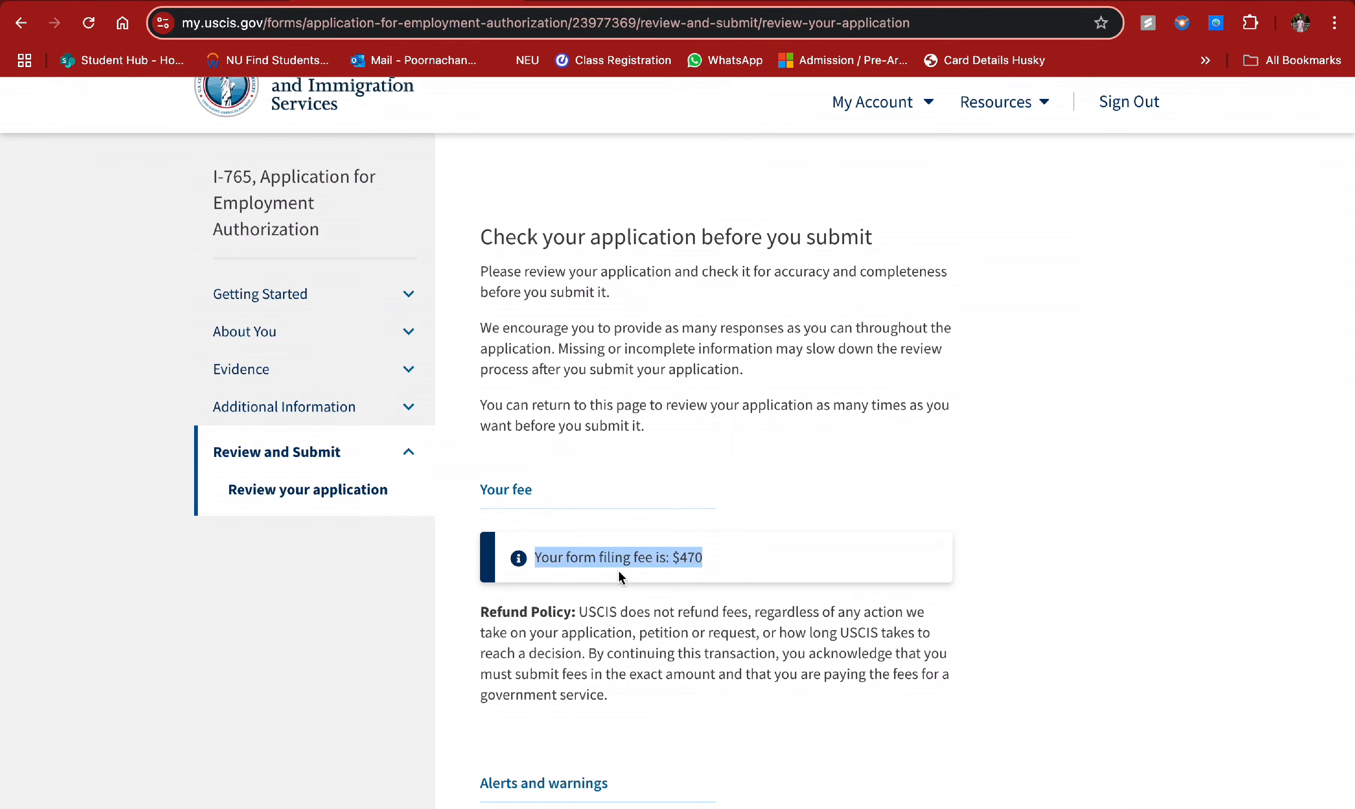
pyautogui.click(698, 562)
pyautogui.scroll(-2, 698, 562)
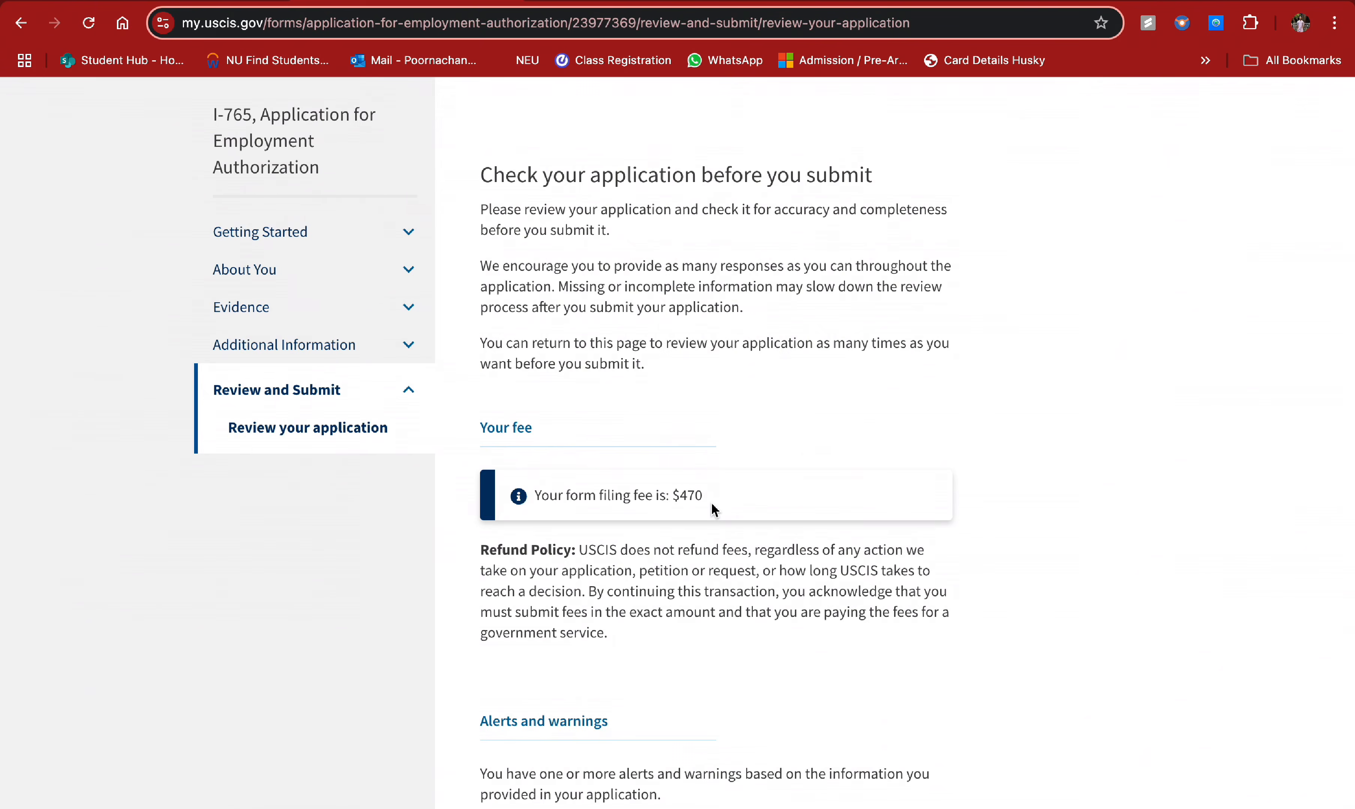
pyautogui.scroll(-2, 713, 509)
pyautogui.scroll(-2, 751, 524)
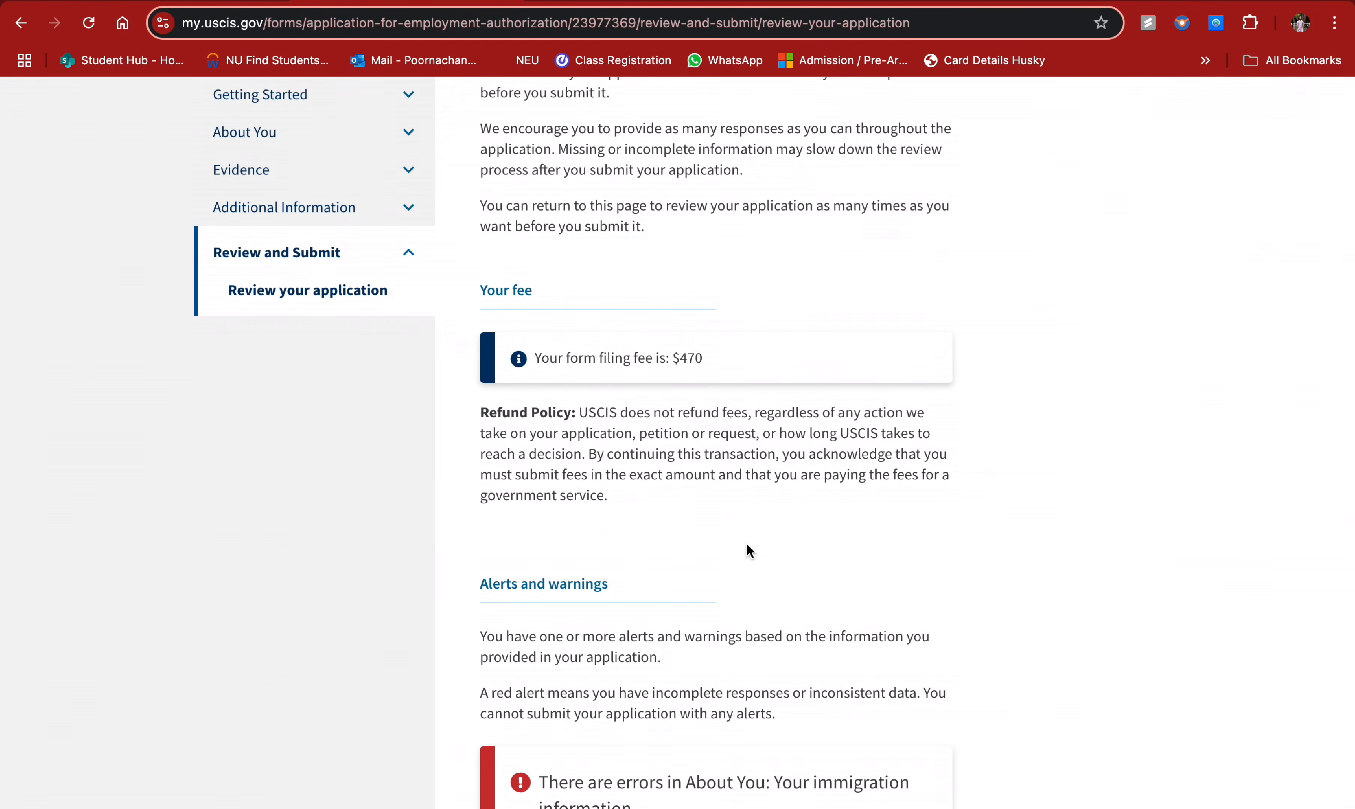
pyautogui.scroll(-8, 700, 477)
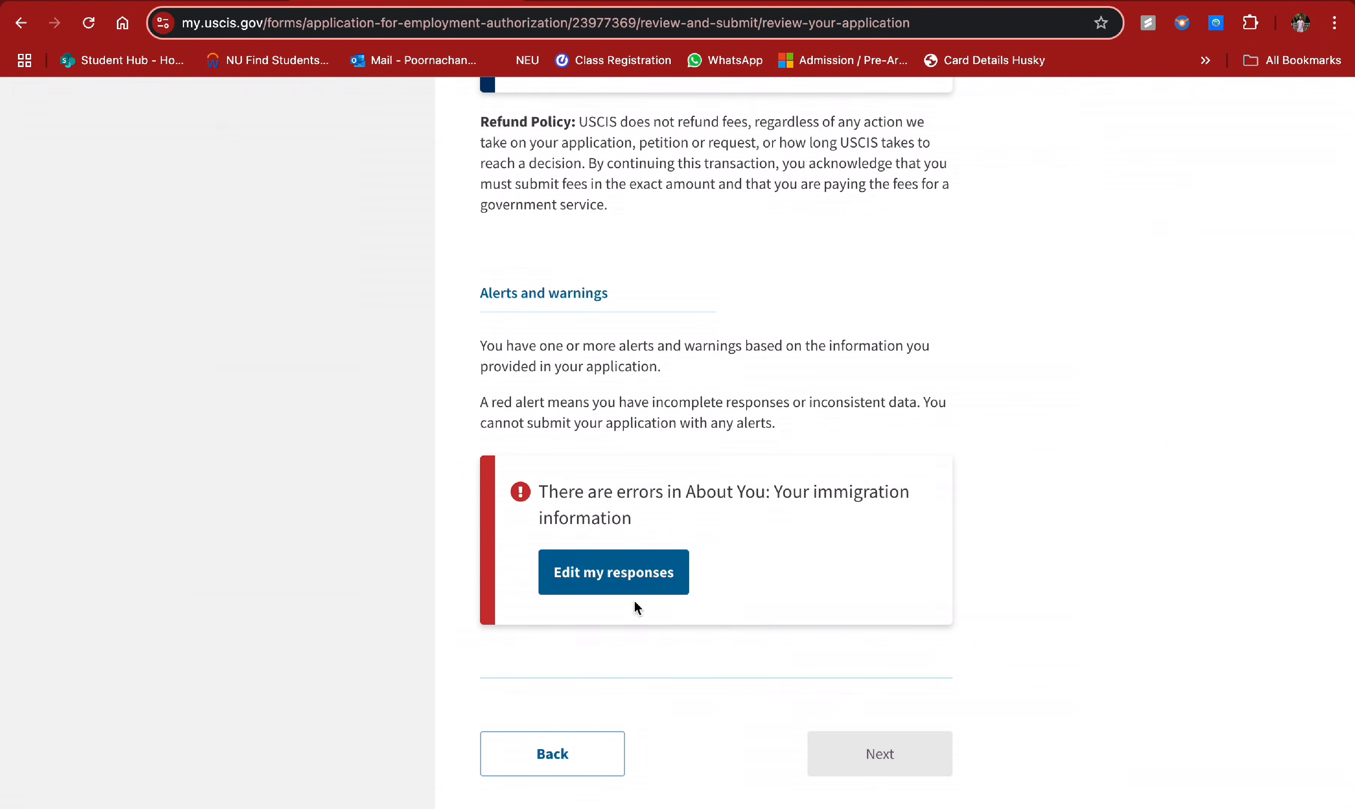
pyautogui.click(632, 575)
pyautogui.scroll(-2, 706, 660)
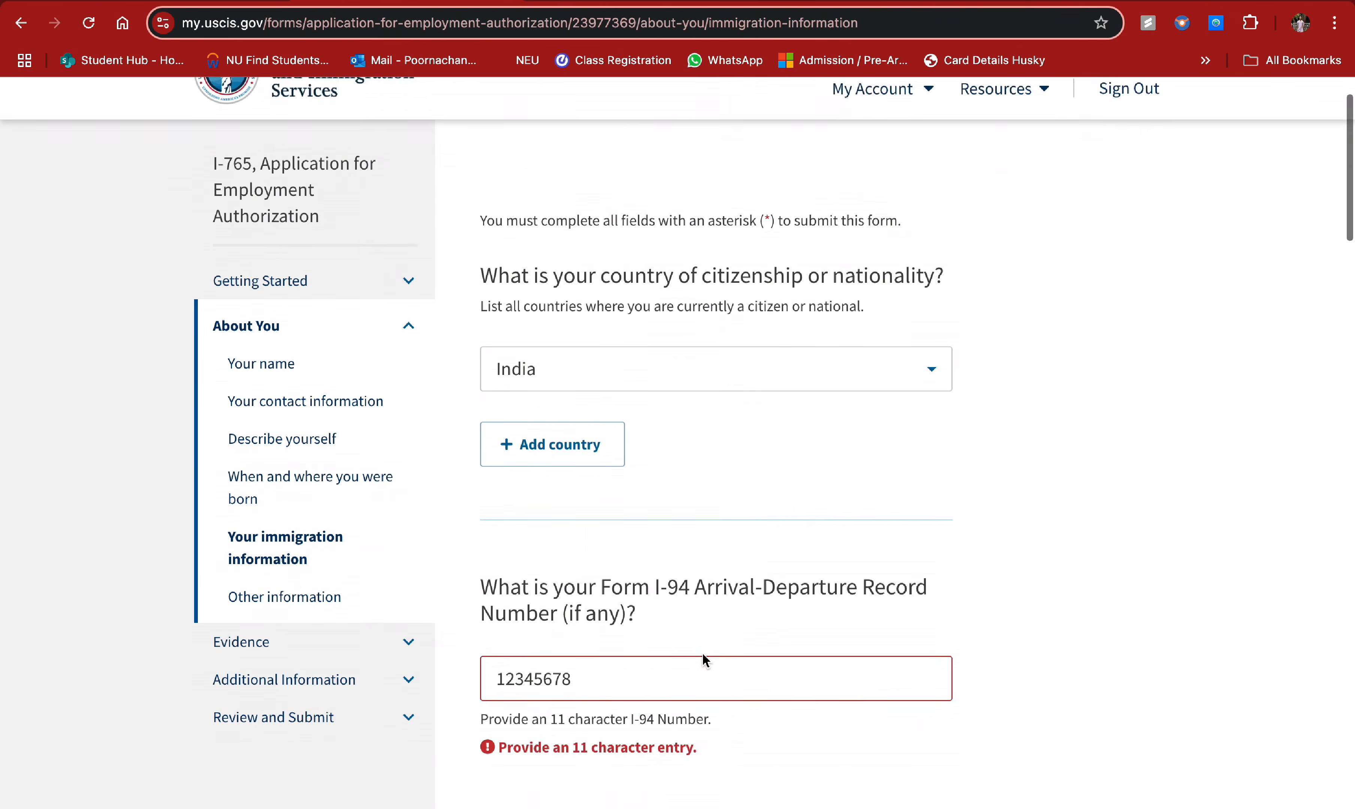
# - Append 901 to the I-94 record number to reach 11 characters, then return to Review and Submit
pyautogui.scroll(-2, 703, 657)
pyautogui.click(601, 577)
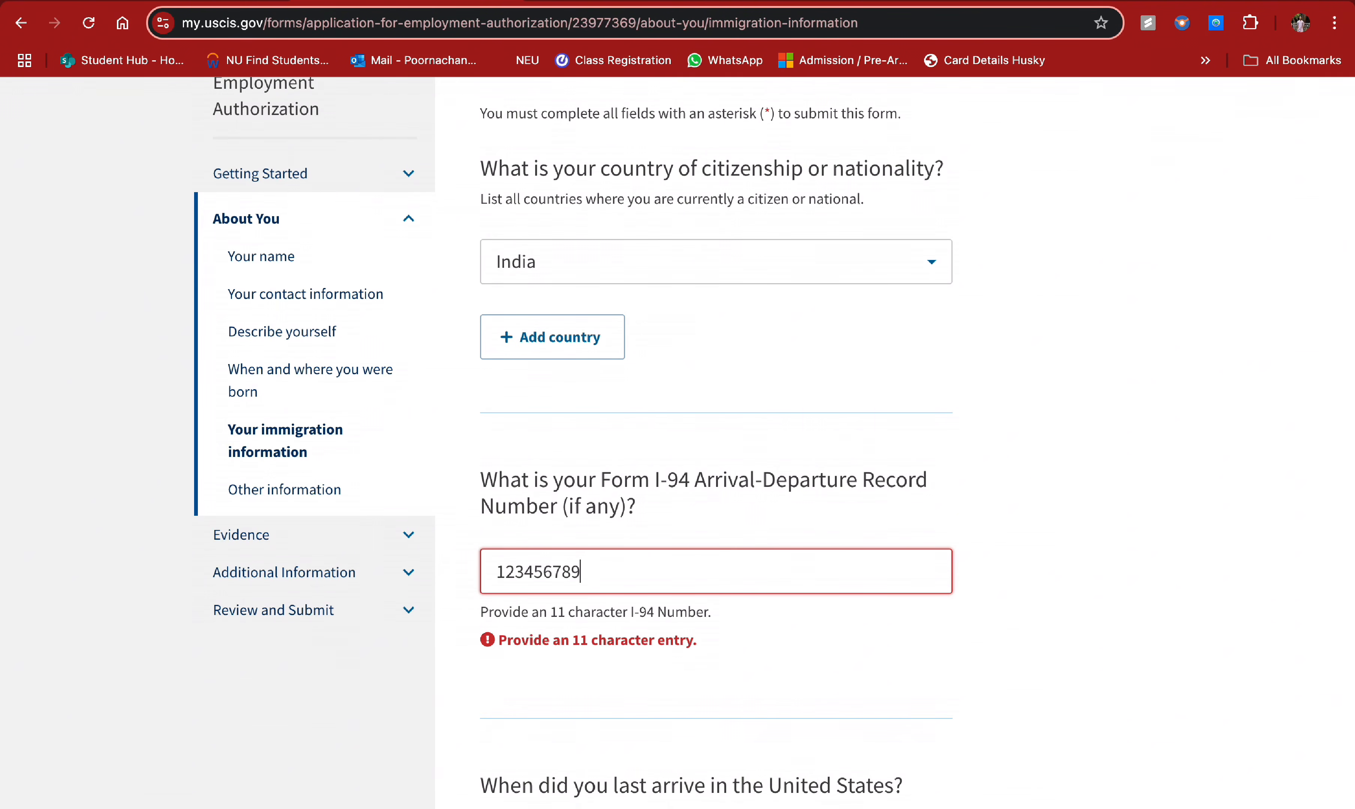
pyautogui.write('901')
pyautogui.scroll(-20, 665, 646)
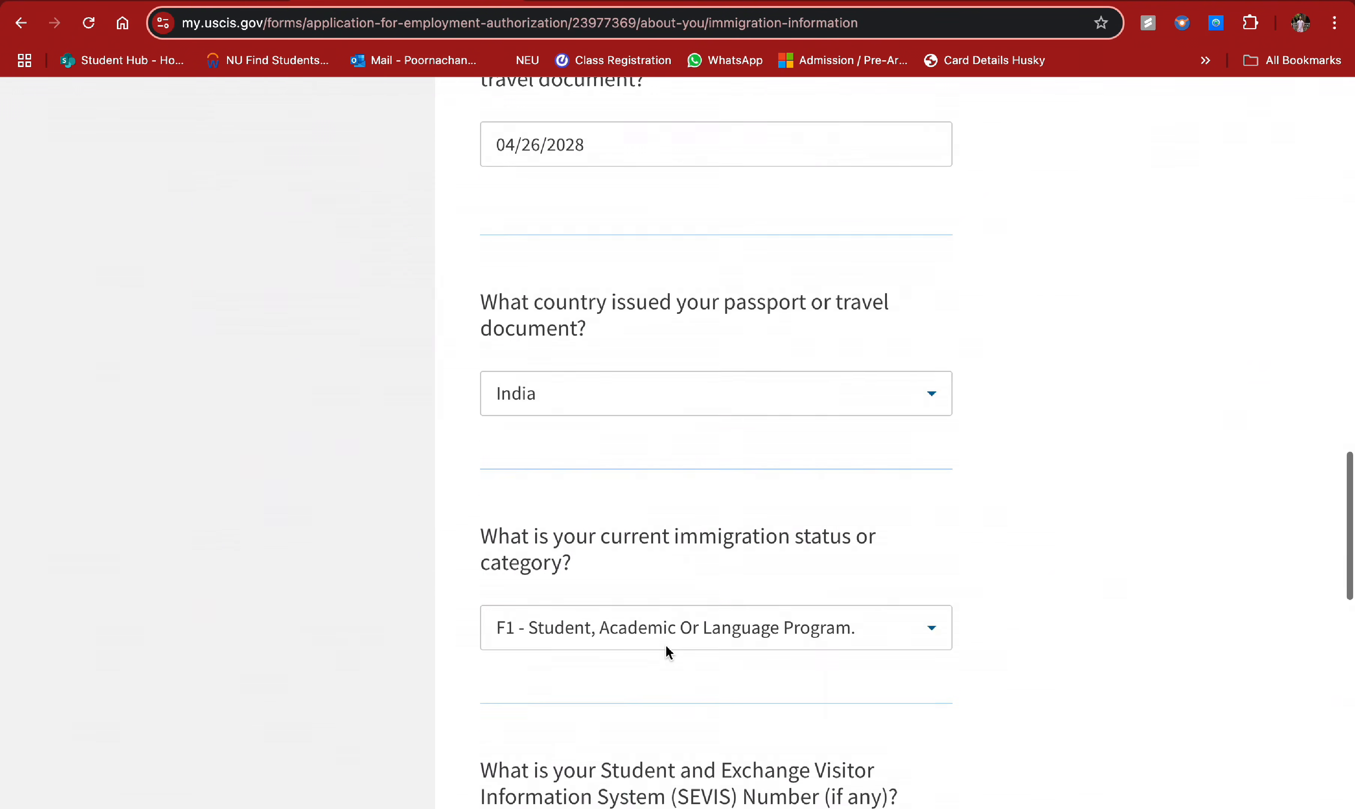
pyautogui.scroll(10, 732, 561)
pyautogui.scroll(15, 741, 551)
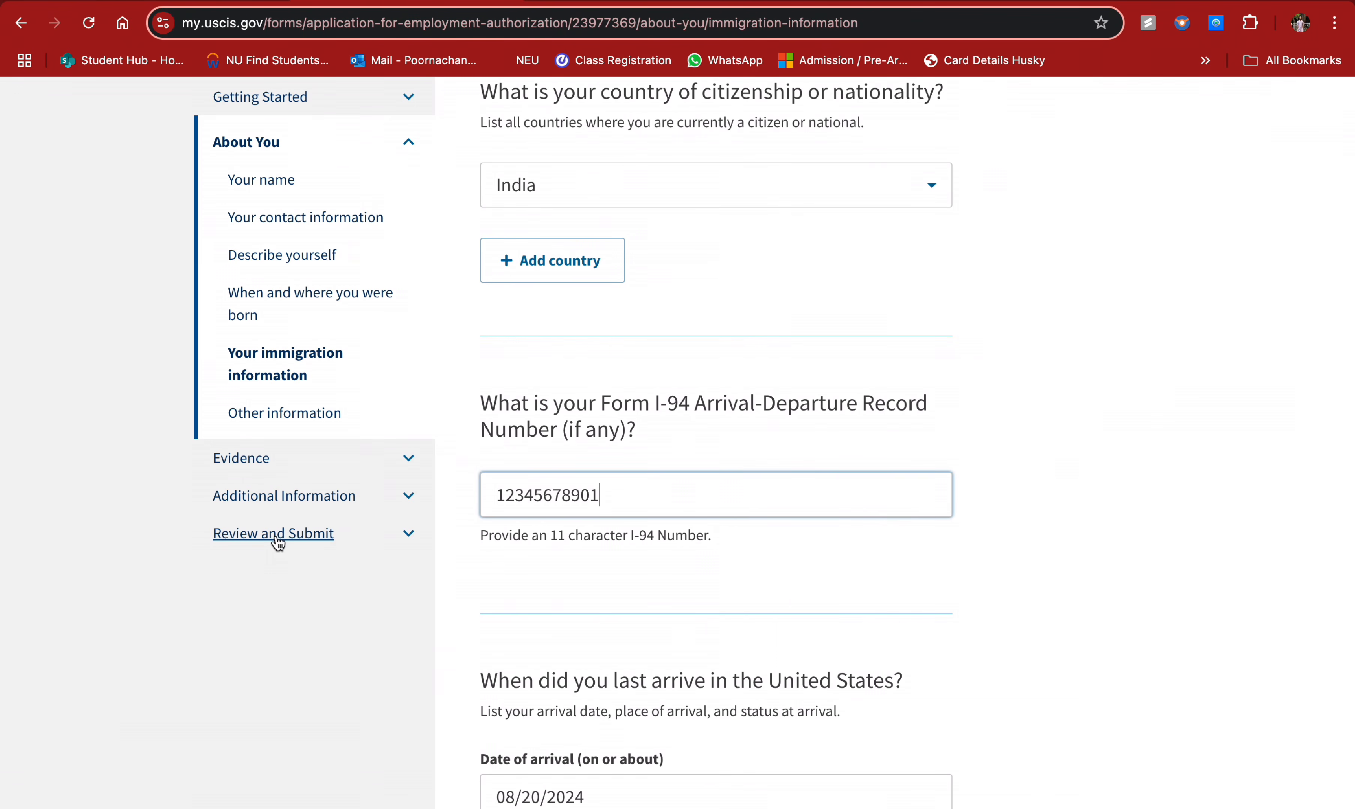
pyautogui.click(275, 520)
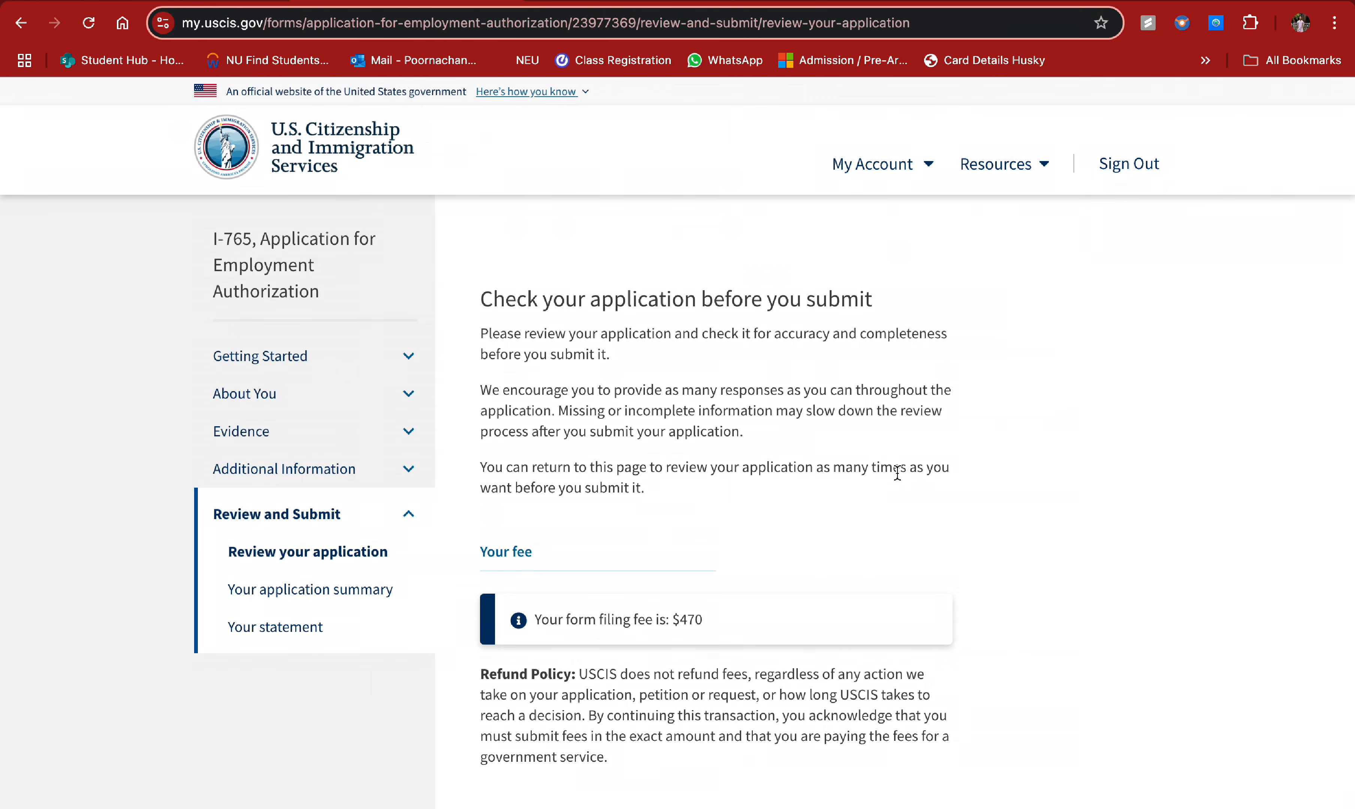
# - Confirm the review lists no alerts or warnings and continue to the application summary
pyautogui.scroll(-10, 896, 473)
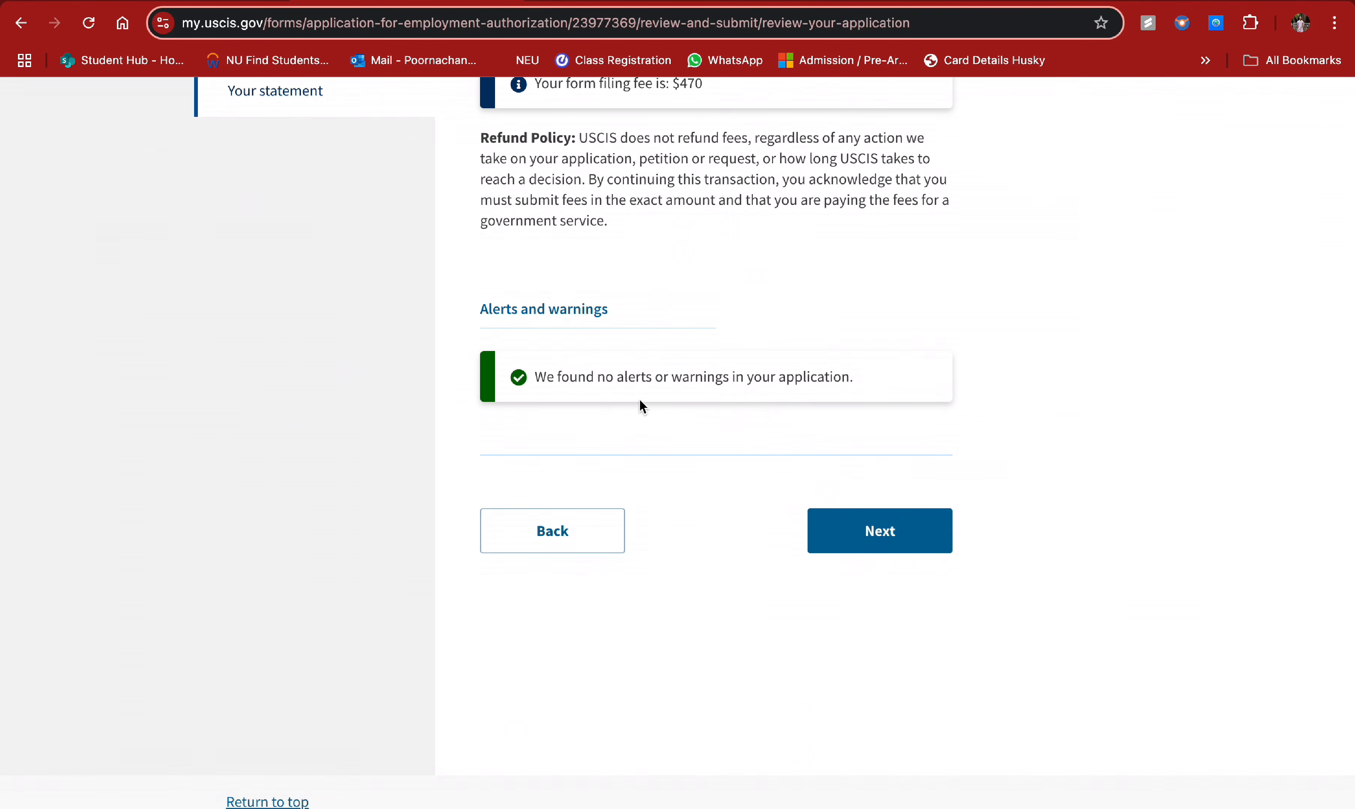
pyautogui.moveTo(538, 377); pyautogui.dragTo(861, 378)
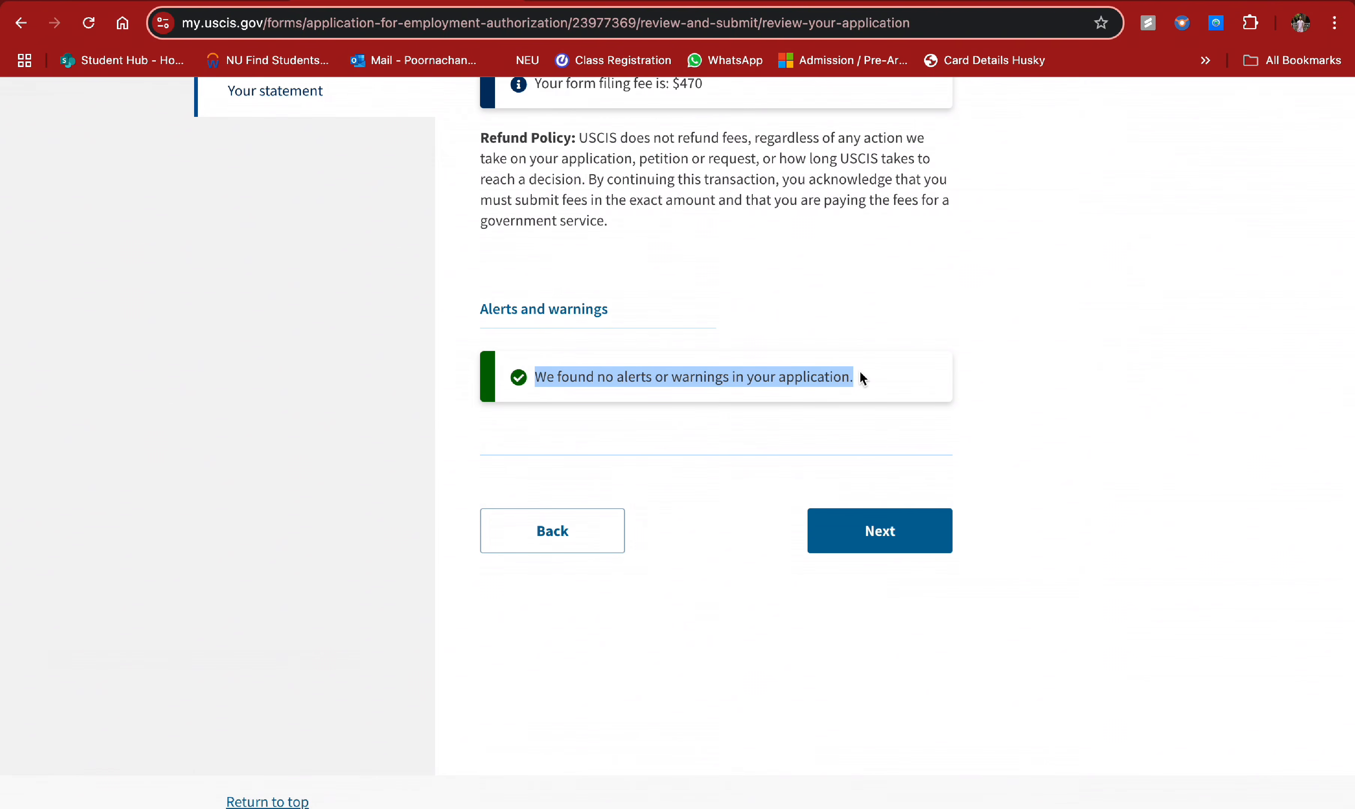
pyautogui.click(538, 376)
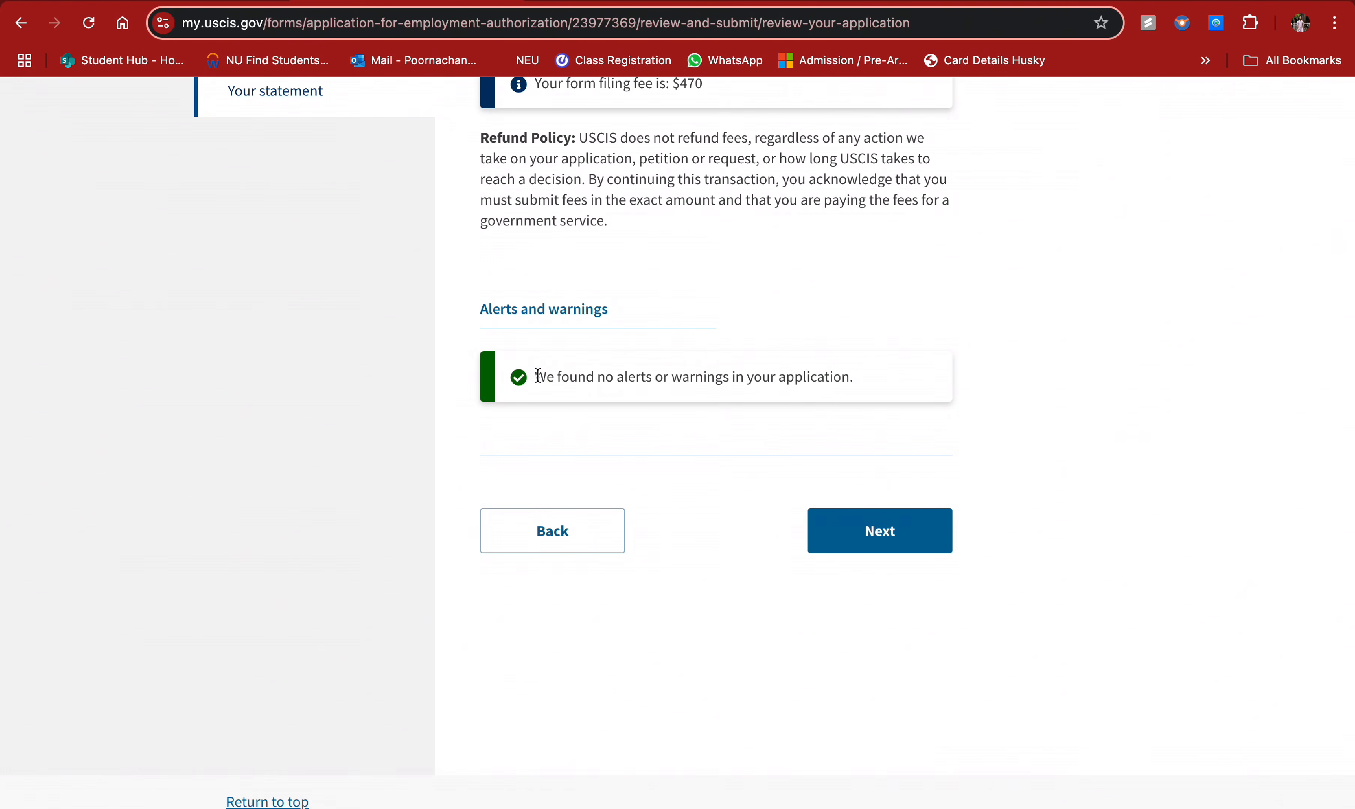
pyautogui.moveTo(537, 376); pyautogui.dragTo(800, 410)
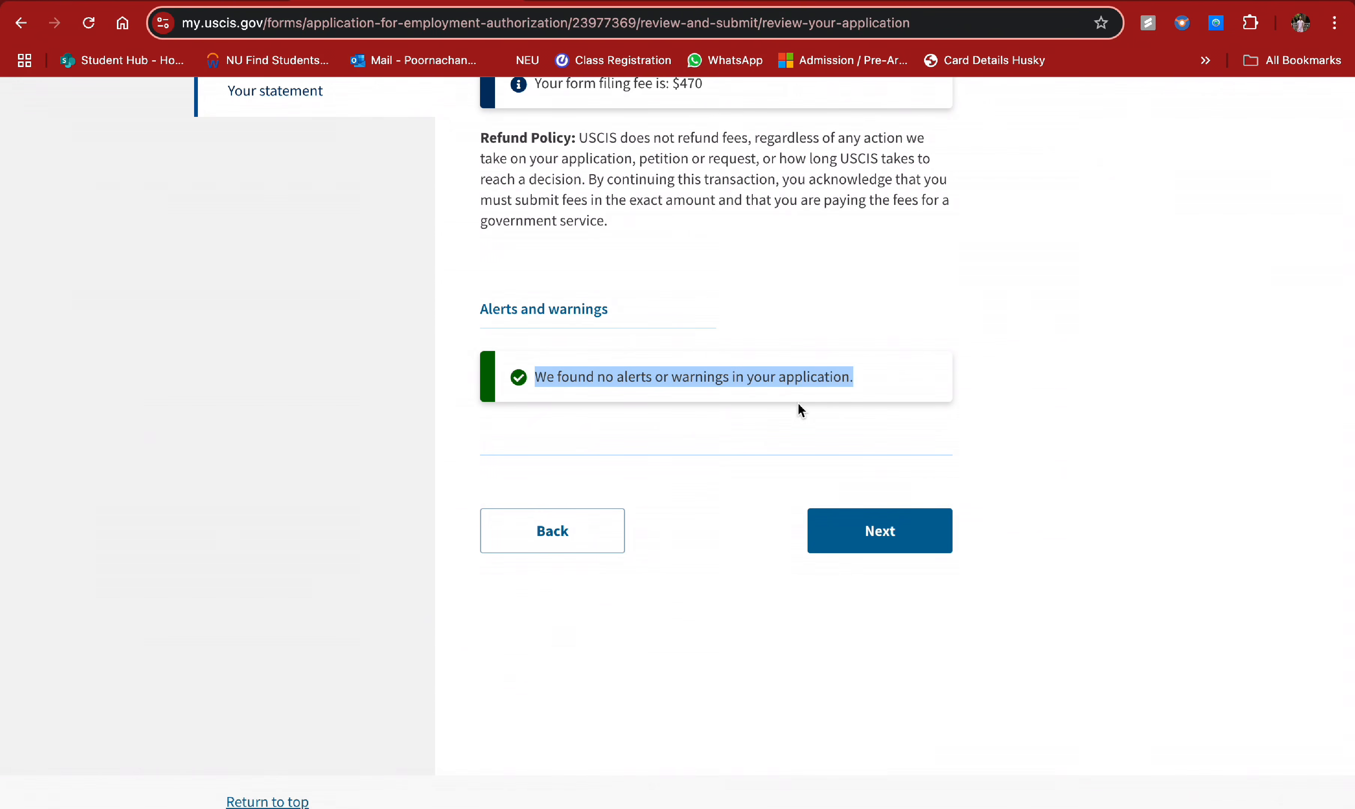
pyautogui.click(867, 380)
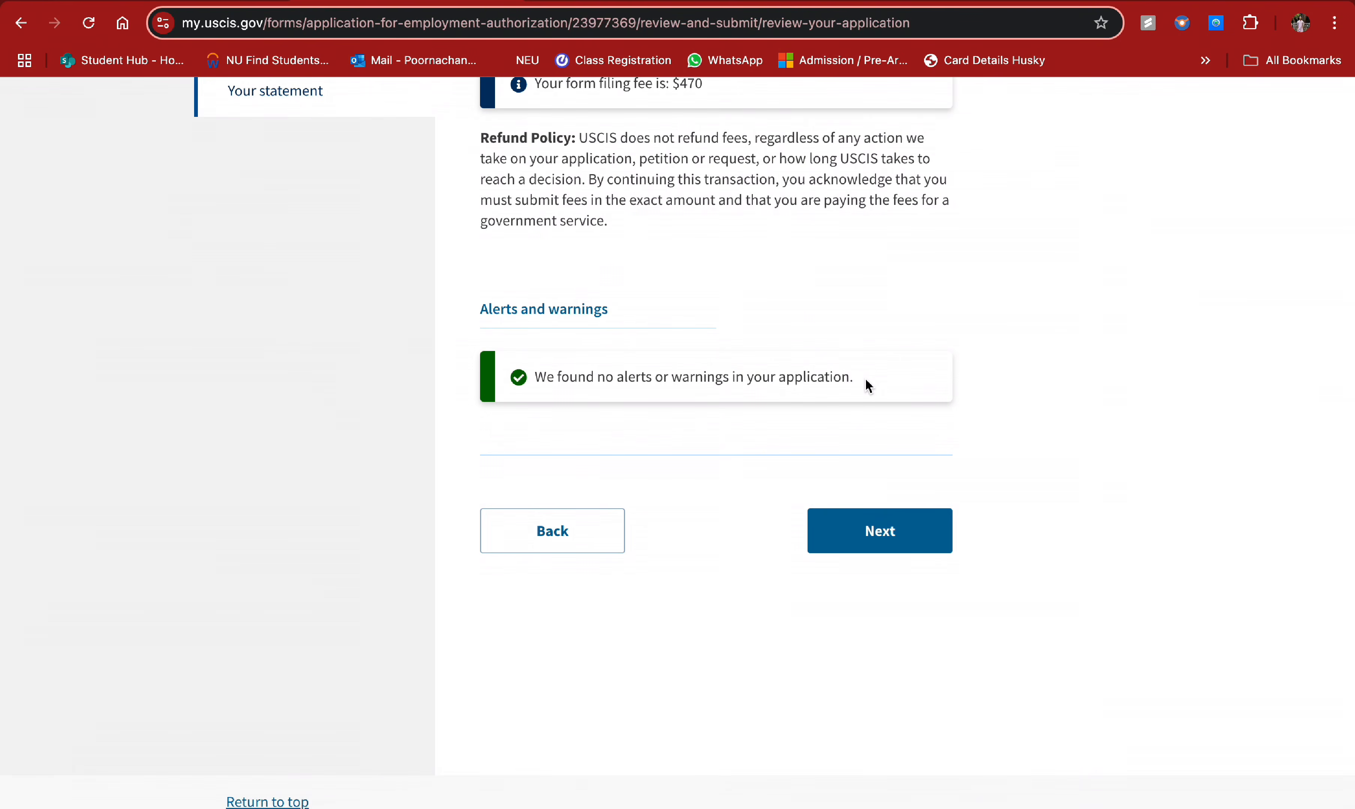
pyautogui.click(873, 532)
# - Scroll through the application summary and go on to the applicant's statement page
pyautogui.scroll(-8, 765, 484)
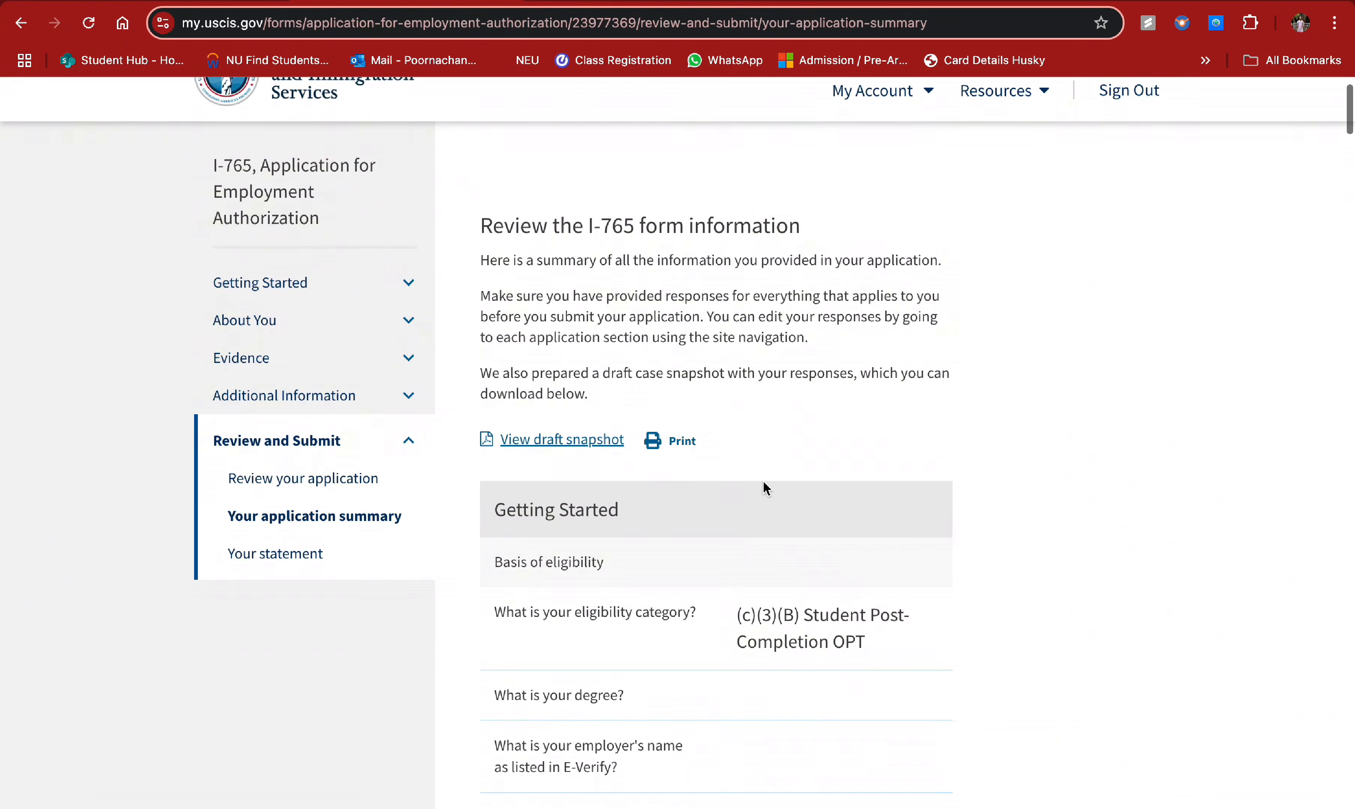
pyautogui.scroll(-20, 764, 484)
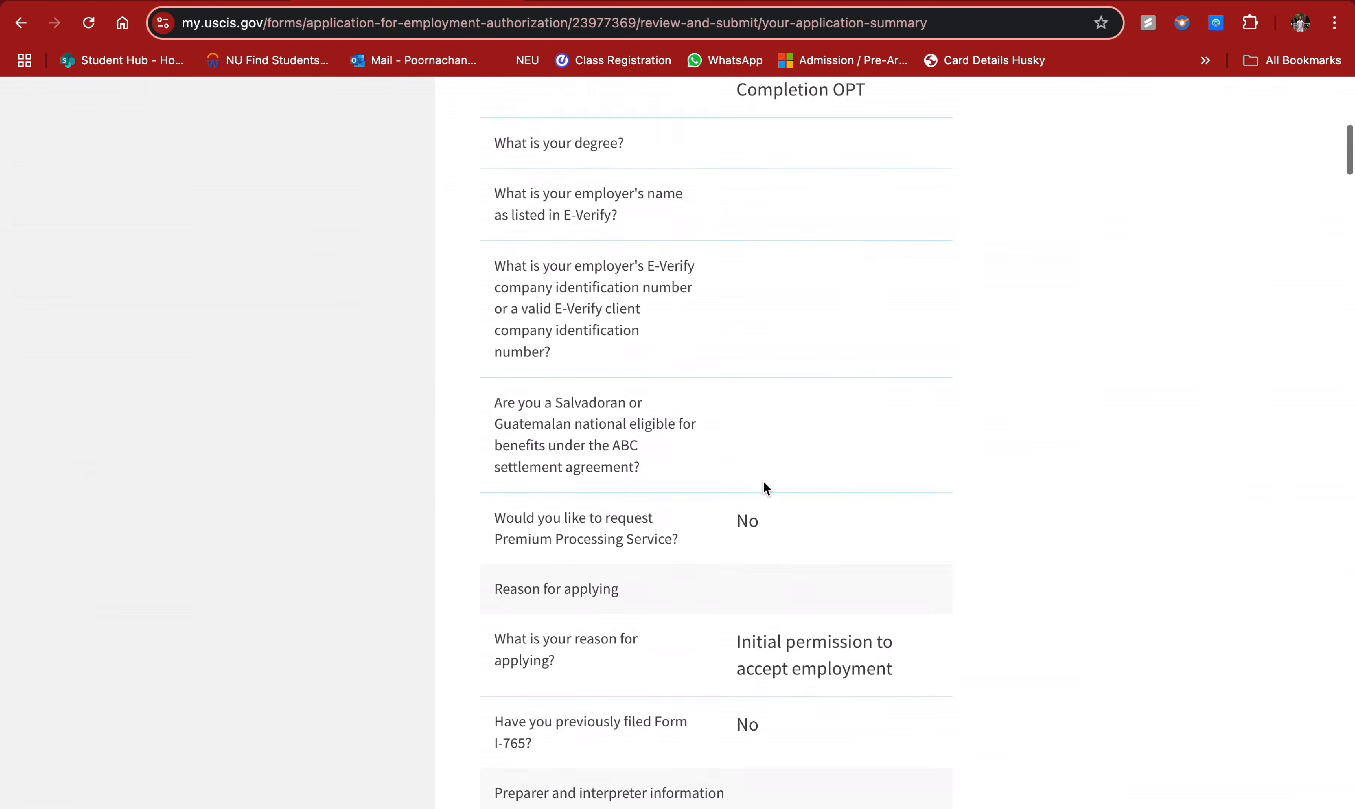
pyautogui.scroll(-20, 764, 487)
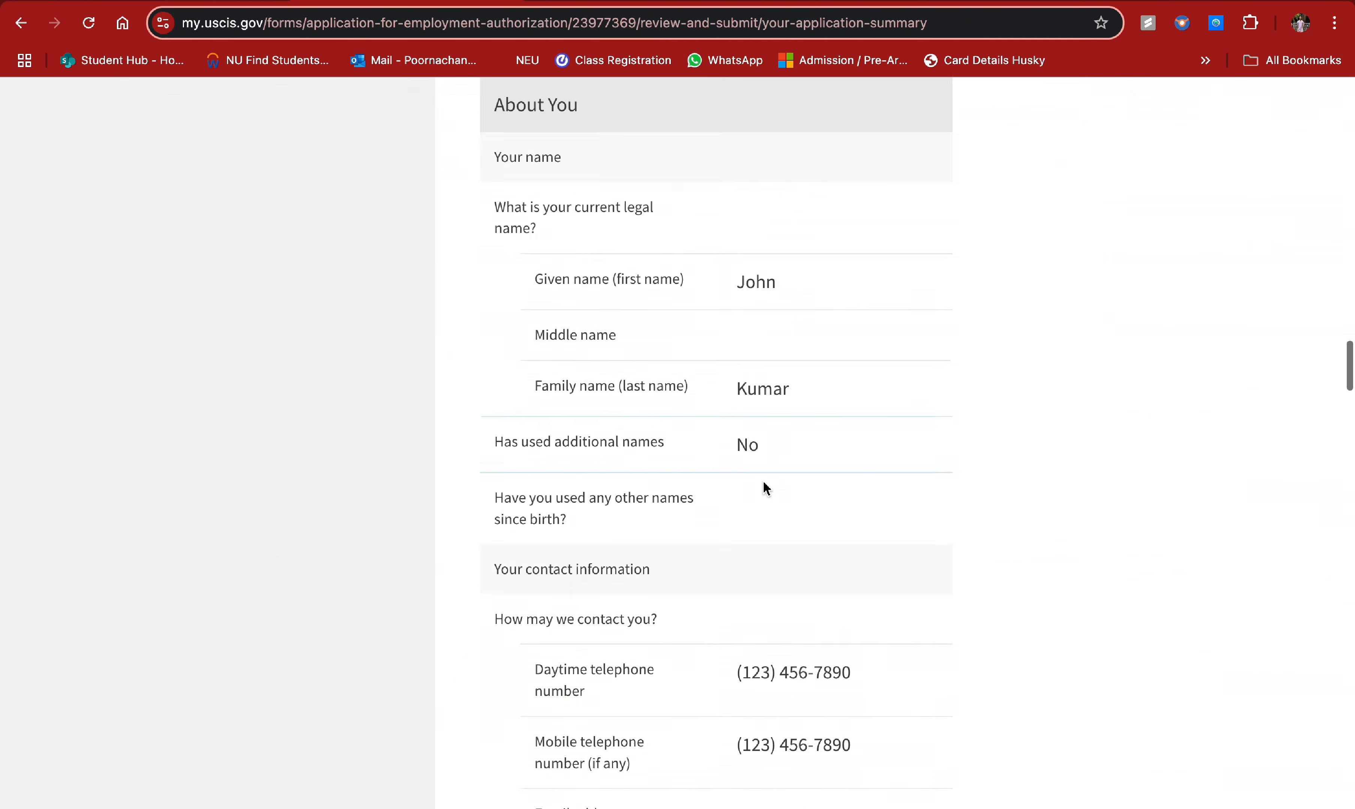
pyautogui.scroll(-10, 764, 487)
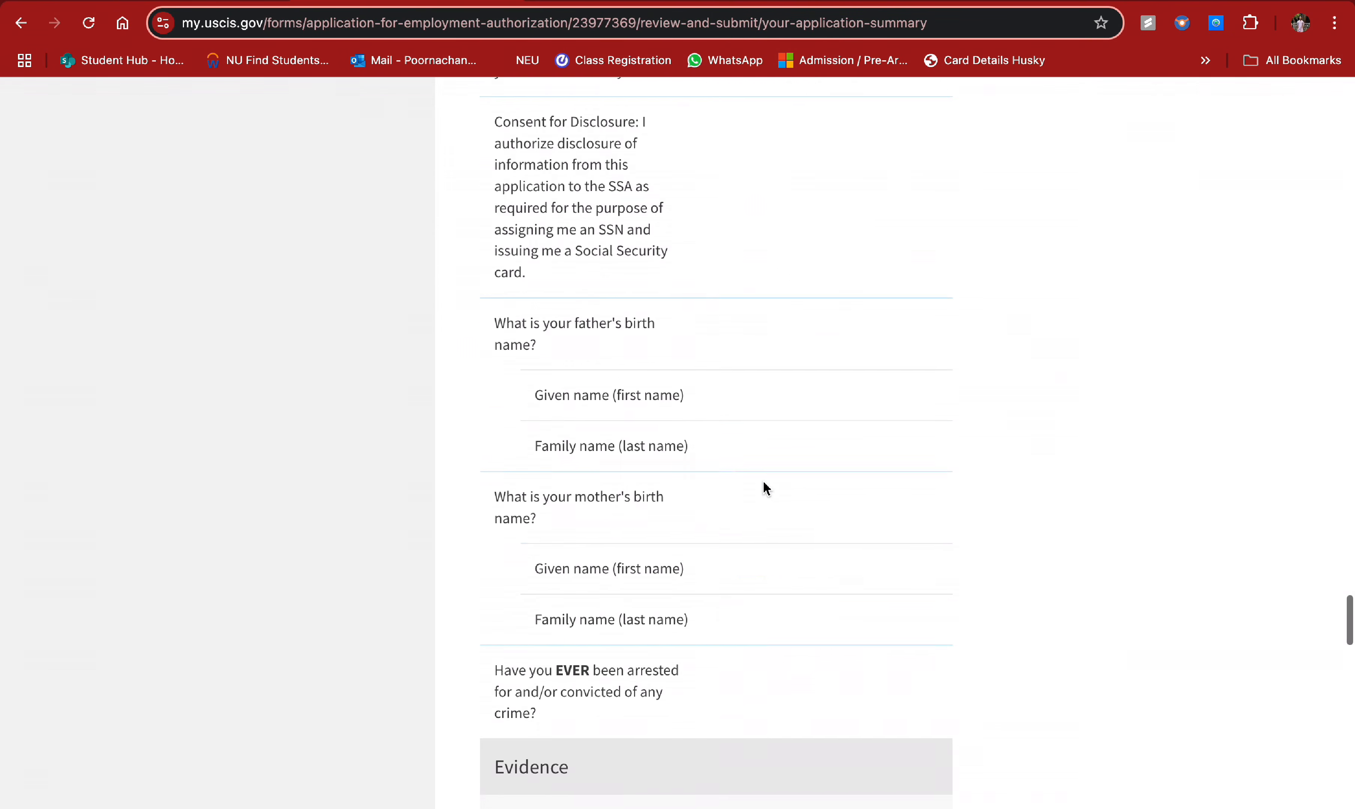
pyautogui.scroll(15, 762, 480)
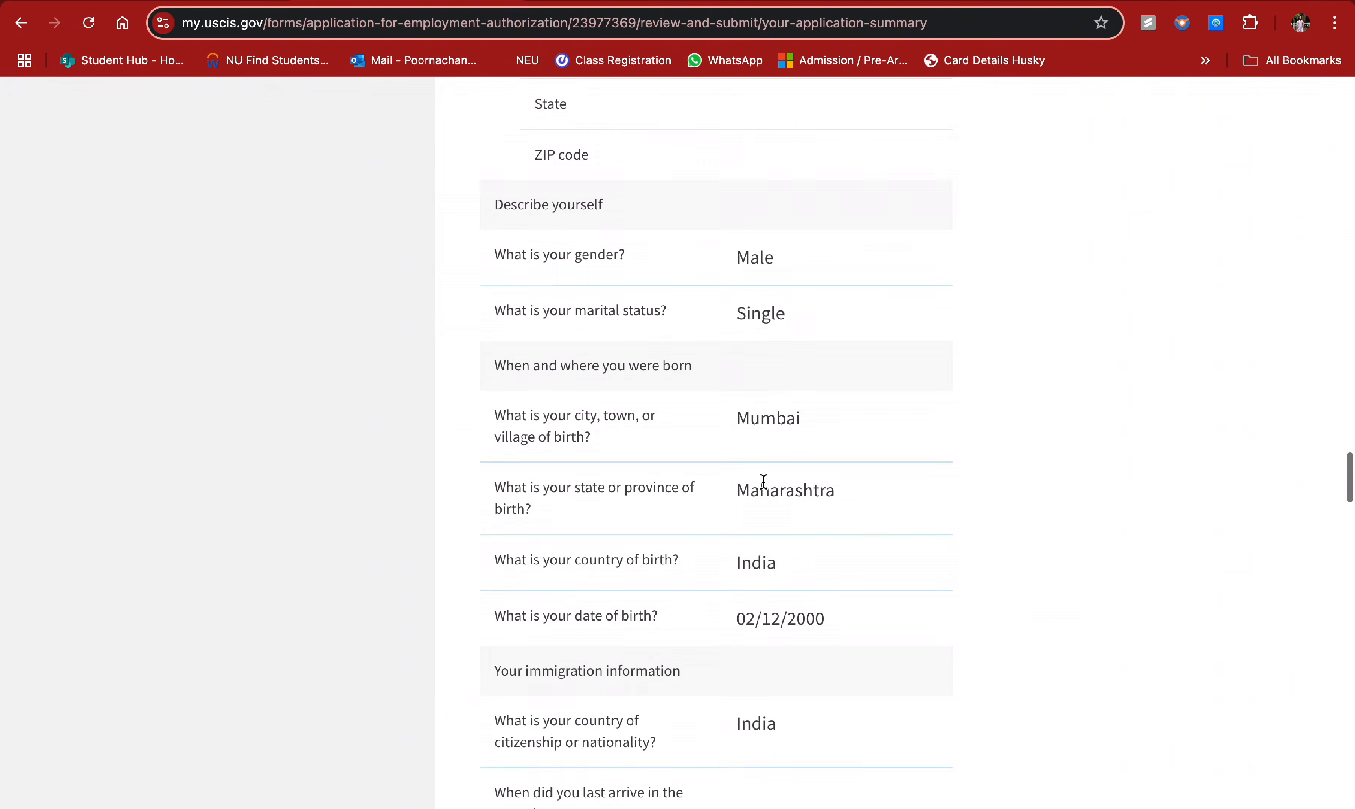
pyautogui.scroll(-3, 696, 442)
pyautogui.scroll(-12, 695, 443)
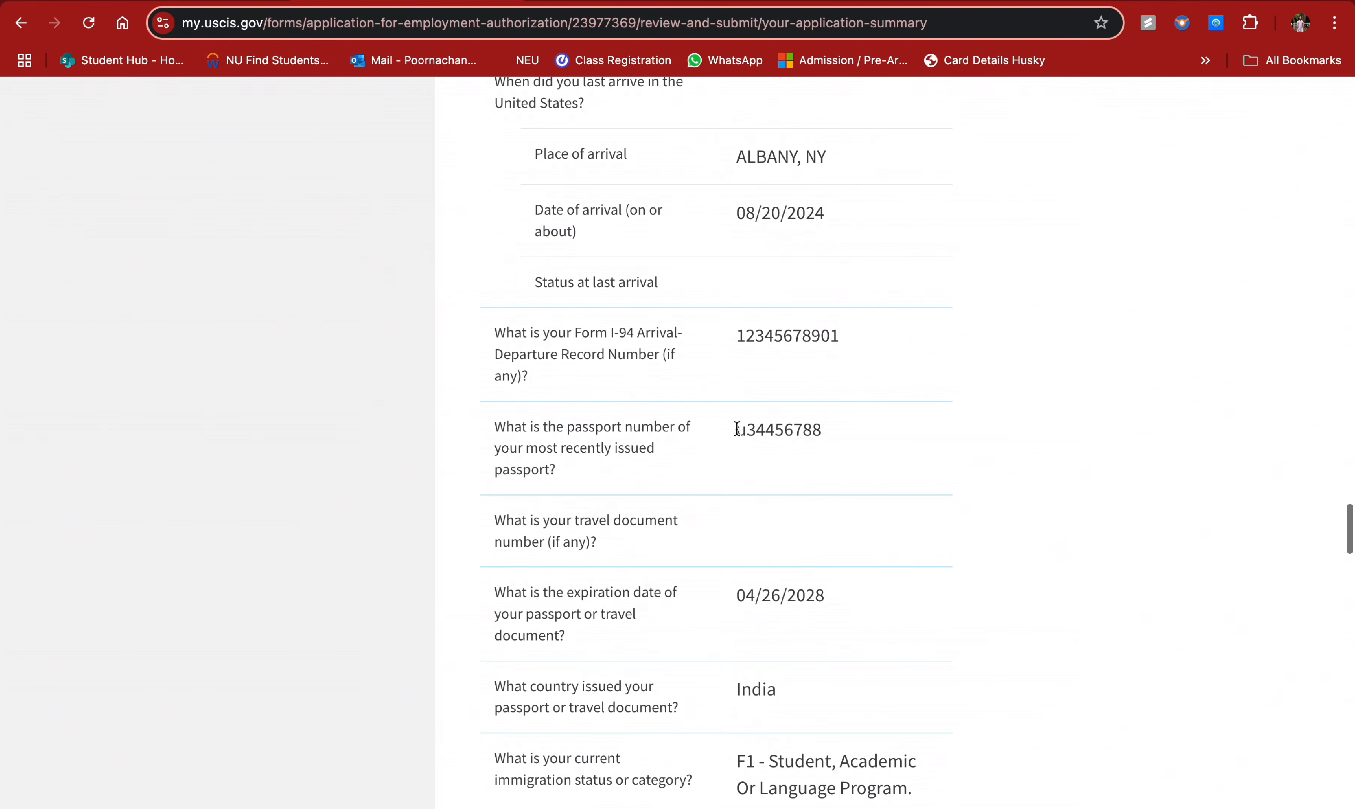
pyautogui.scroll(-9, 736, 430)
pyautogui.scroll(-8, 735, 434)
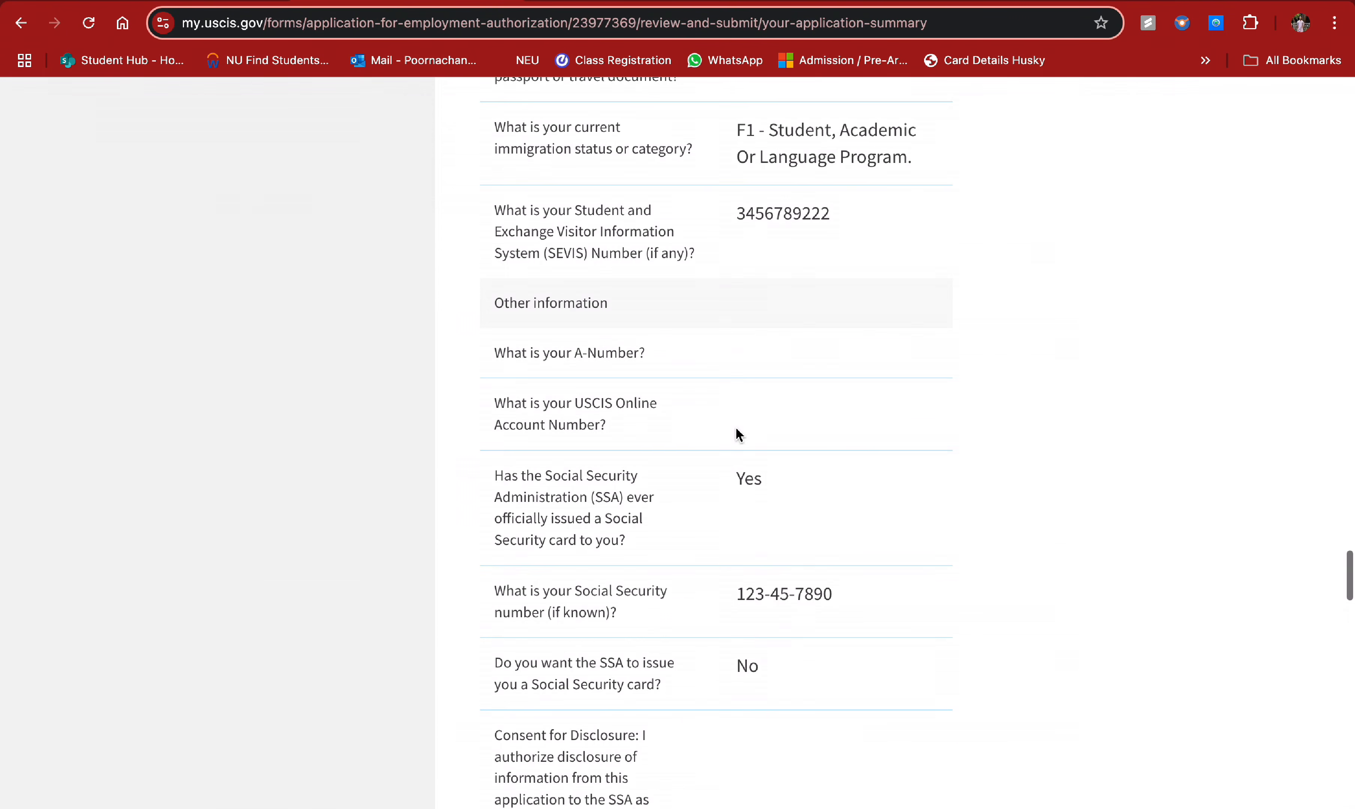
pyautogui.scroll(-1, 743, 496)
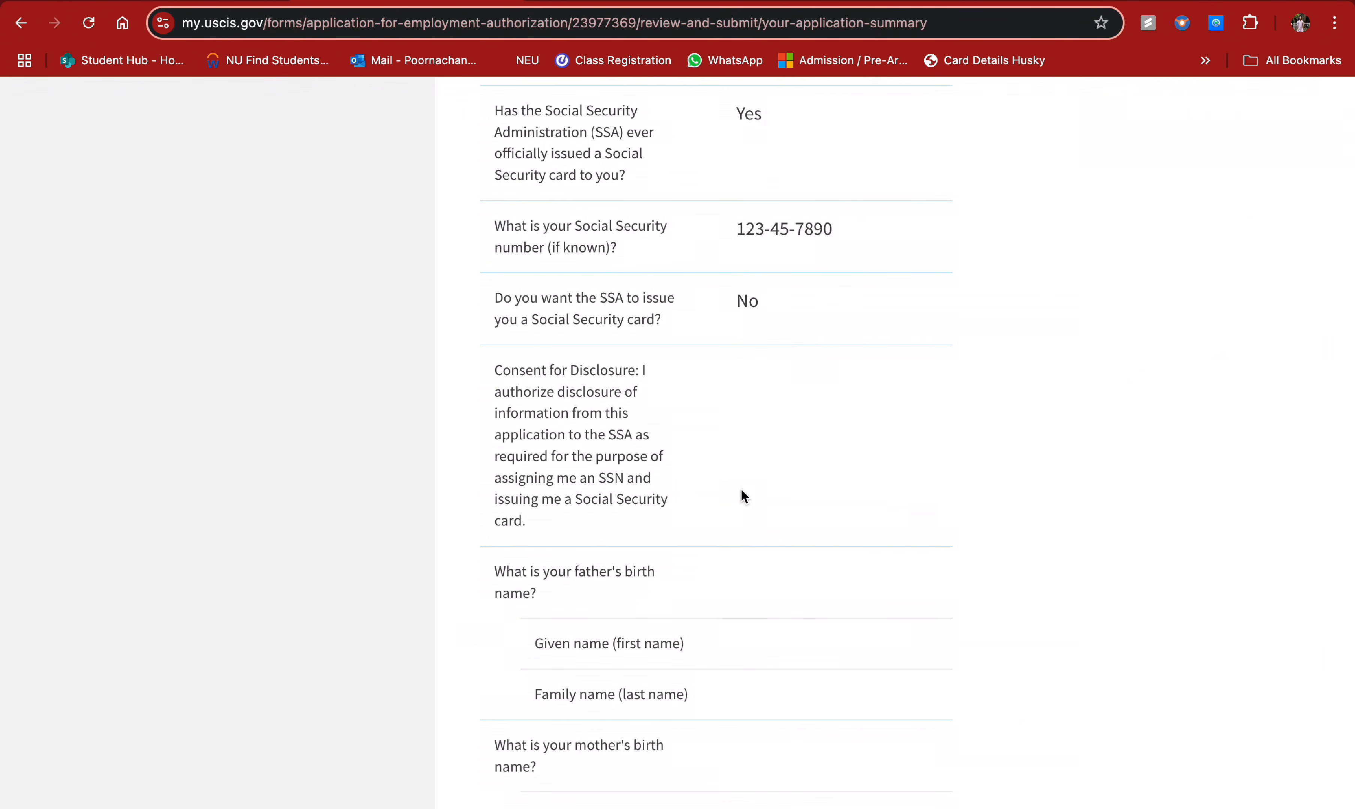
pyautogui.scroll(-15, 744, 497)
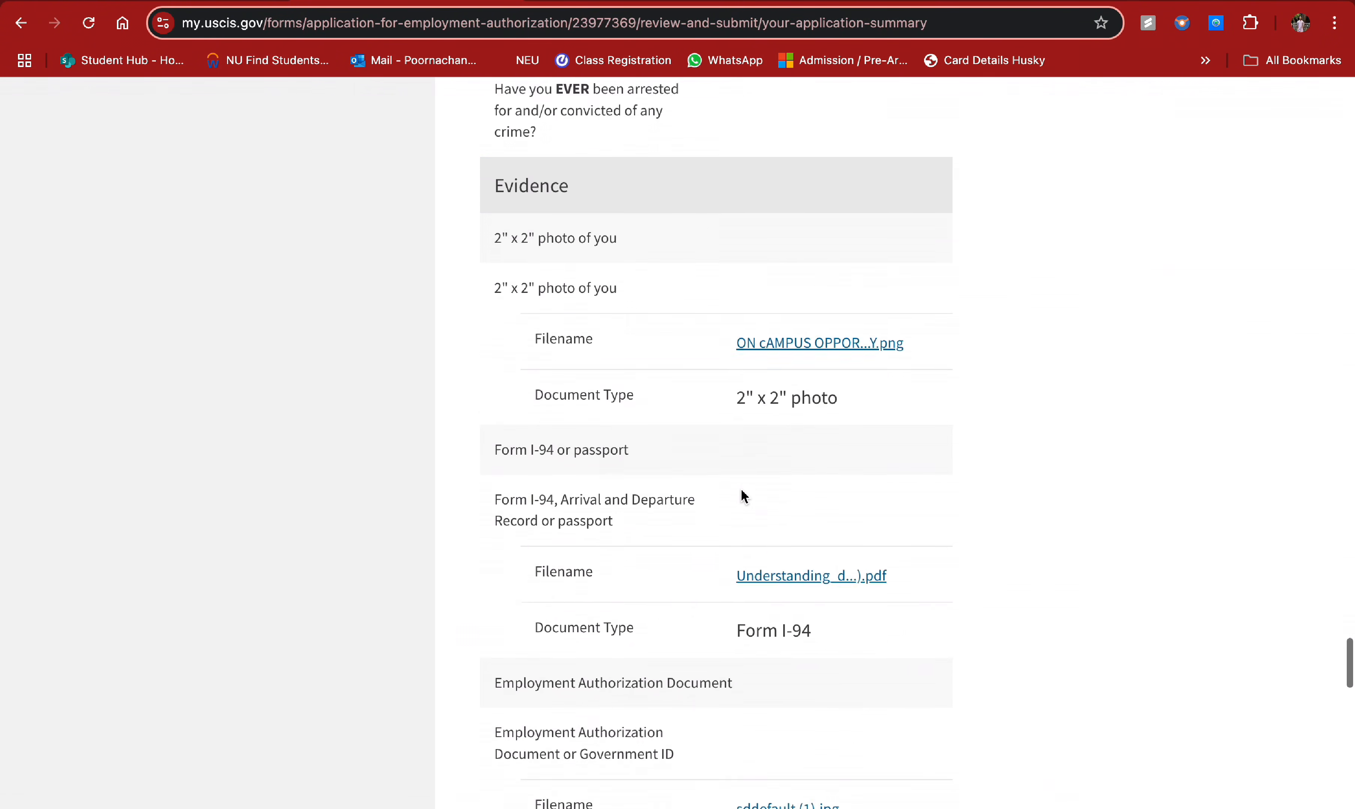
pyautogui.scroll(-20, 743, 496)
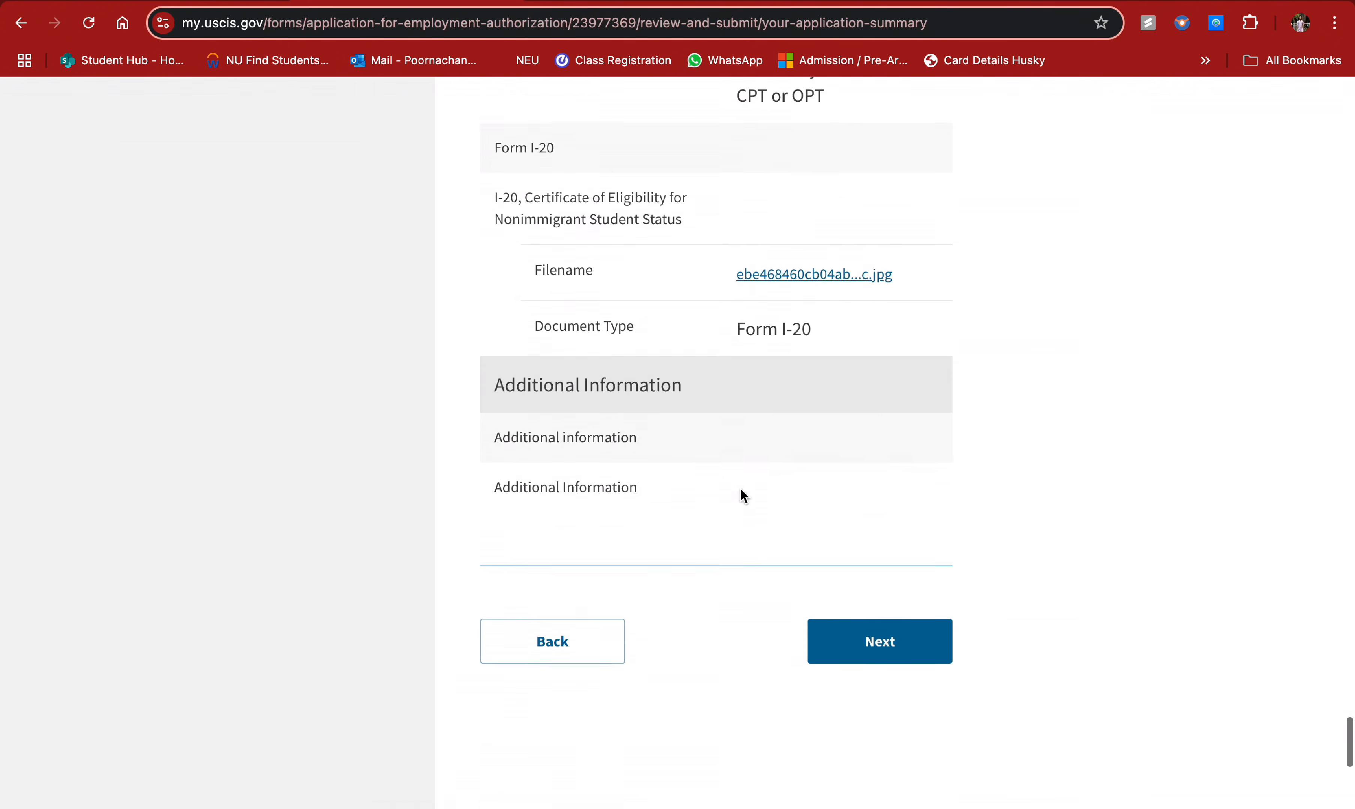
pyautogui.scroll(-1, 744, 496)
pyautogui.click(865, 589)
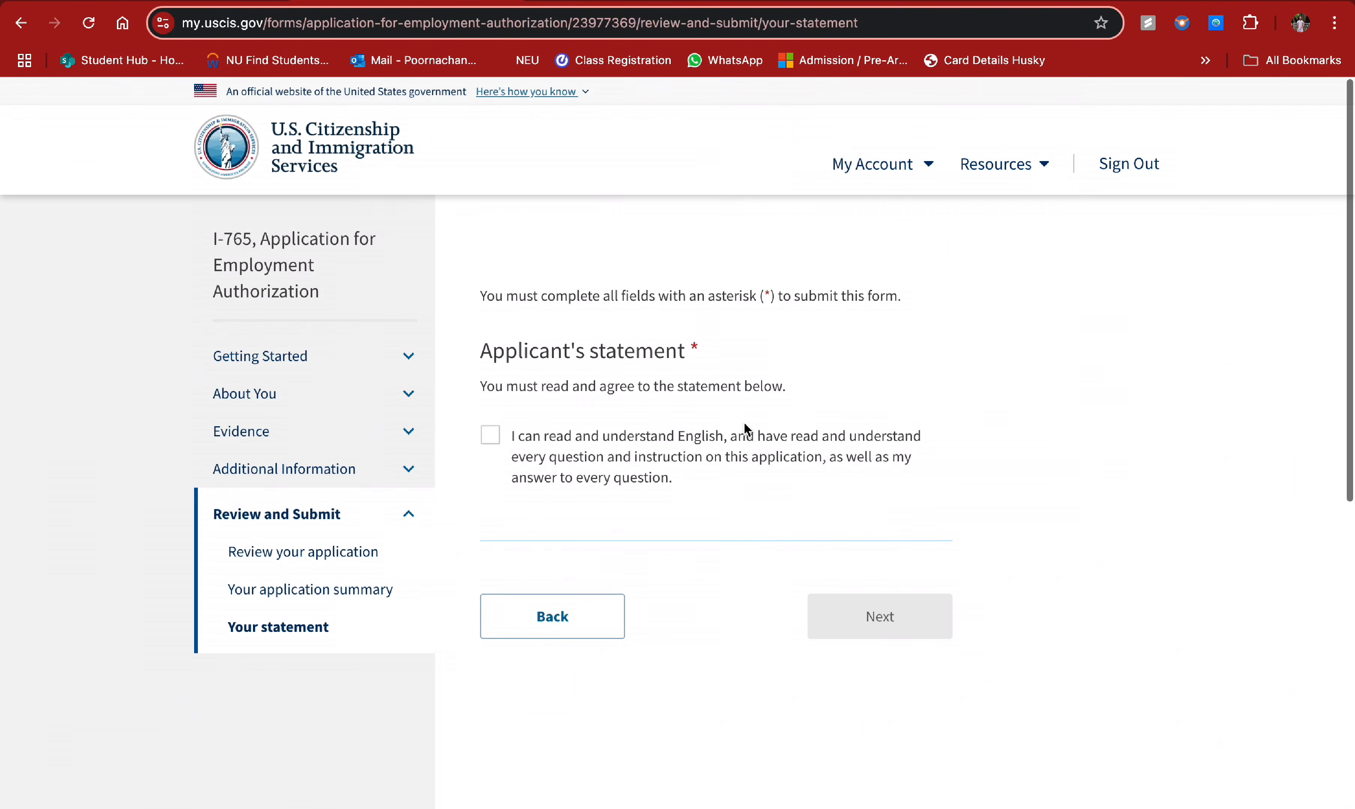
# - Agree to the applicant's statement about understanding English and continue to the signature page
pyautogui.click(491, 435)
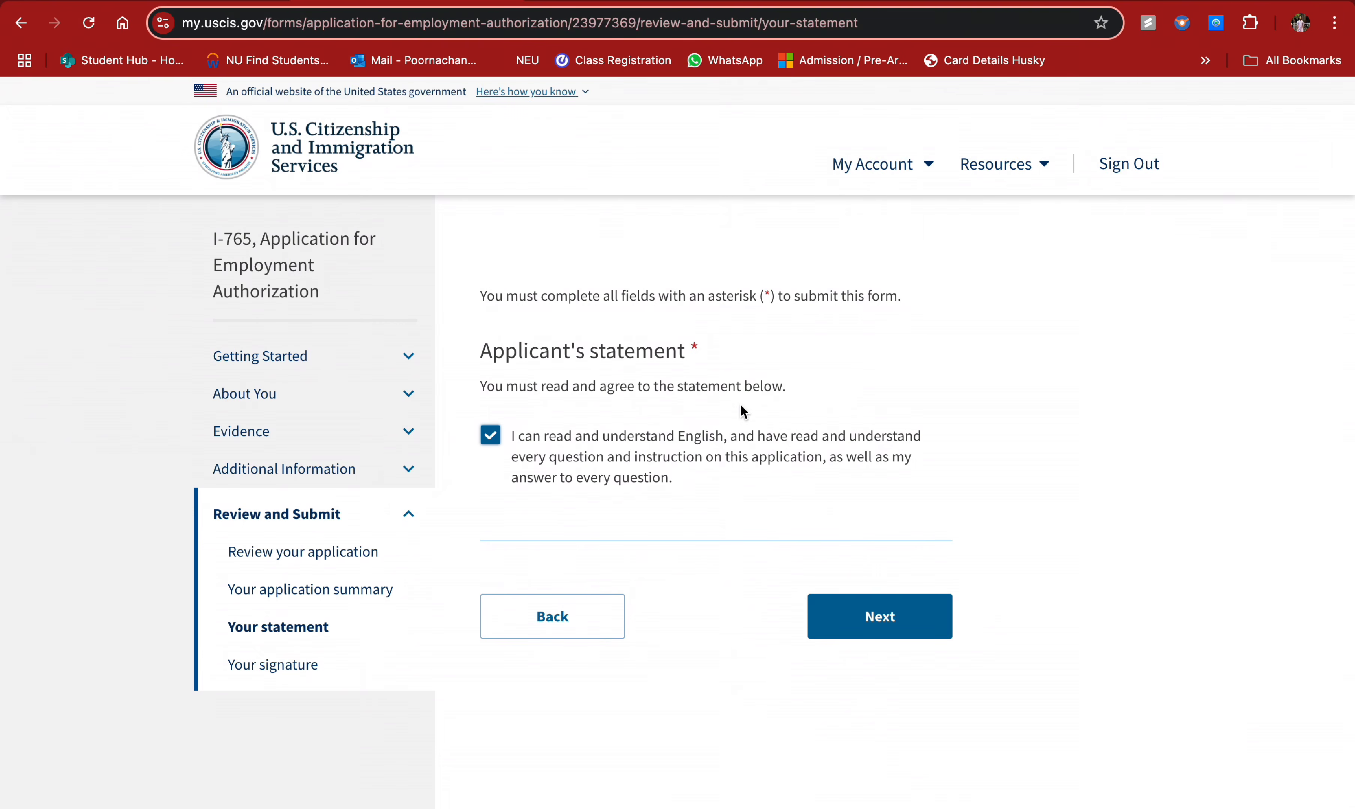
pyautogui.scroll(-1, 755, 493)
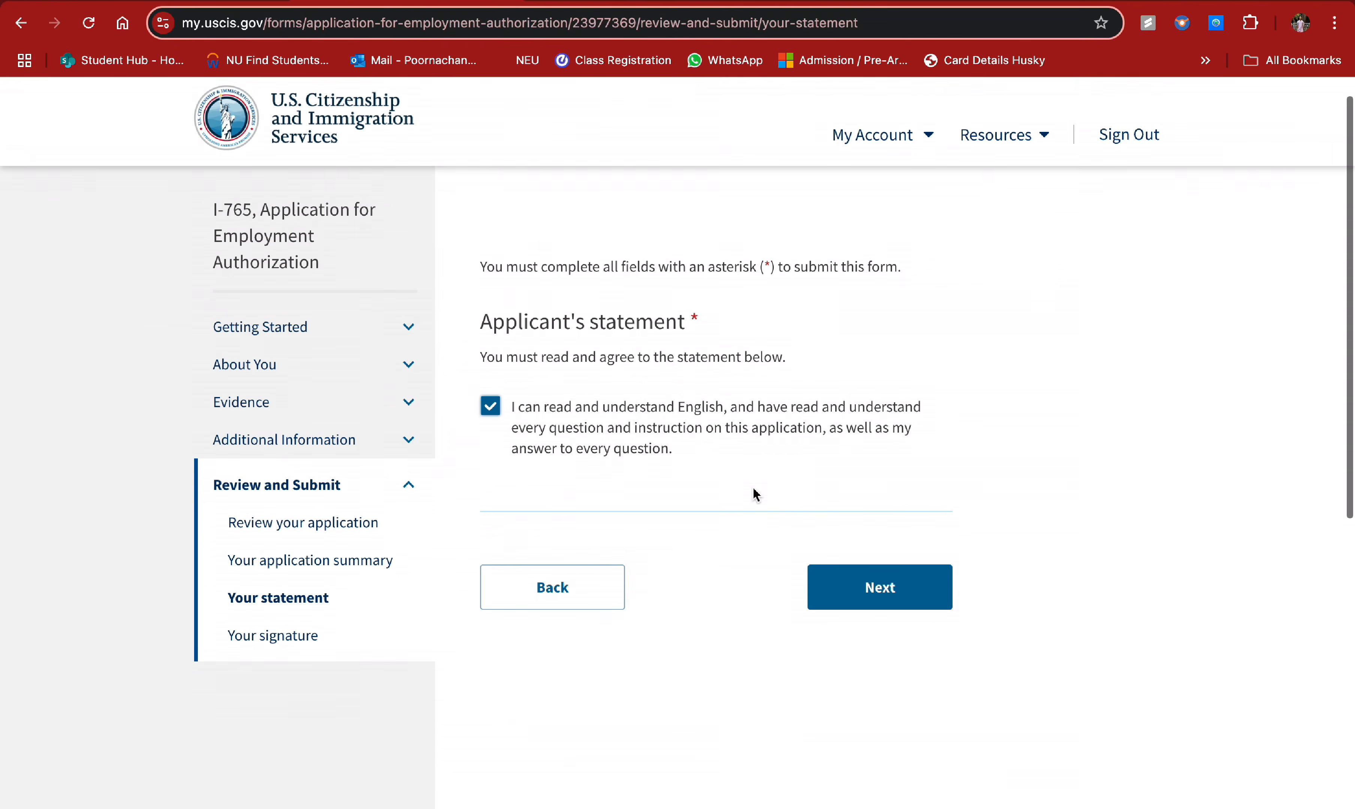
pyautogui.click(881, 599)
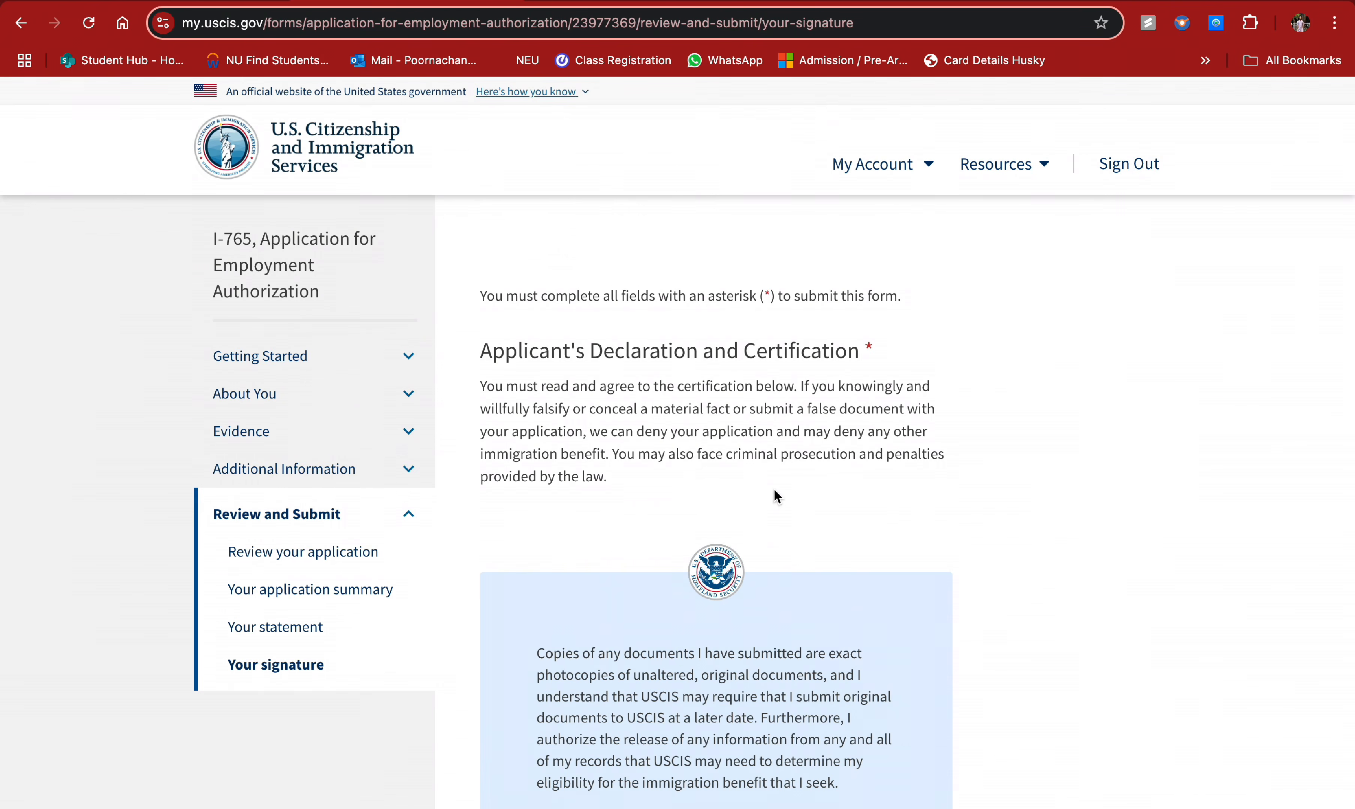
# - Accept the certification, enter the applicant's full legal name as the digital signature, and proceed to payment
pyautogui.scroll(-2, 773, 489)
pyautogui.scroll(-4, 707, 313)
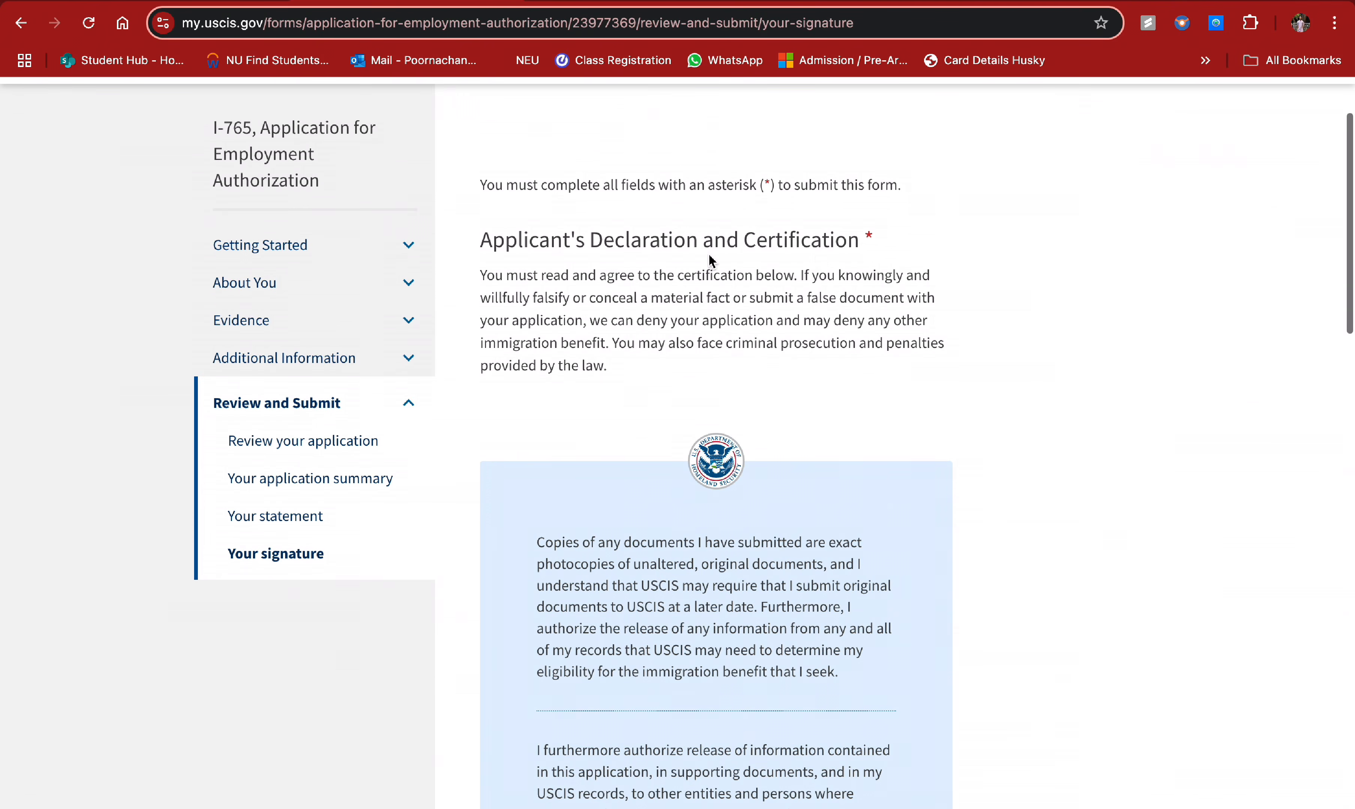
pyautogui.scroll(-10, 596, 332)
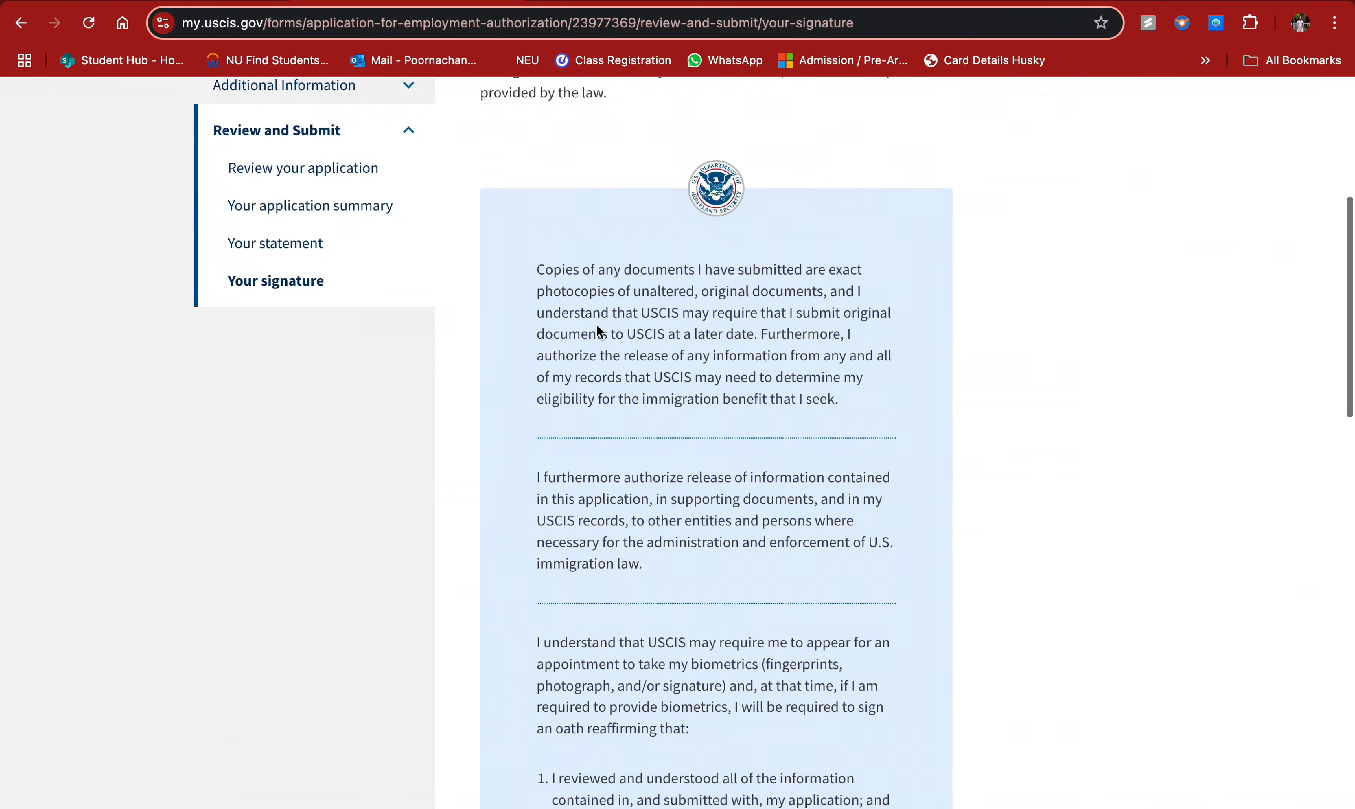
pyautogui.scroll(5, 558, 586)
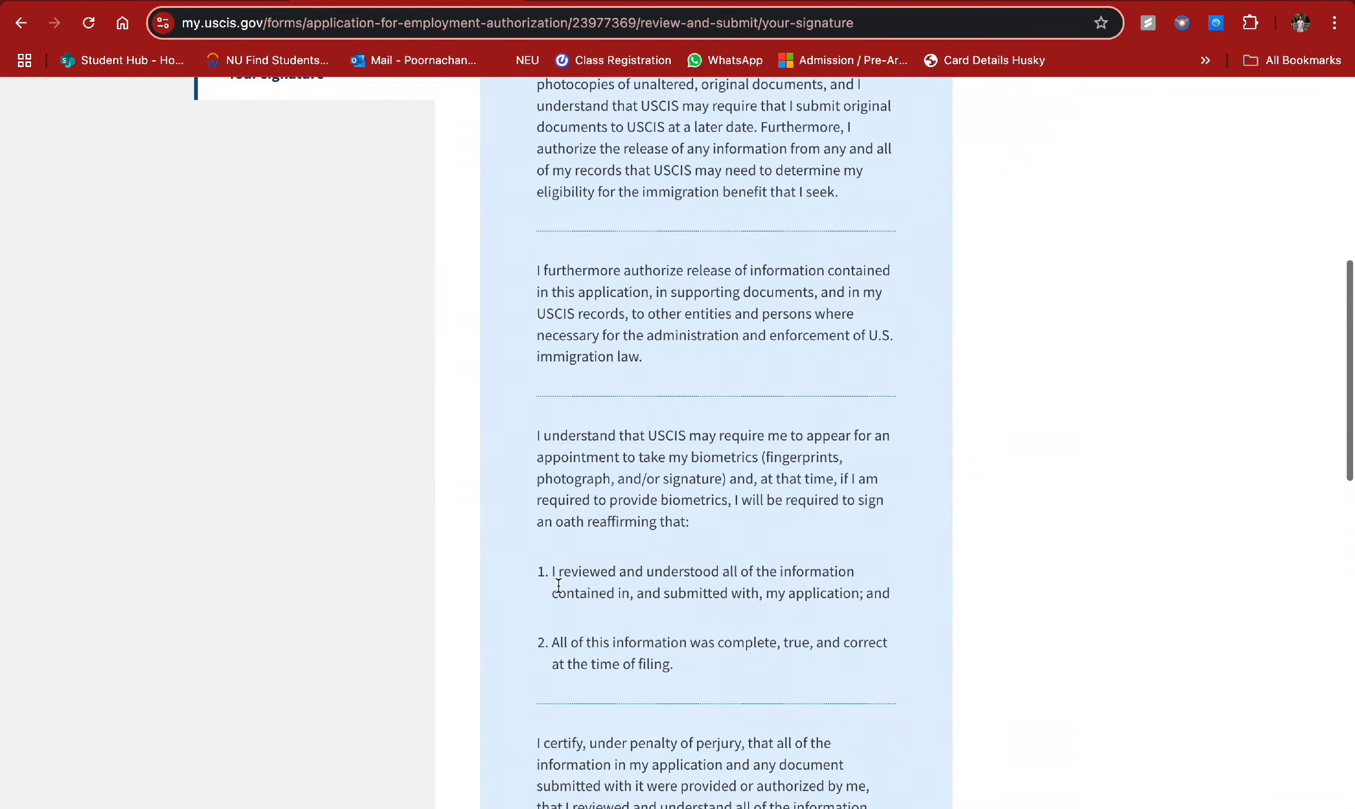
pyautogui.scroll(1, 558, 585)
pyautogui.scroll(-6, 557, 586)
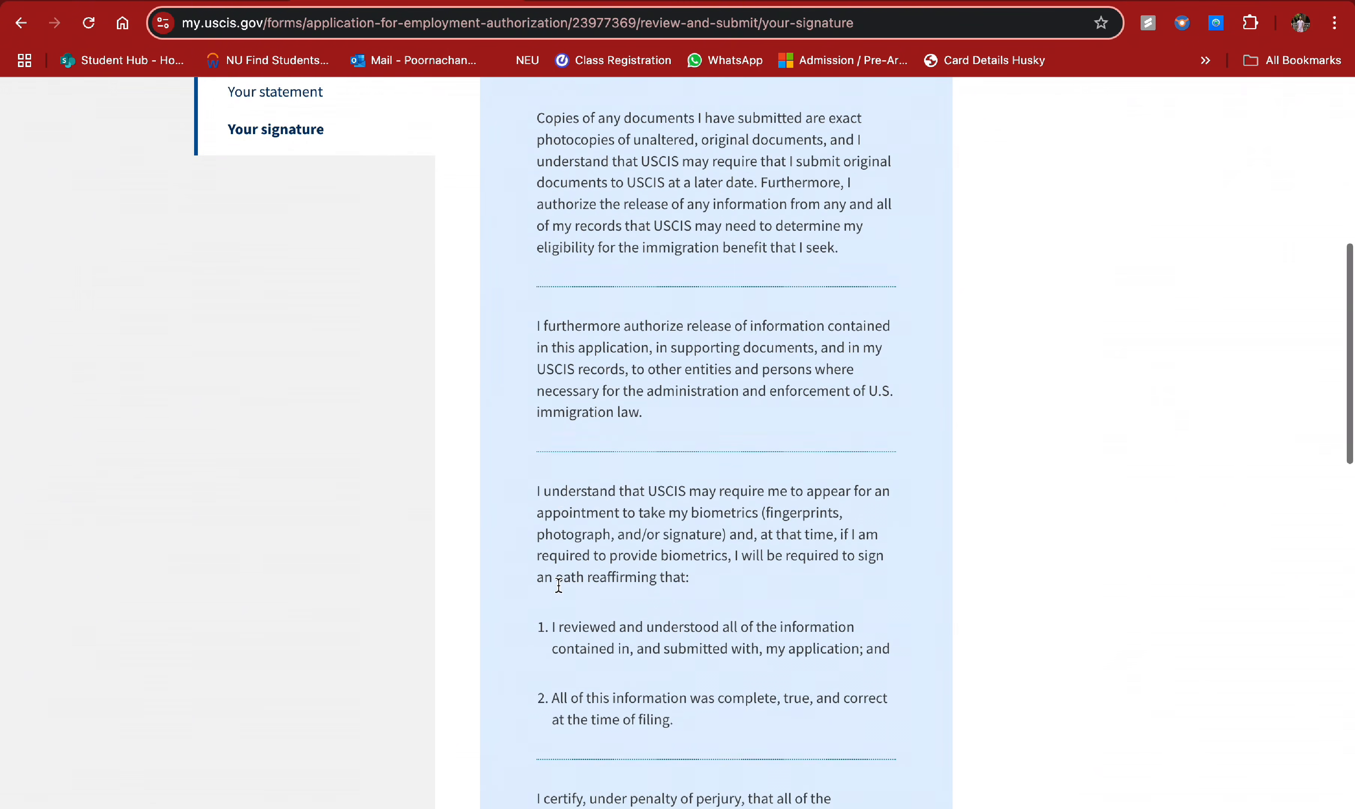
pyautogui.click(549, 615)
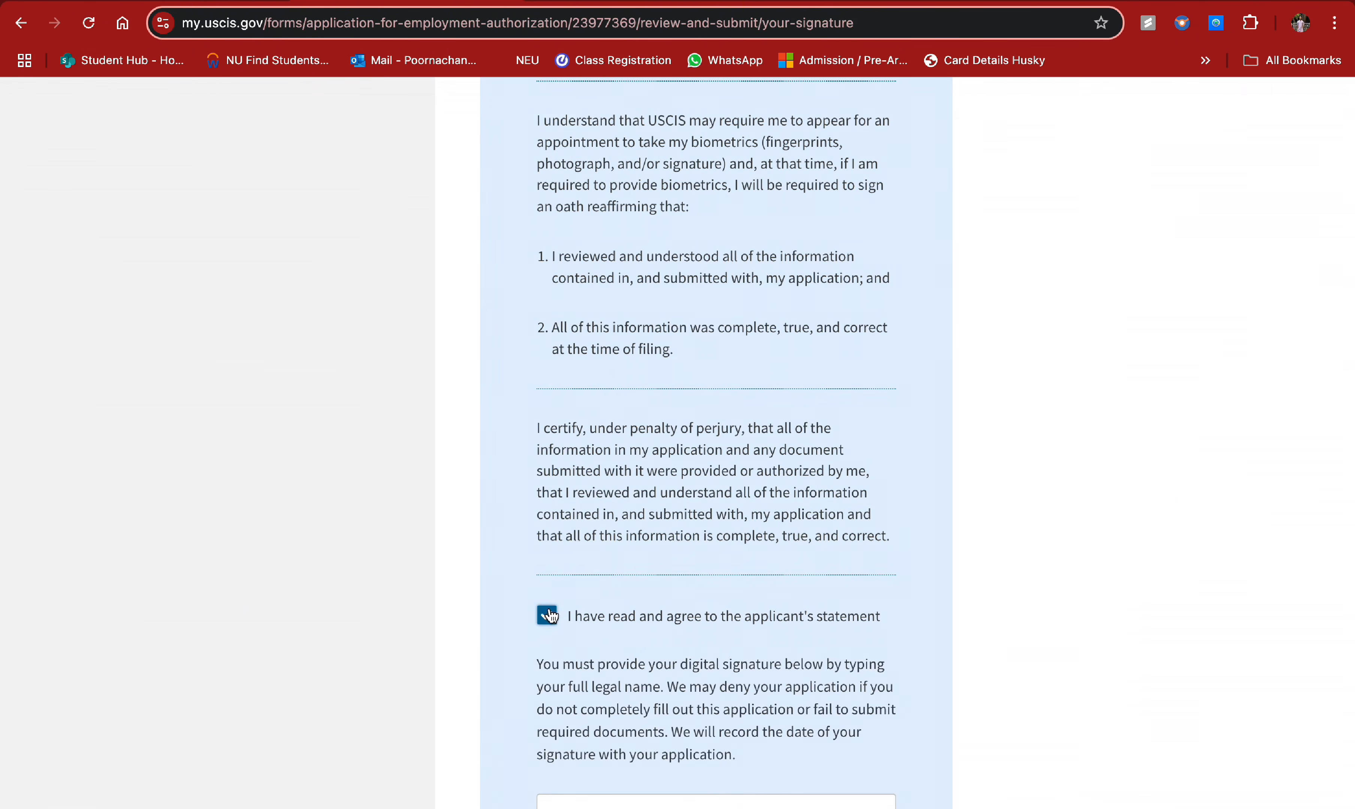
pyautogui.scroll(-3, 670, 647)
pyautogui.click(658, 641)
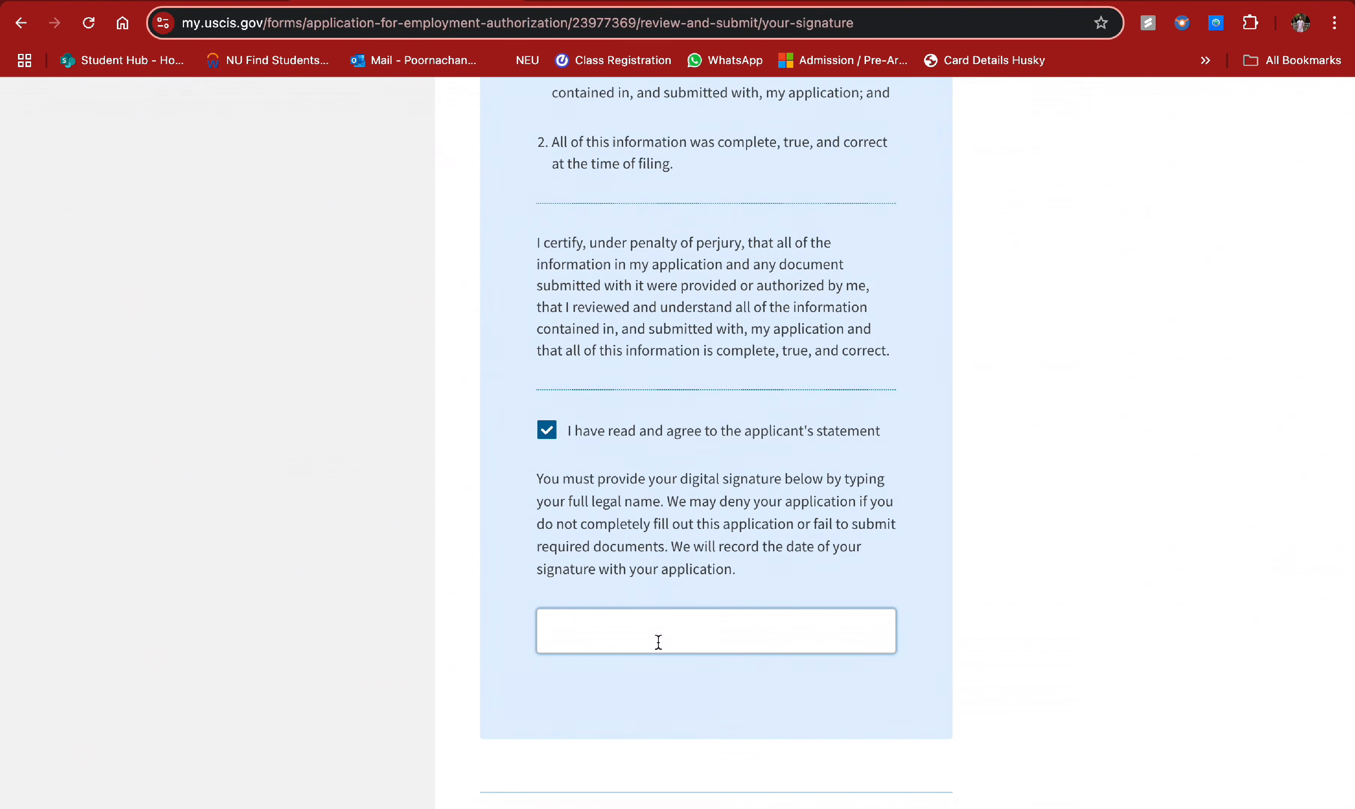
pyautogui.scroll(-3, 804, 719)
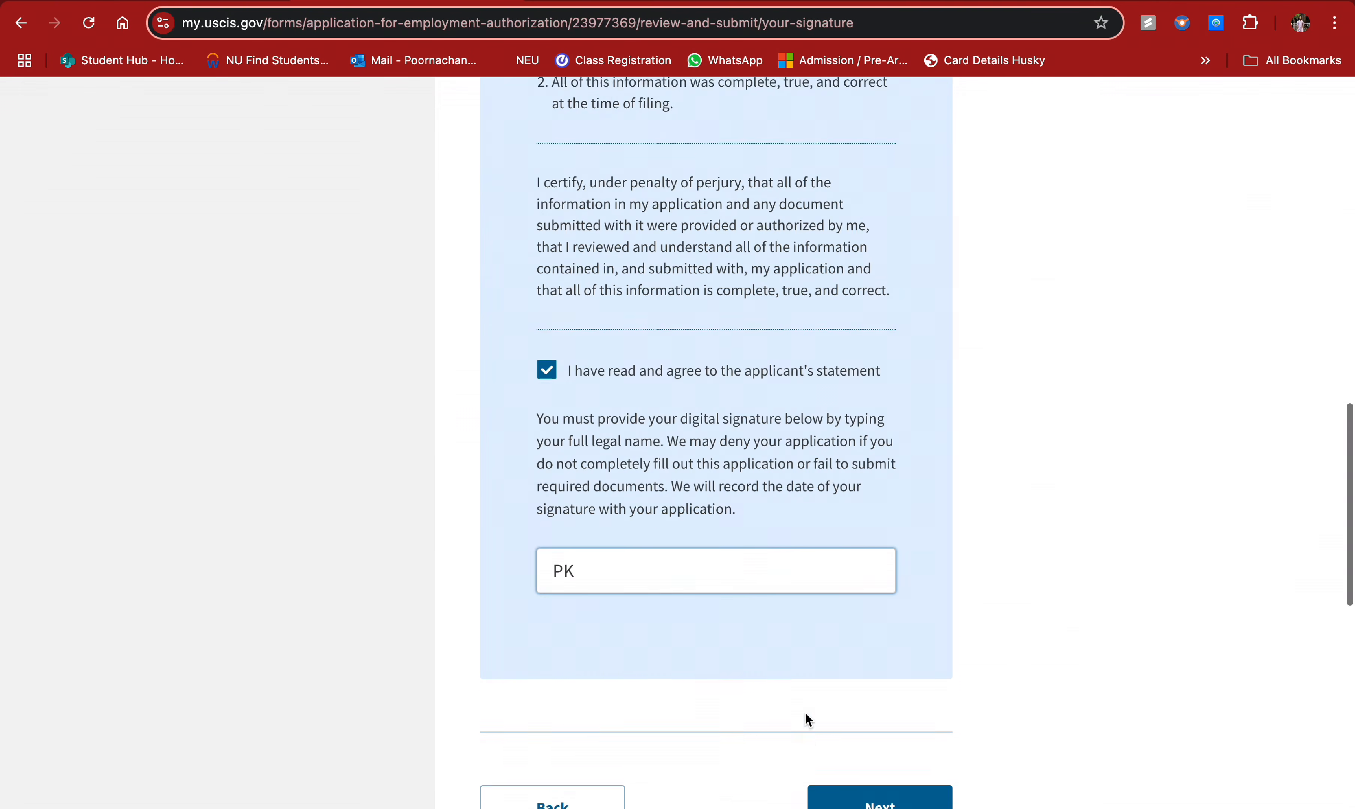
pyautogui.click(877, 690)
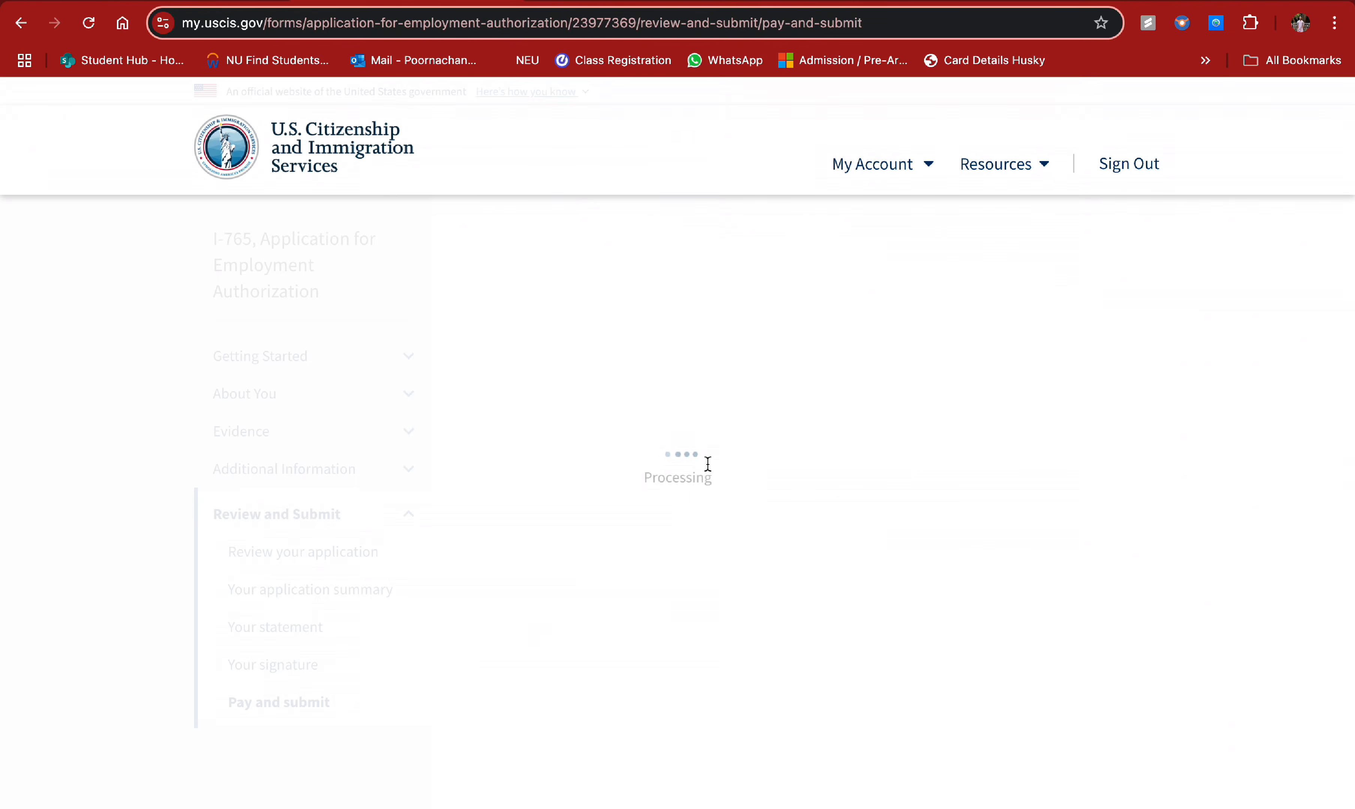
# - Confirm the $470 application fee and send the application to Pay.gov for payment
pyautogui.scroll(-2, 725, 556)
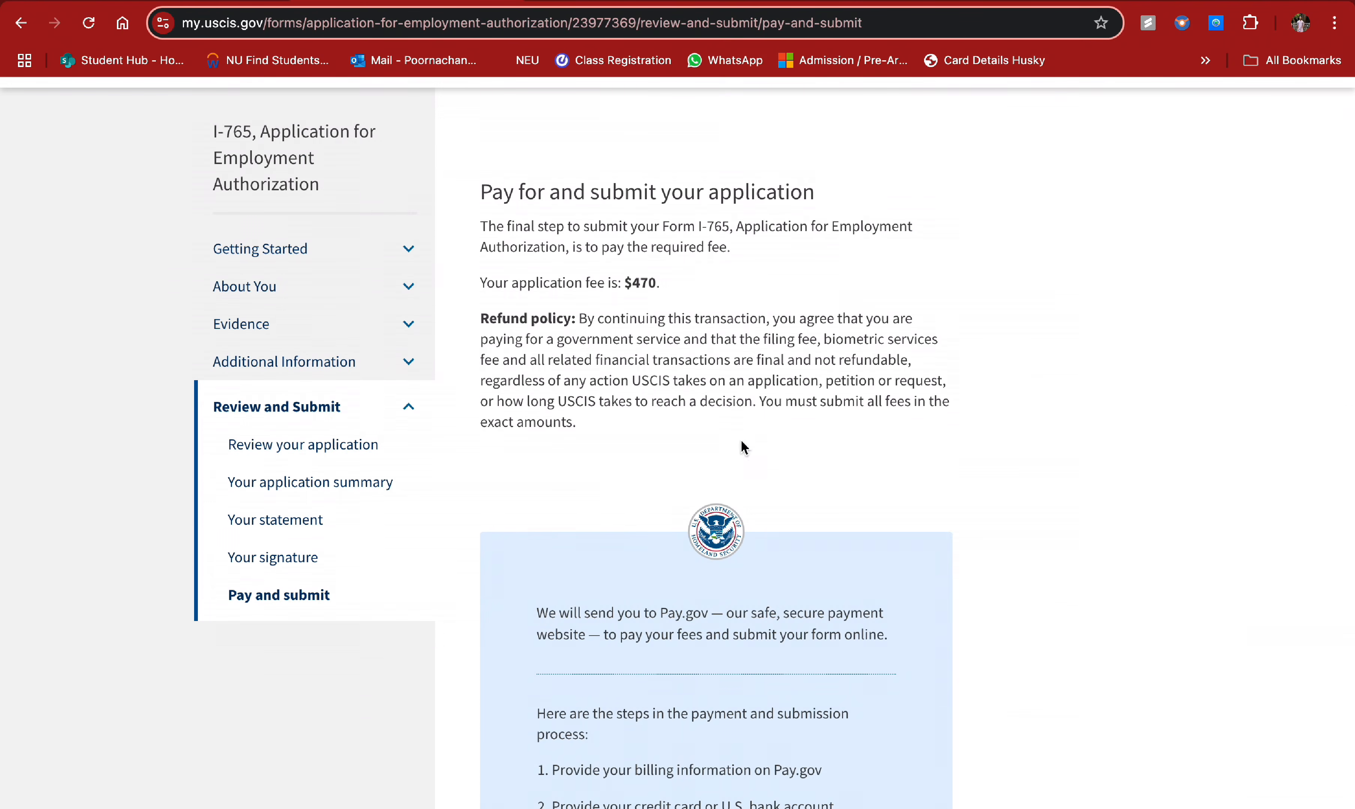
pyautogui.scroll(-1, 731, 512)
pyautogui.doubleClick(633, 269)
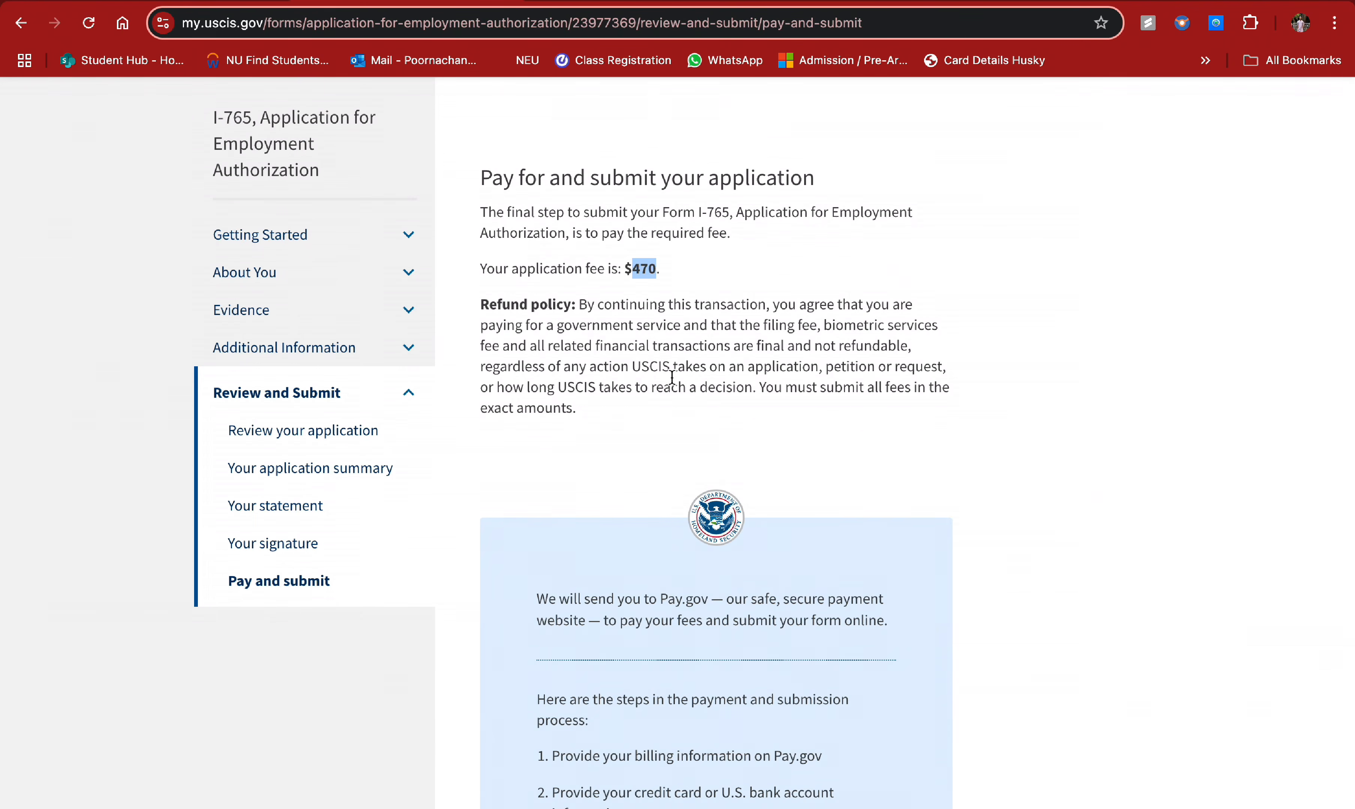
pyautogui.scroll(-10, 675, 407)
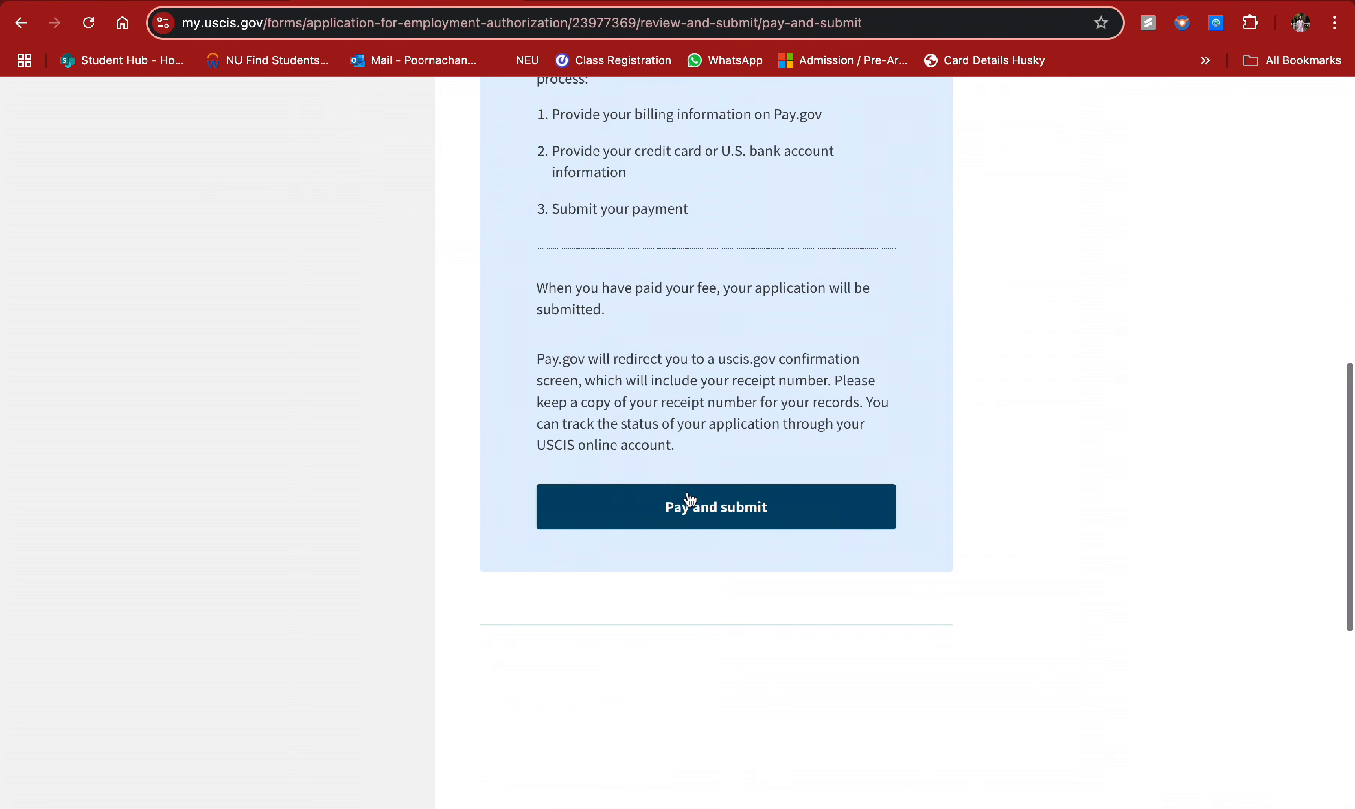
pyautogui.click(690, 501)
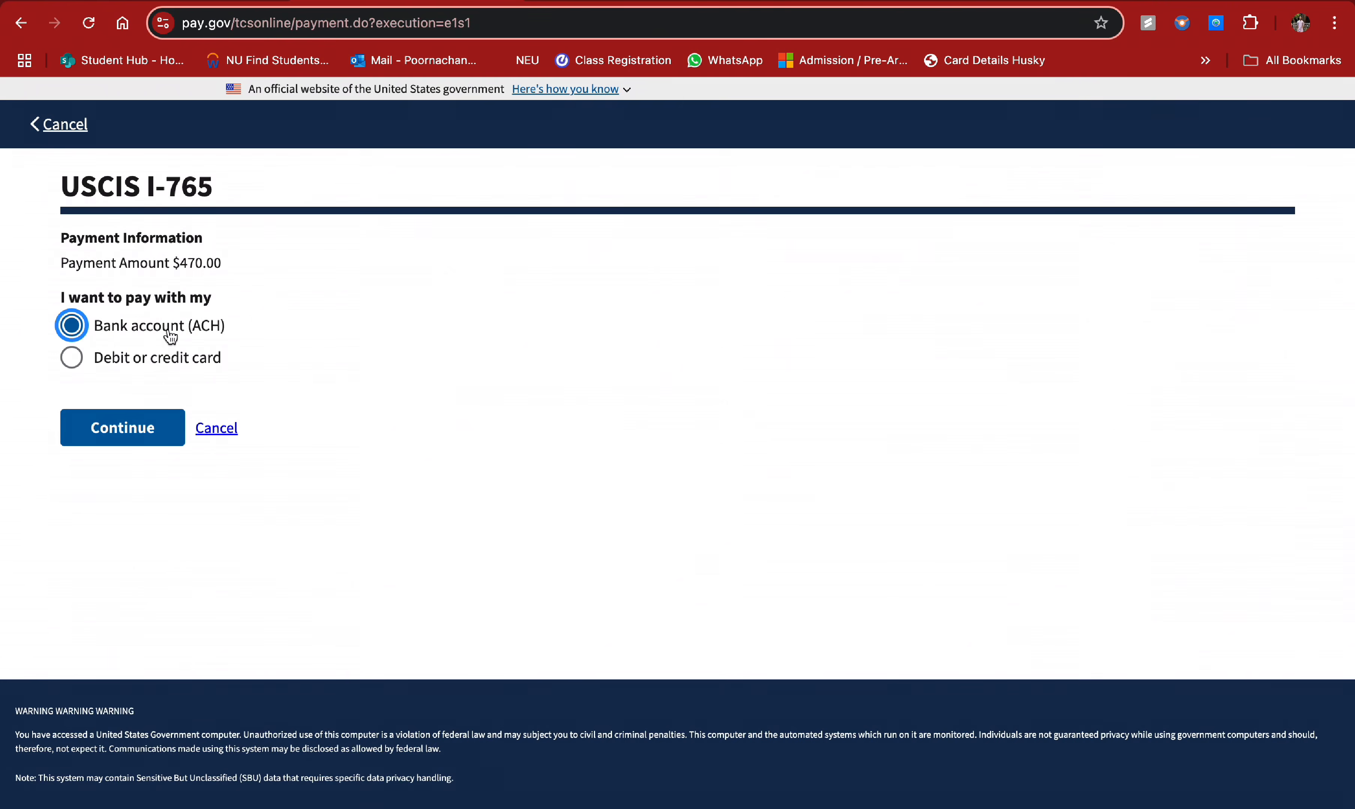
# - Choose Debit or credit card as the payment method for the $470.00 fee and continue
pyautogui.click(151, 366)
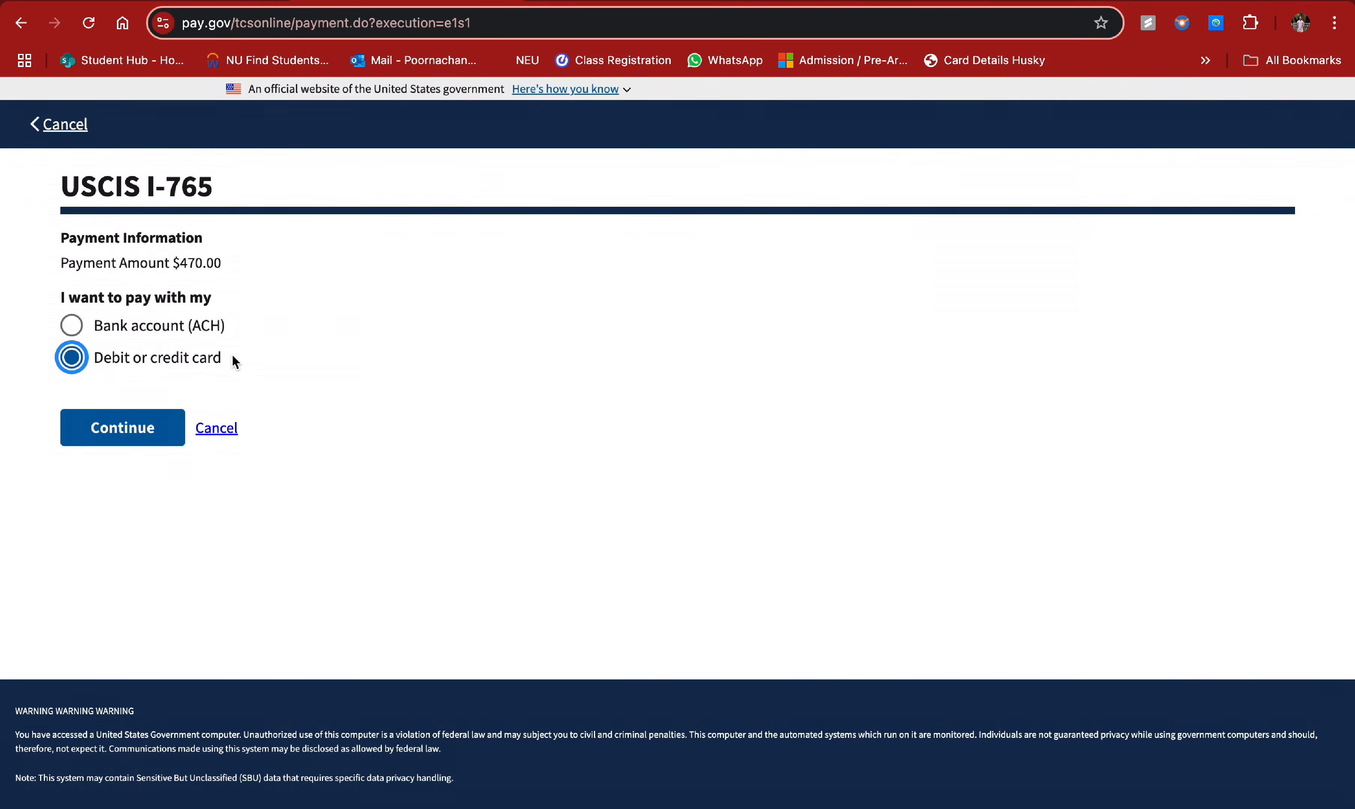
pyautogui.click(170, 425)
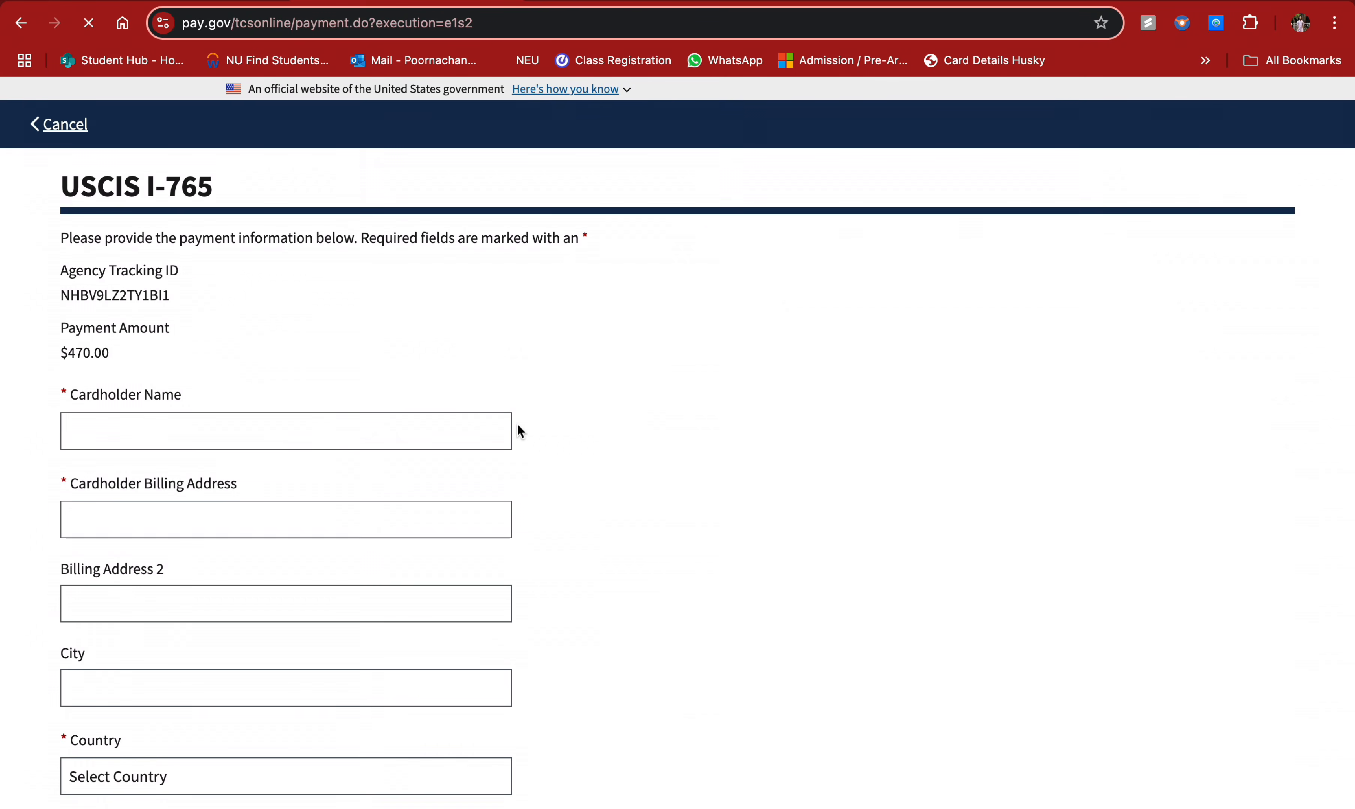
# - Look through the blank Cardholder Name, Billing Address and card detail fields
pyautogui.scroll(-3, 322, 452)
pyautogui.click(202, 311)
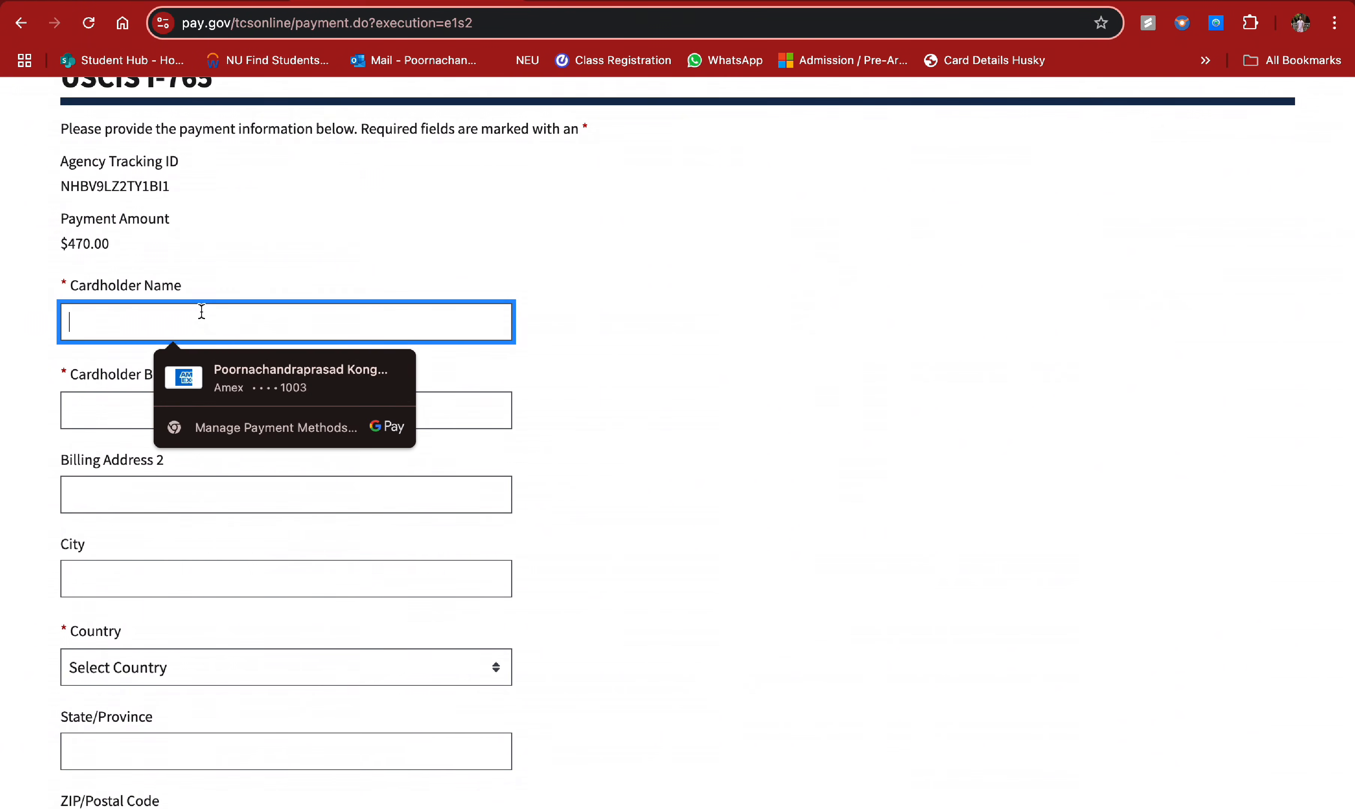
pyautogui.click(80, 376)
pyautogui.scroll(-2, 528, 379)
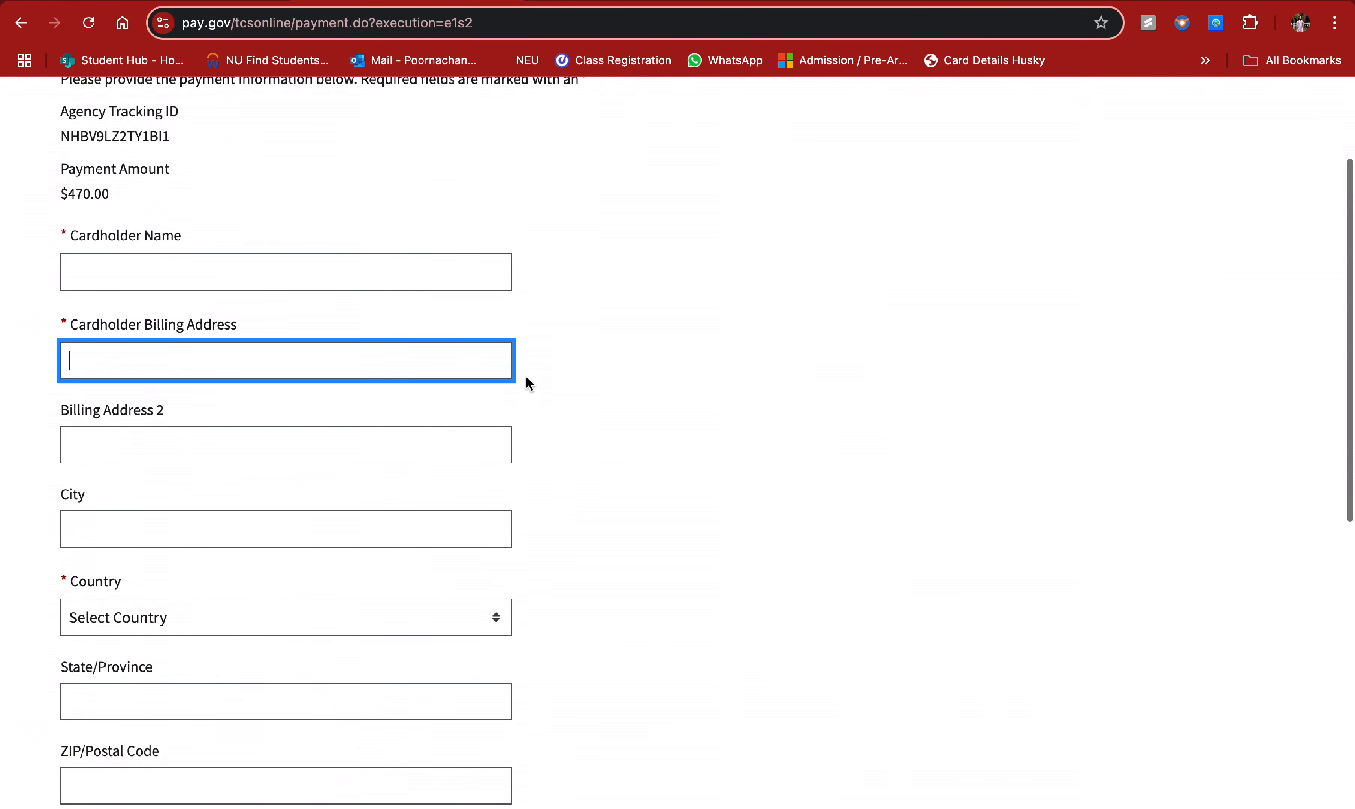
pyautogui.scroll(-1, 608, 392)
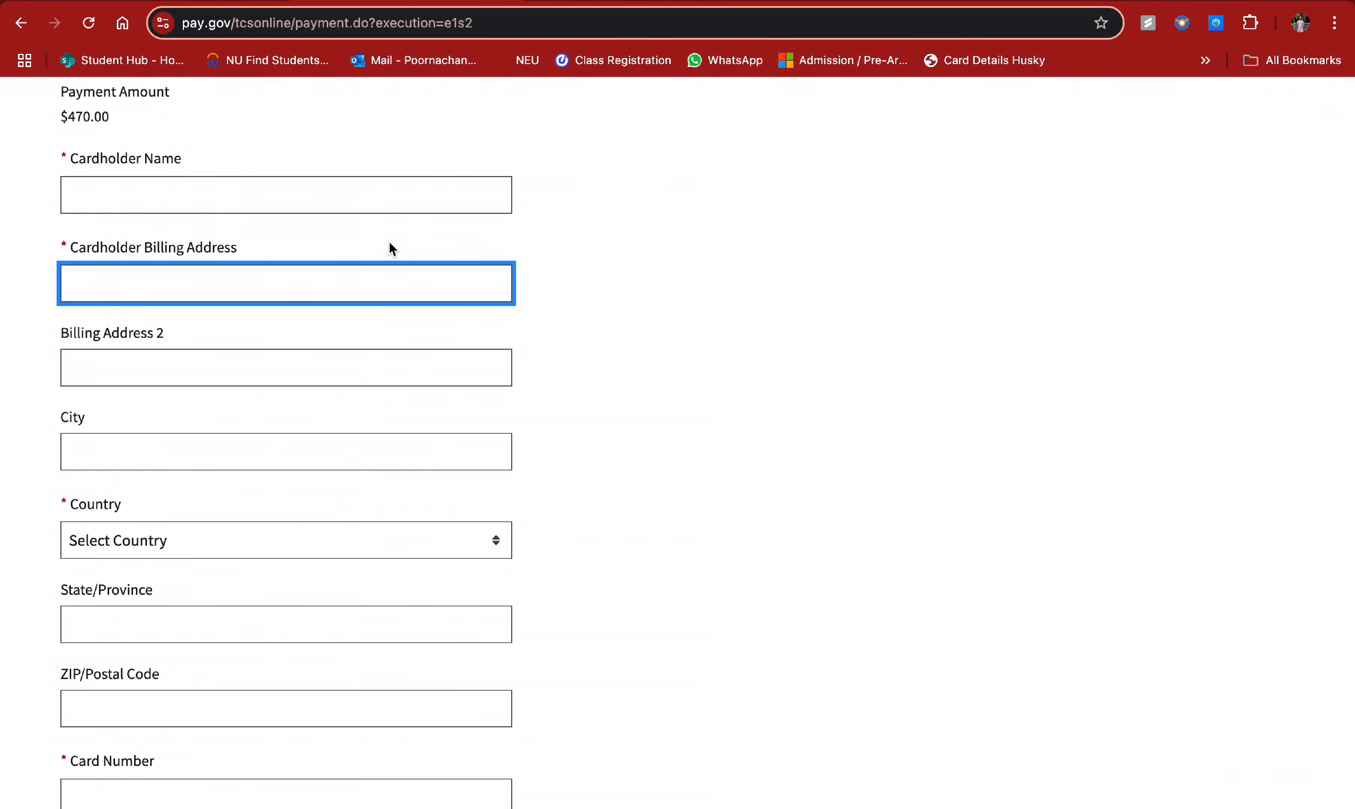
pyautogui.scroll(-4, 369, 363)
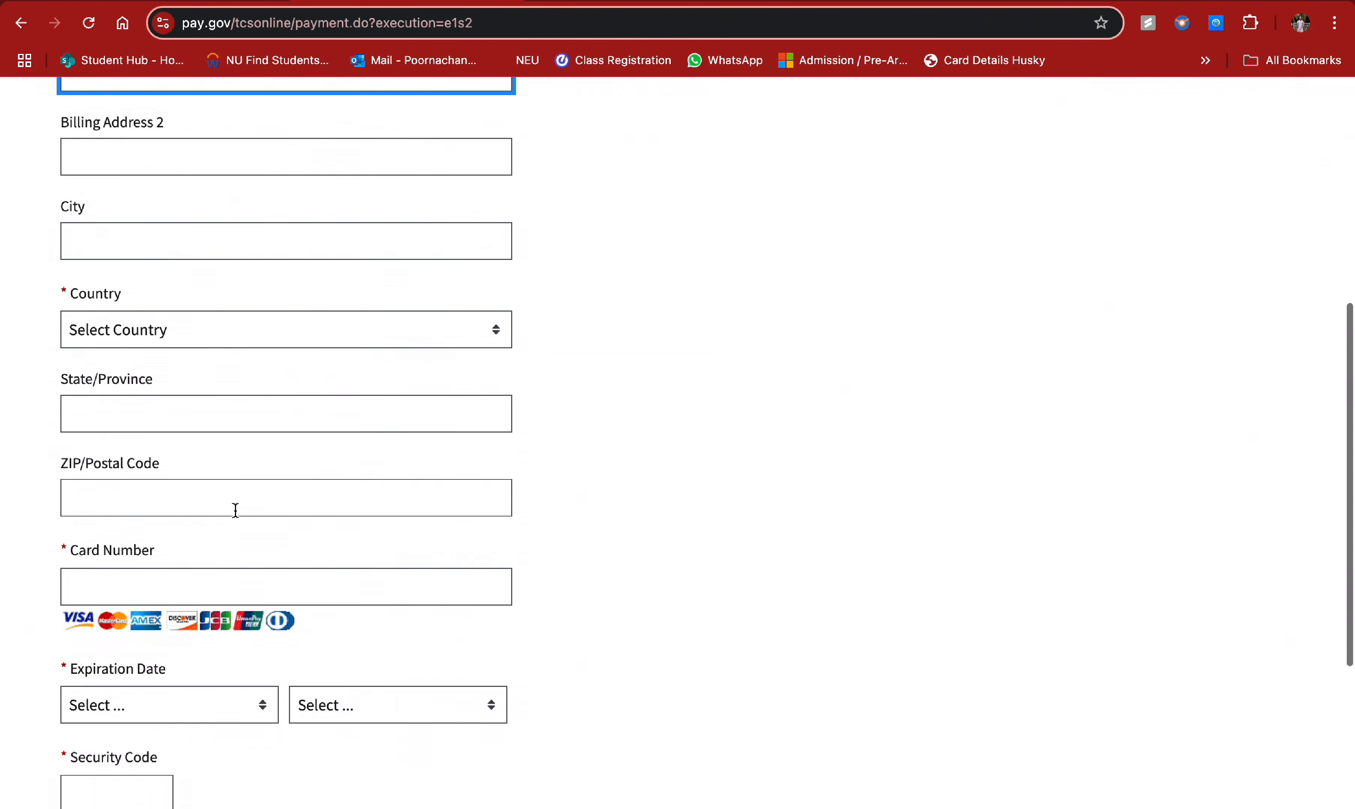
pyautogui.scroll(-2, 125, 569)
pyautogui.scroll(-1, 293, 565)
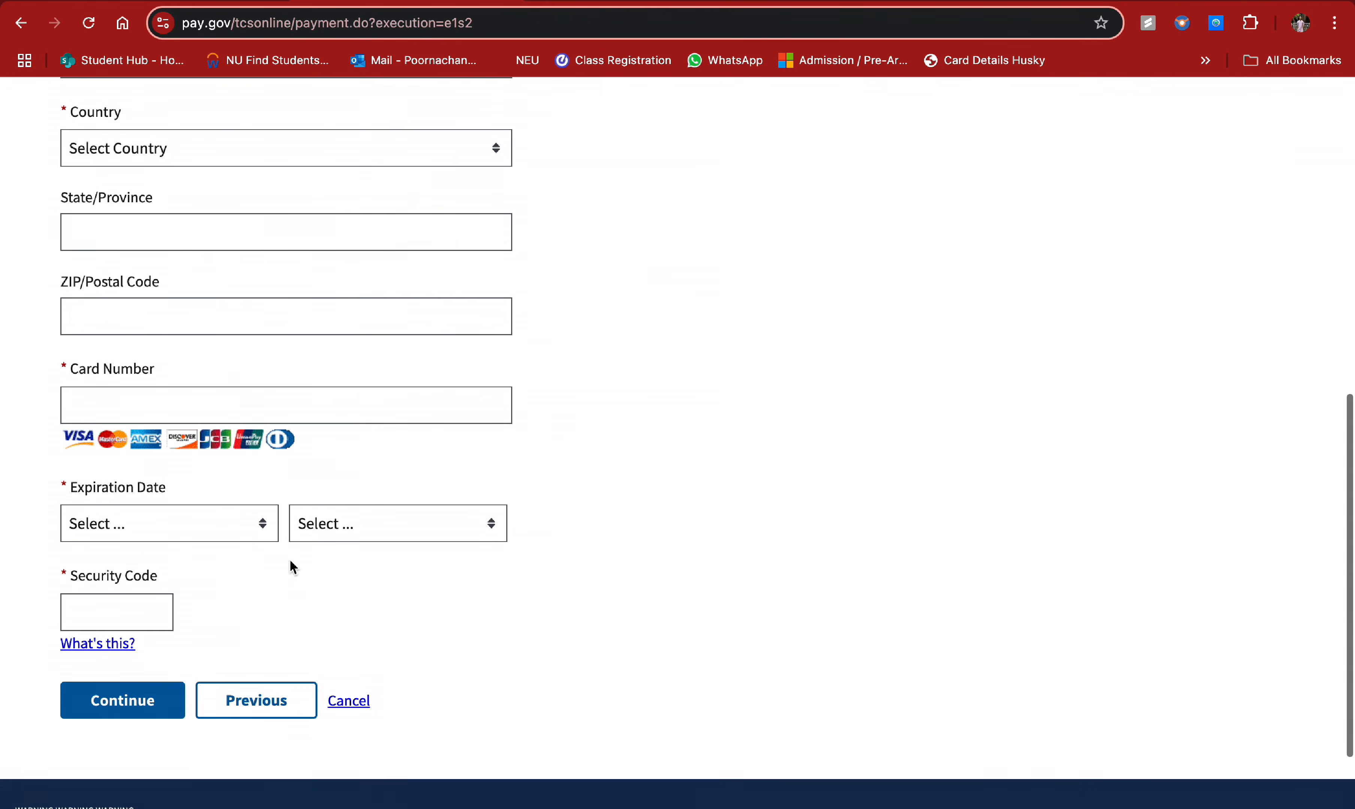
# - Try to continue the card form and select the Agency Tracking ID text
pyautogui.click(151, 708)
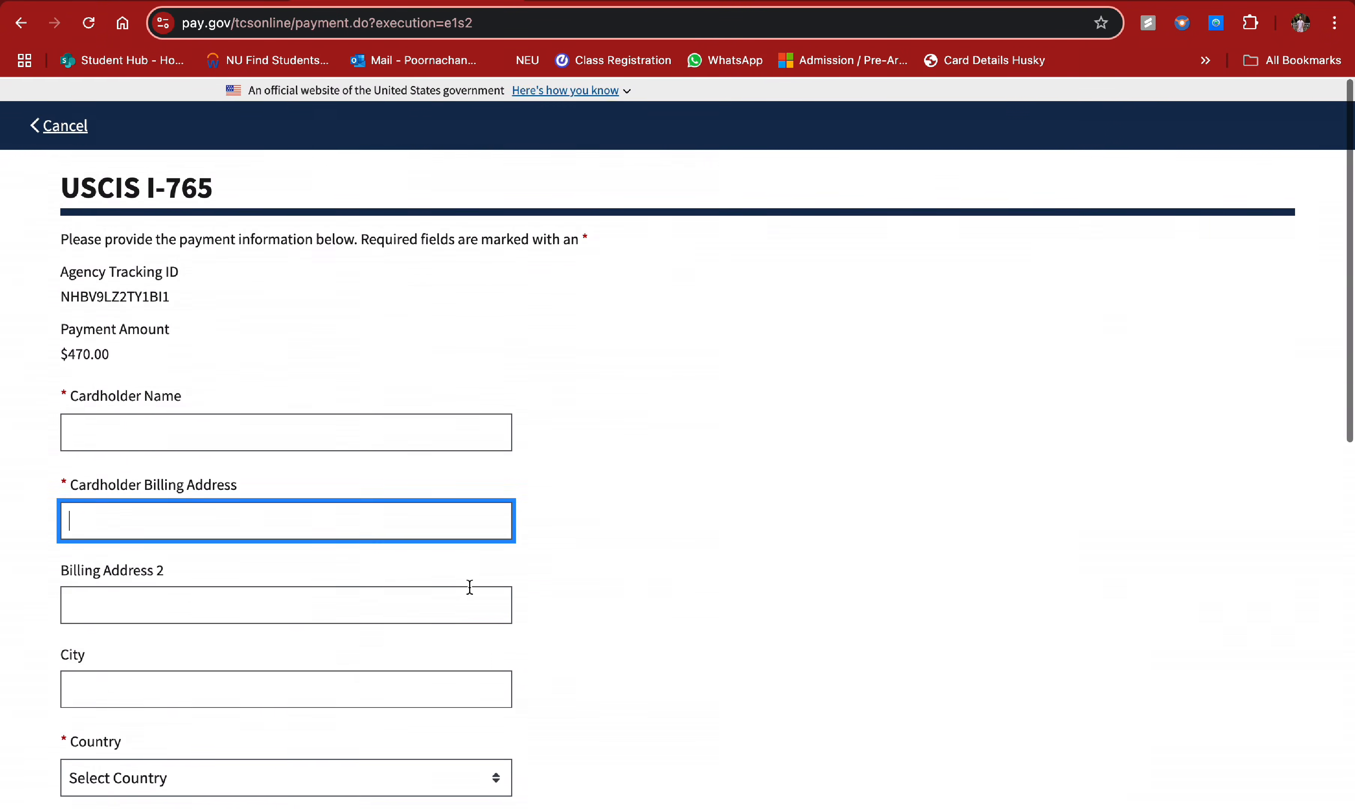
pyautogui.moveTo(62, 272); pyautogui.dragTo(190, 311)
pyautogui.click(257, 302)
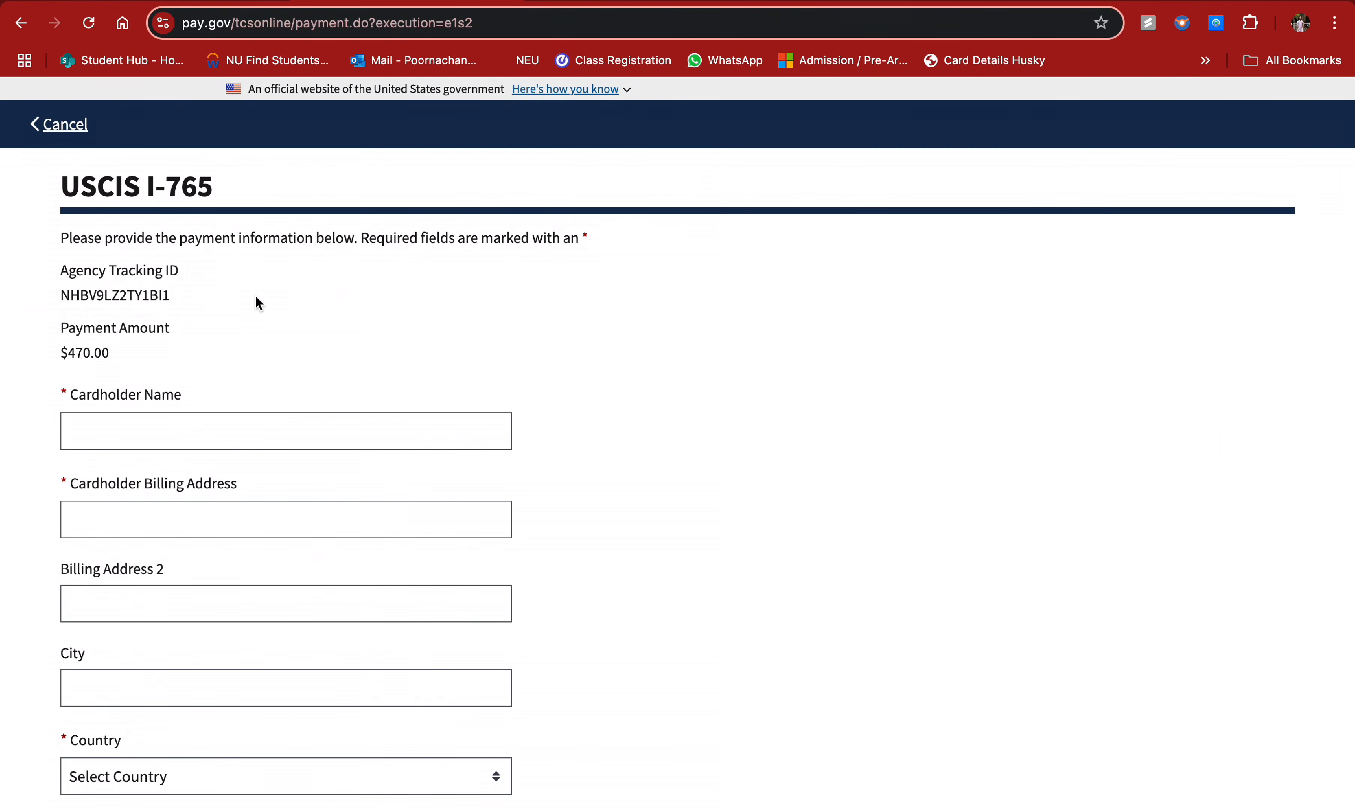